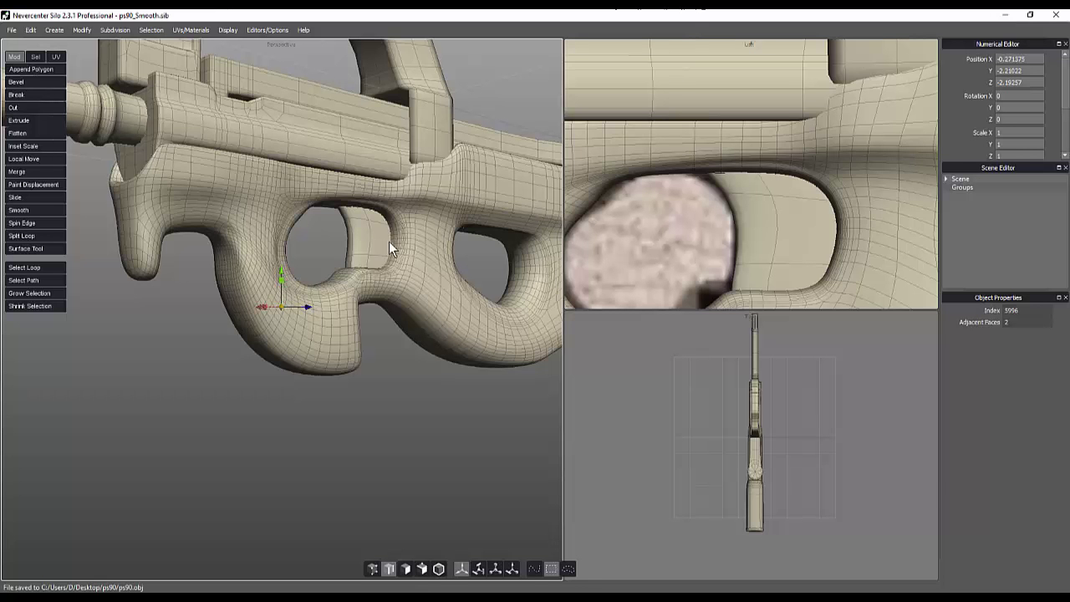
# - Examine the smoothed PS90 model's wireframe from several angles, focusing on the grips, trigger opening and stock
pyautogui.keyDown('alt'); pyautogui.moveTo(449, 247); pyautogui.dragTo(354, 236, button='right'); pyautogui.keyUp('alt')
pyautogui.keyDown('alt'); pyautogui.moveTo(355, 235); pyautogui.dragTo(276, 250); pyautogui.keyUp('alt')
pyautogui.moveTo(322, 243); pyautogui.dragTo(221, 167, button='middle')
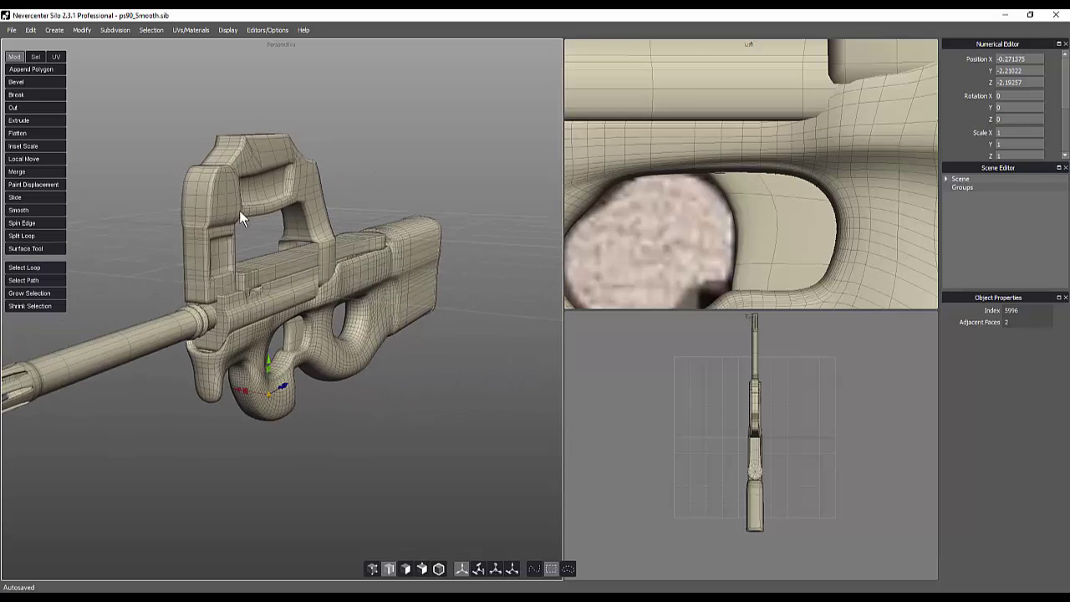
pyautogui.moveTo(279, 237); pyautogui.dragTo(340, 278, button='middle')
pyautogui.scroll(5, 411, 290)
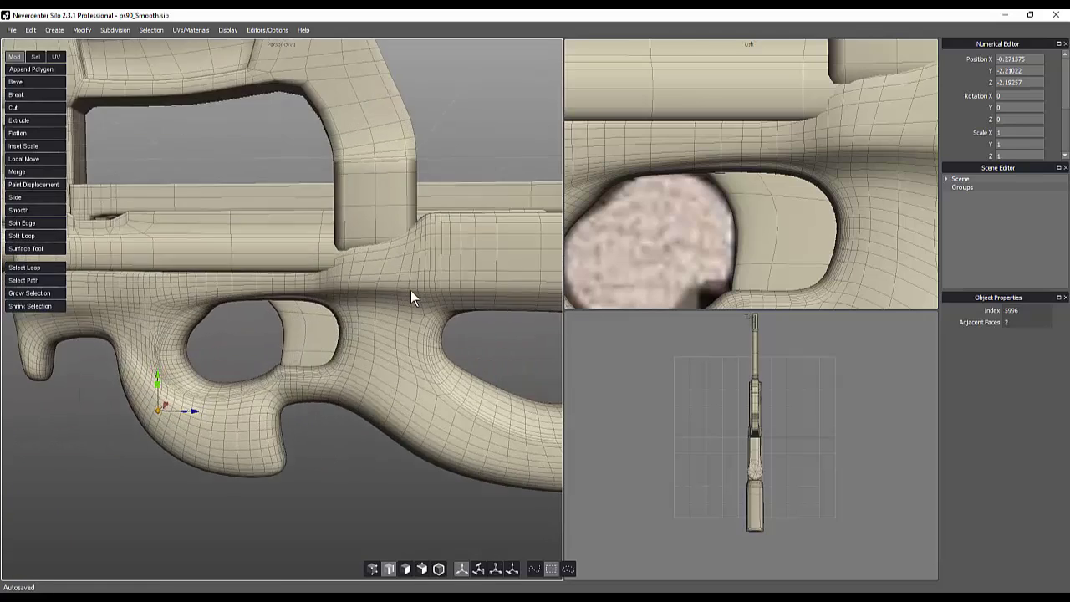
pyautogui.scroll(-5, 396, 301)
pyautogui.moveTo(399, 389); pyautogui.dragTo(393, 369, button='middle')
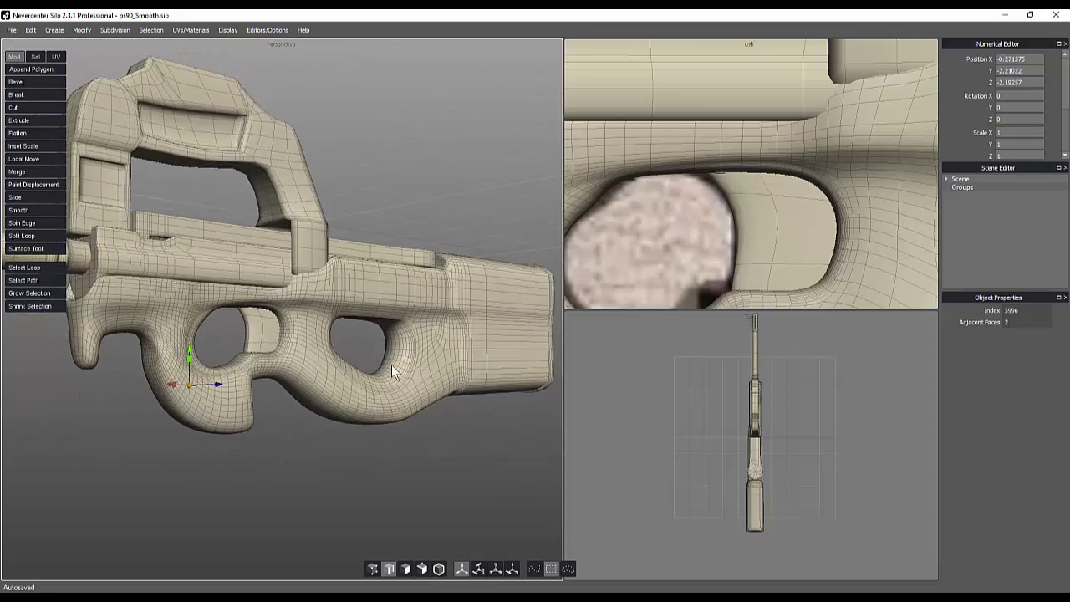
pyautogui.scroll(3, 418, 366)
pyautogui.scroll(1, 418, 366)
pyautogui.scroll(4, 251, 347)
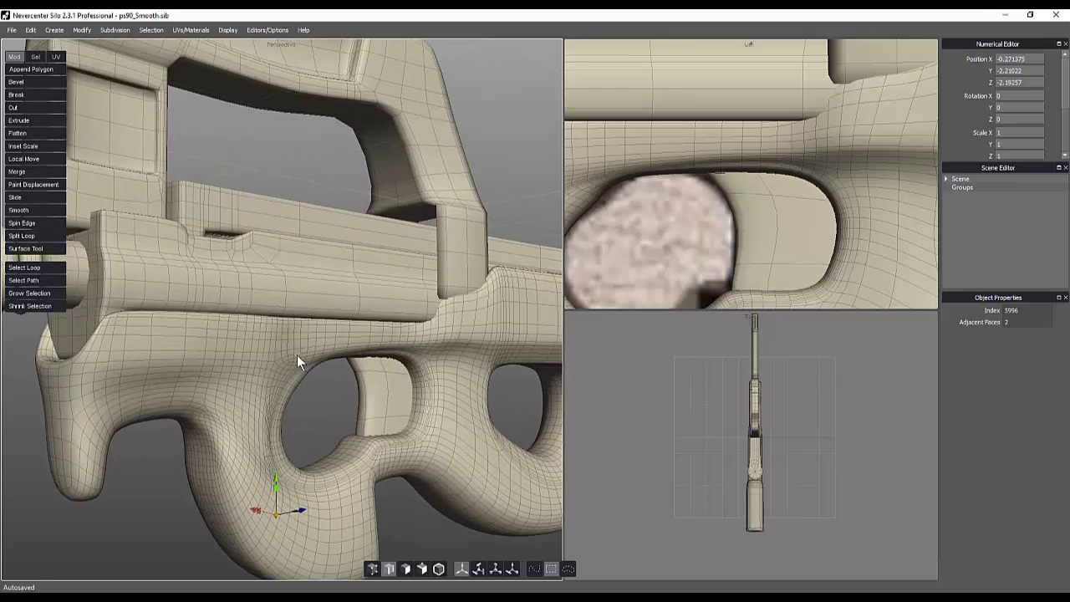
# - Delete two vertical edge loops from the middle of the front grip, below the trigger opening
pyautogui.click(292, 361)
pyautogui.moveTo(399, 344); pyautogui.dragTo(329, 399, button='middle')
pyautogui.click(336, 457)
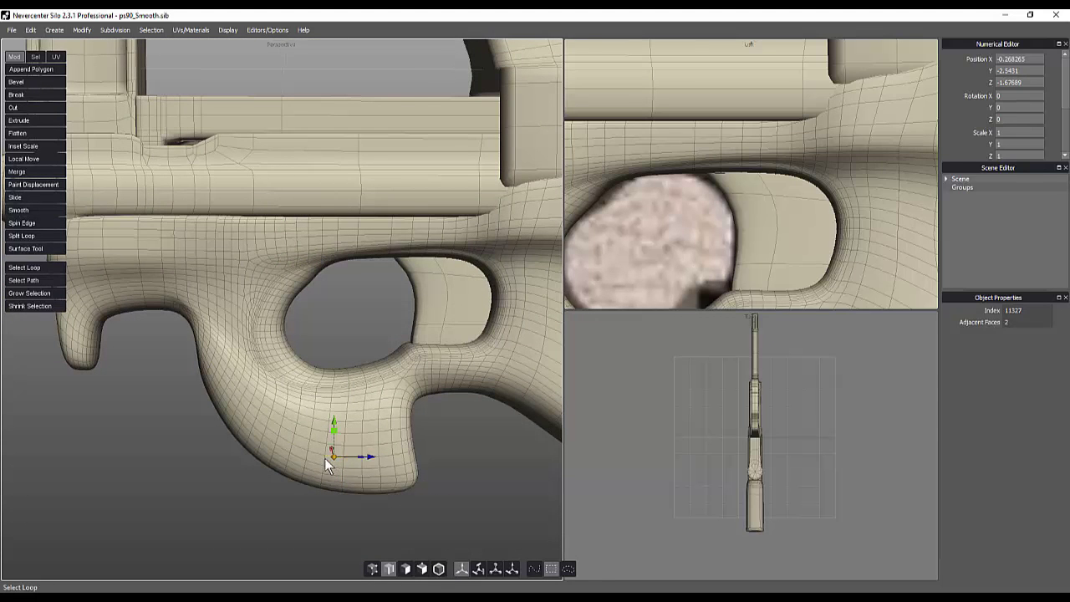
pyautogui.doubleClick(324, 458)
pyautogui.doubleClick(324, 461)
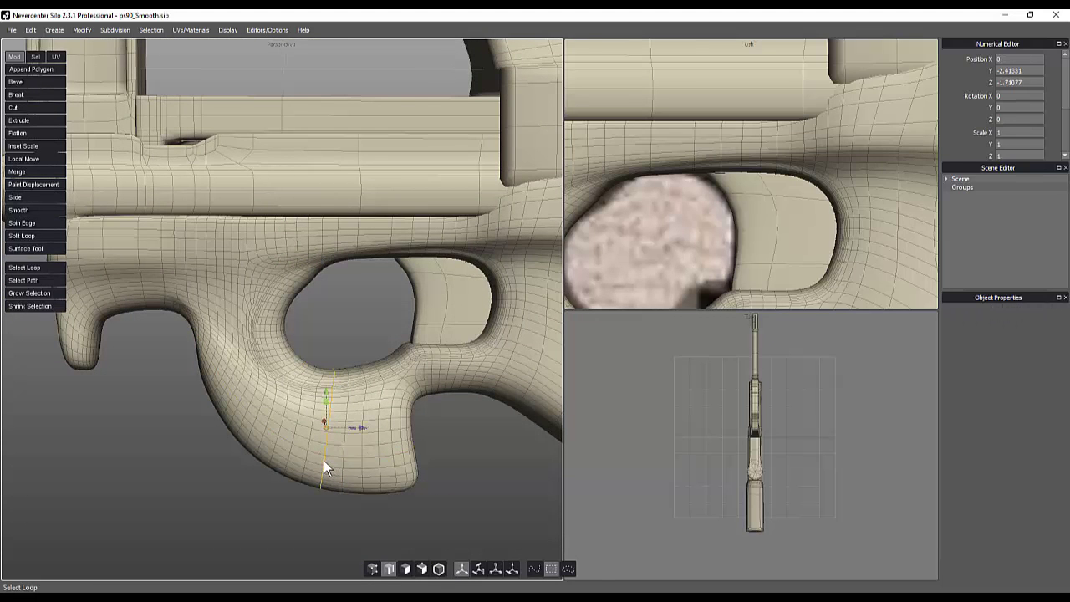
pyautogui.press('Delete')
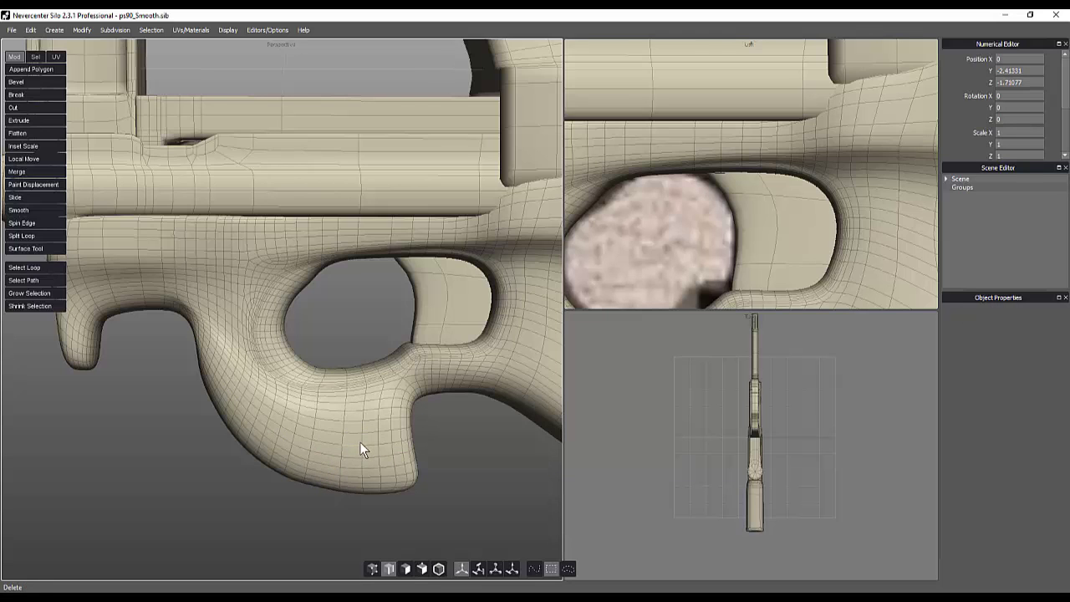
pyautogui.doubleClick(361, 438)
pyautogui.press('Delete')
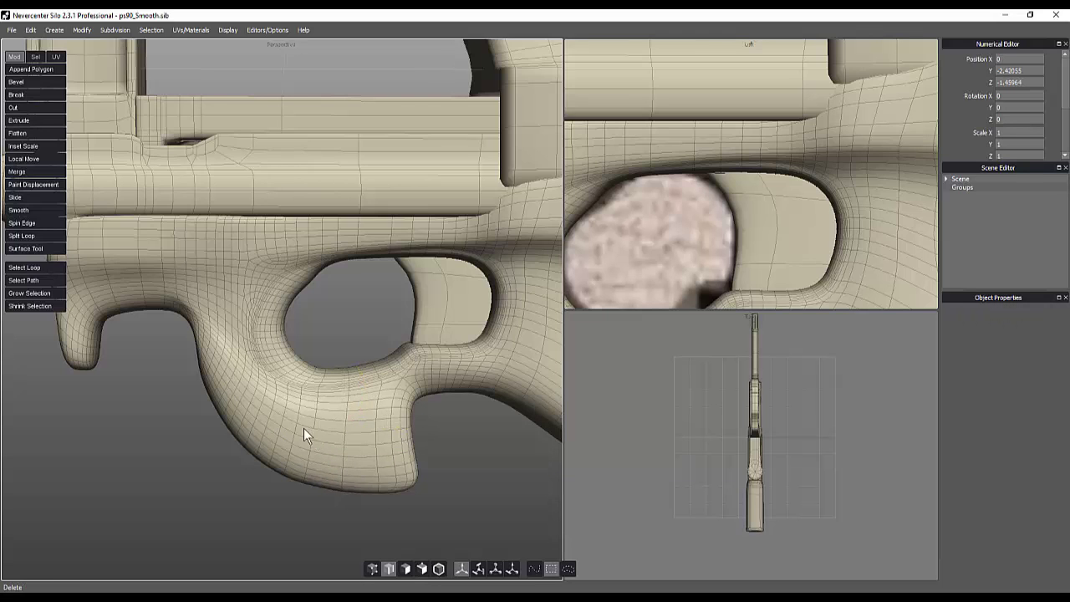
# - Try deleting two further vertical edge loops closer to the front of the front grip
pyautogui.click(283, 420)
pyautogui.doubleClick(314, 424)
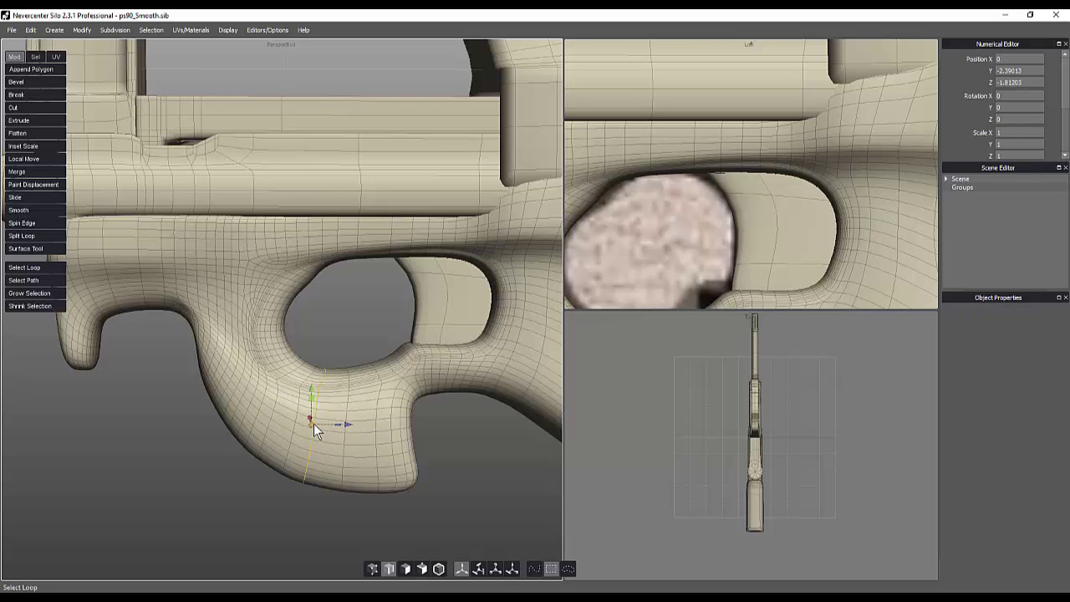
pyautogui.press('Delete')
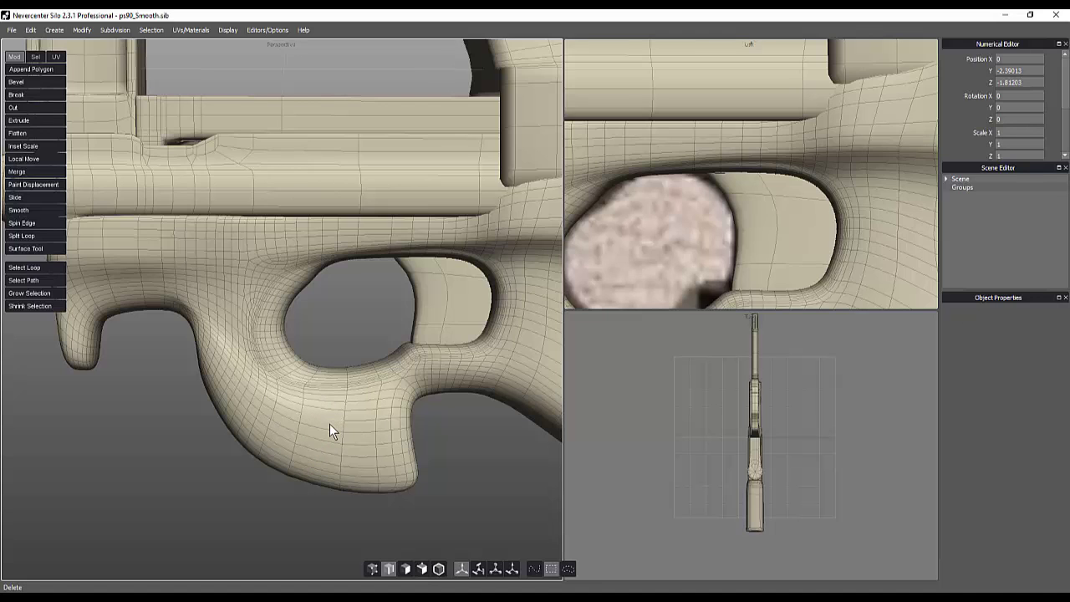
pyautogui.doubleClick(327, 423)
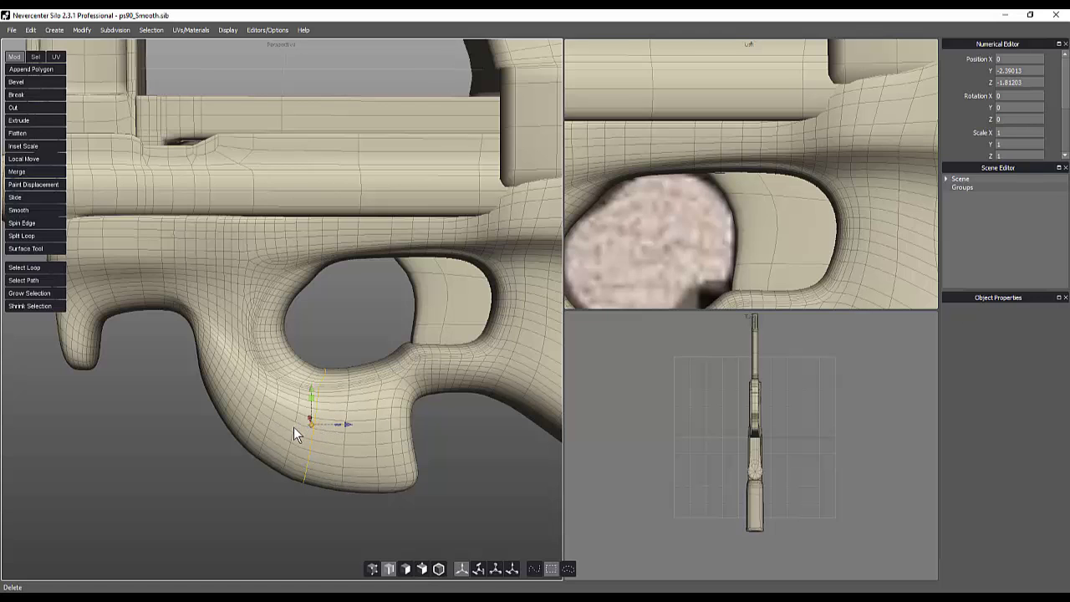
pyautogui.doubleClick(294, 427)
pyautogui.press('Delete')
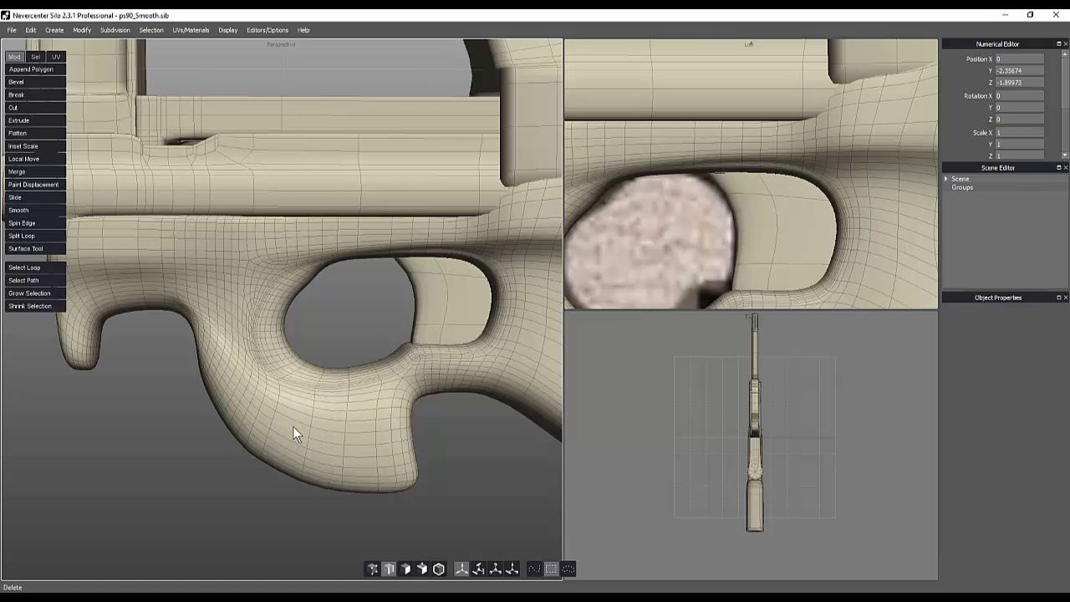
pyautogui.doubleClick(294, 426)
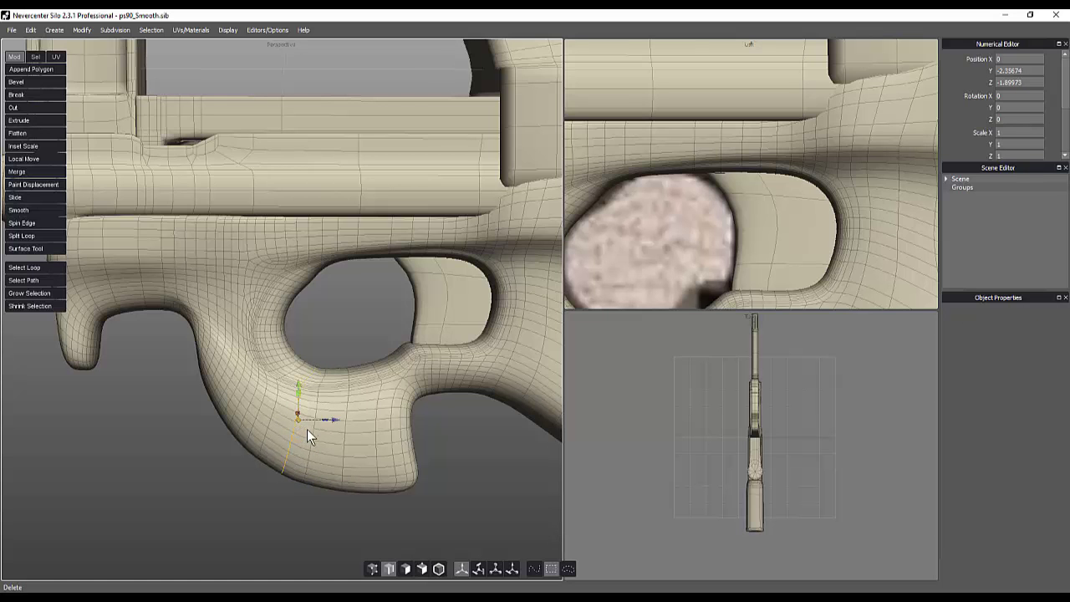
# - Delete the vertical edge loop on the body section between the trigger opening and the rear opening
pyautogui.moveTo(307, 429); pyautogui.dragTo(321, 394, button='middle')
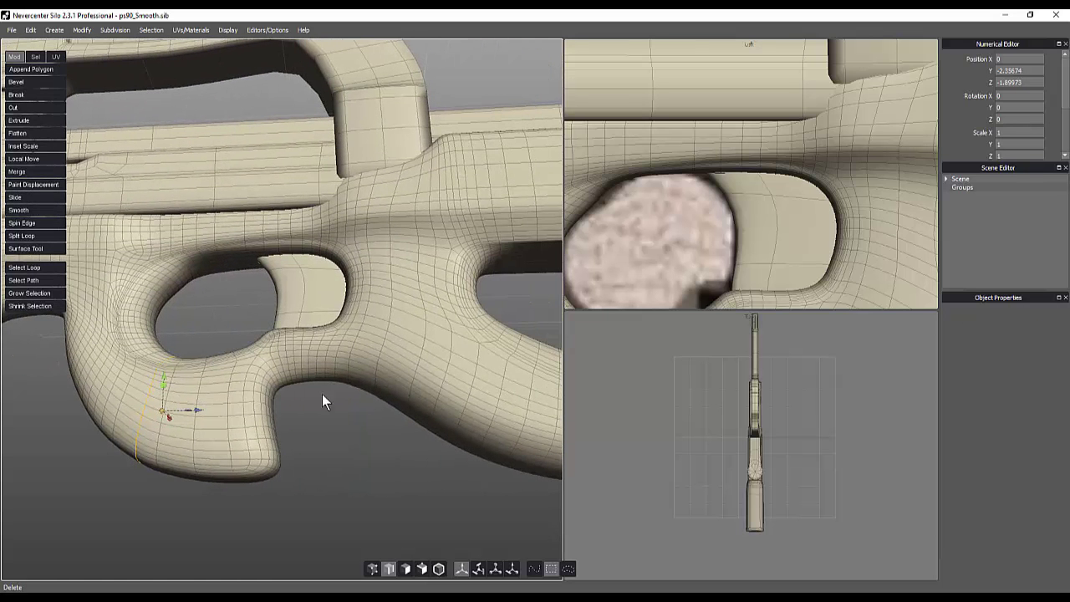
pyautogui.click(389, 319)
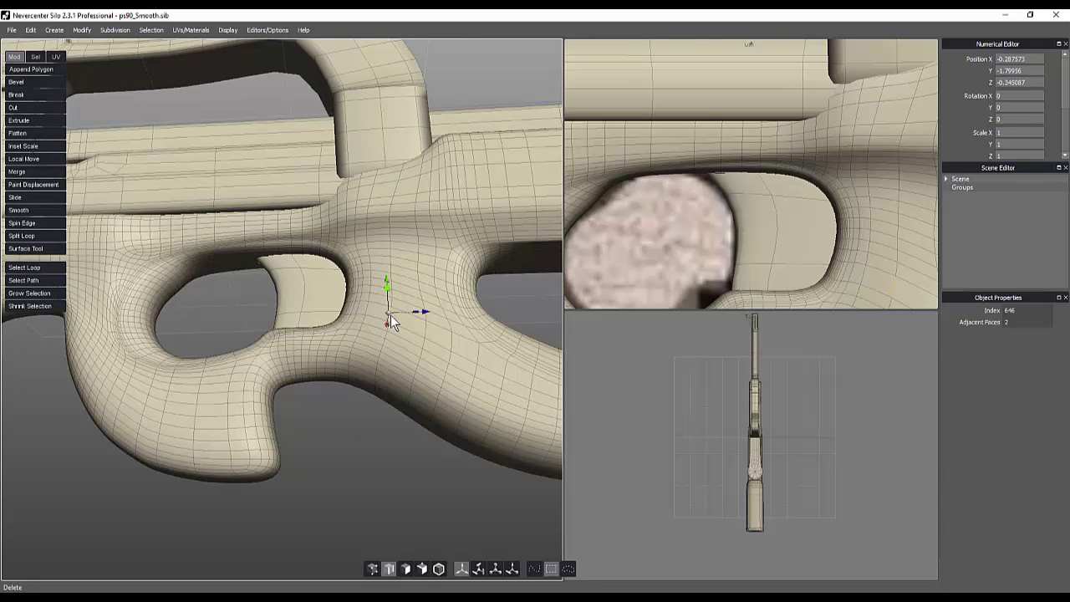
pyautogui.doubleClick(386, 336)
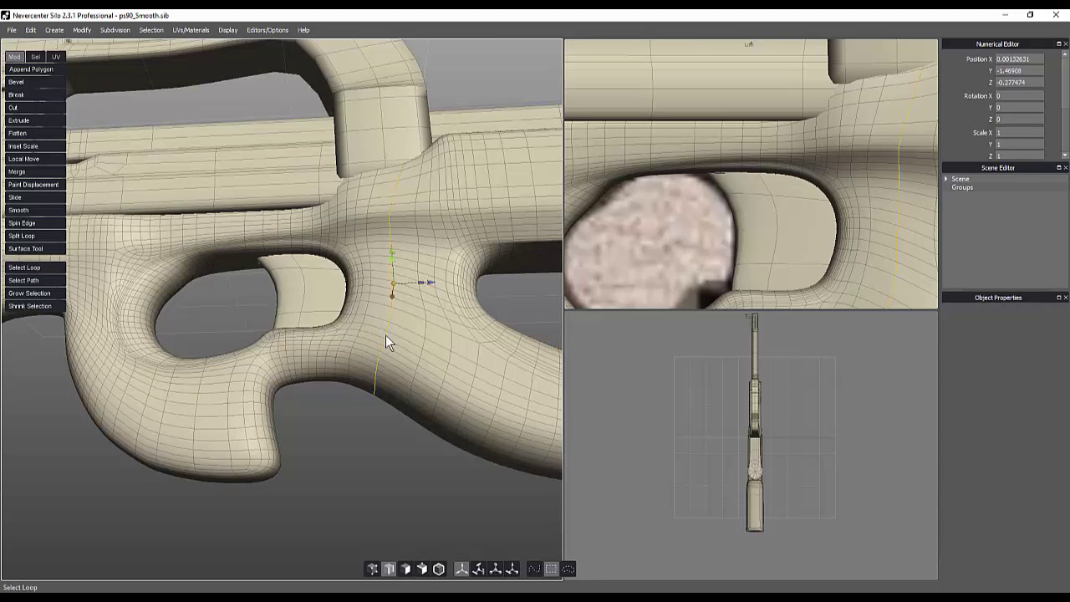
pyautogui.press('Delete')
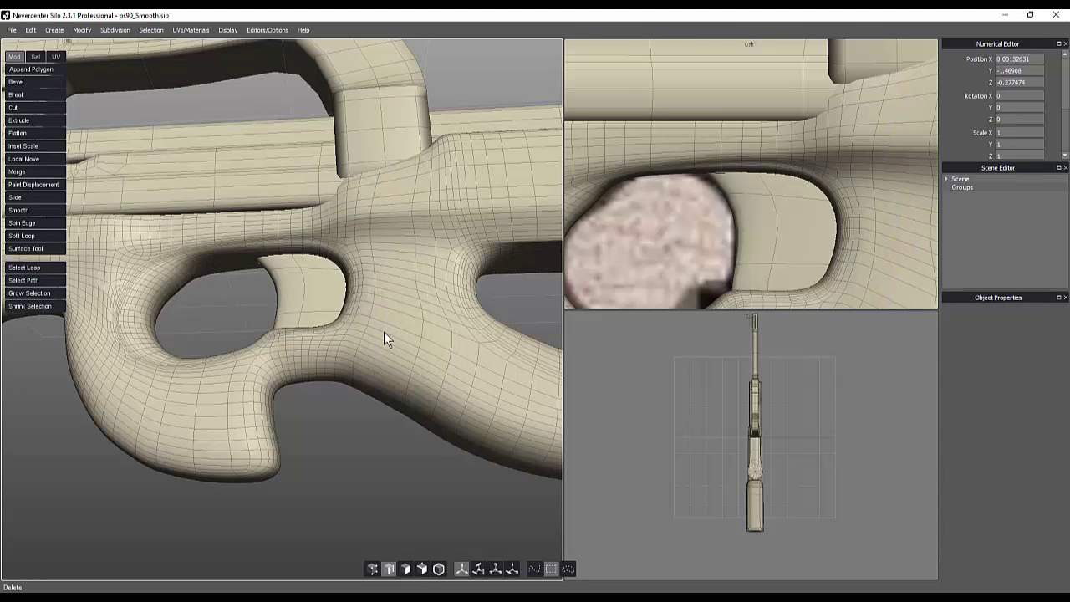
# - Try deleting the inner faces of the rectangular recess on the underside of the rear grip, and undo the deletion
pyautogui.keyDown('alt'); pyautogui.moveTo(433, 301); pyautogui.dragTo(405, 317); pyautogui.keyUp('alt')
pyautogui.scroll(-3, 405, 308)
pyautogui.moveTo(404, 318); pyautogui.dragTo(274, 318, button='middle')
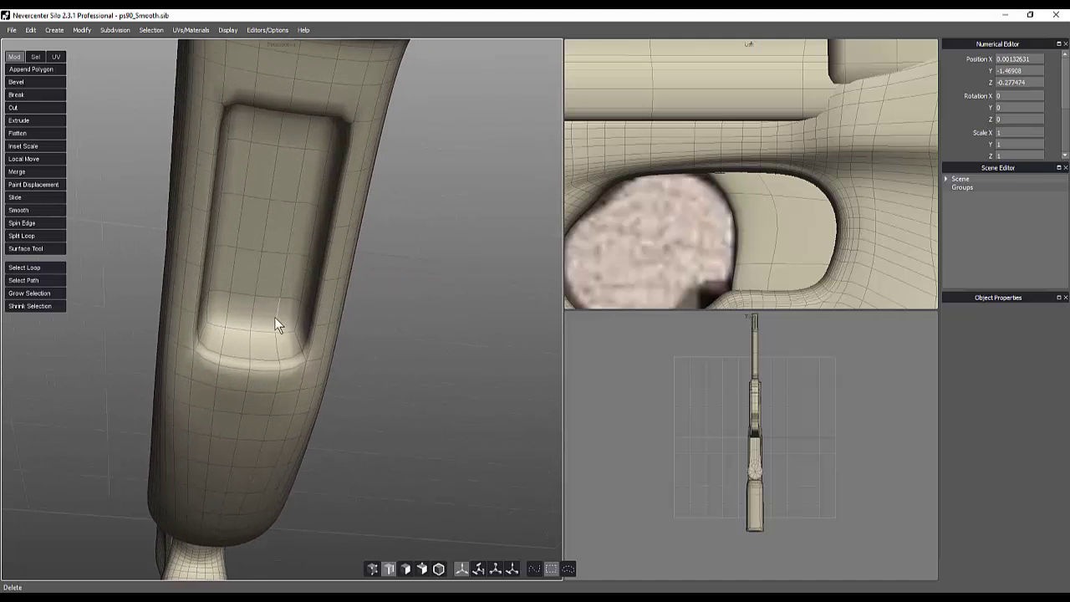
pyautogui.press('f')
pyautogui.moveTo(286, 315)
pyautogui.mouseDown()
pyautogui.moveTo(224, 306)
pyautogui.moveTo(237, 282)
pyautogui.moveTo(305, 245)
pyautogui.moveTo(313, 197)
pyautogui.mouseUp()
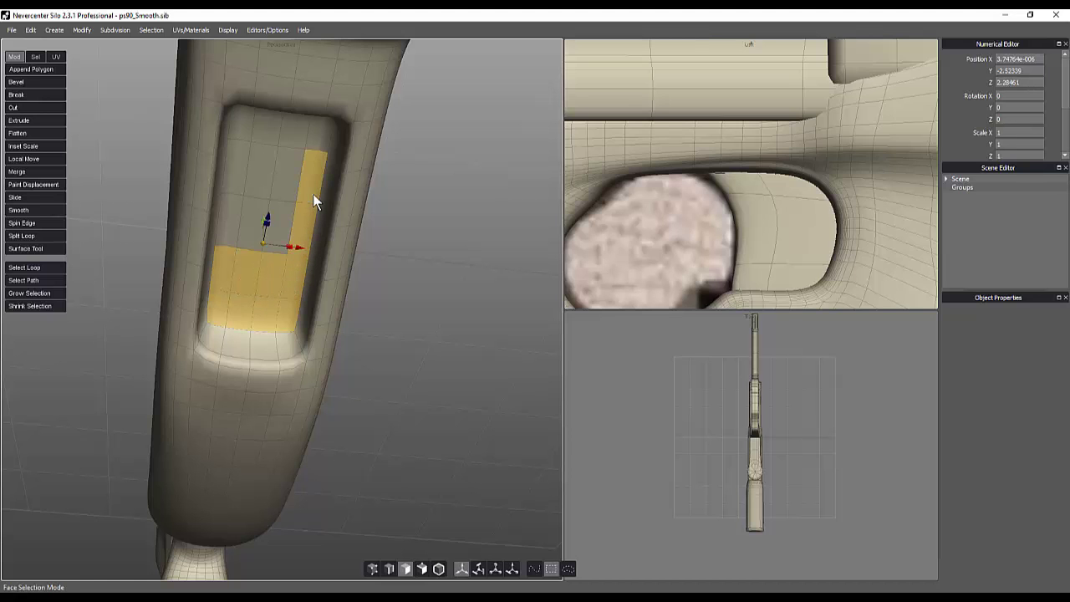
pyautogui.moveTo(316, 145)
pyautogui.mouseDown()
pyautogui.moveTo(294, 144)
pyautogui.moveTo(272, 242)
pyautogui.moveTo(228, 242)
pyautogui.moveTo(249, 241)
pyautogui.mouseUp()
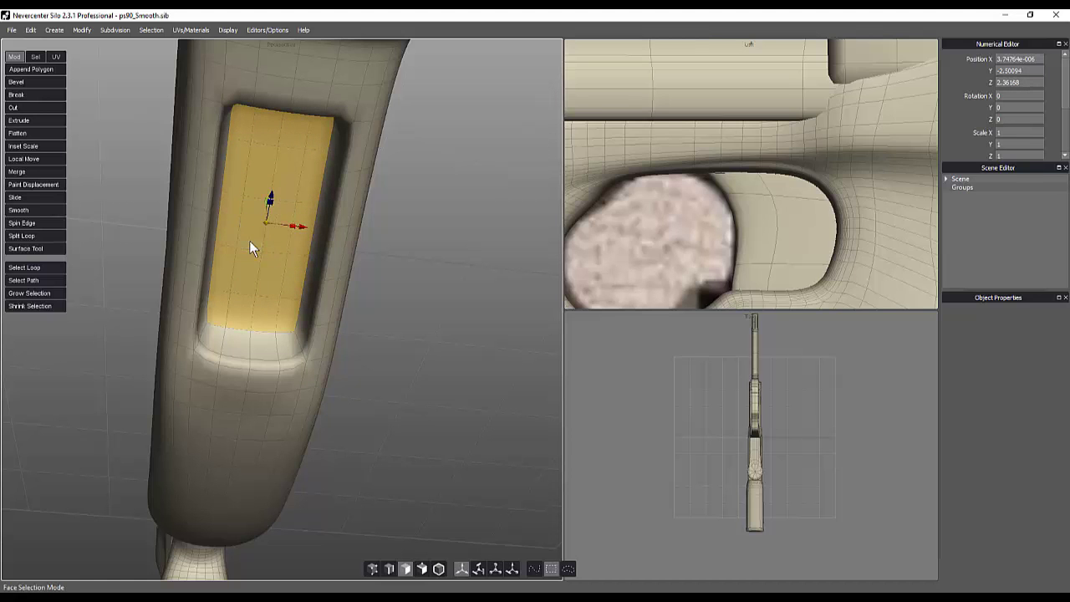
pyautogui.press('Delete')
pyautogui.moveTo(254, 243); pyautogui.dragTo(196, 222, button='middle')
pyautogui.hotkey('ctrl', 'z')
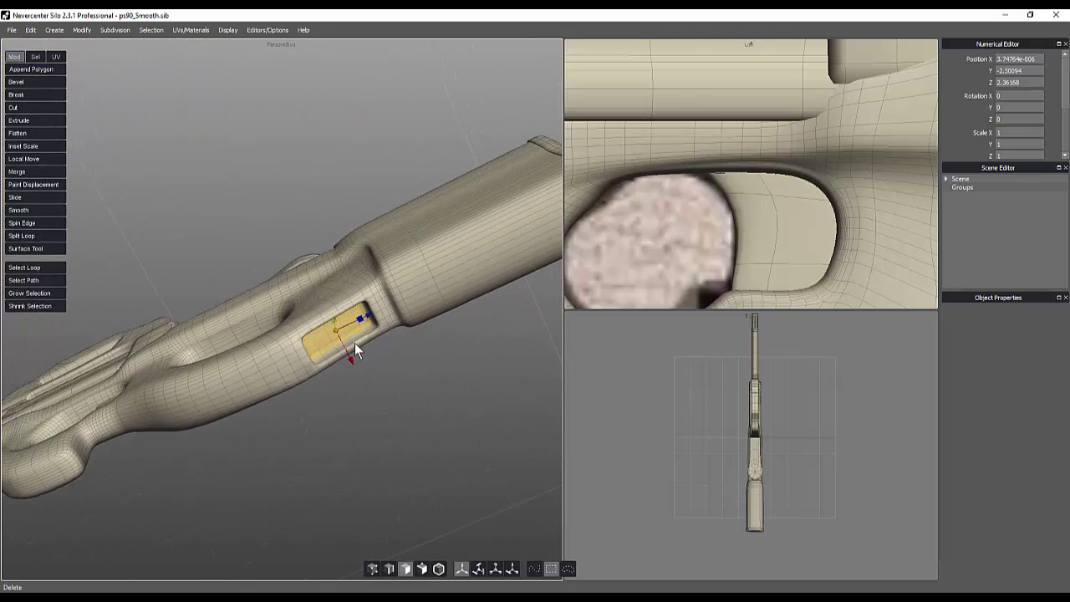
# - Save the current PS90 file and close Silo
pyautogui.moveTo(354, 341); pyautogui.dragTo(306, 148, button='middle')
pyautogui.moveTo(352, 337); pyautogui.dragTo(536, 316, button='middle')
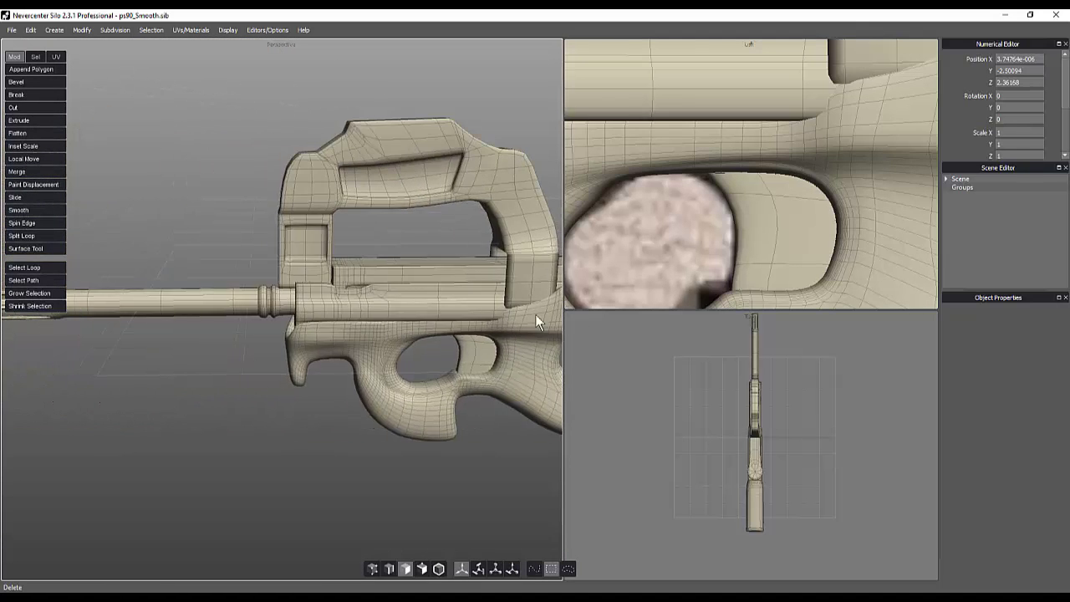
pyautogui.scroll(-3, 408, 316)
pyautogui.moveTo(282, 355); pyautogui.dragTo(339, 342, button='middle')
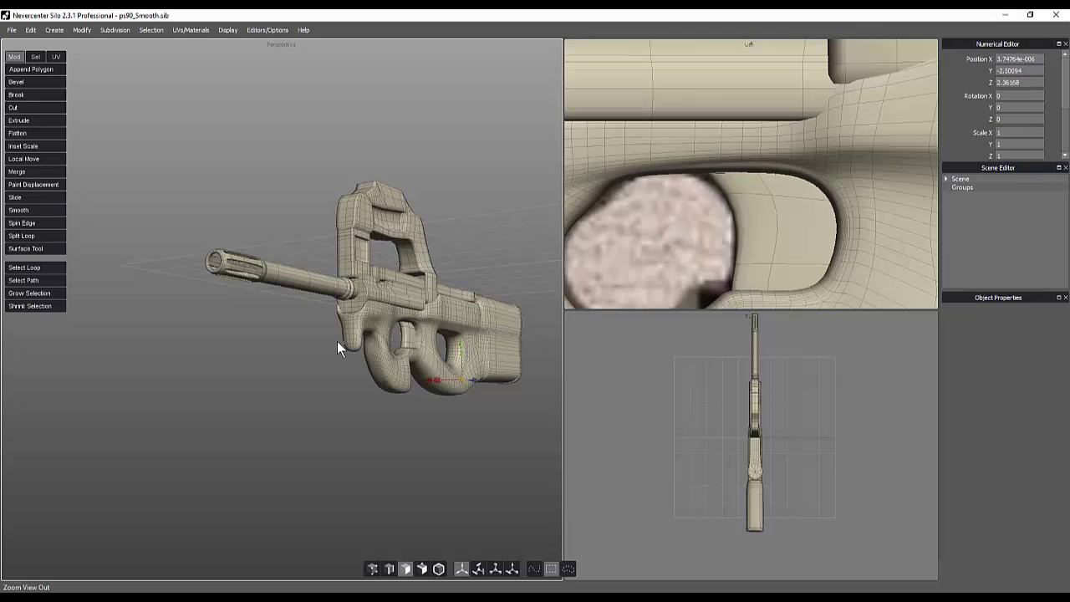
pyautogui.click(1055, 14)
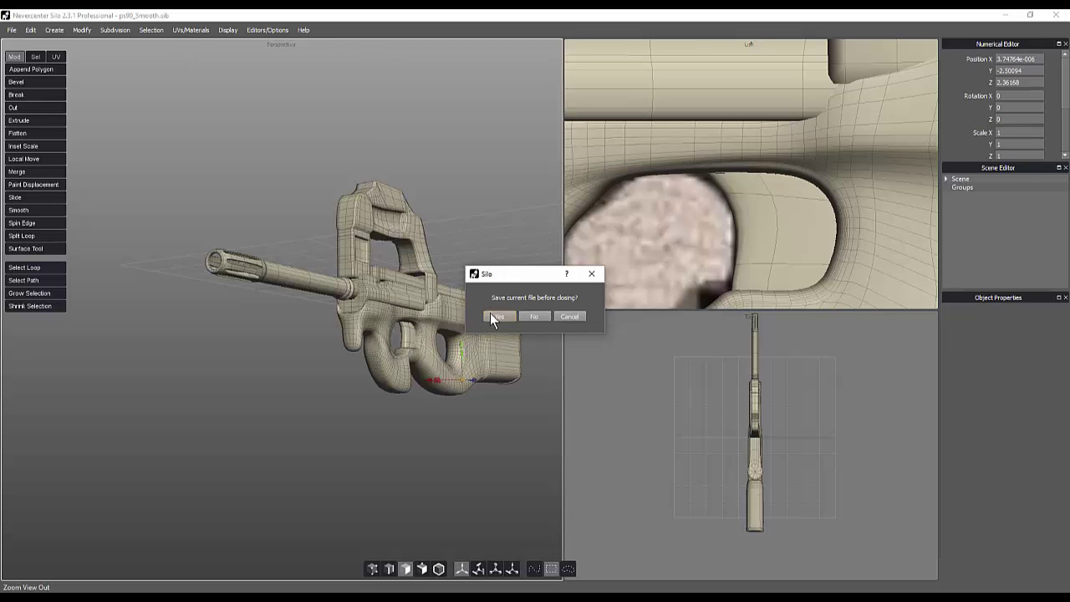
pyautogui.click(492, 316)
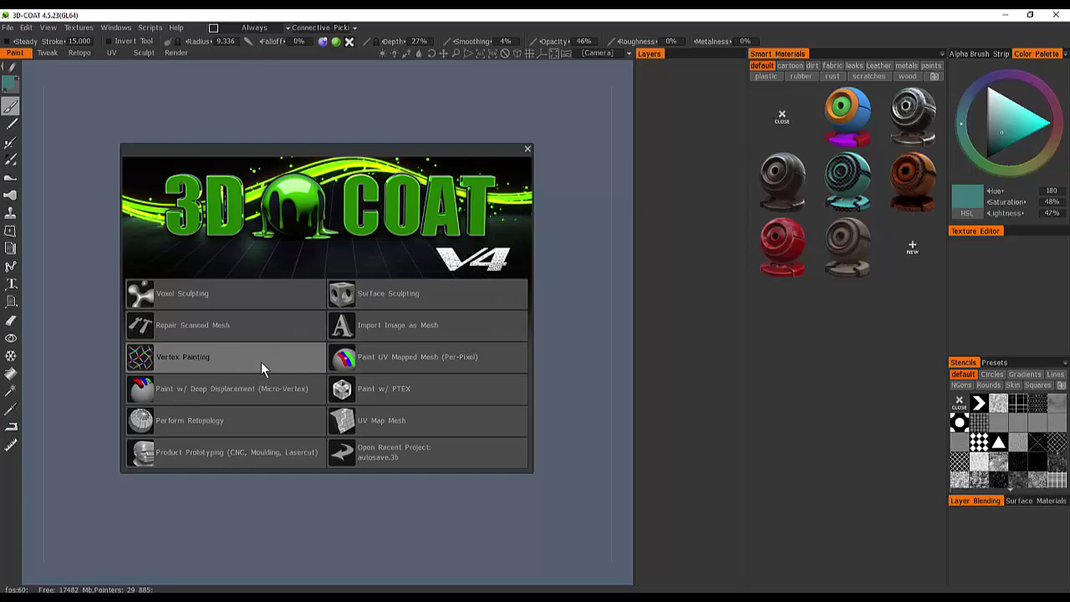
# - In 3D-Coat, open ps90.obj from the desktop's ps90 folder as a Vertex Painting project
pyautogui.click(236, 355)
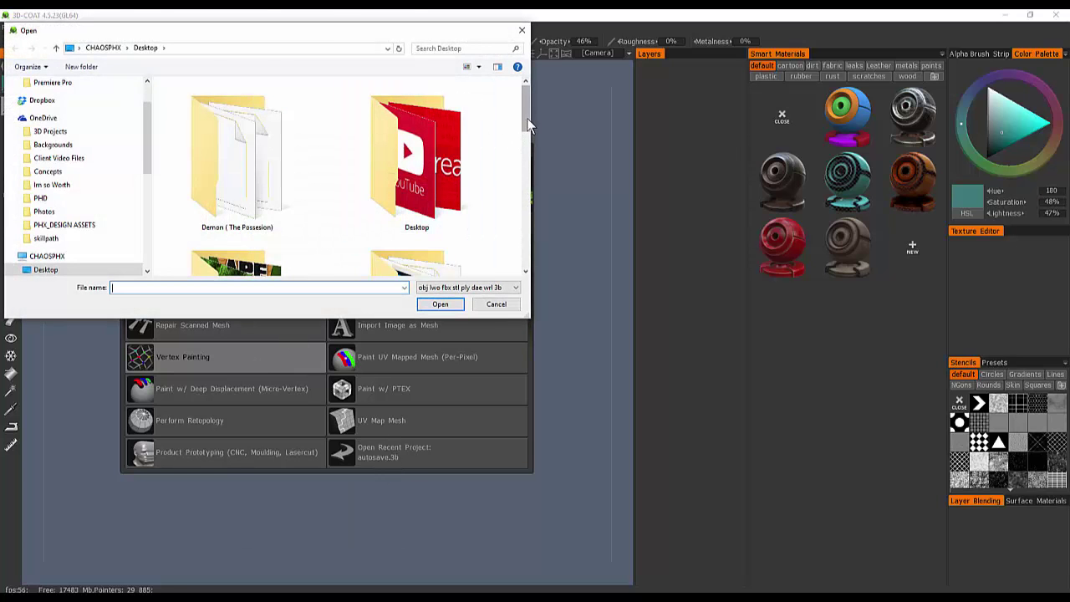
pyautogui.scroll(-4, 426, 164)
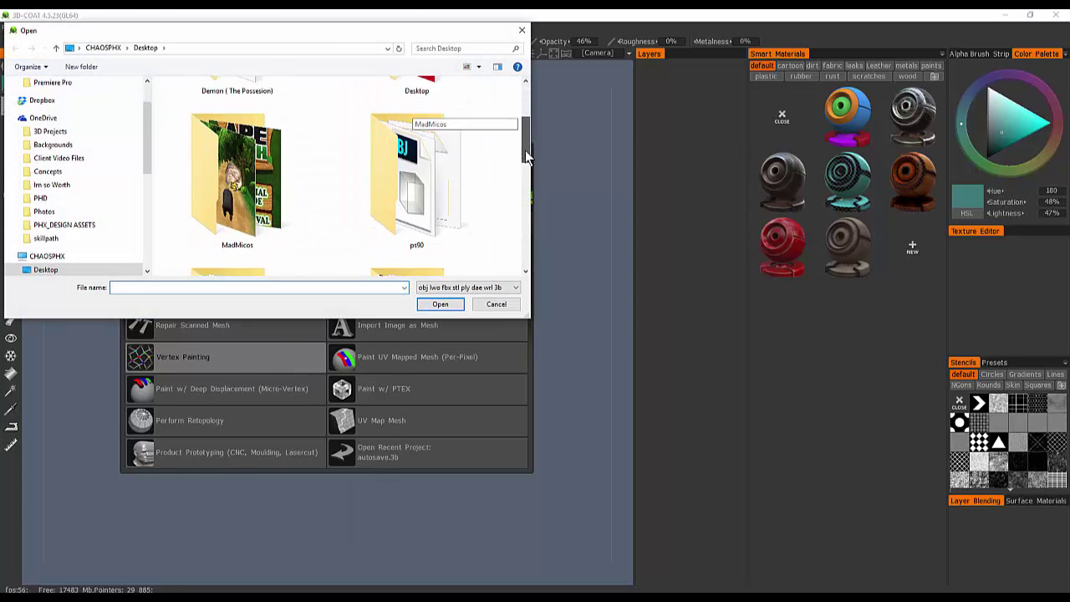
pyautogui.doubleClick(423, 150)
pyautogui.click(201, 121)
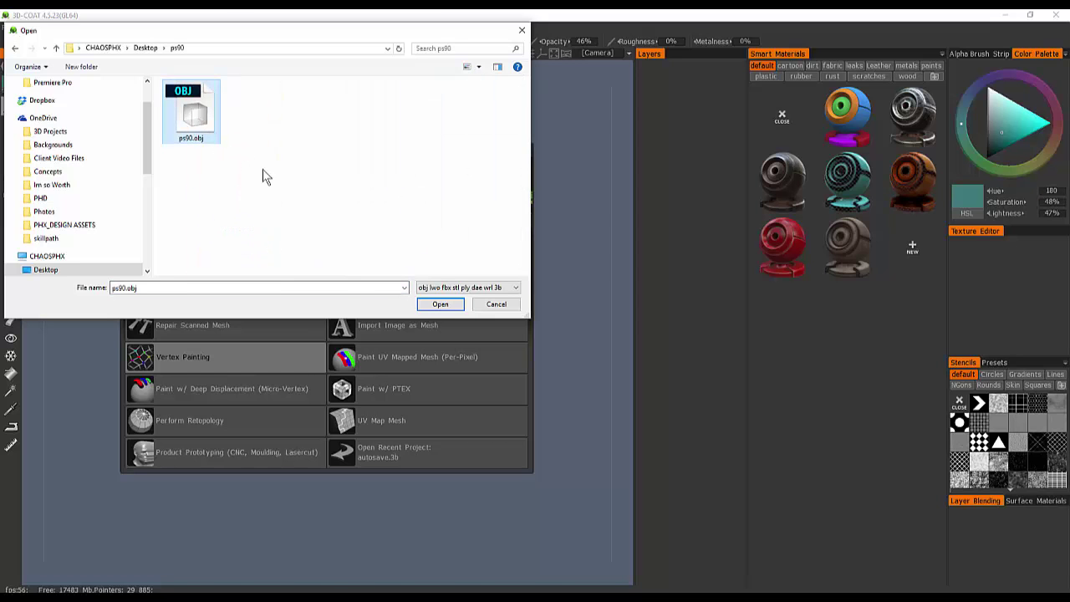
pyautogui.click(426, 304)
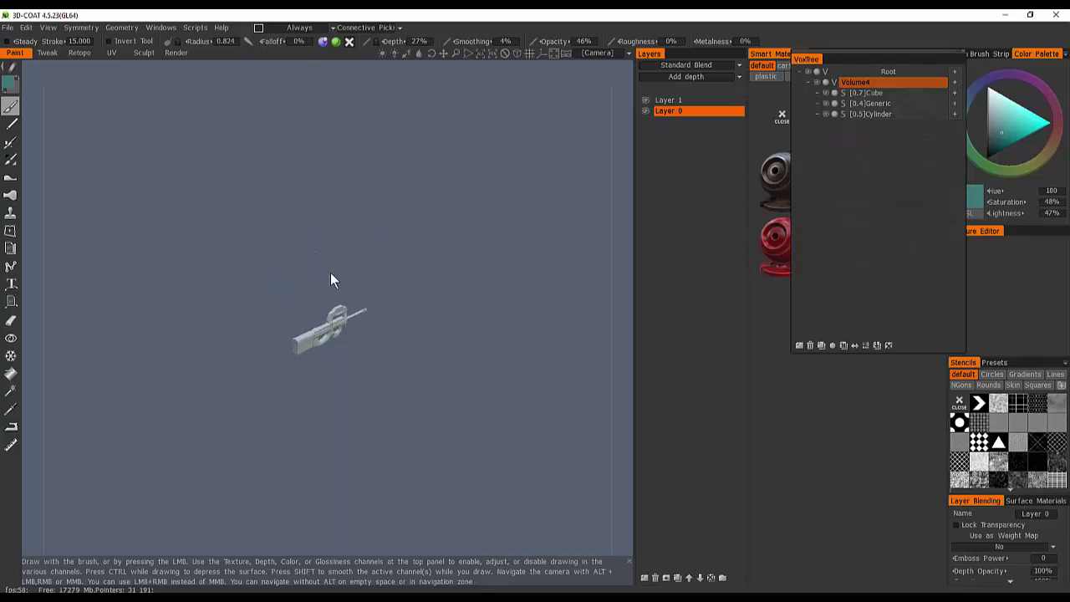
# - Inspect the imported rifle up close and check how it appears in the UV, Paint, Tweak and Retopo rooms
pyautogui.scroll(10, 332, 272)
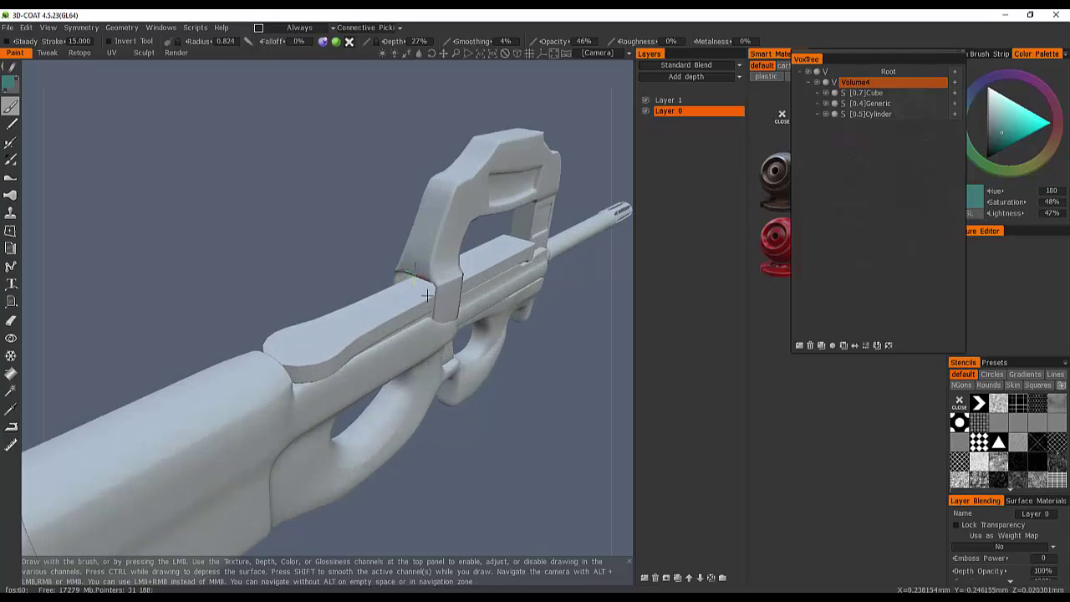
pyautogui.keyDown('alt'); pyautogui.moveTo(427, 294); pyautogui.dragTo(341, 383); pyautogui.keyUp('alt')
pyautogui.scroll(-3, 320, 321)
pyautogui.keyDown('alt'); pyautogui.moveTo(319, 320); pyautogui.dragTo(305, 353); pyautogui.keyUp('alt')
pyautogui.click(111, 53)
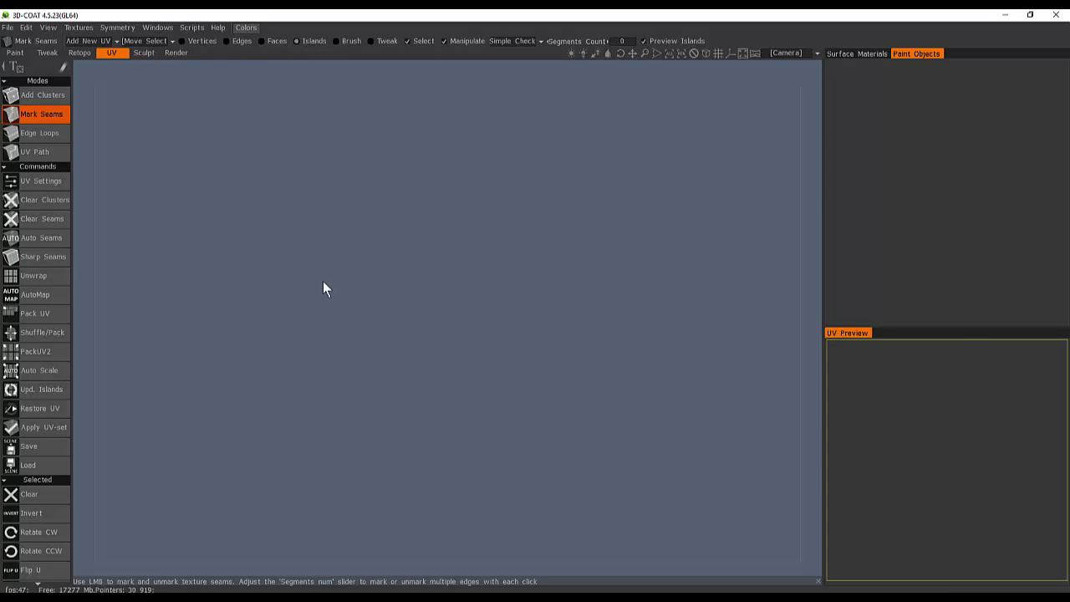
pyautogui.click(15, 53)
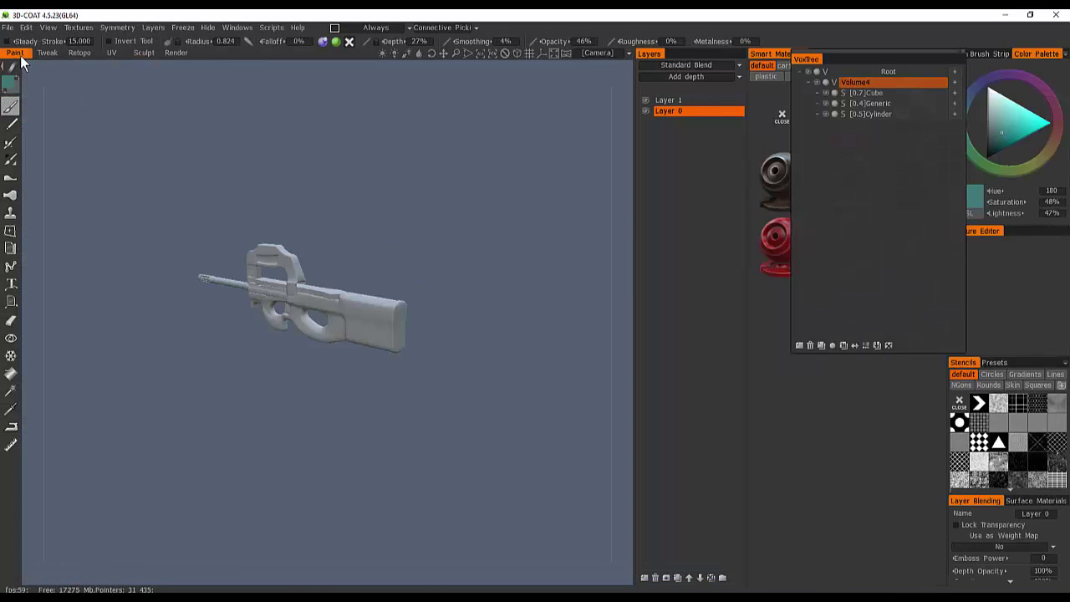
pyautogui.click(50, 55)
pyautogui.click(77, 53)
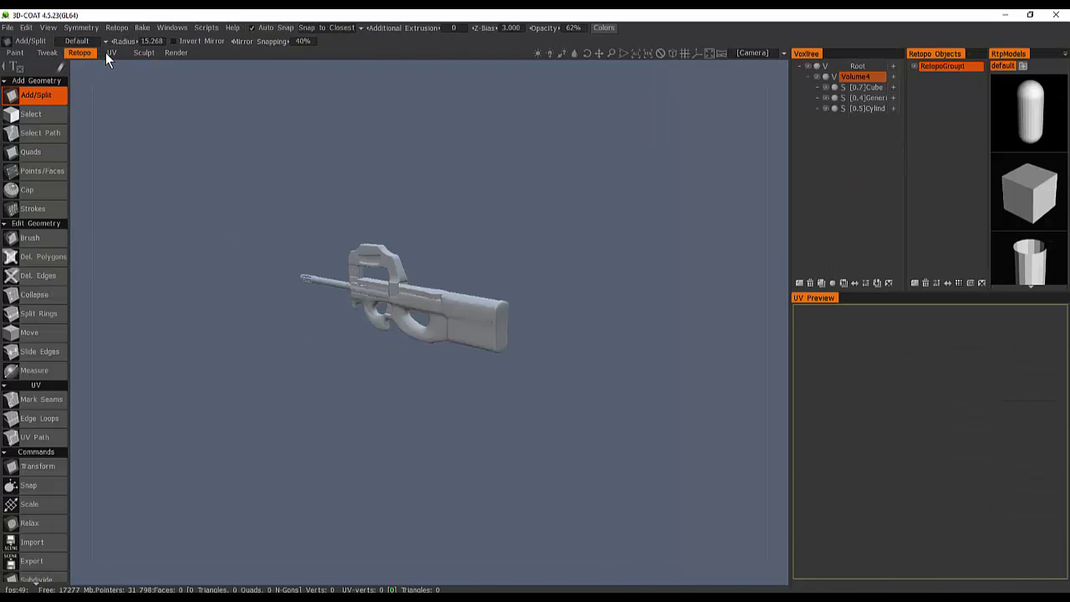
pyautogui.click(105, 54)
# - Start a new scene, discarding the unsaved changes in the current one
pyautogui.click(7, 28)
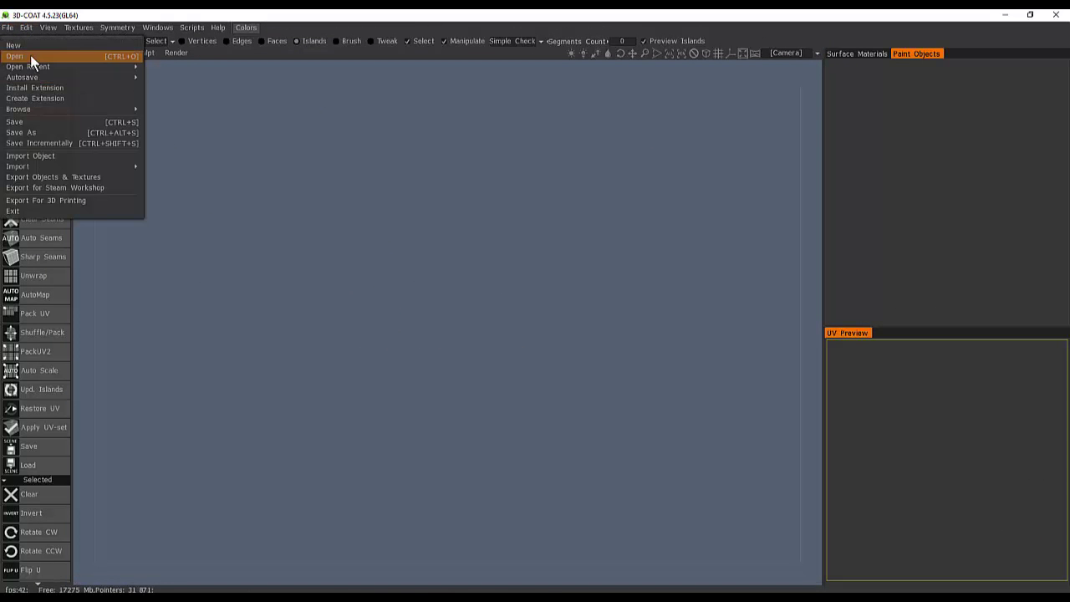
pyautogui.click(24, 44)
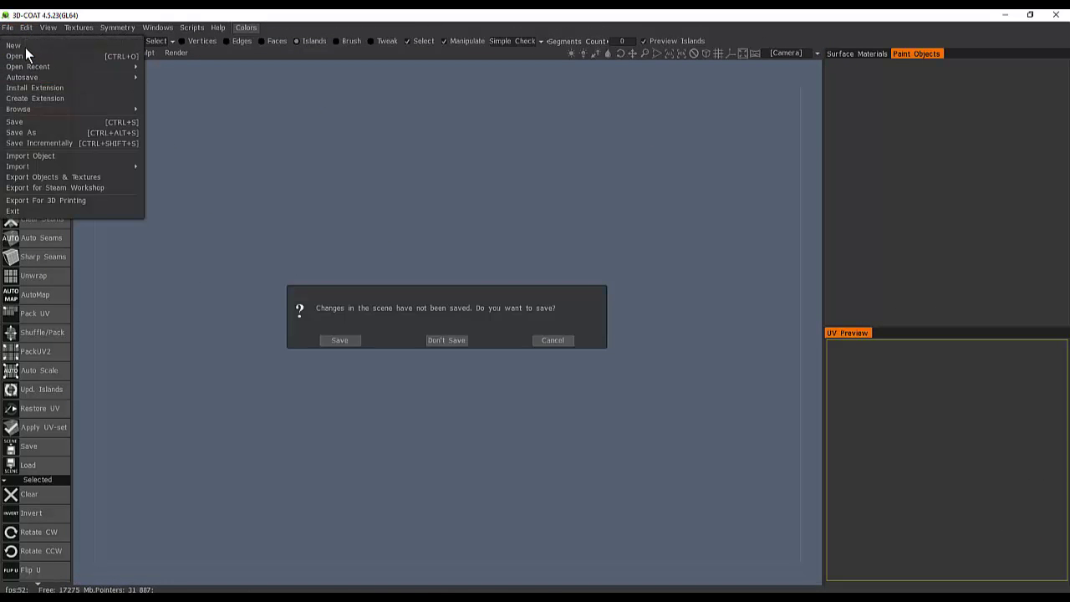
pyautogui.click(444, 340)
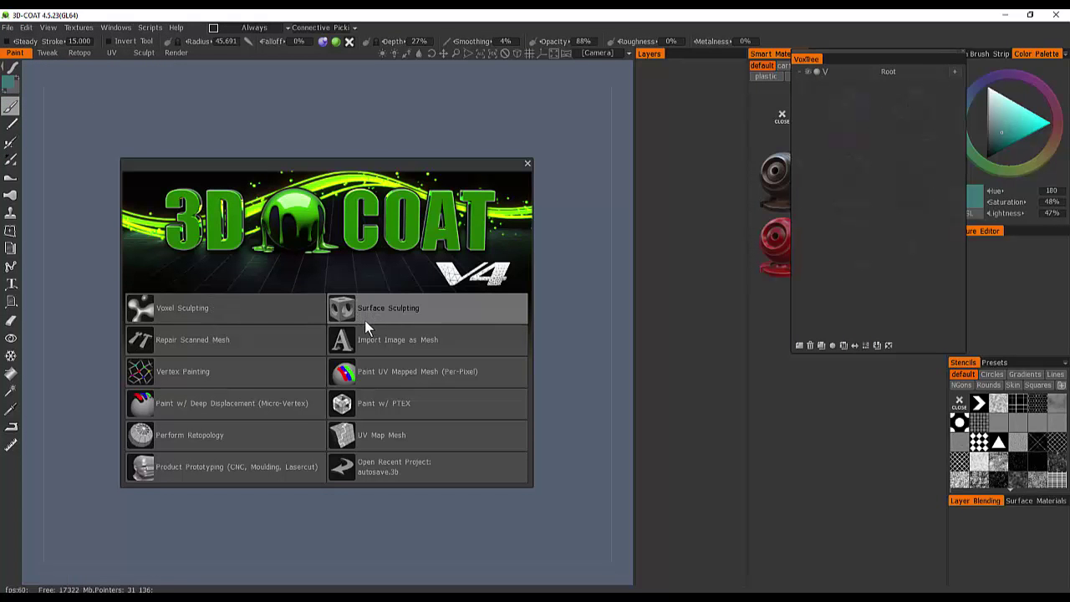
# - Import ps90.obj for per-pixel painting as a UV-mapped mesh, keeping its UVs and choosing a different texture width
pyautogui.click(389, 377)
pyautogui.click(151, 305)
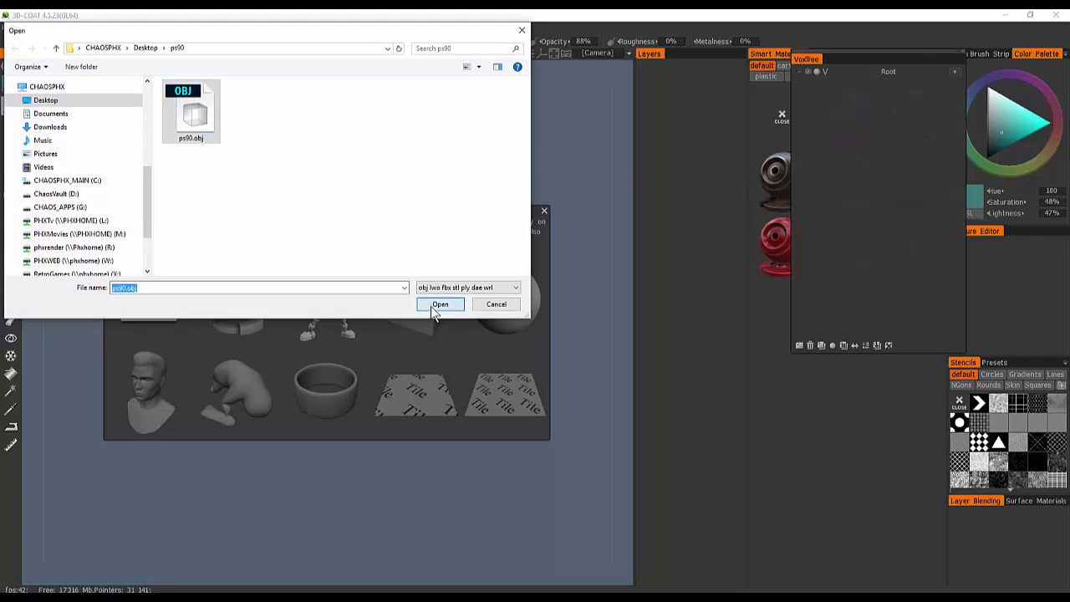
pyautogui.click(439, 306)
pyautogui.click(319, 348)
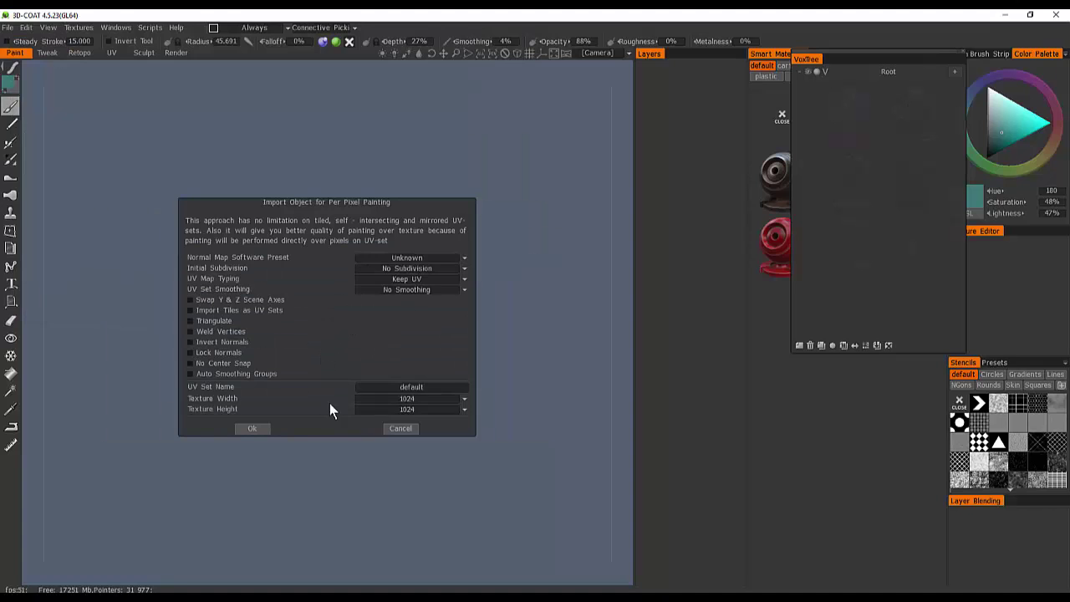
pyautogui.click(406, 398)
pyautogui.click(407, 474)
pyautogui.click(253, 429)
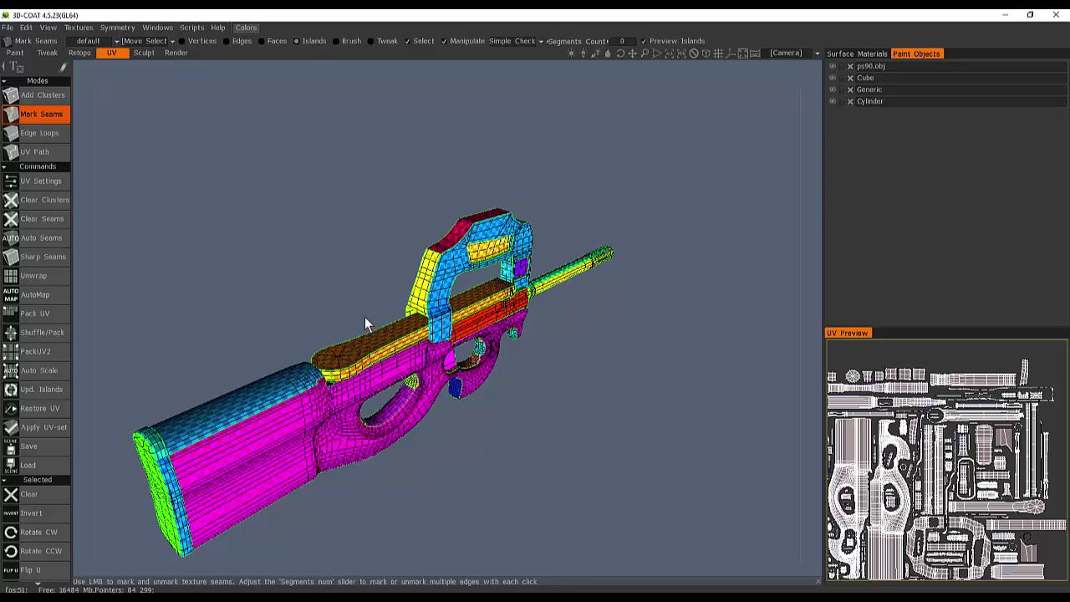
# - Examine the rifle's imported UV islands around the carry handle, receiver, stock and trigger openings
pyautogui.scroll(3, 365, 317)
pyautogui.keyDown('alt'); pyautogui.moveTo(364, 317); pyautogui.dragTo(598, 311); pyautogui.keyUp('alt')
pyautogui.keyDown('alt'); pyautogui.moveTo(598, 311); pyautogui.dragTo(416, 308, button='middle'); pyautogui.keyUp('alt')
pyautogui.keyDown('alt'); pyautogui.moveTo(426, 276); pyautogui.dragTo(258, 346); pyautogui.keyUp('alt')
pyautogui.scroll(-3, 447, 326)
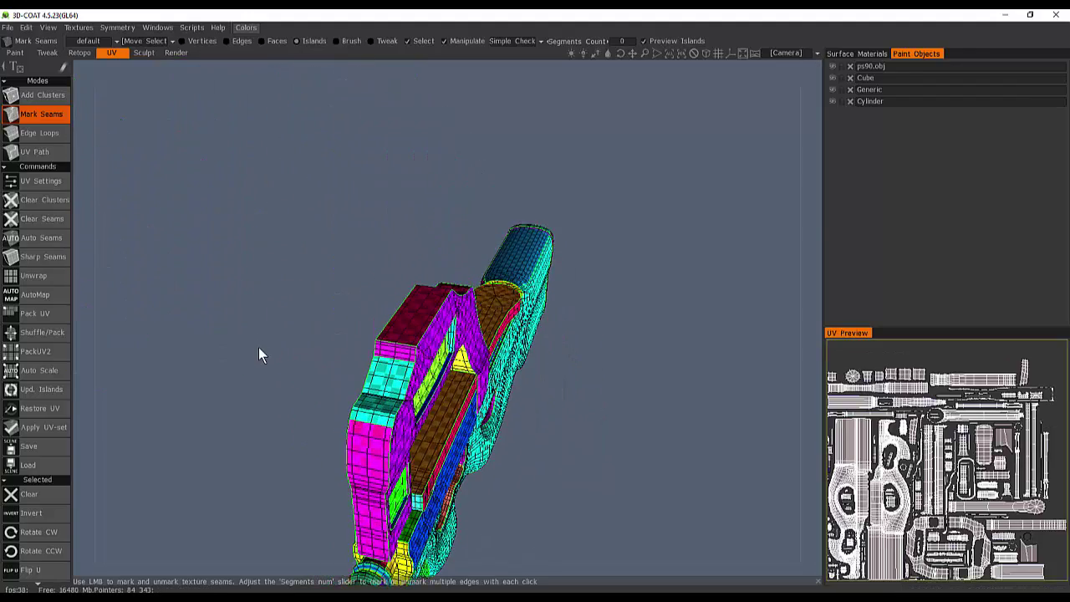
pyautogui.keyDown('alt'); pyautogui.moveTo(351, 345); pyautogui.dragTo(361, 317, button='middle'); pyautogui.keyUp('alt')
pyautogui.scroll(3, 395, 318)
pyautogui.scroll(4, 395, 317)
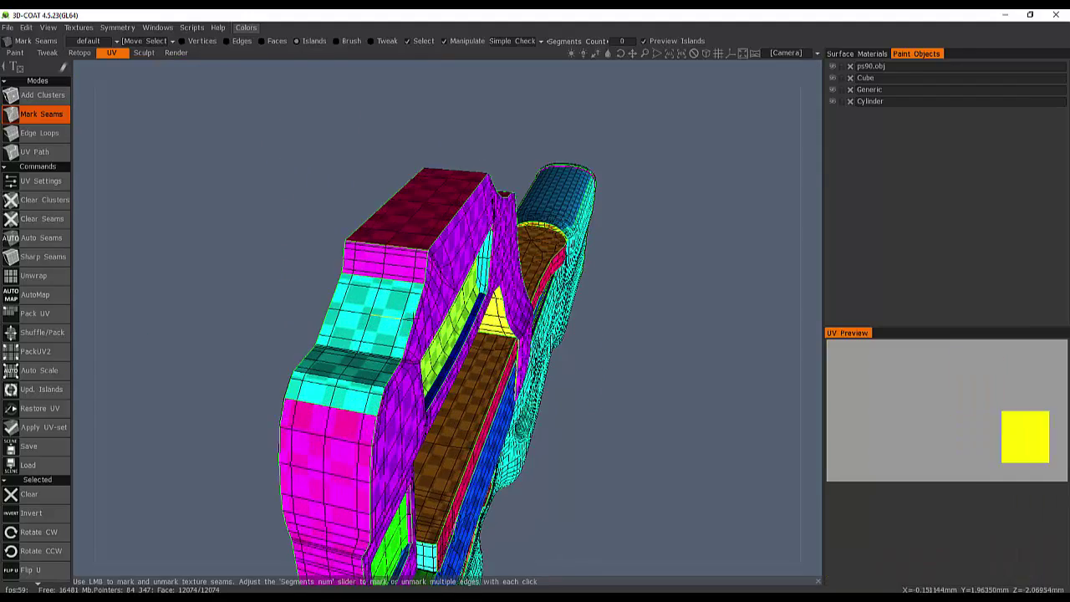
pyautogui.scroll(-1, 430, 314)
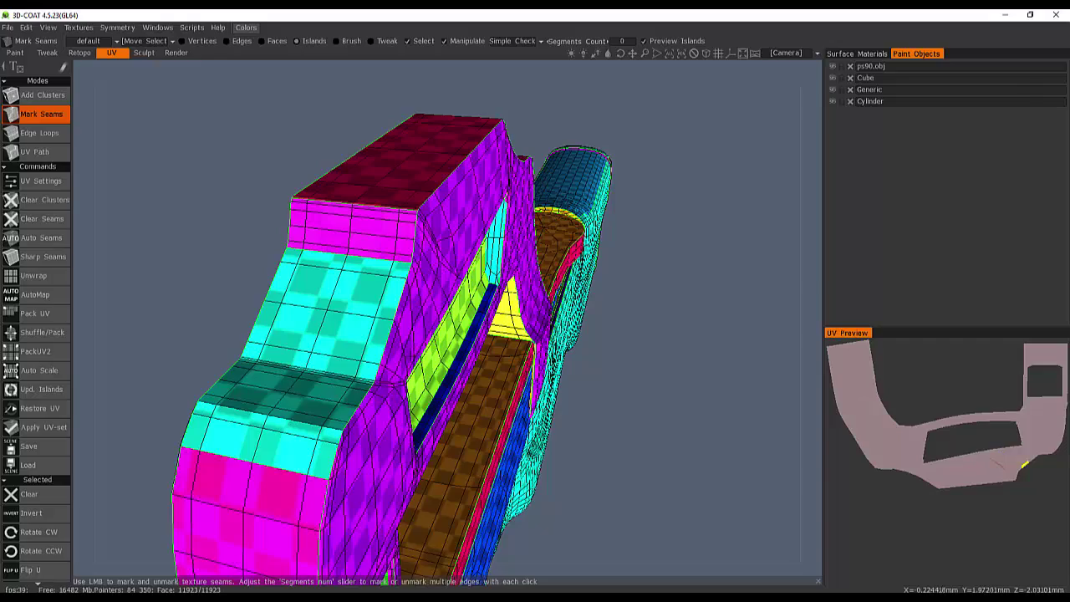
pyautogui.keyDown('alt'); pyautogui.moveTo(414, 338); pyautogui.dragTo(293, 309); pyautogui.keyUp('alt')
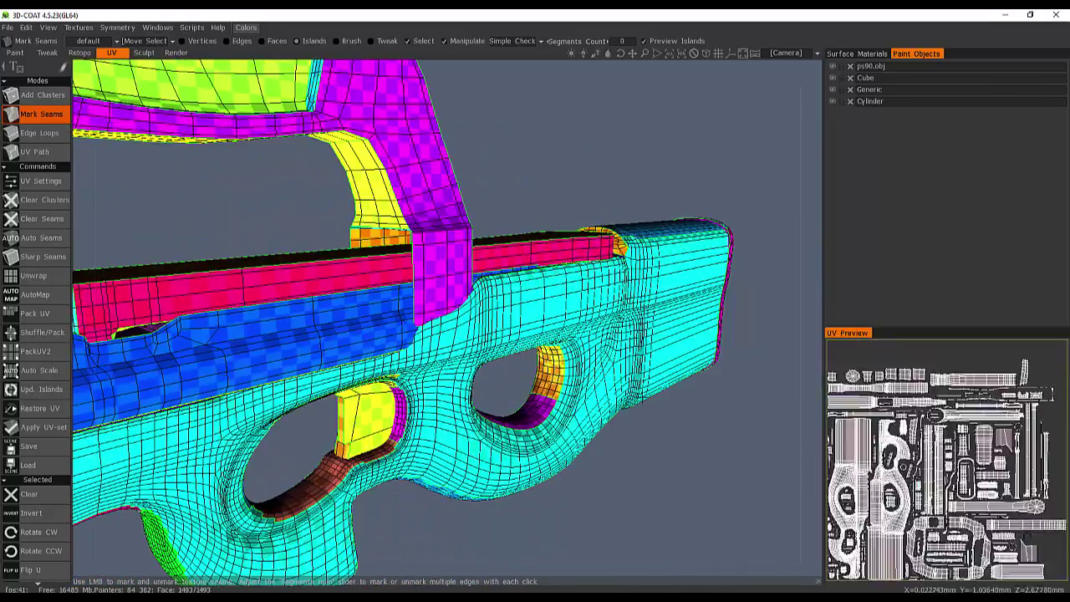
pyautogui.moveTo(359, 331)
pyautogui.keyDown('alt'); pyautogui.mouseDown()
pyautogui.moveTo(451, 360)
pyautogui.moveTo(359, 314)
pyautogui.mouseUp(); pyautogui.keyUp('alt')
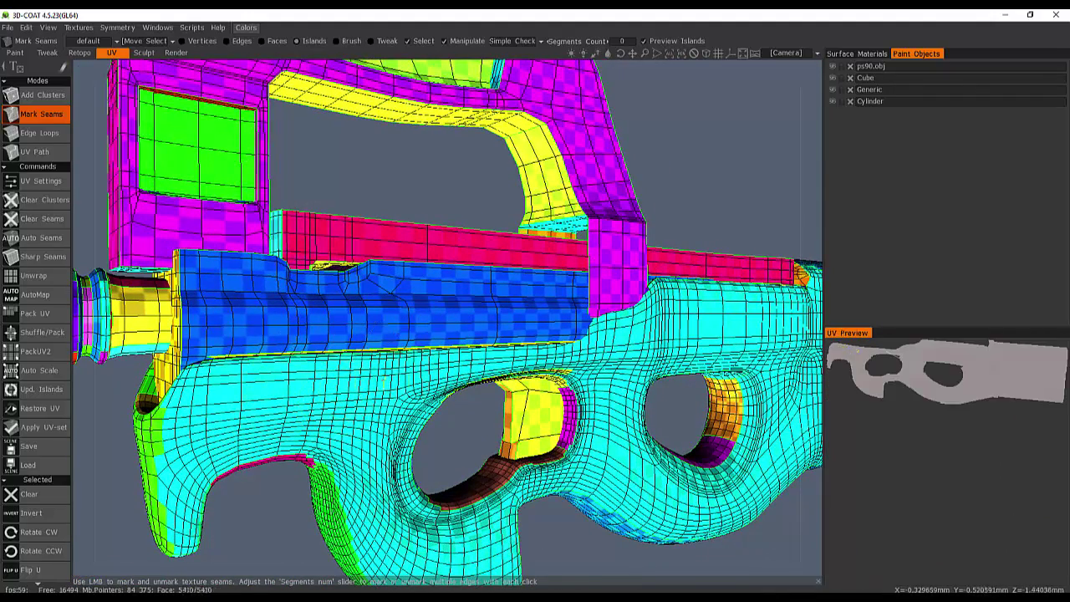
pyautogui.keyDown('alt'); pyautogui.moveTo(597, 334); pyautogui.dragTo(518, 313); pyautogui.keyUp('alt')
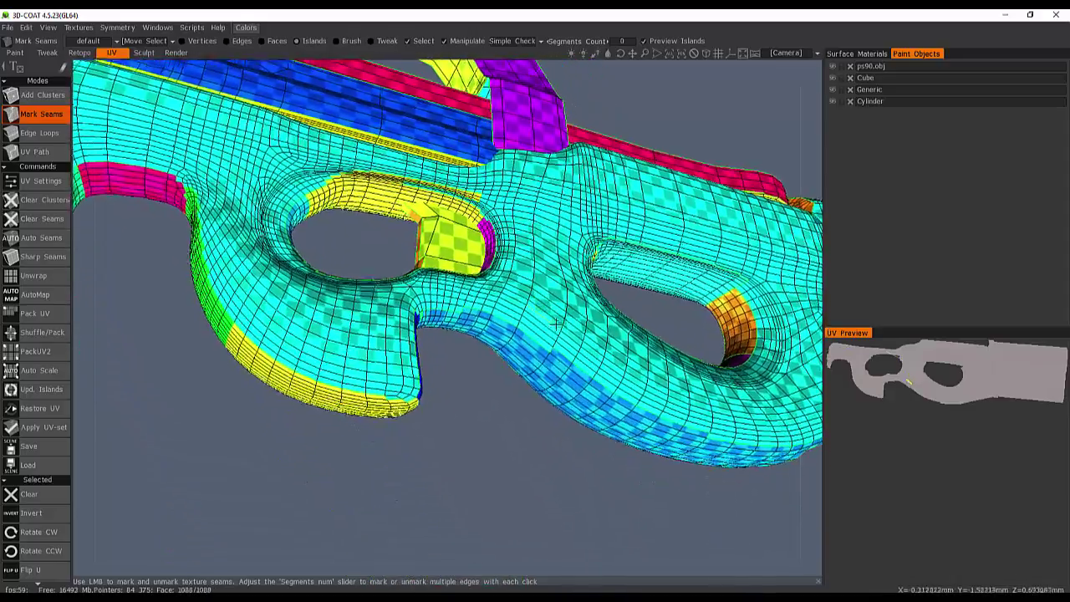
pyautogui.keyDown('alt'); pyautogui.moveTo(518, 313); pyautogui.dragTo(581, 410, button='middle'); pyautogui.keyUp('alt')
pyautogui.scroll(3, 513, 353)
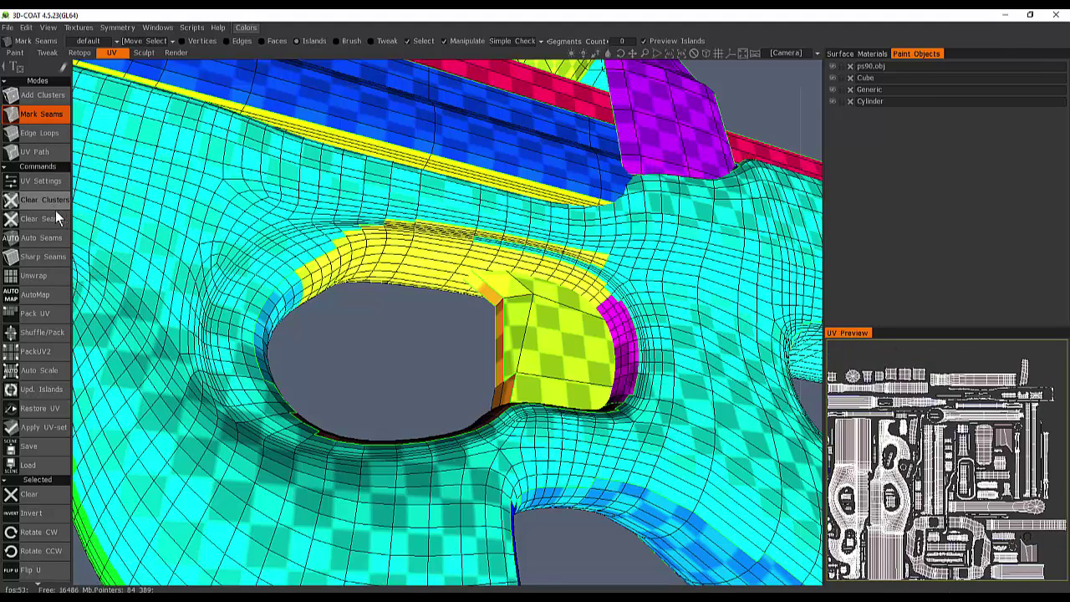
# - Clear all existing UV seams from the rifle model
pyautogui.click(53, 219)
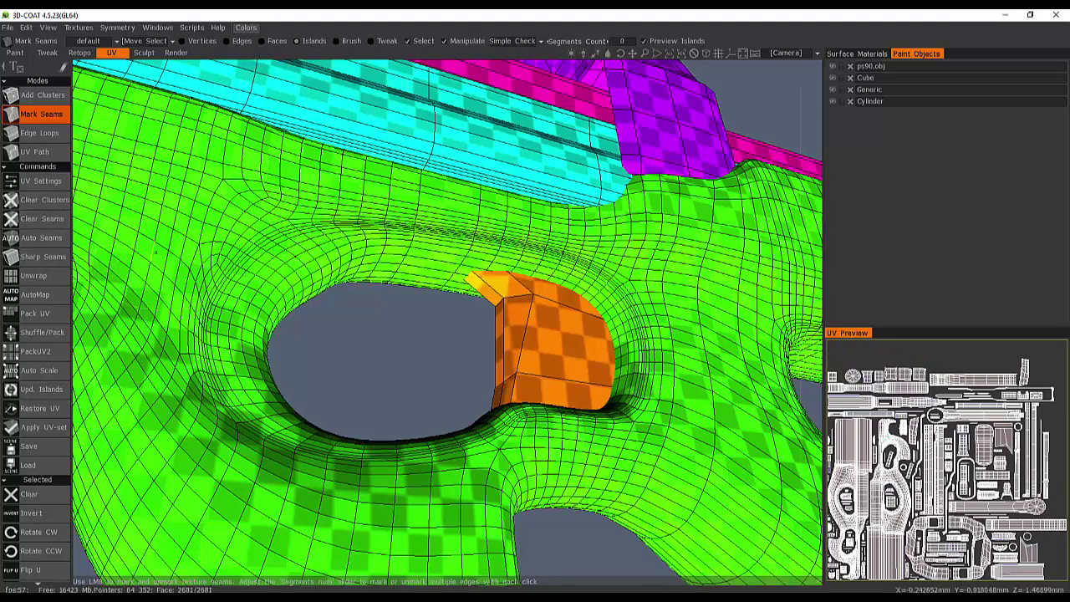
pyautogui.scroll(-6, 427, 227)
pyautogui.scroll(2, 427, 228)
pyautogui.keyDown('alt'); pyautogui.moveTo(335, 311); pyautogui.dragTo(386, 317); pyautogui.keyUp('alt')
pyautogui.keyDown('alt'); pyautogui.moveTo(386, 317); pyautogui.dragTo(430, 291, button='middle'); pyautogui.keyUp('alt')
pyautogui.scroll(5, 326, 218)
pyautogui.scroll(-1, 334, 225)
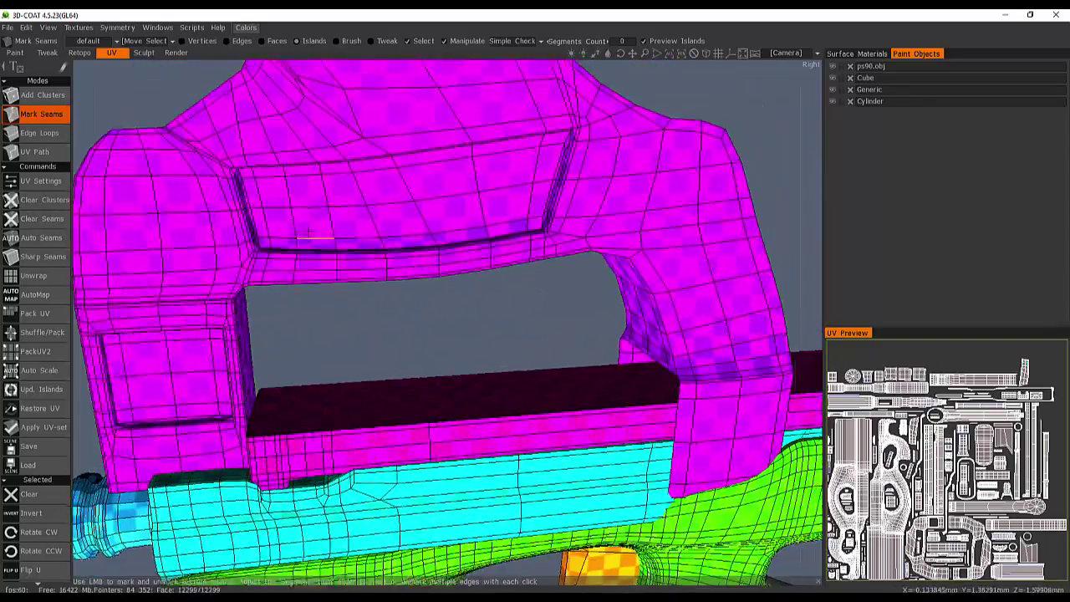
# - Mark seams along the carry handle's outer side edge loops and across the front end of its top strip
pyautogui.keyDown('alt'); pyautogui.moveTo(334, 242); pyautogui.dragTo(353, 308); pyautogui.keyUp('alt')
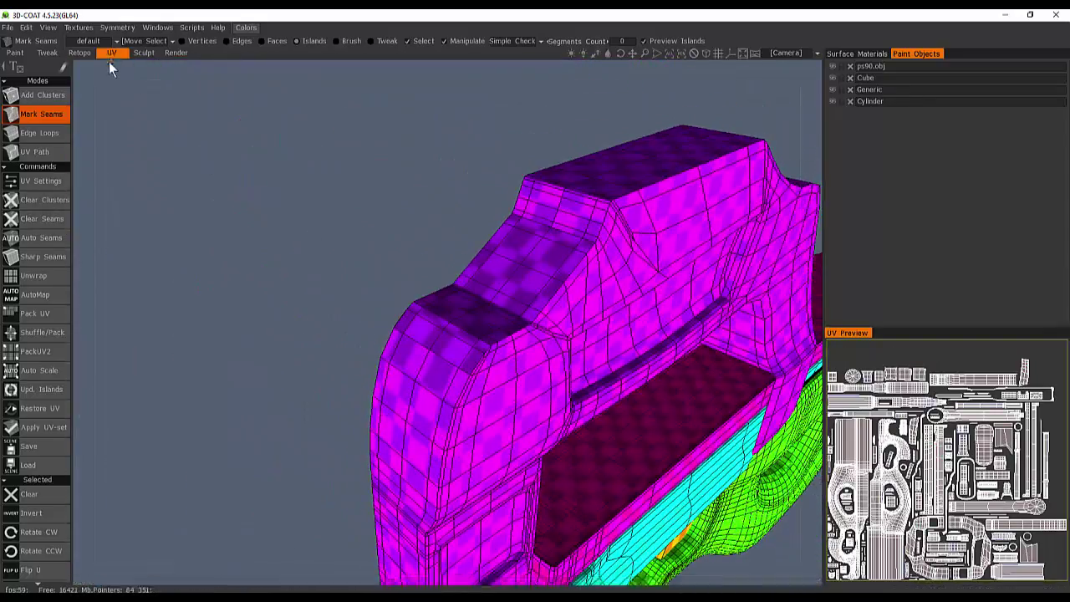
pyautogui.keyDown('alt'); pyautogui.moveTo(453, 269); pyautogui.dragTo(411, 256); pyautogui.keyUp('alt')
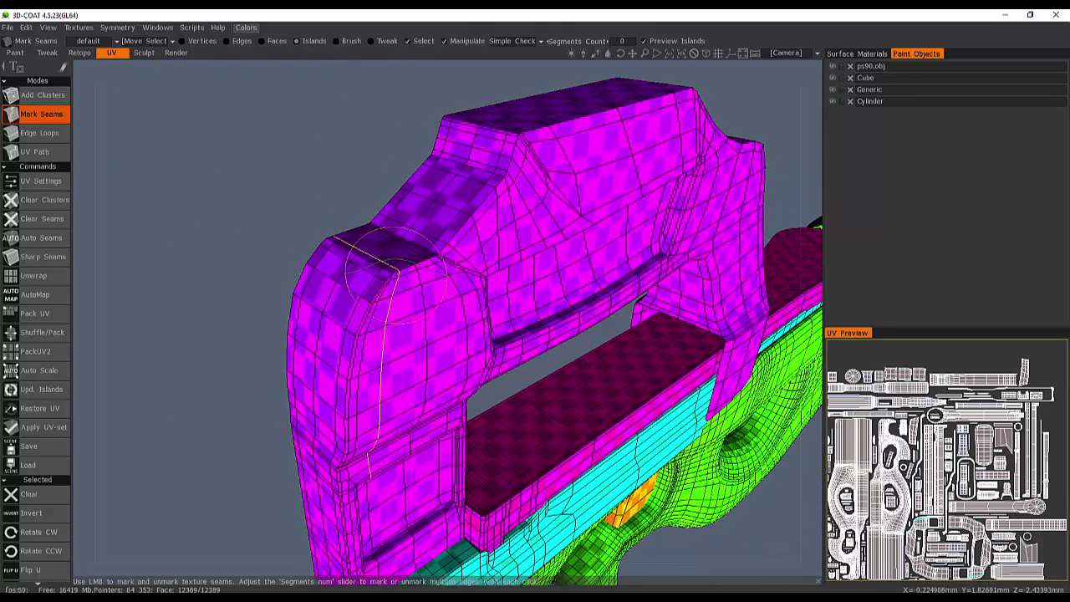
pyautogui.click(397, 267)
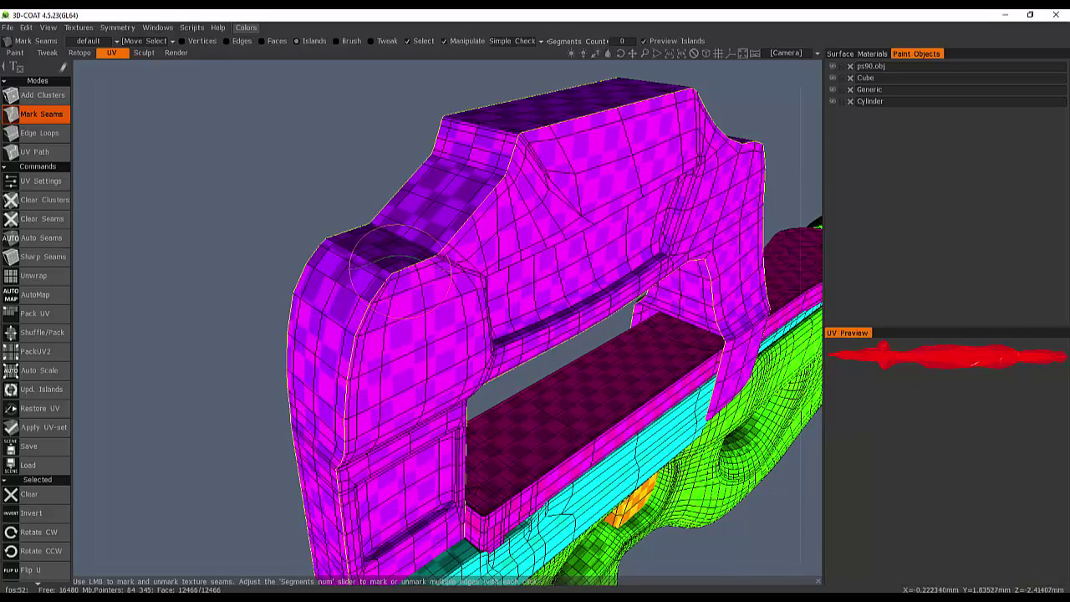
pyautogui.click(402, 272)
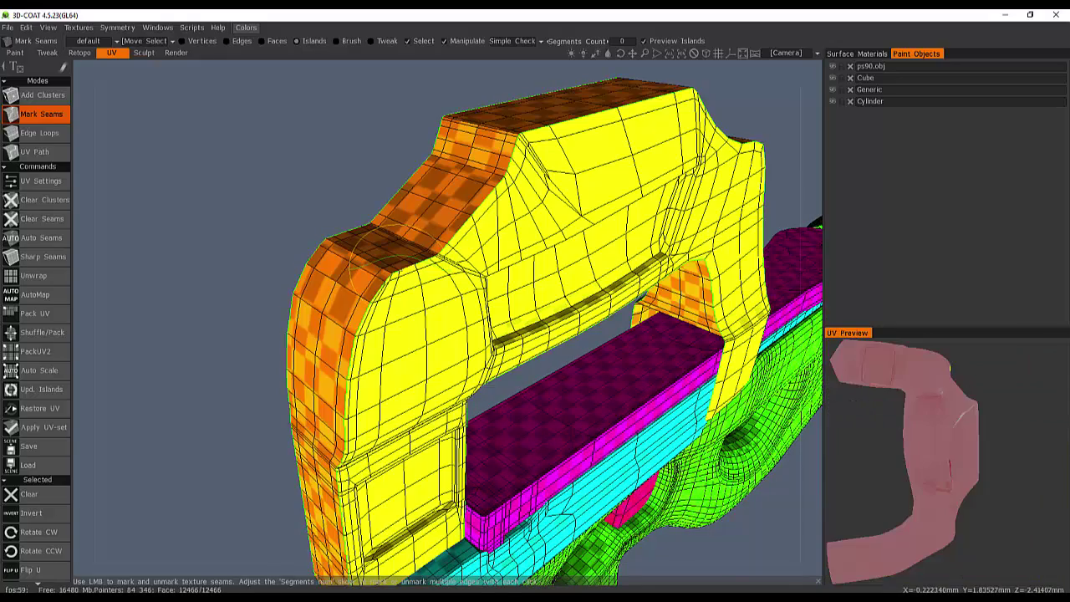
pyautogui.click(394, 279)
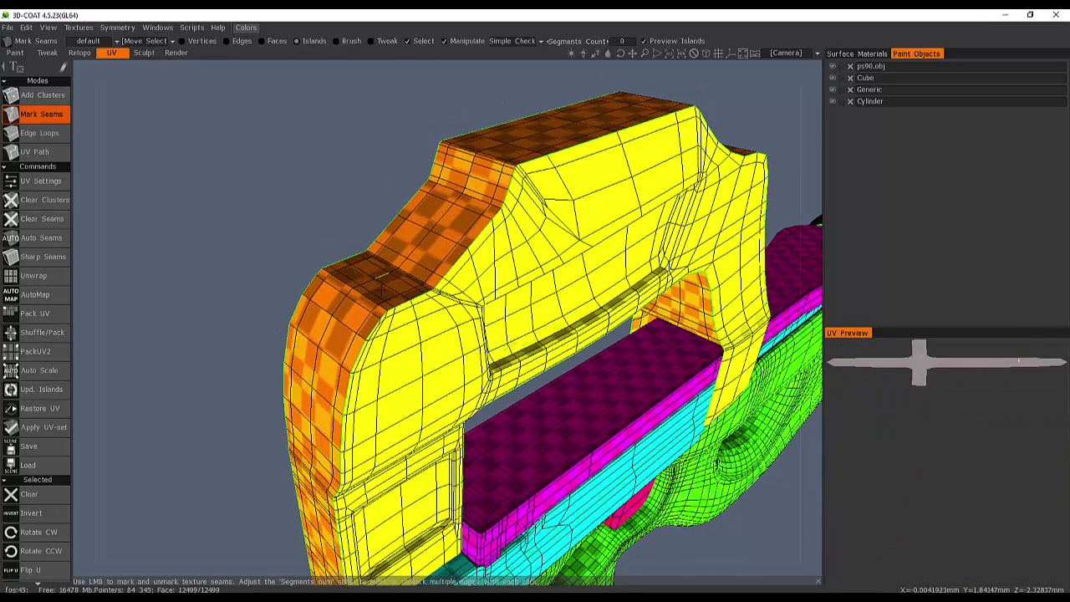
pyautogui.moveTo(382, 280)
pyautogui.keyDown('alt'); pyautogui.mouseDown()
pyautogui.moveTo(376, 292)
pyautogui.moveTo(380, 276)
pyautogui.mouseUp(); pyautogui.keyUp('alt')
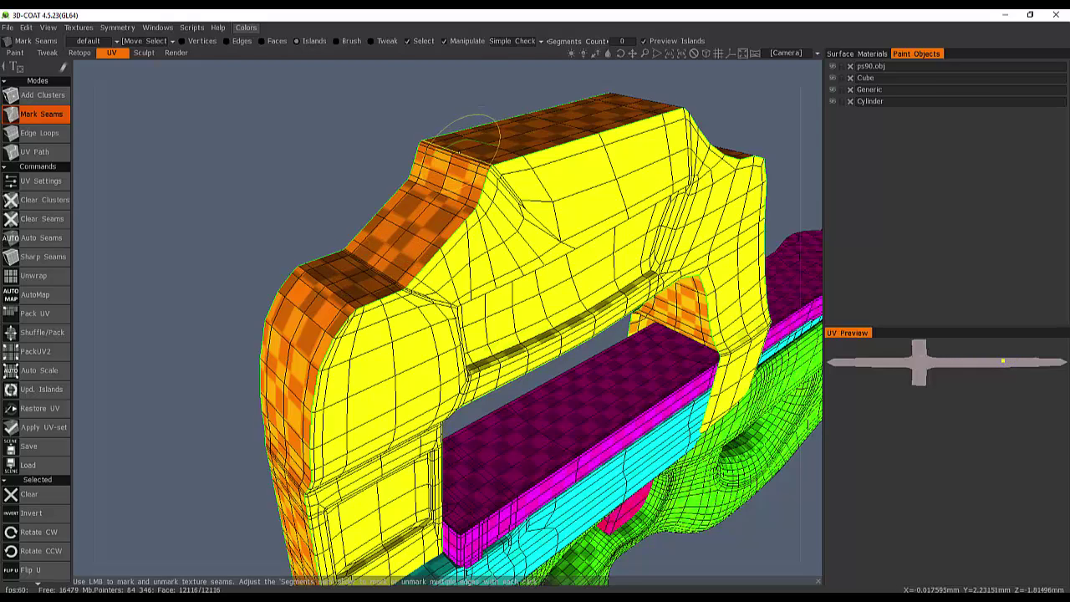
pyautogui.click(471, 149)
# - Mark a seam across the carry handle's inner strip, just above the base of its rear leg
pyautogui.keyDown('alt'); pyautogui.moveTo(661, 221); pyautogui.dragTo(370, 267); pyautogui.keyUp('alt')
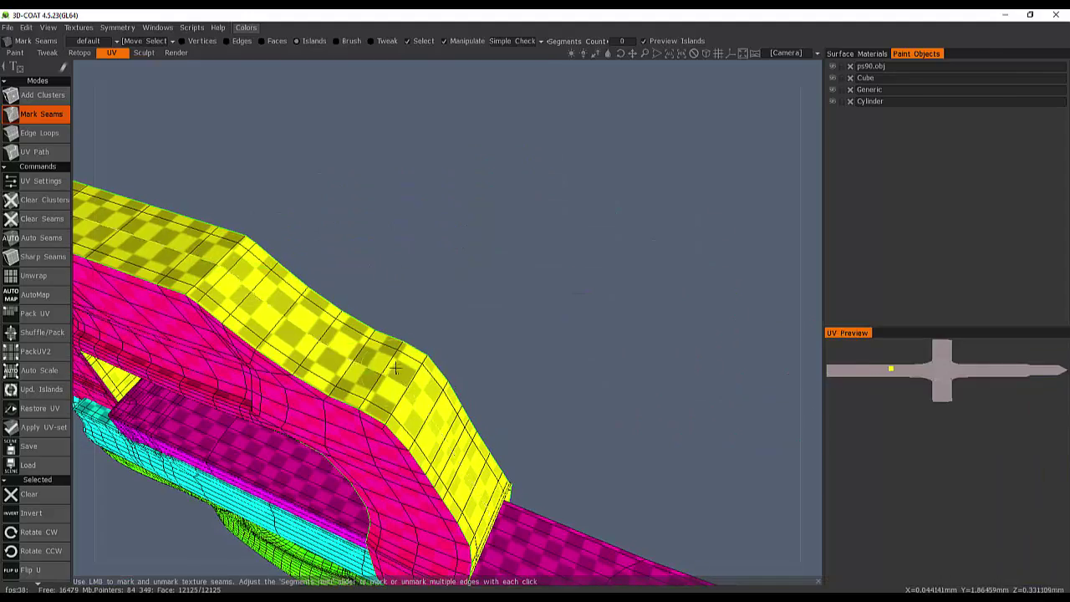
pyautogui.moveTo(393, 356)
pyautogui.keyDown('alt'); pyautogui.mouseDown()
pyautogui.moveTo(345, 294)
pyautogui.moveTo(301, 284)
pyautogui.mouseUp(); pyautogui.keyUp('alt')
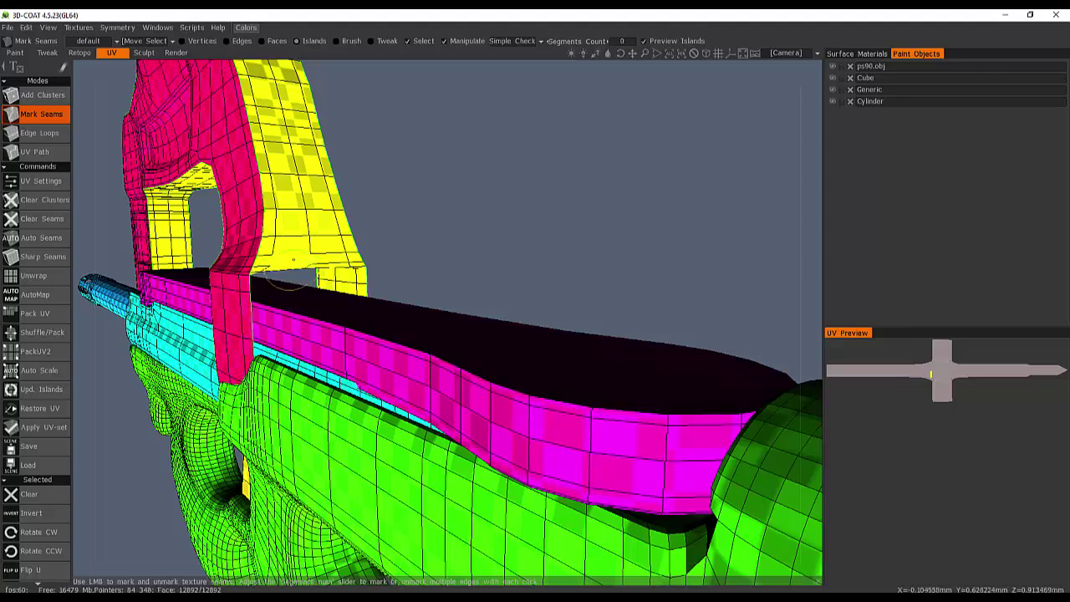
pyautogui.keyDown('alt'); pyautogui.moveTo(312, 250); pyautogui.dragTo(446, 281); pyautogui.keyUp('alt')
pyautogui.keyDown('alt'); pyautogui.moveTo(446, 274); pyautogui.dragTo(394, 328, button='middle'); pyautogui.keyUp('alt')
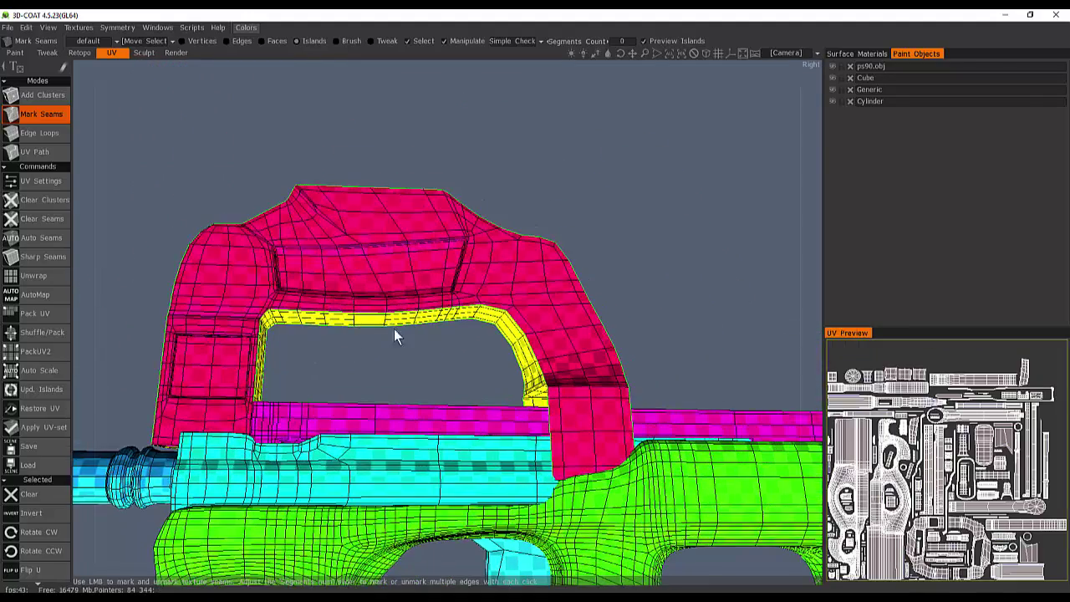
pyautogui.scroll(4, 393, 321)
pyautogui.keyDown('alt'); pyautogui.moveTo(377, 312); pyautogui.dragTo(426, 291); pyautogui.keyUp('alt')
pyautogui.keyDown('alt'); pyautogui.moveTo(426, 300); pyautogui.dragTo(473, 243, button='right'); pyautogui.keyUp('alt')
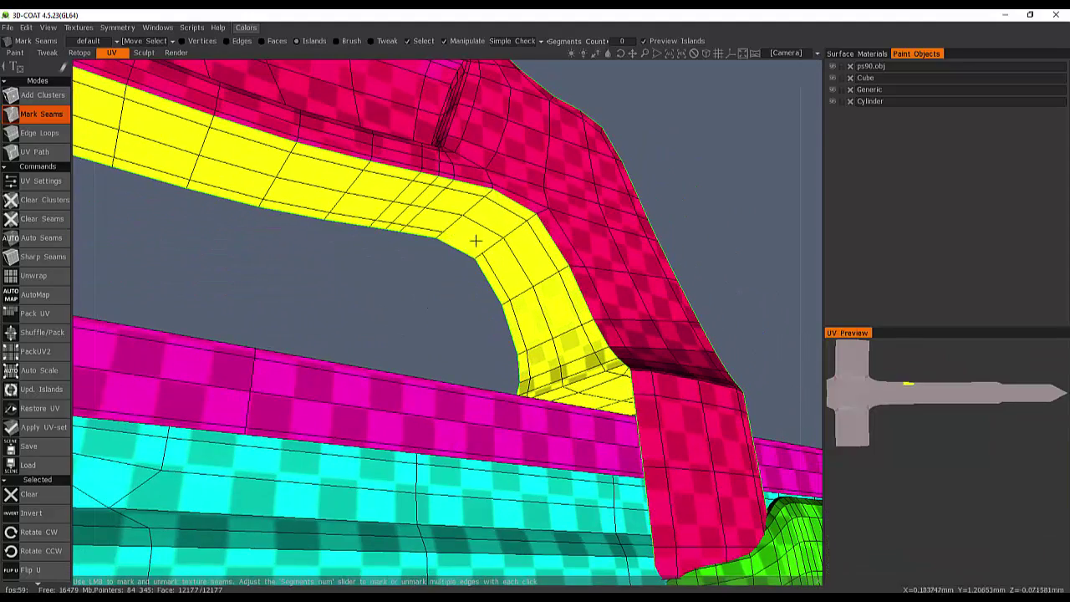
pyautogui.click(562, 362)
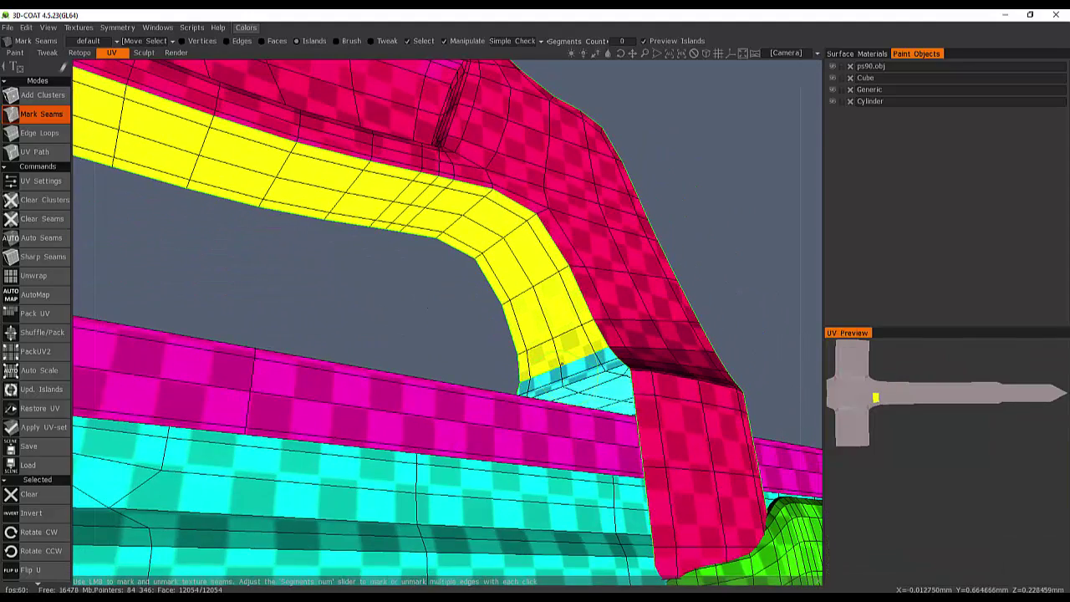
# - Toggle the Cube and Cylinder objects' visibility off and on, and review the separated islands around the rifle
pyautogui.keyDown('alt'); pyautogui.moveTo(206, 363); pyautogui.dragTo(447, 283); pyautogui.keyUp('alt')
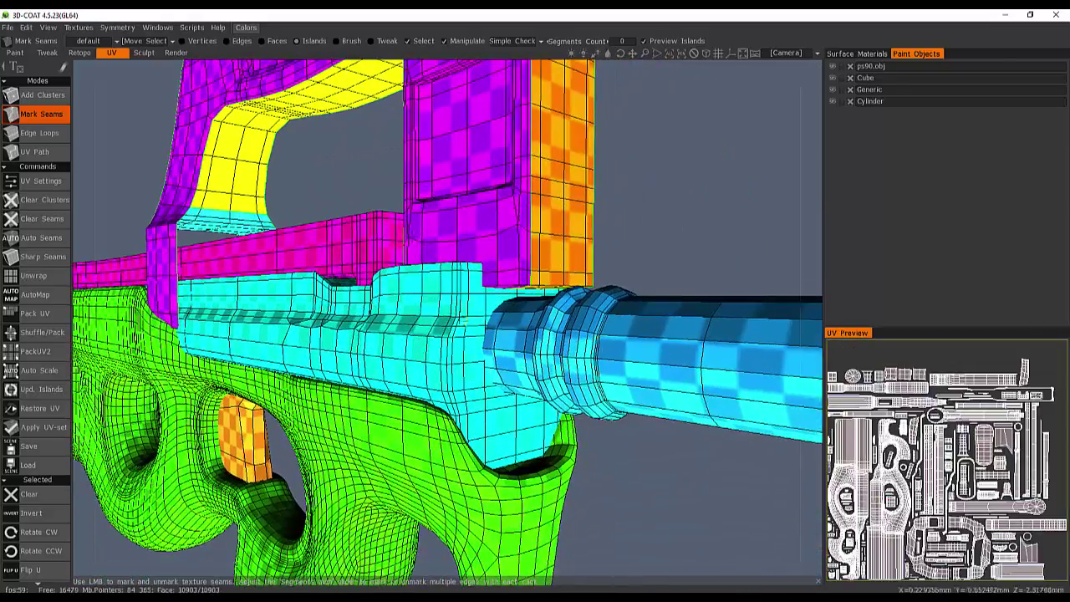
pyautogui.click(833, 78)
pyautogui.click(833, 80)
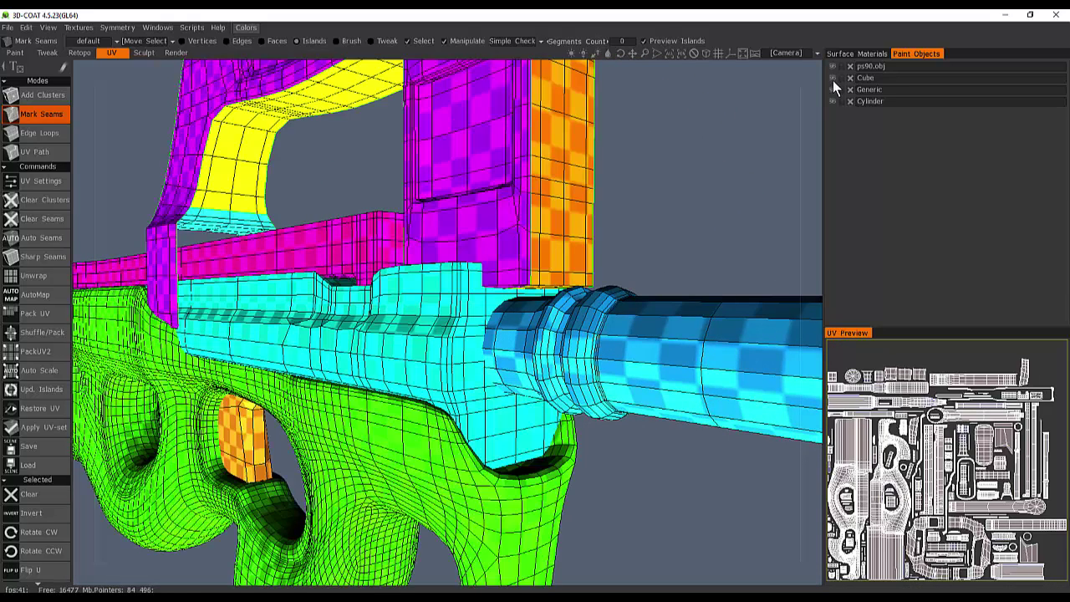
pyautogui.click(833, 77)
pyautogui.click(833, 79)
pyautogui.click(833, 101)
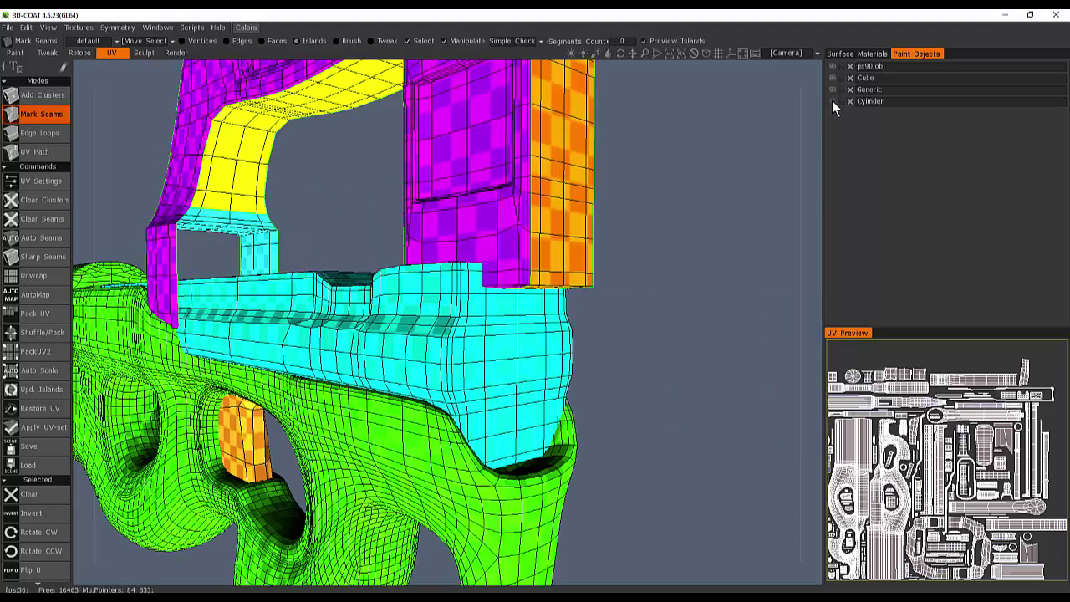
pyautogui.click(833, 101)
pyautogui.click(833, 102)
pyautogui.click(833, 101)
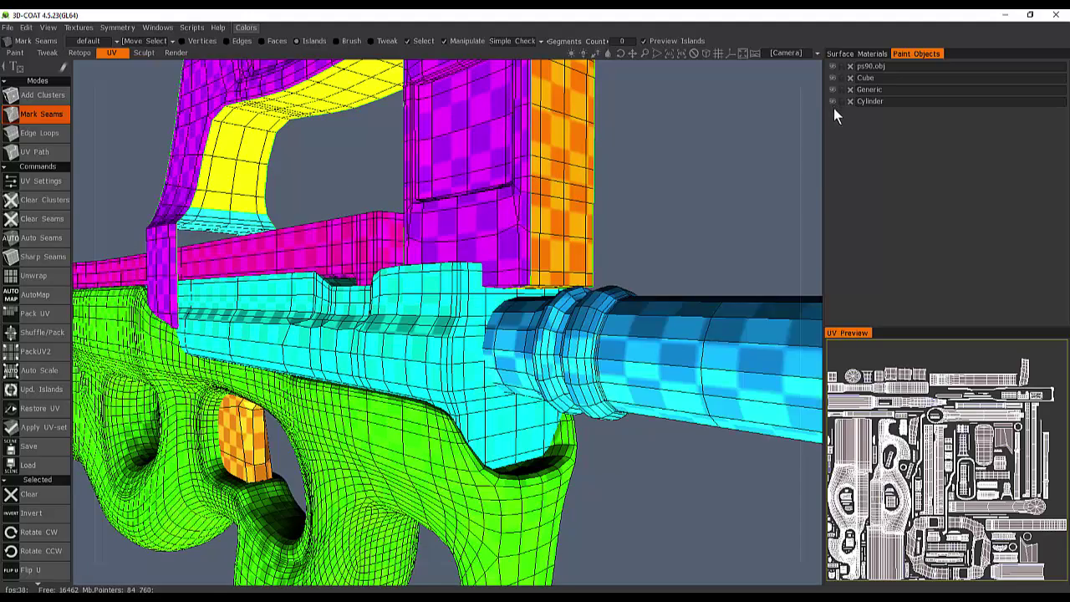
pyautogui.keyDown('alt'); pyautogui.moveTo(360, 280); pyautogui.dragTo(425, 275); pyautogui.keyUp('alt')
pyautogui.scroll(-3, 424, 275)
pyautogui.scroll(2, 425, 275)
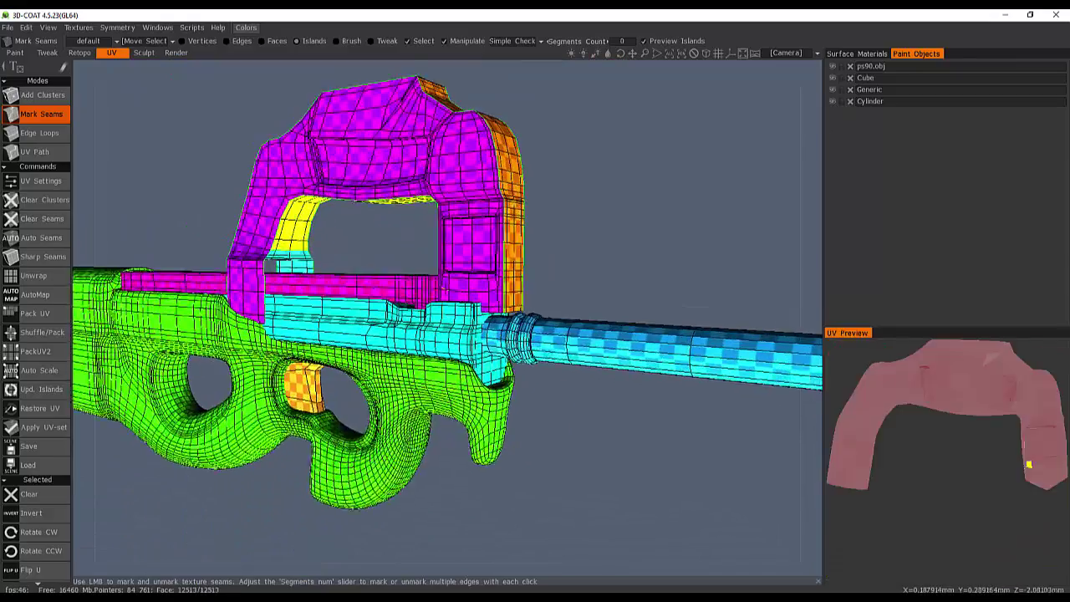
pyautogui.keyDown('alt'); pyautogui.moveTo(586, 343); pyautogui.dragTo(414, 334); pyautogui.keyUp('alt')
pyautogui.keyDown('alt'); pyautogui.moveTo(593, 293); pyautogui.dragTo(698, 376); pyautogui.keyUp('alt')
pyautogui.keyDown('alt'); pyautogui.moveTo(493, 267); pyautogui.dragTo(545, 335, button='middle'); pyautogui.keyUp('alt')
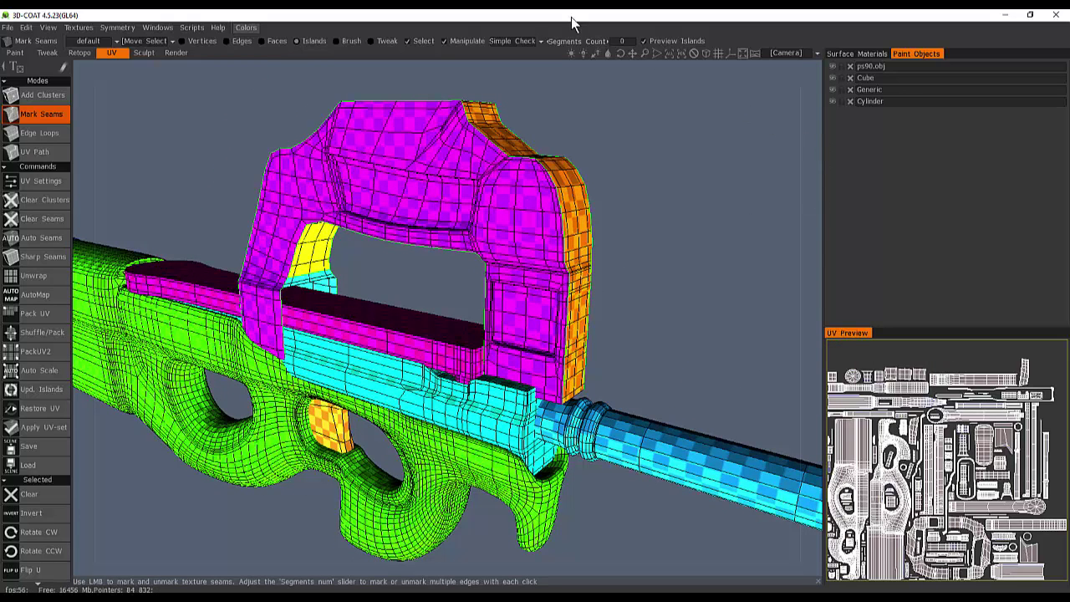
# - Switch to Silo by launching it from the operating system's program list
pyautogui.click(47, 27)
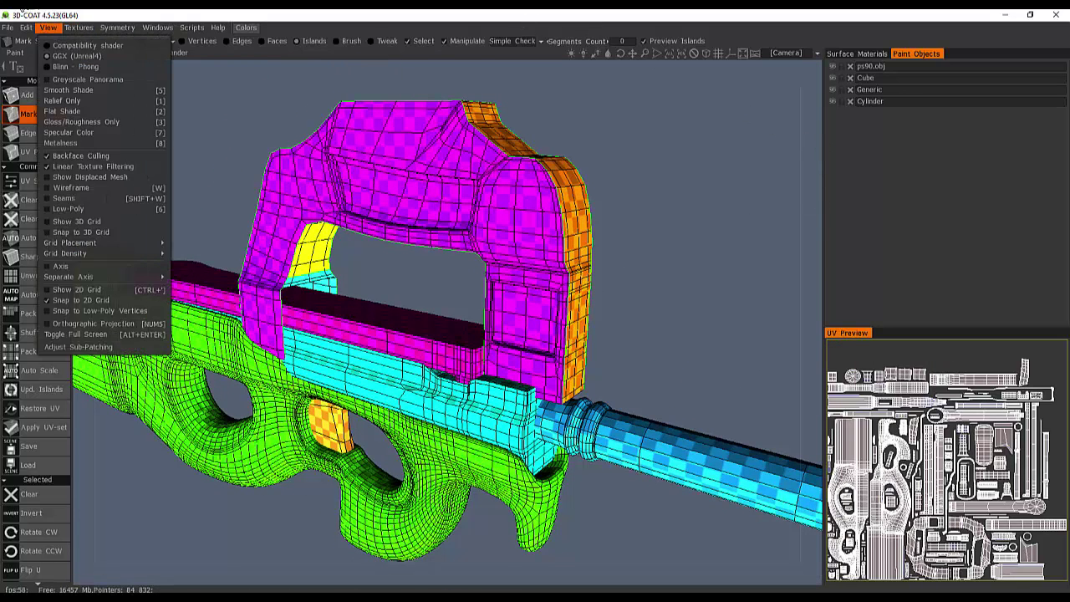
pyautogui.press('super')
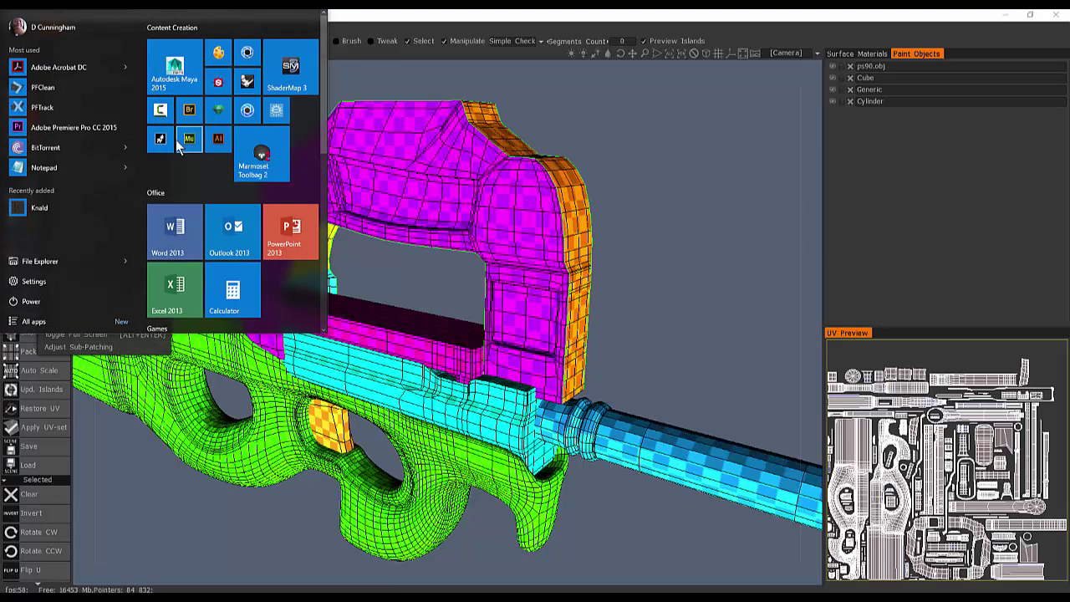
pyautogui.click(158, 140)
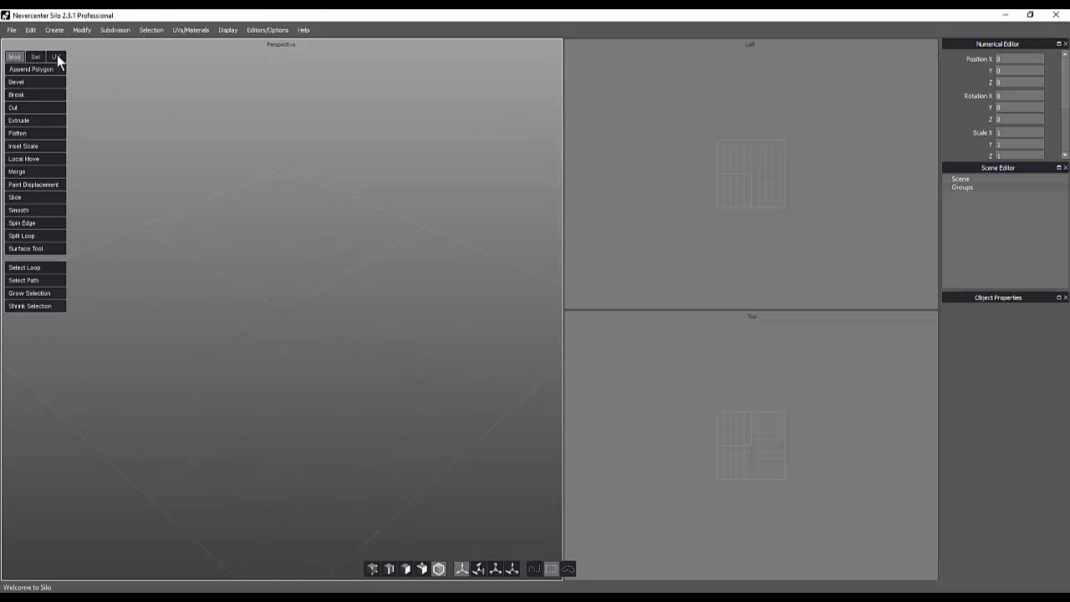
# - Open the recent scene ps90_Smooth.sib, select the carry handle and expand the scene's object list
pyautogui.click(11, 30)
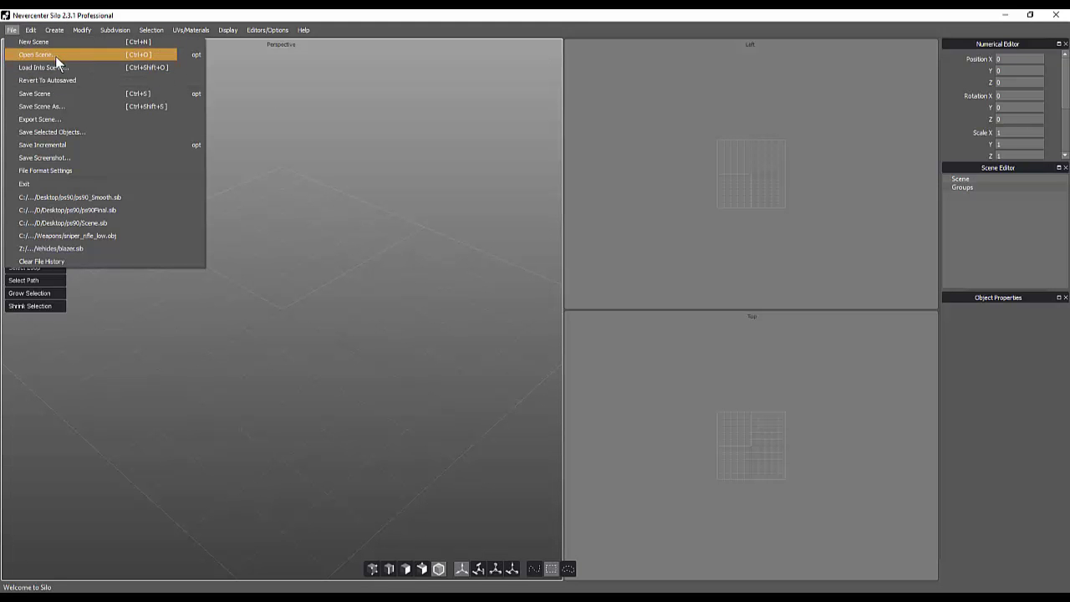
pyautogui.click(111, 197)
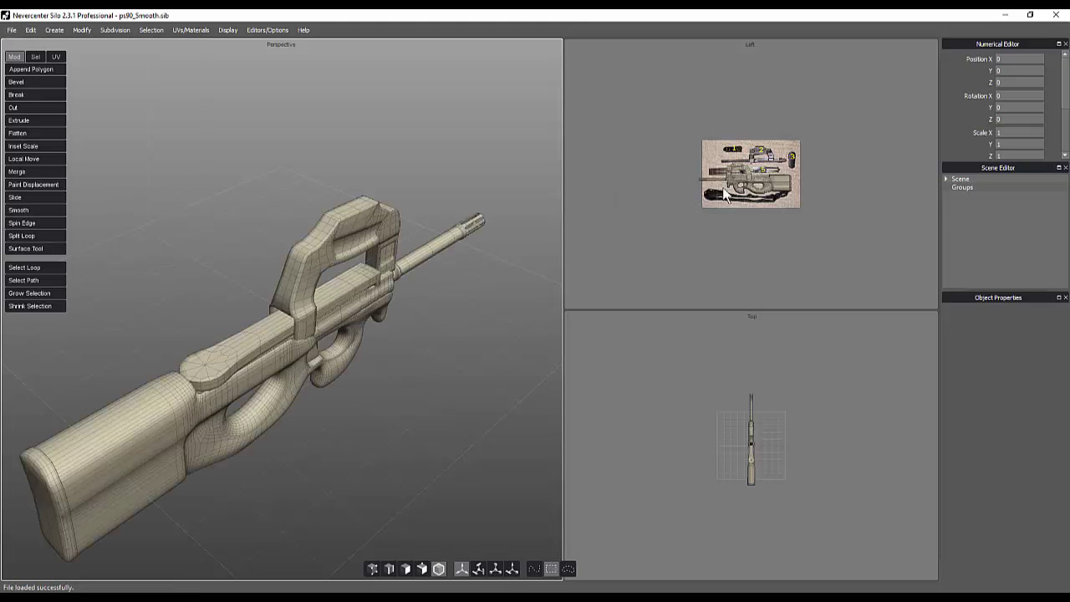
pyautogui.scroll(5, 473, 251)
pyautogui.click(366, 157)
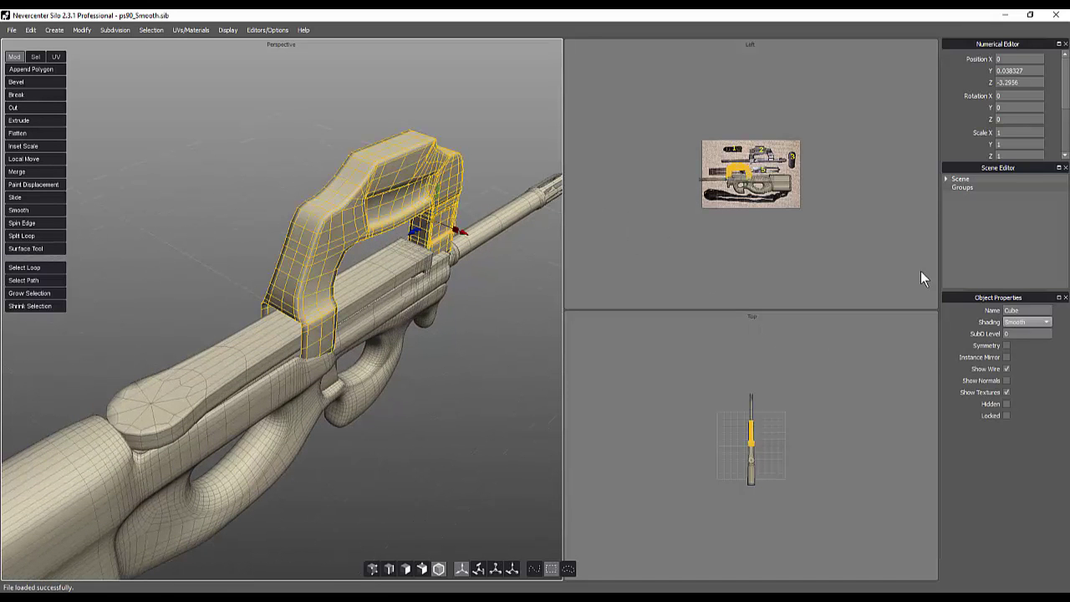
pyautogui.click(947, 179)
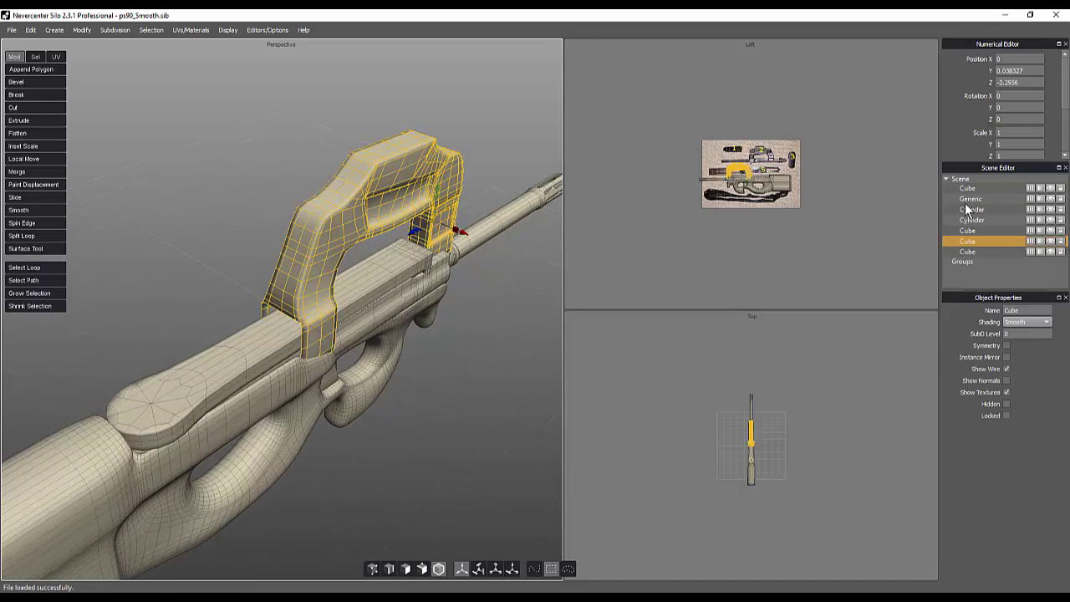
# - Rename the rifle's main body object as ps90 and the Generic object at the butt end as Stock
pyautogui.click(970, 189)
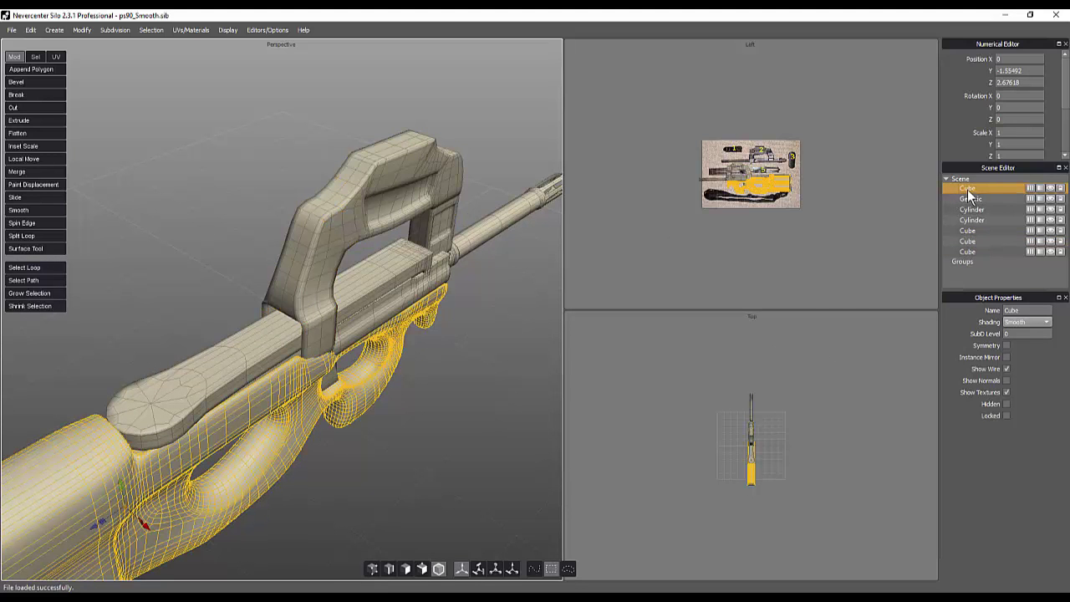
pyautogui.doubleClick(968, 190)
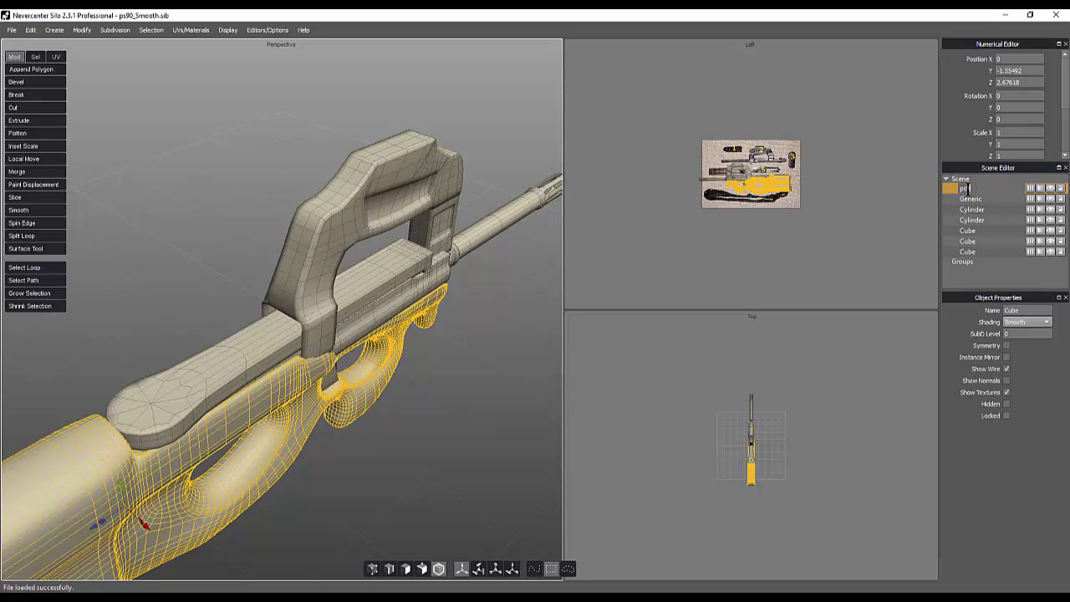
pyautogui.press('Return')
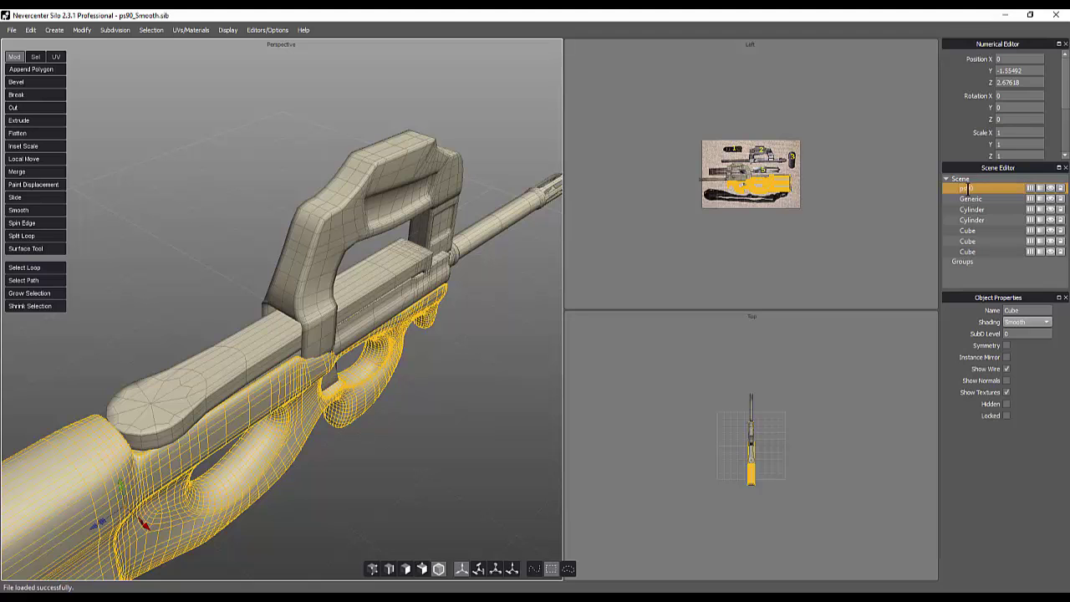
pyautogui.click(972, 199)
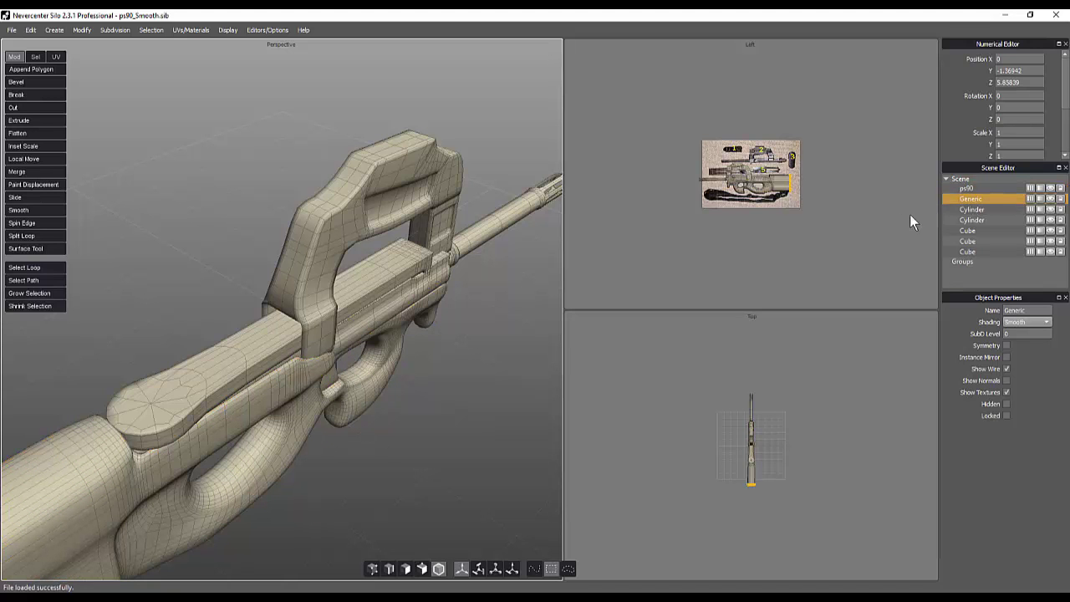
pyautogui.doubleClick(965, 198)
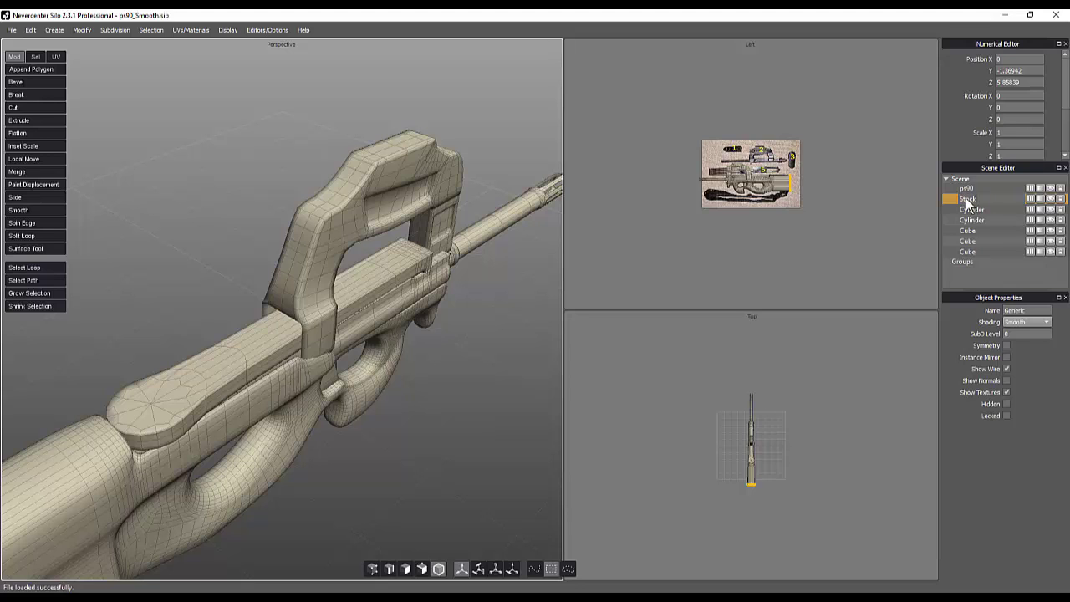
pyautogui.press('Return')
# - Rename the cylinder object along the rifle's top as Magazine and the front cylinder object as Barrel
pyautogui.click(973, 209)
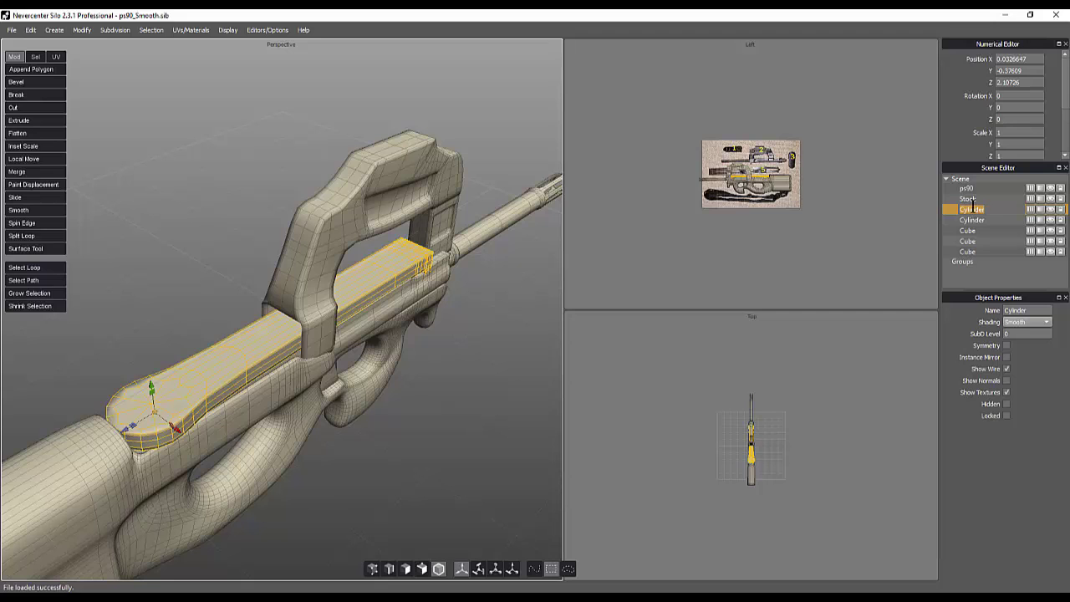
pyautogui.write('Magazine')
pyautogui.press('Return')
pyautogui.click(973, 220)
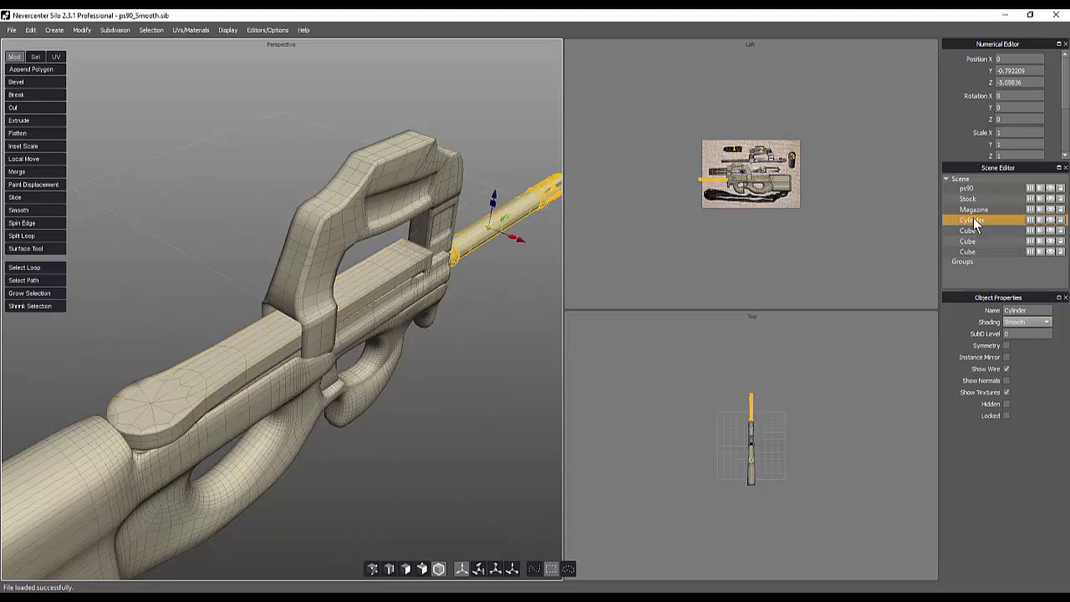
pyautogui.doubleClick(973, 220)
pyautogui.write('B')
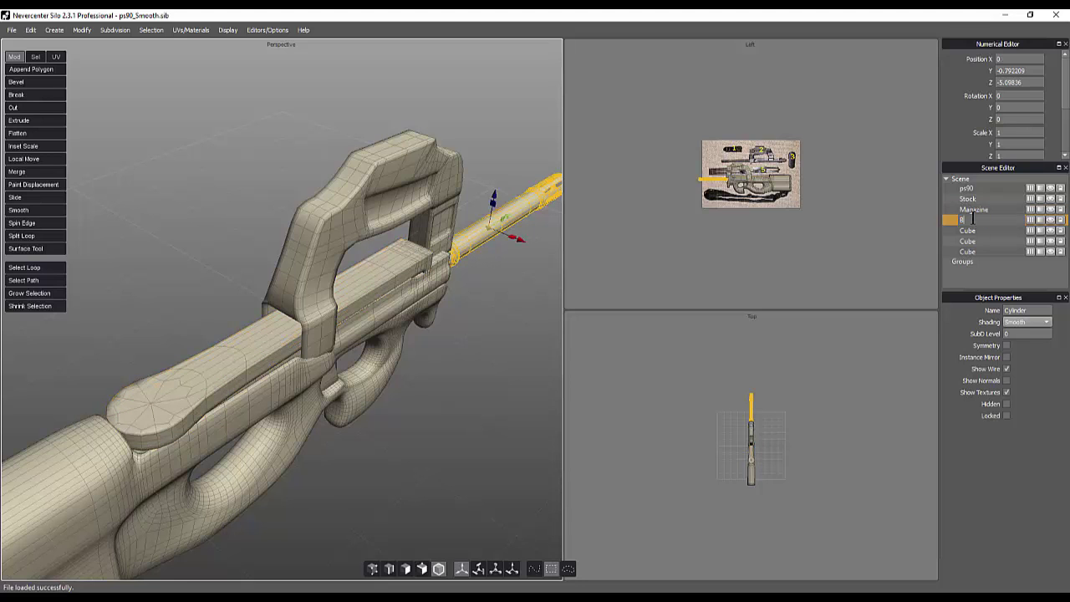
pyautogui.write('arrel')
pyautogui.press('Return')
# - Rename the cube object beneath the magazine as Reciever and the carry handle cube object as Handle
pyautogui.click(971, 231)
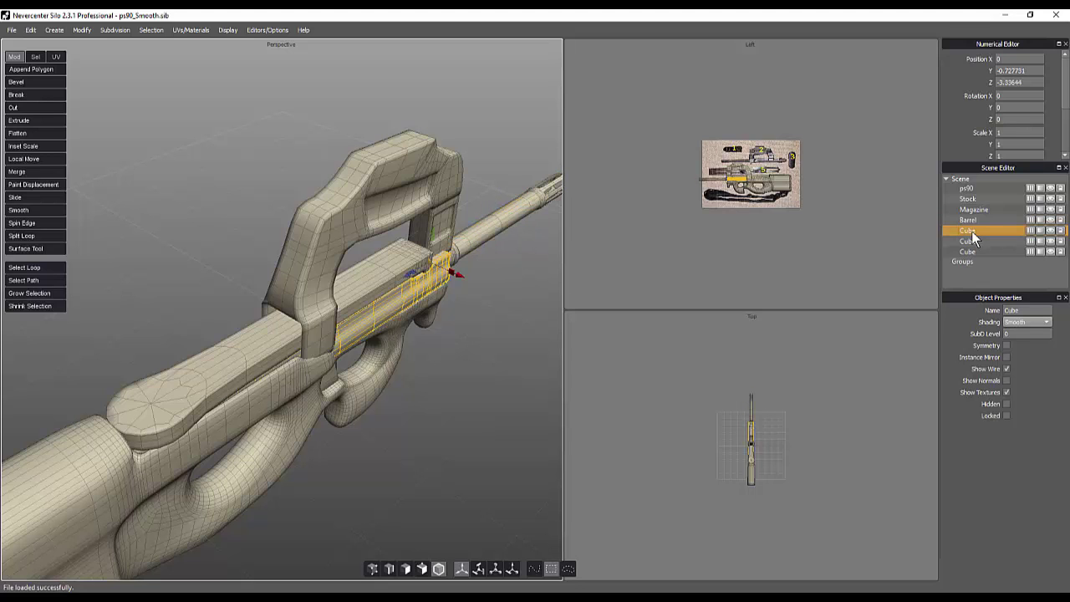
pyautogui.click(972, 231)
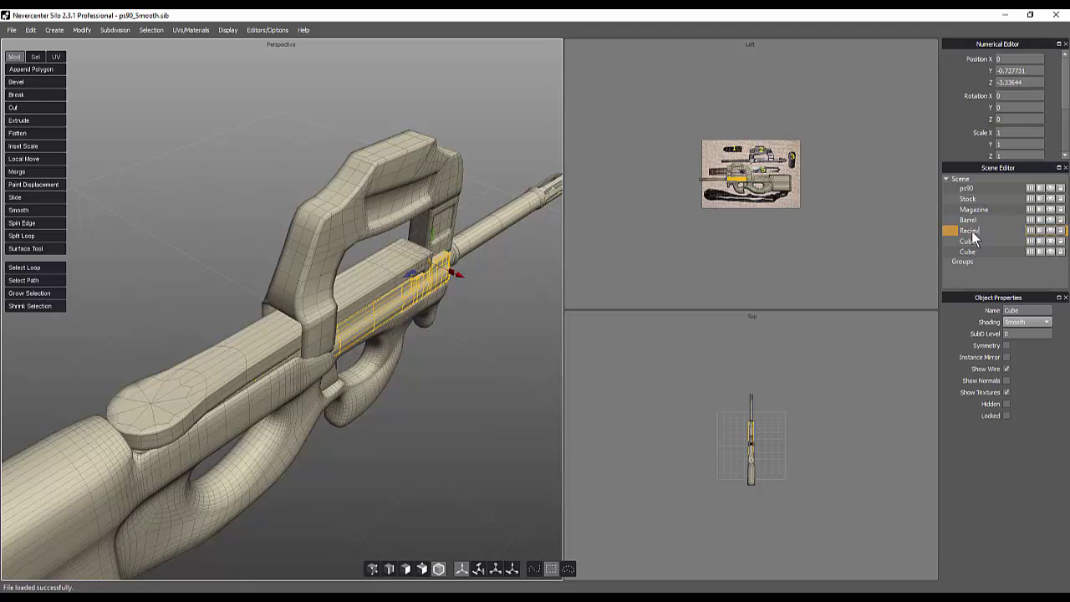
pyautogui.press('Return')
pyautogui.click(972, 240)
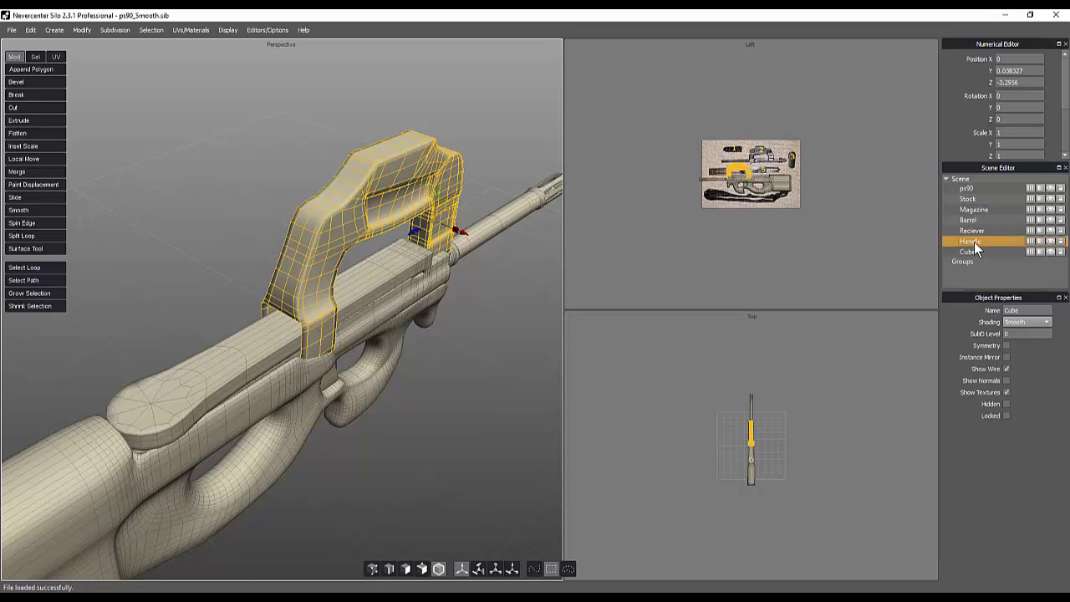
# - Rename the last remaining Cube object in the scene as Trigger
pyautogui.click(975, 252)
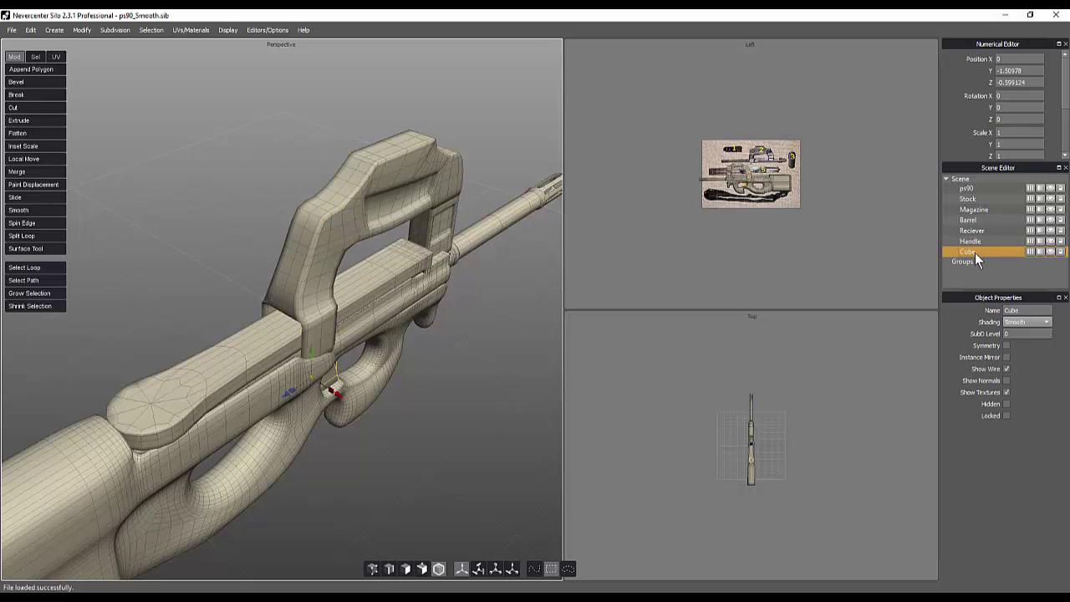
pyautogui.click(975, 252)
pyautogui.press('Return')
# - Select the ps90 body and export the scene as ps90.obj in the ps90 folder, overwriting the existing file
pyautogui.click(967, 190)
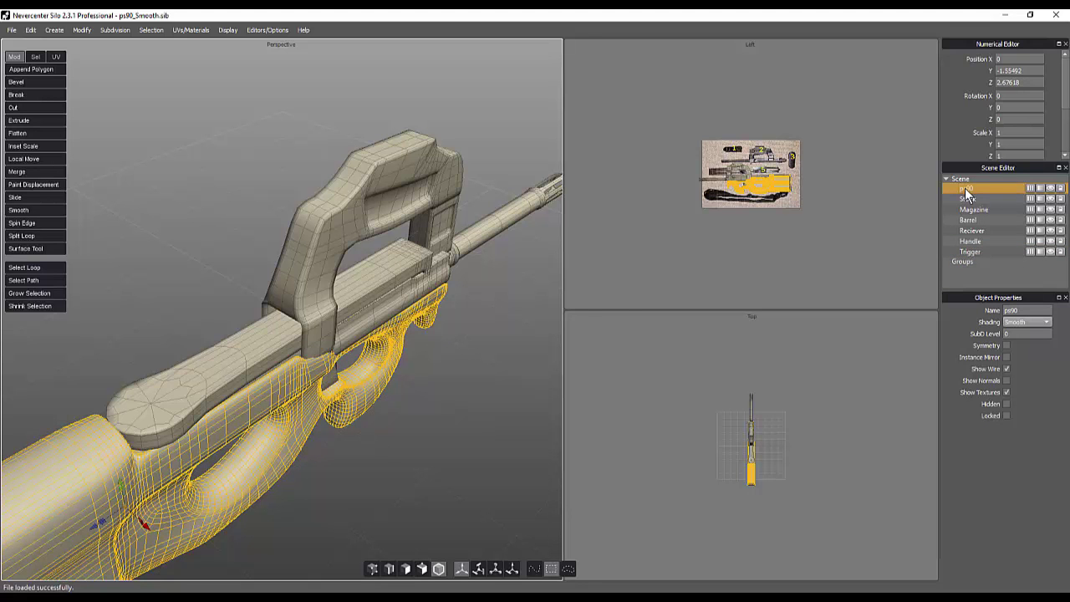
pyautogui.click(11, 30)
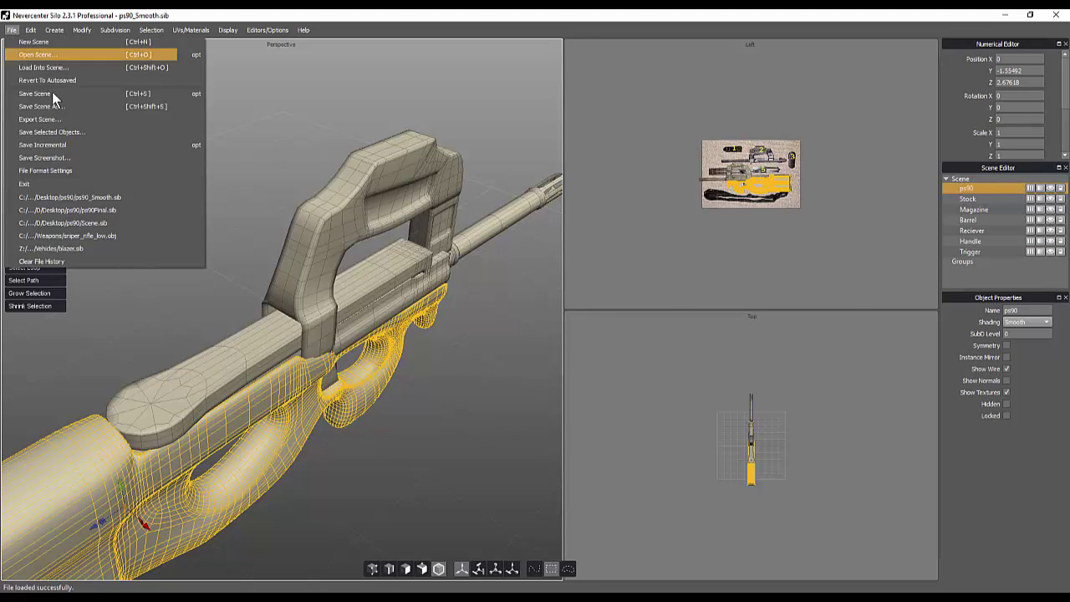
pyautogui.click(84, 121)
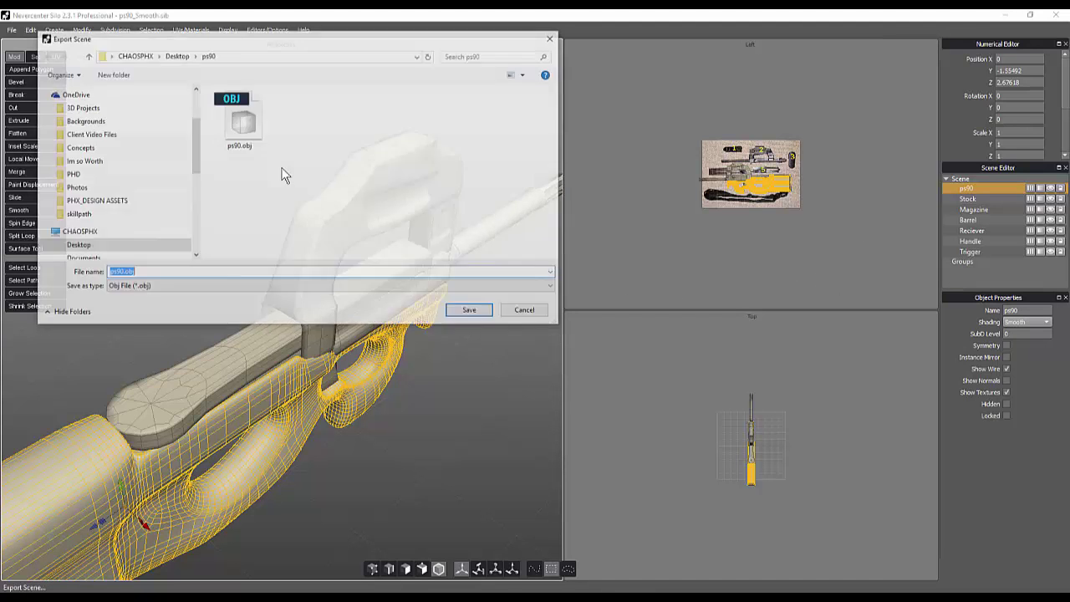
pyautogui.click(237, 136)
pyautogui.click(458, 311)
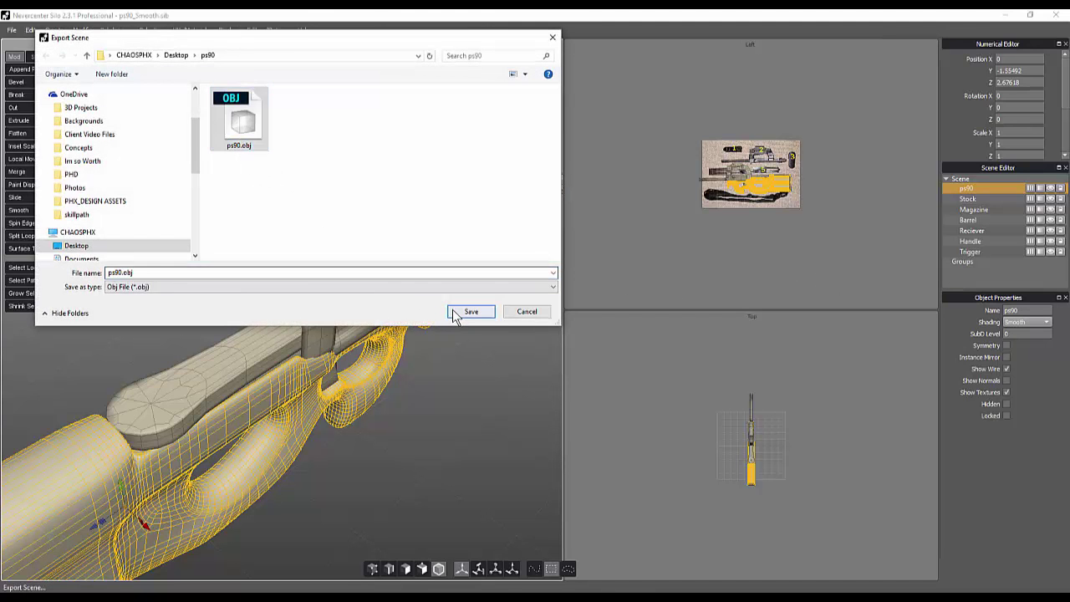
pyautogui.click(564, 307)
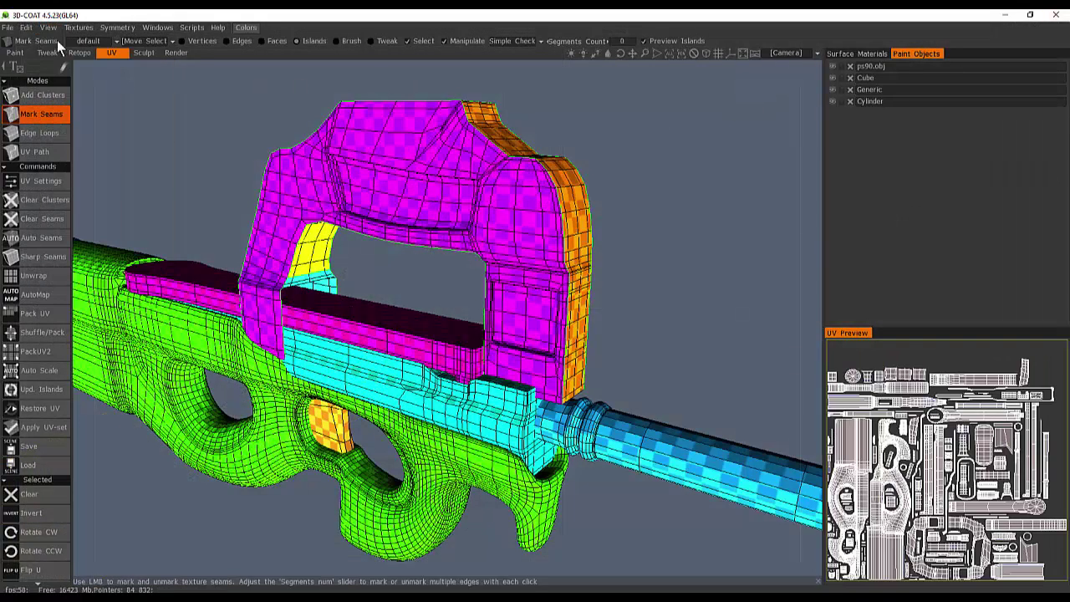
# - In 3D-Coat, start a new scene without saving the changes to the current one
pyautogui.click(8, 28)
pyautogui.click(12, 45)
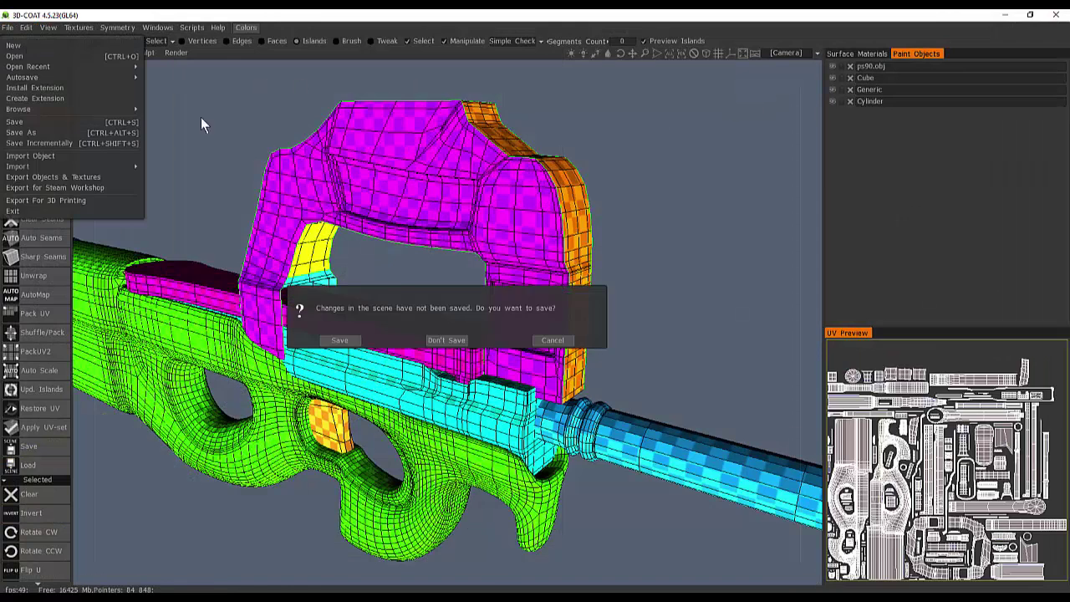
pyautogui.click(438, 339)
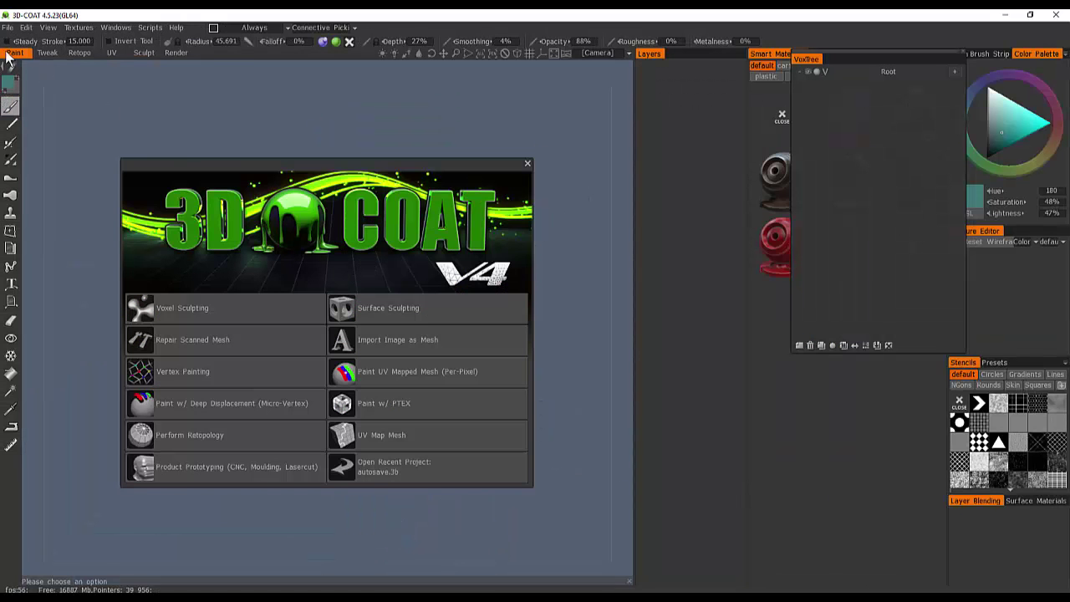
# - Load ps90.obj from the ps90 folder as a model for per-pixel painting, dismissing the UV set warning
pyautogui.click(8, 28)
pyautogui.moveTo(37, 121)
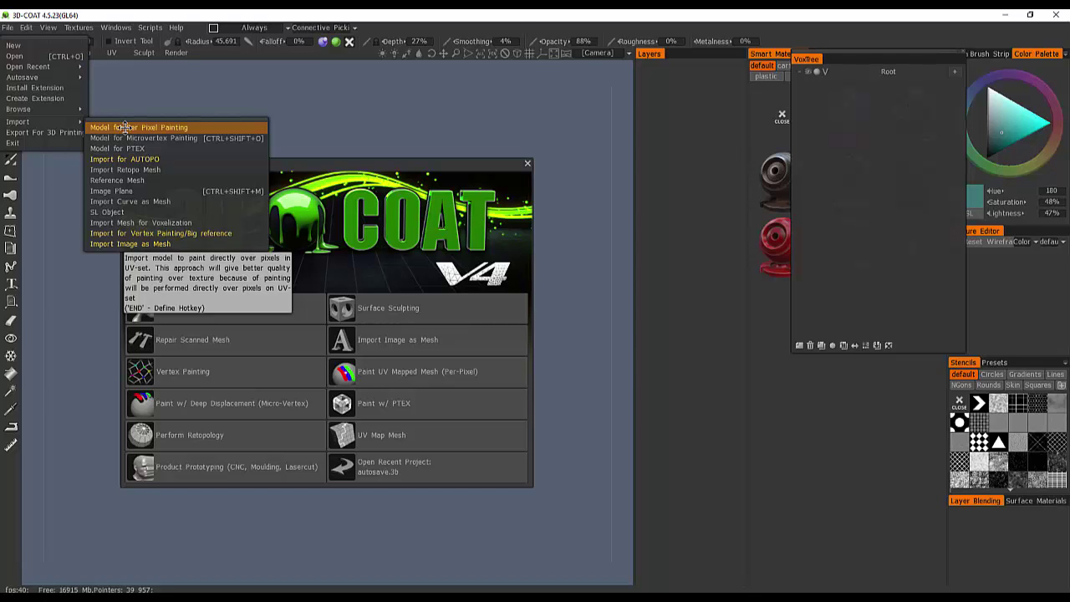
pyautogui.click(125, 127)
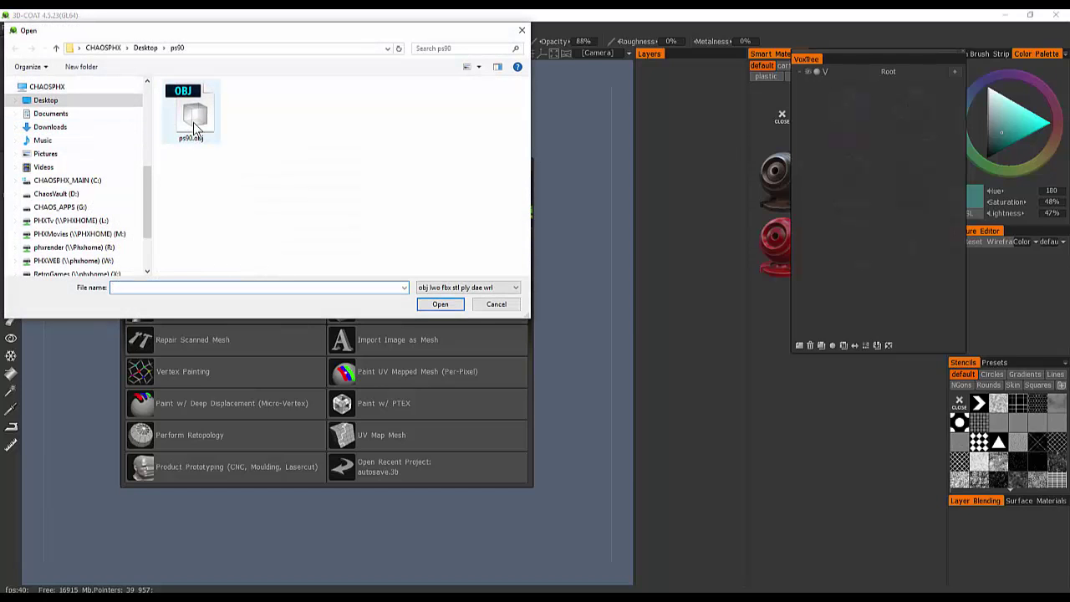
pyautogui.doubleClick(194, 127)
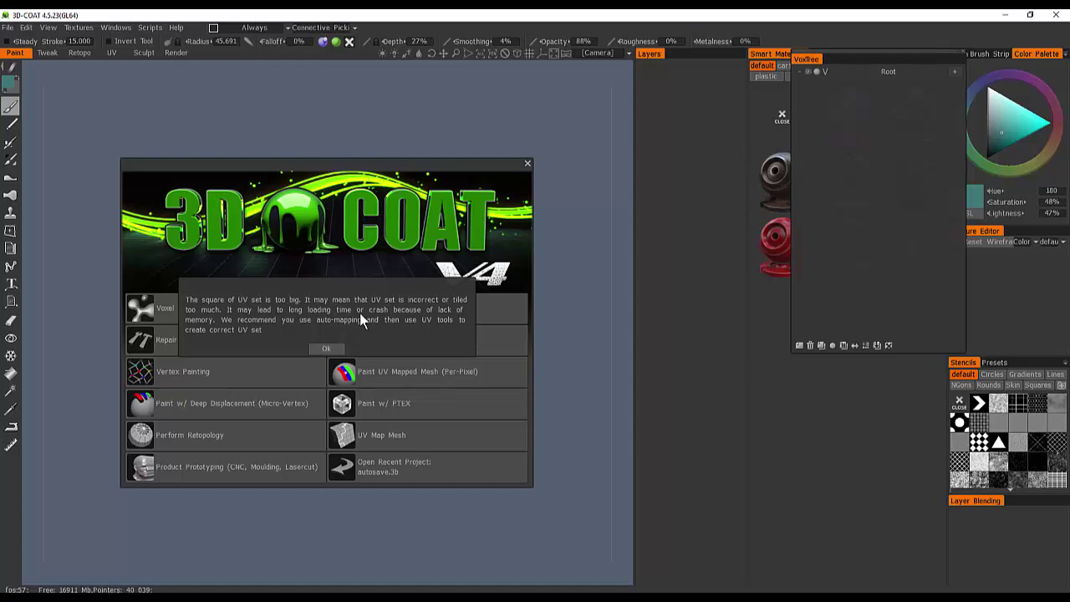
pyautogui.click(335, 350)
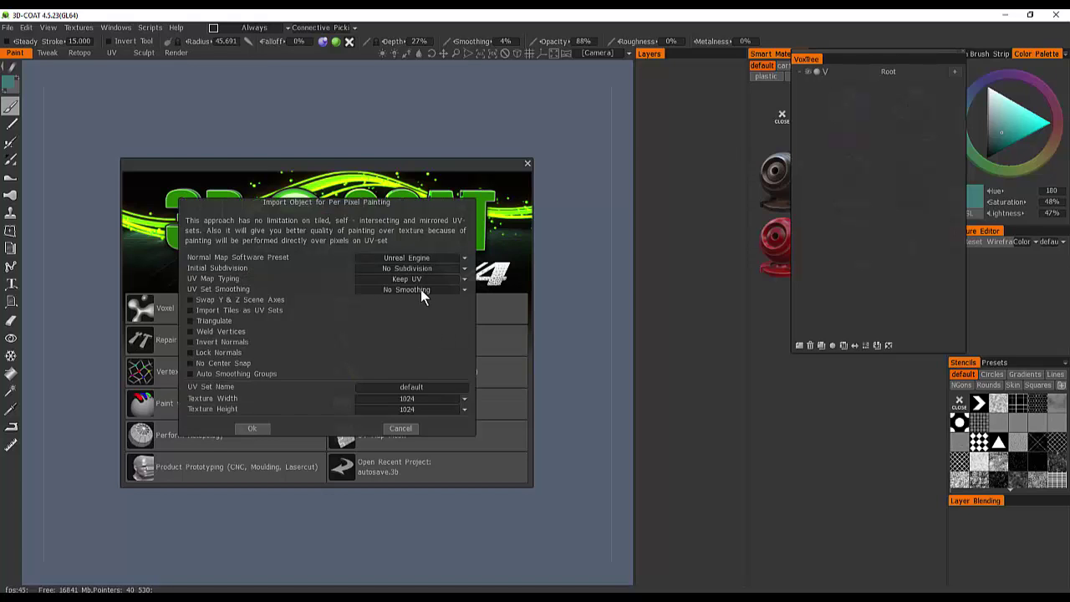
# - Import the model with UV map typing set to Auto-Mapping and a texture size of 2048 by 2048
pyautogui.click(390, 282)
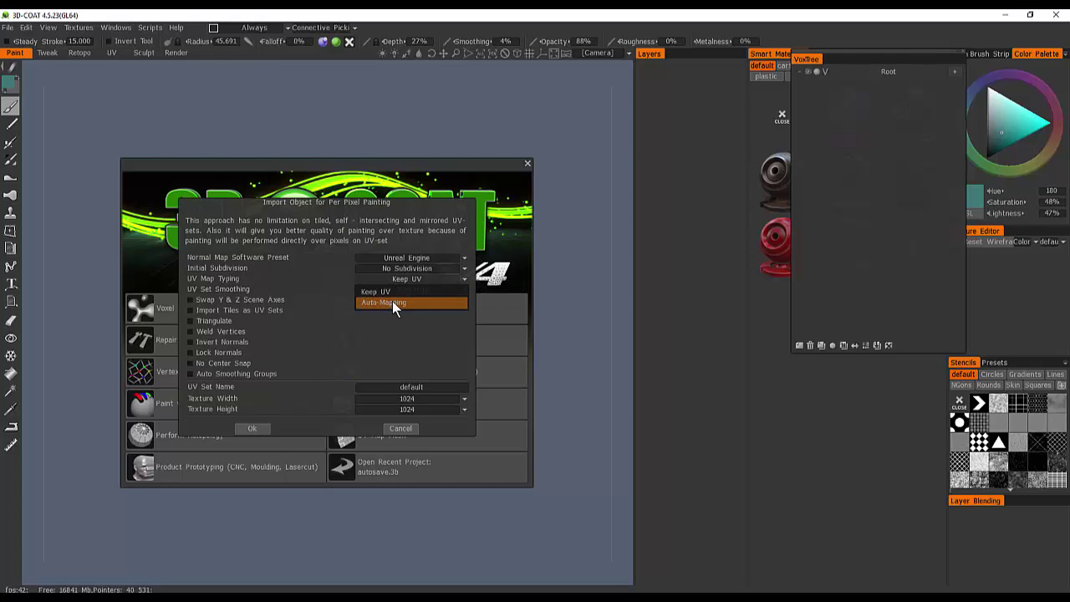
pyautogui.click(395, 303)
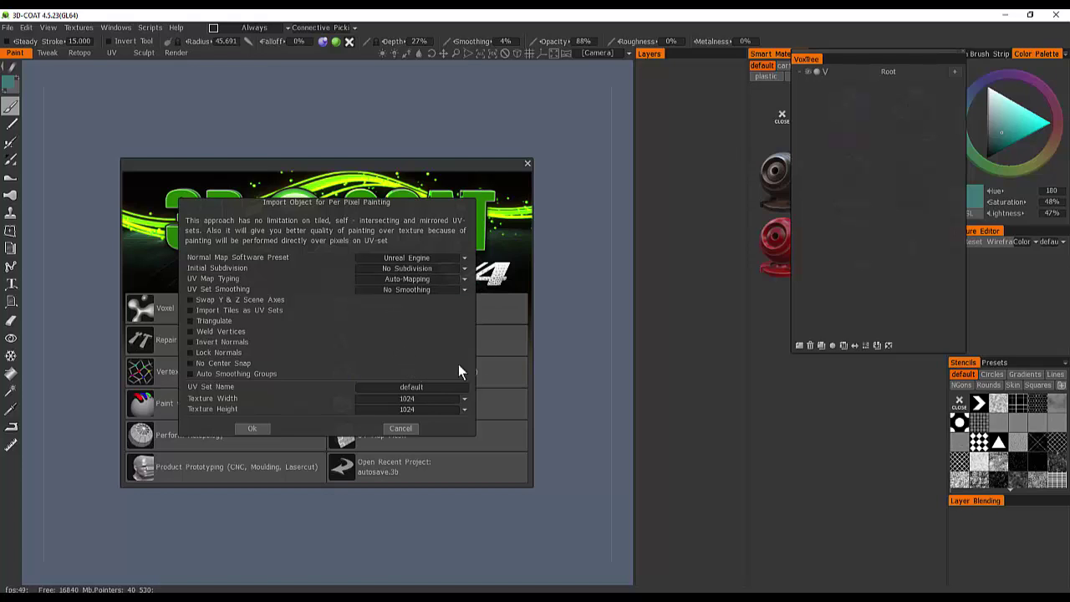
pyautogui.click(438, 405)
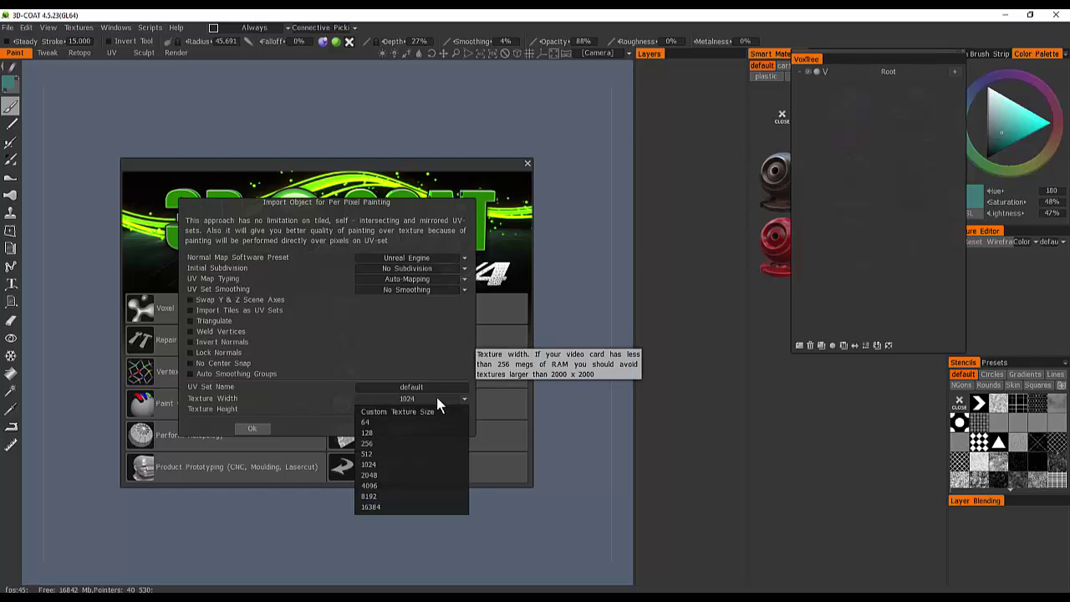
pyautogui.click(427, 475)
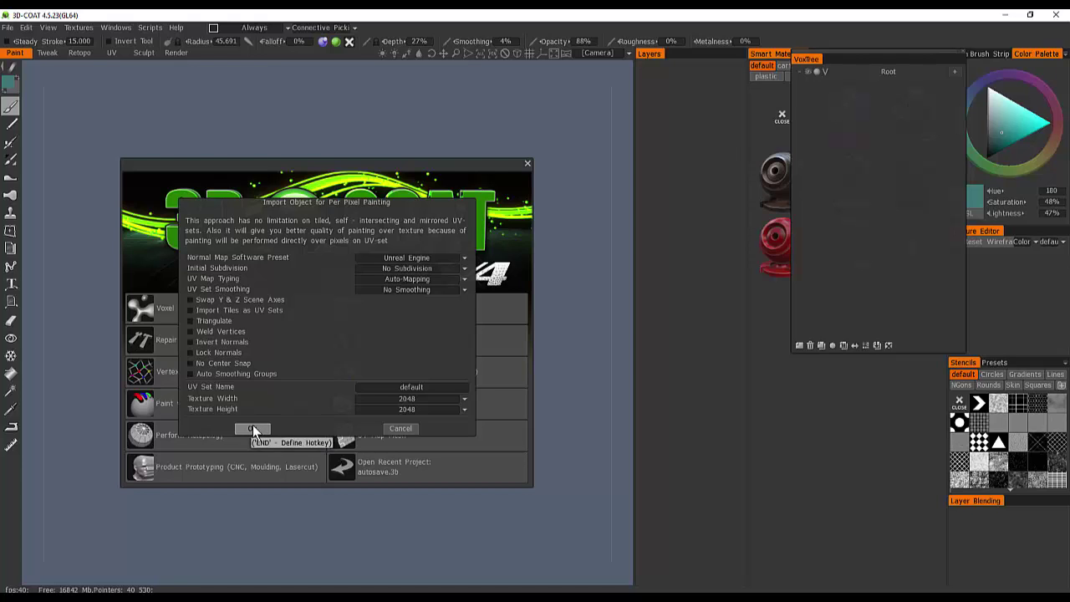
pyautogui.click(255, 430)
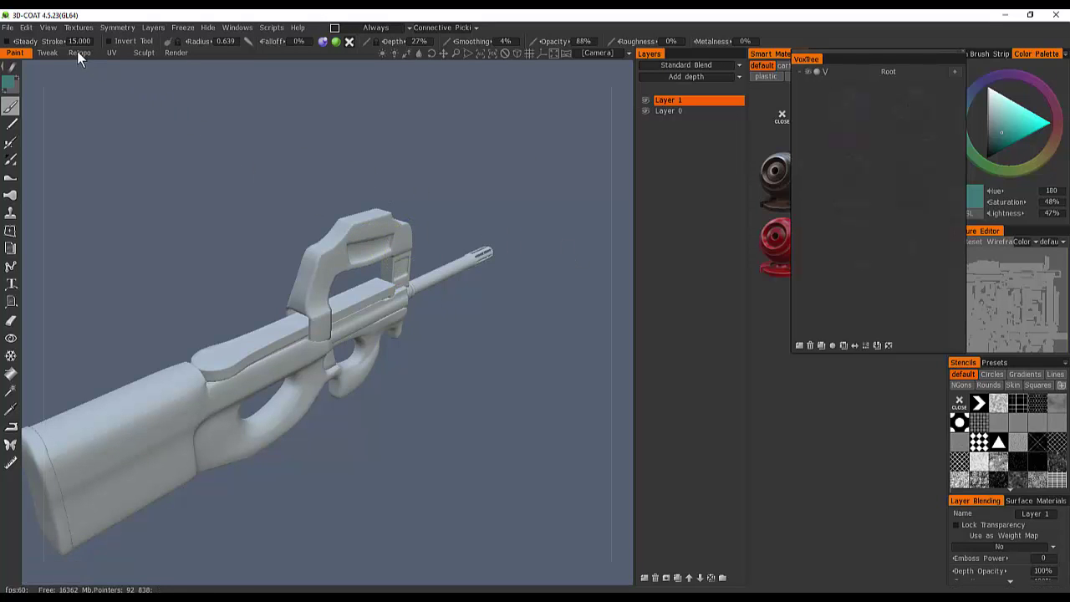
# - Open the UV workspace and examine the UV islands around the rifle's carry handle and magazine up close
pyautogui.click(112, 53)
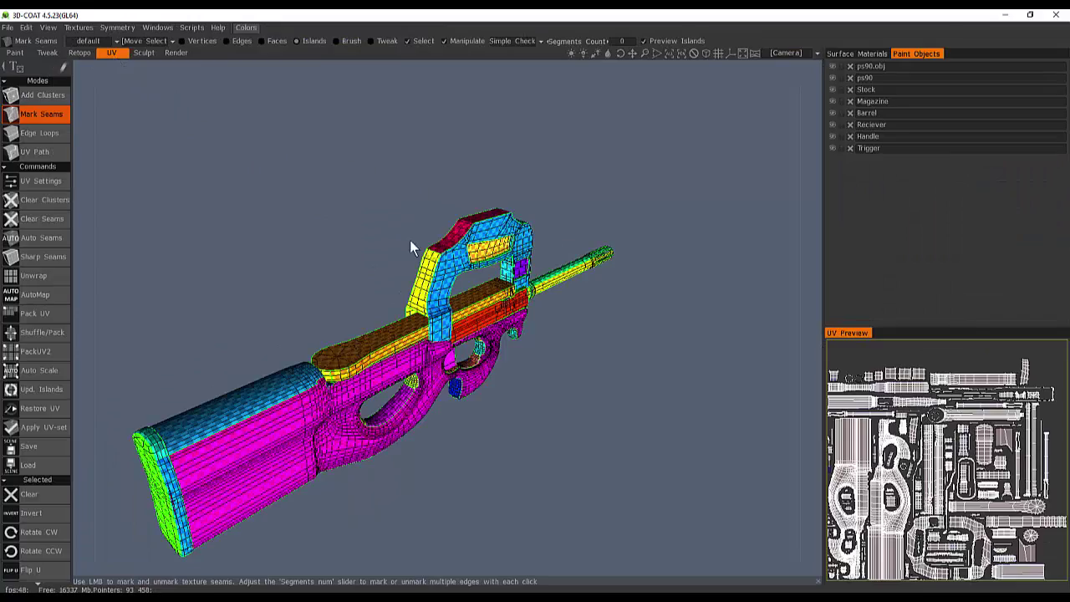
pyautogui.moveTo(437, 226); pyautogui.dragTo(339, 212)
pyautogui.scroll(5, 462, 228)
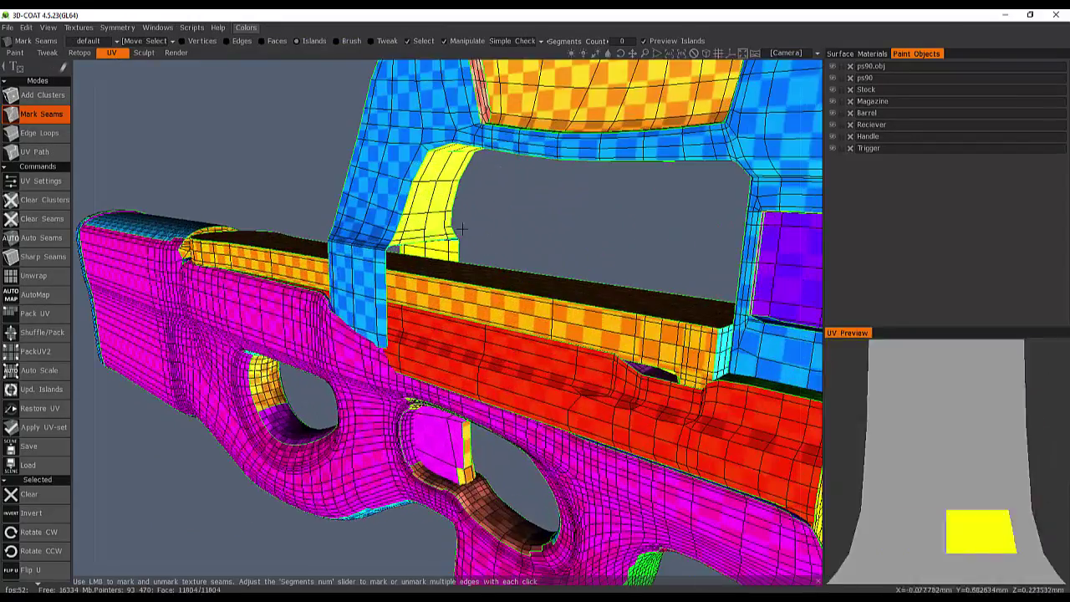
pyautogui.moveTo(462, 228); pyautogui.dragTo(485, 241)
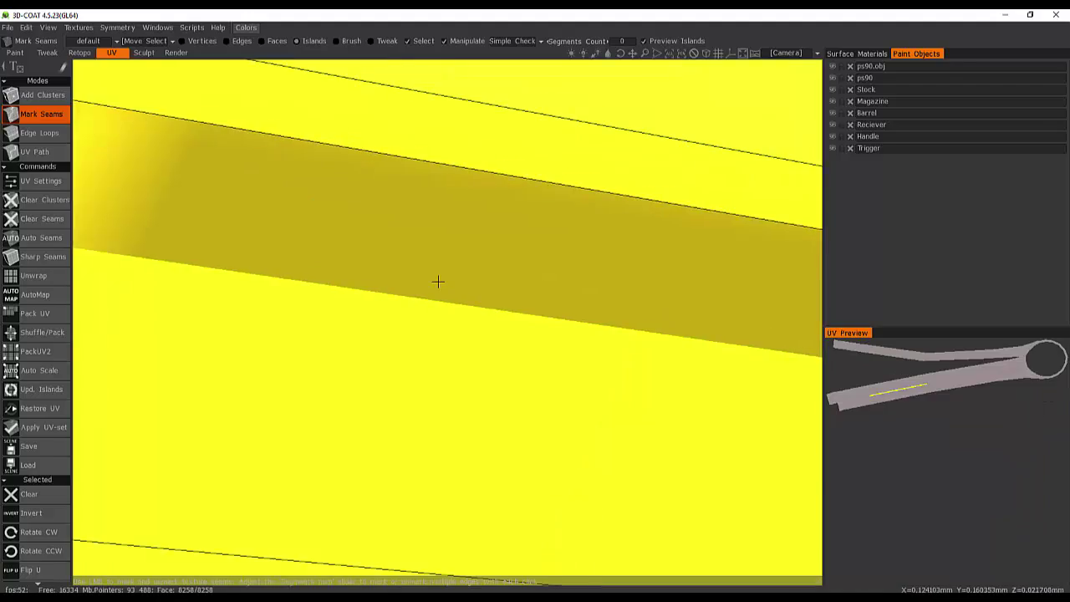
# - Examine the automatically mapped UV islands on the handle, receiver and rear end of the stock from several angles
pyautogui.moveTo(437, 282); pyautogui.dragTo(151, 281, button='right')
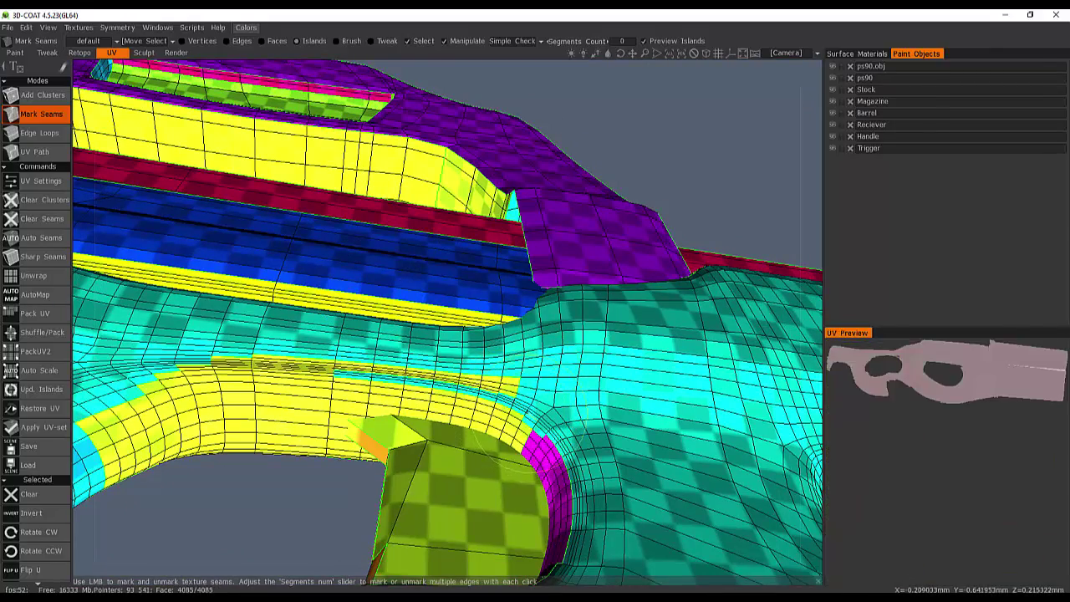
pyautogui.keyDown('alt'); pyautogui.moveTo(524, 421); pyautogui.dragTo(451, 420, button='right'); pyautogui.keyUp('alt')
pyautogui.keyDown('alt'); pyautogui.moveTo(502, 360); pyautogui.dragTo(452, 334); pyautogui.keyUp('alt')
pyautogui.keyDown('alt'); pyautogui.moveTo(485, 322); pyautogui.dragTo(481, 410, button='middle'); pyautogui.keyUp('alt')
pyautogui.keyDown('alt'); pyautogui.moveTo(481, 412); pyautogui.dragTo(501, 451); pyautogui.keyUp('alt')
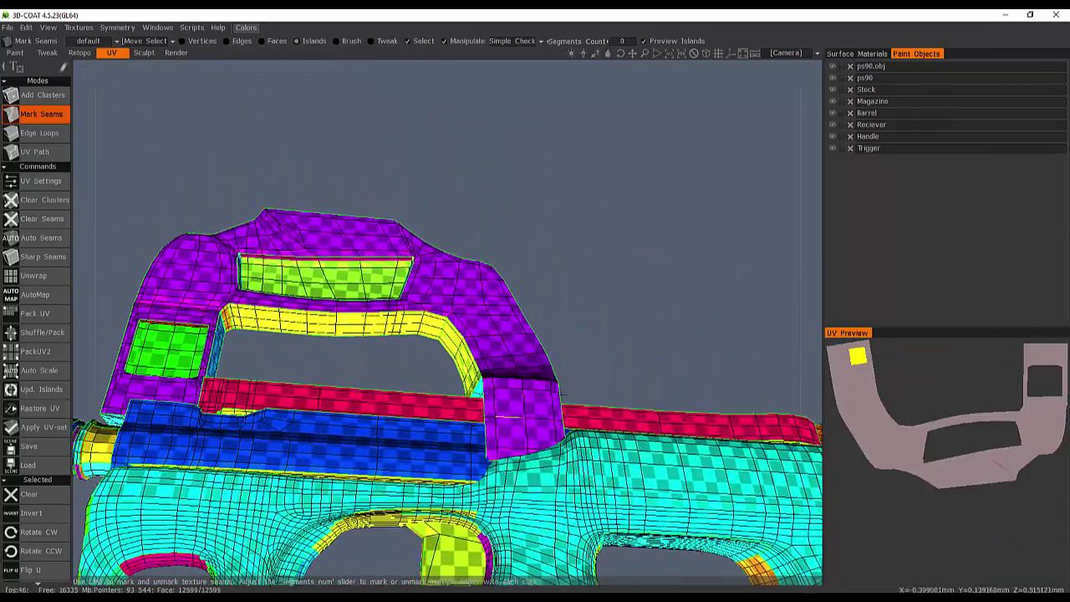
pyautogui.keyDown('alt'); pyautogui.moveTo(526, 485); pyautogui.dragTo(581, 276, button='middle'); pyautogui.keyUp('alt')
pyautogui.keyDown('alt'); pyautogui.moveTo(582, 277); pyautogui.dragTo(480, 322); pyautogui.keyUp('alt')
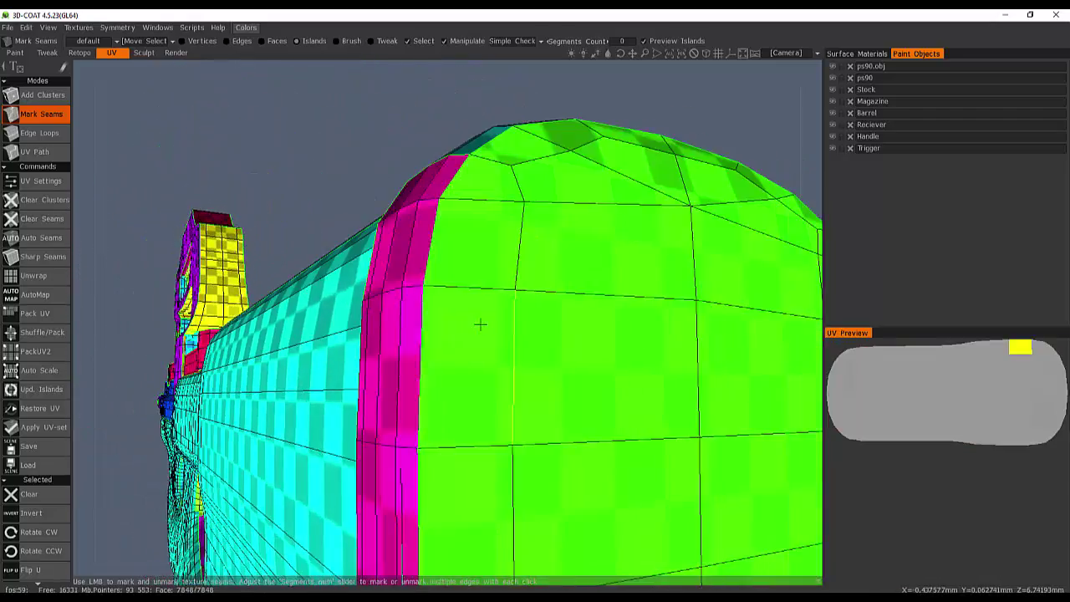
pyautogui.keyDown('alt'); pyautogui.moveTo(480, 323); pyautogui.dragTo(434, 326, button='right'); pyautogui.keyUp('alt')
pyautogui.moveTo(435, 326)
pyautogui.keyDown('alt'); pyautogui.mouseDown()
pyautogui.moveTo(535, 331)
pyautogui.moveTo(645, 316)
pyautogui.mouseUp(); pyautogui.keyUp('alt')
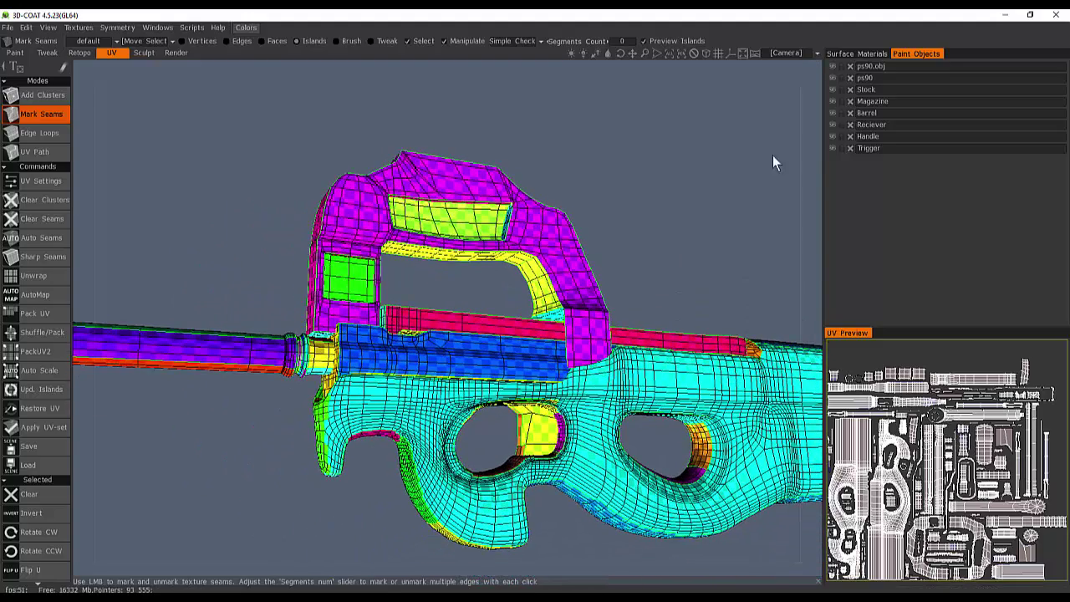
# - Hide the Stock, Magazine, Barrel, Reciever, Handle and Trigger objects and inspect the UV islands of the ps90 body
pyautogui.click(830, 77)
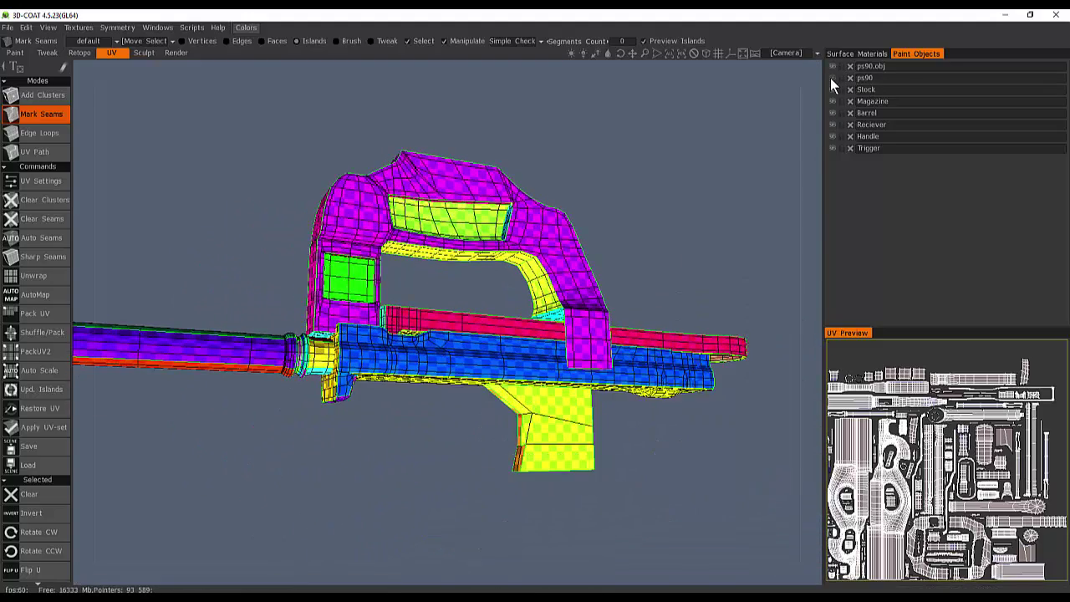
pyautogui.click(831, 77)
pyautogui.click(831, 78)
pyautogui.click(831, 78)
pyautogui.click(831, 94)
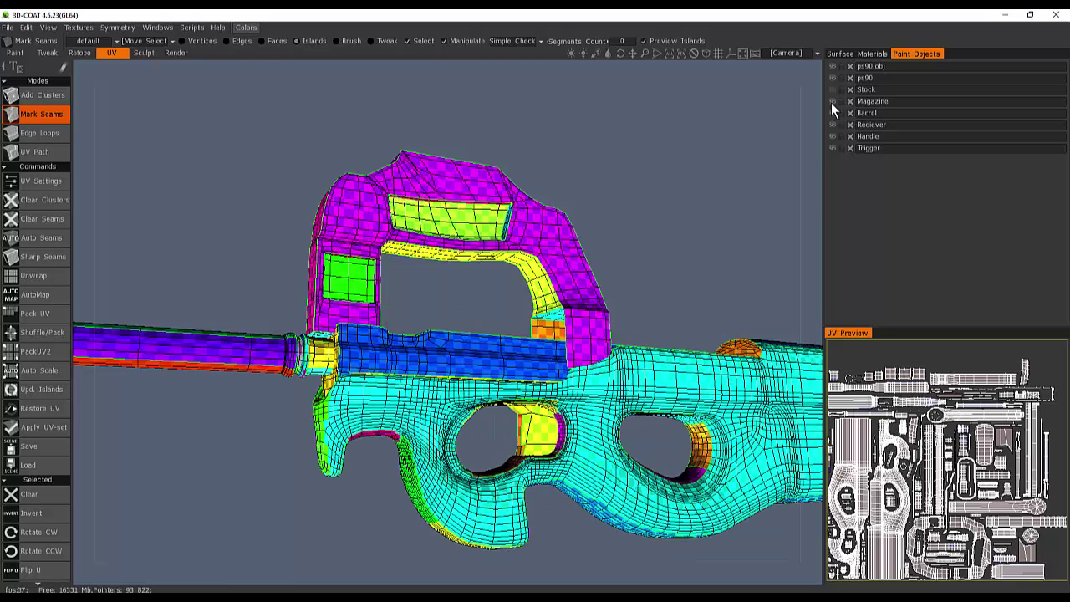
pyautogui.click(831, 113)
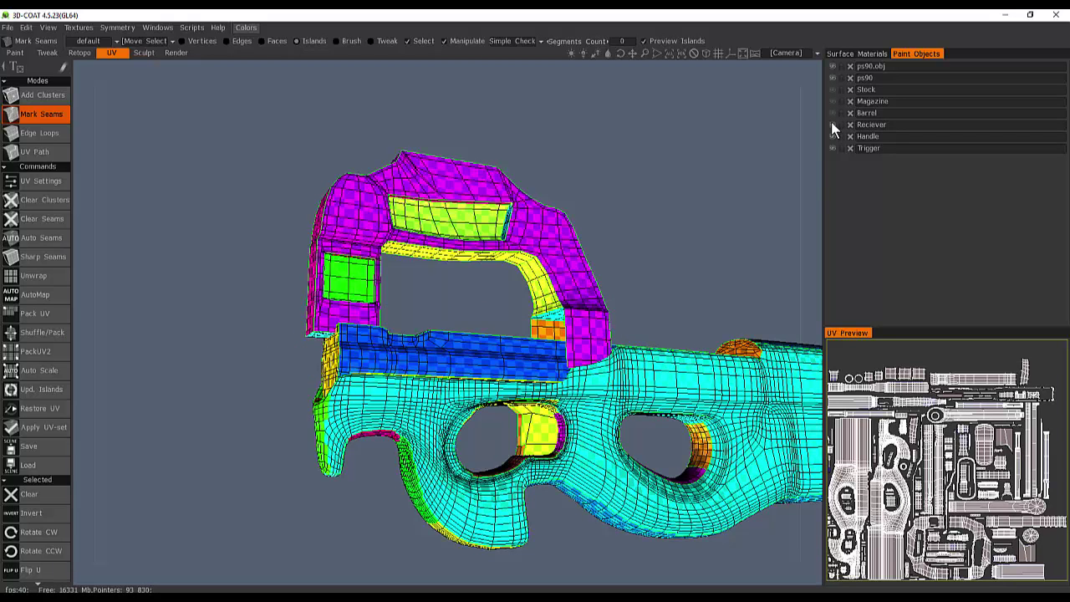
pyautogui.click(831, 125)
pyautogui.click(832, 136)
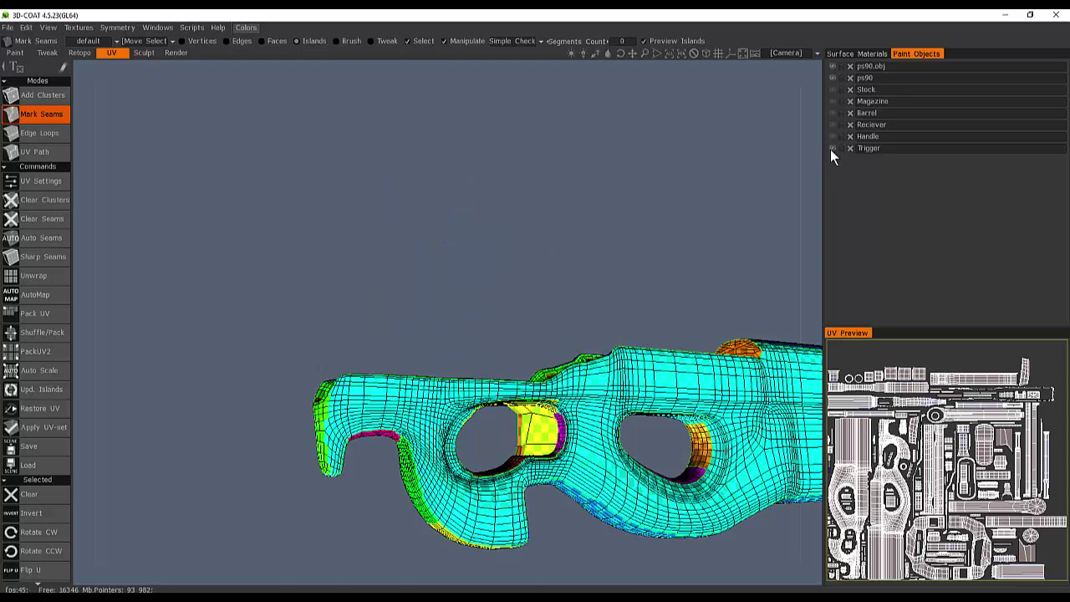
pyautogui.click(832, 149)
pyautogui.moveTo(630, 219); pyautogui.dragTo(609, 188)
pyautogui.scroll(2, 693, 220)
pyautogui.moveTo(692, 219); pyautogui.dragTo(556, 182)
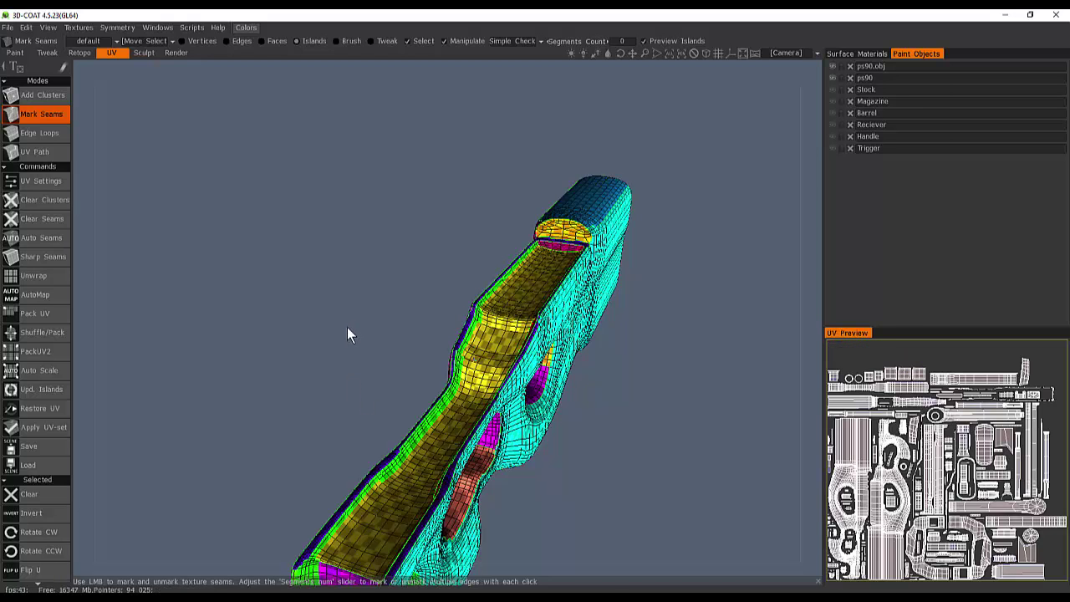
pyautogui.moveTo(347, 327); pyautogui.dragTo(199, 266)
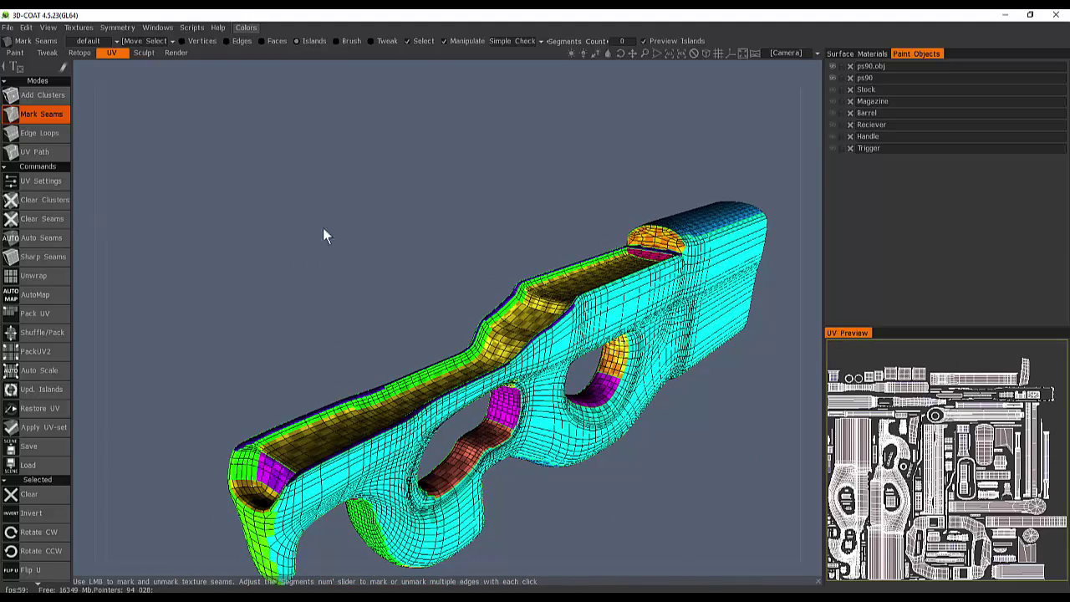
# - Show all the hidden rifle parts again and clear the automatically generated seams from the whole model
pyautogui.click(832, 113)
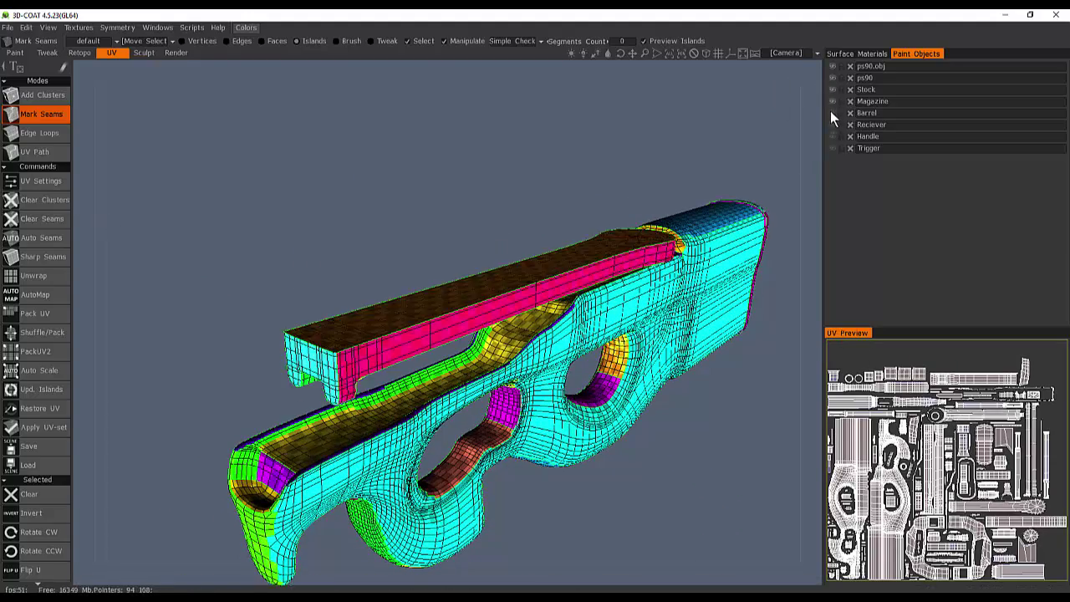
pyautogui.click(831, 112)
pyautogui.click(832, 125)
pyautogui.click(831, 136)
pyautogui.click(831, 148)
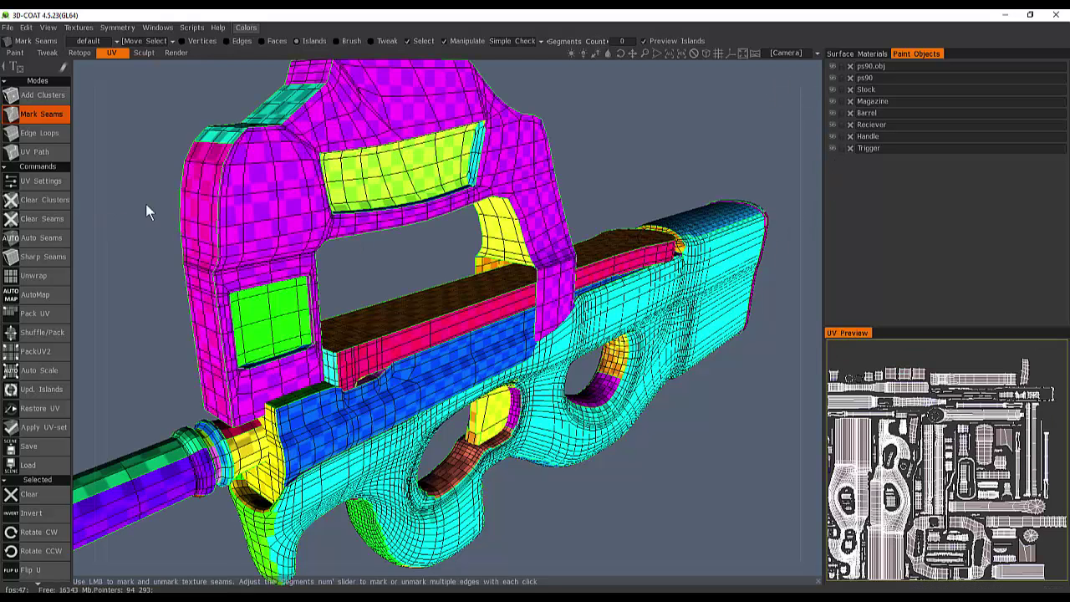
pyautogui.click(53, 220)
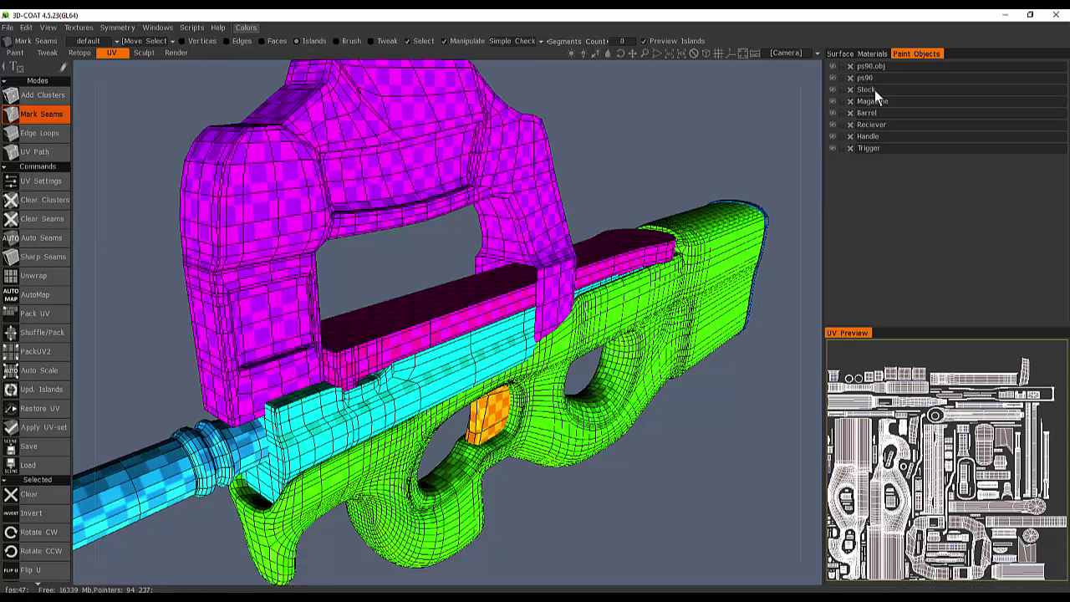
# - Hide every paint object except Handle to isolate the carry handle
pyautogui.click(829, 79)
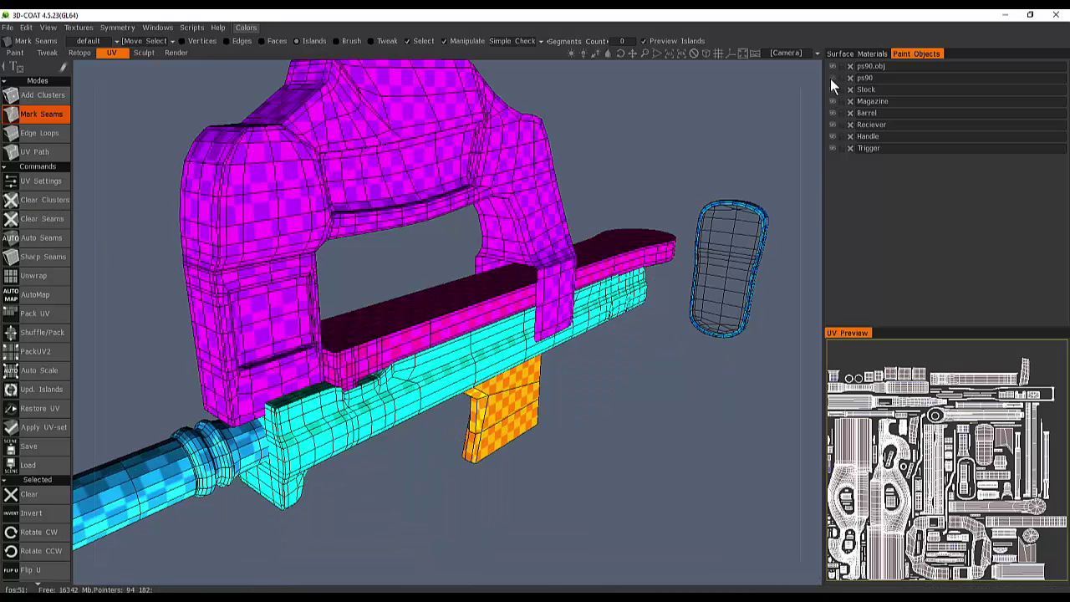
pyautogui.click(830, 78)
pyautogui.click(830, 78)
pyautogui.click(831, 112)
pyautogui.click(832, 124)
pyautogui.click(832, 148)
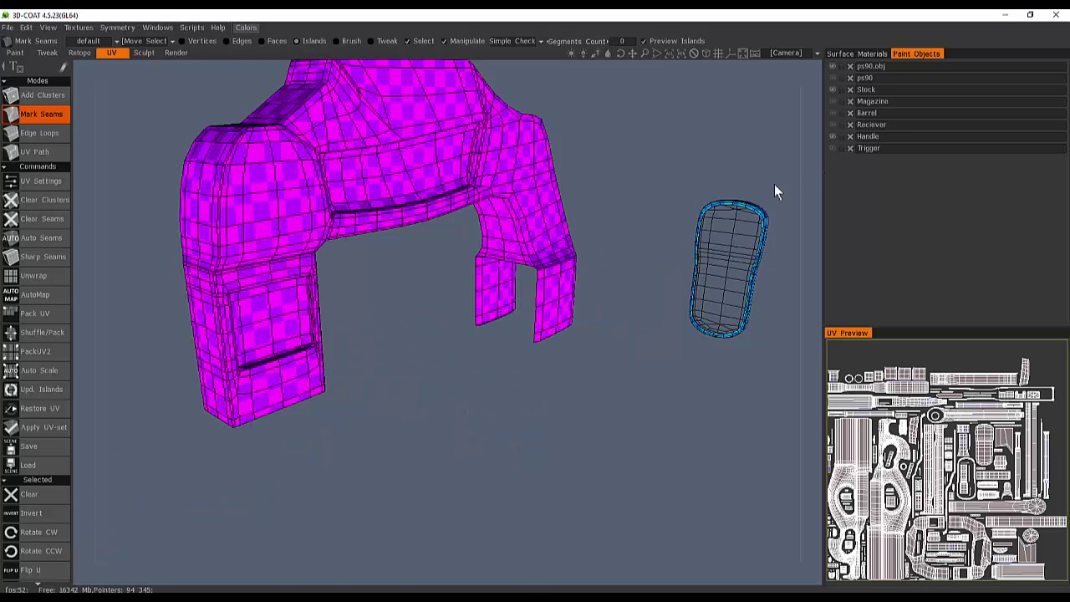
pyautogui.click(832, 89)
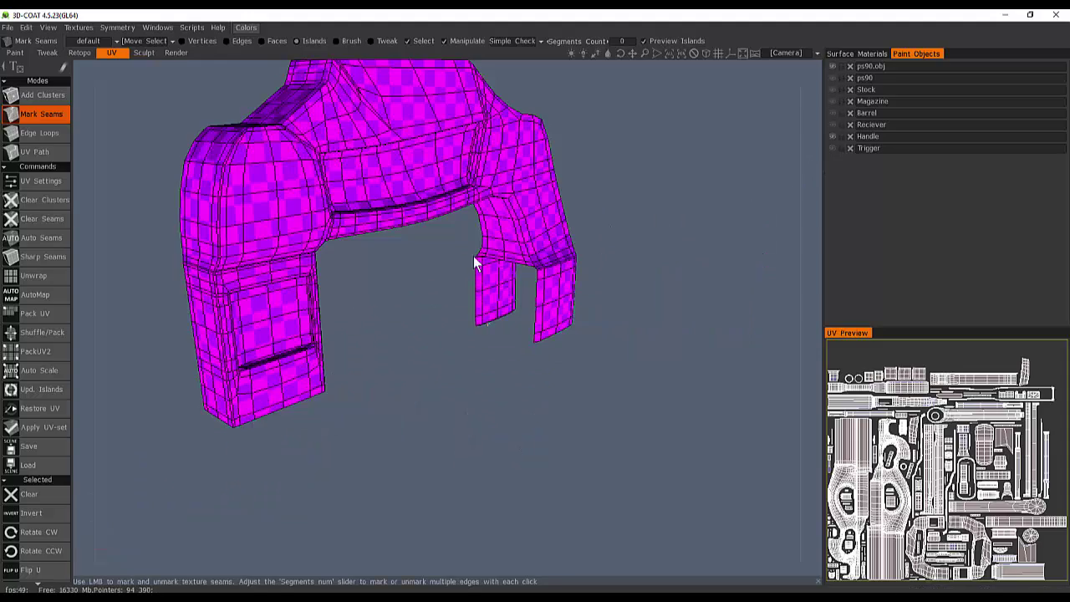
# - Mark seams along both long outer edges of the carry handle to separate its sides from the strip running between them
pyautogui.keyDown('alt'); pyautogui.moveTo(473, 256); pyautogui.dragTo(535, 200); pyautogui.keyUp('alt')
pyautogui.keyDown('alt'); pyautogui.moveTo(535, 201); pyautogui.dragTo(475, 397, button='middle'); pyautogui.keyUp('alt')
pyautogui.moveTo(390, 321); pyautogui.dragTo(427, 286)
pyautogui.scroll(5, 408, 276)
pyautogui.scroll(-3, 408, 278)
pyautogui.scroll(2, 410, 279)
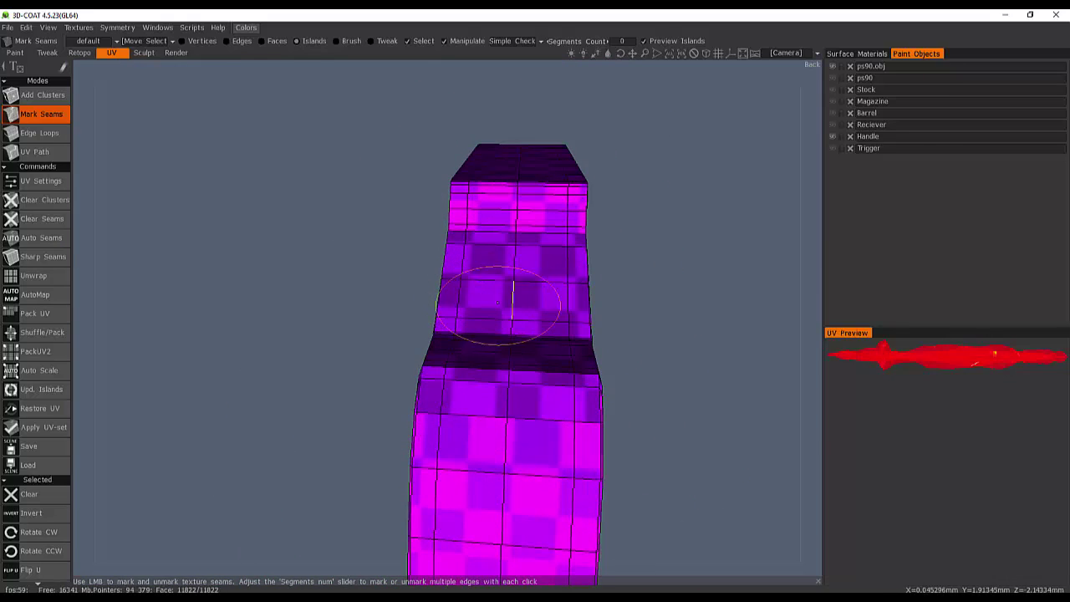
pyautogui.moveTo(505, 296)
pyautogui.mouseDown()
pyautogui.moveTo(535, 437)
pyautogui.moveTo(419, 378)
pyautogui.moveTo(458, 281)
pyautogui.mouseUp()
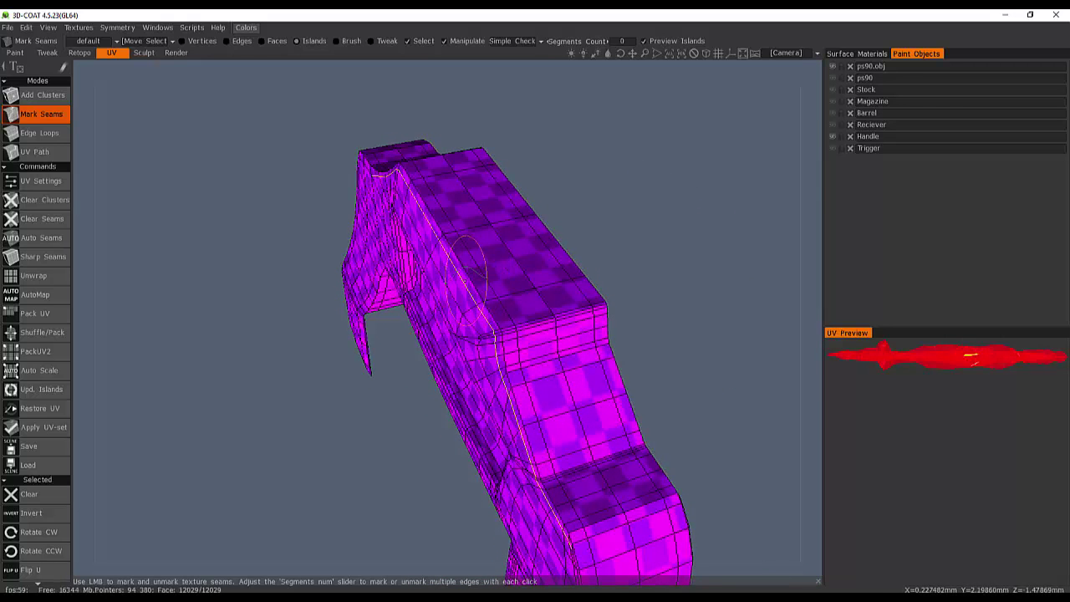
pyautogui.moveTo(421, 371); pyautogui.dragTo(452, 241)
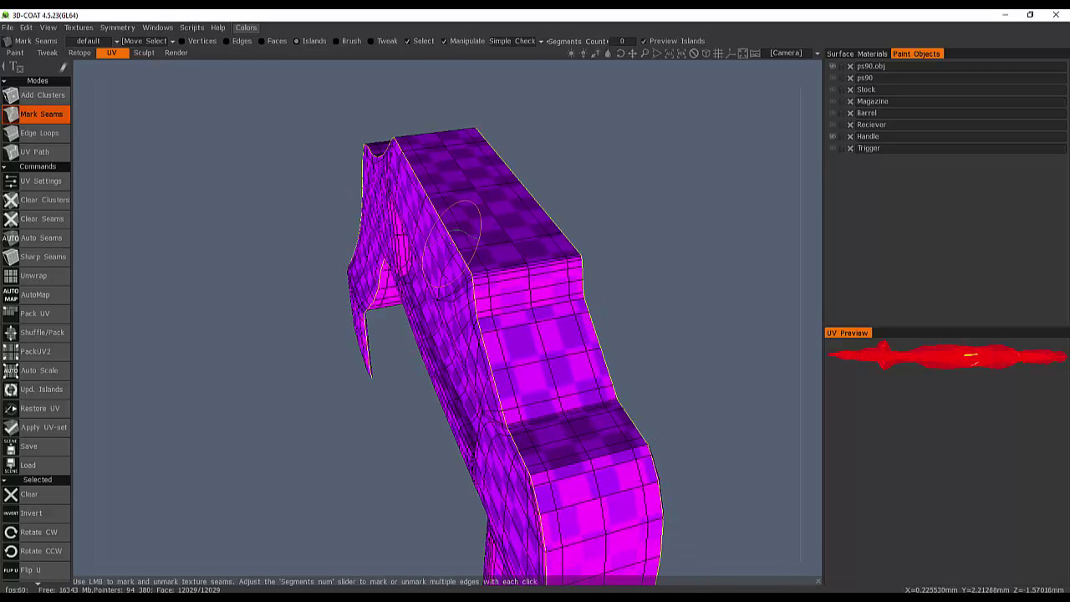
pyautogui.click(468, 230)
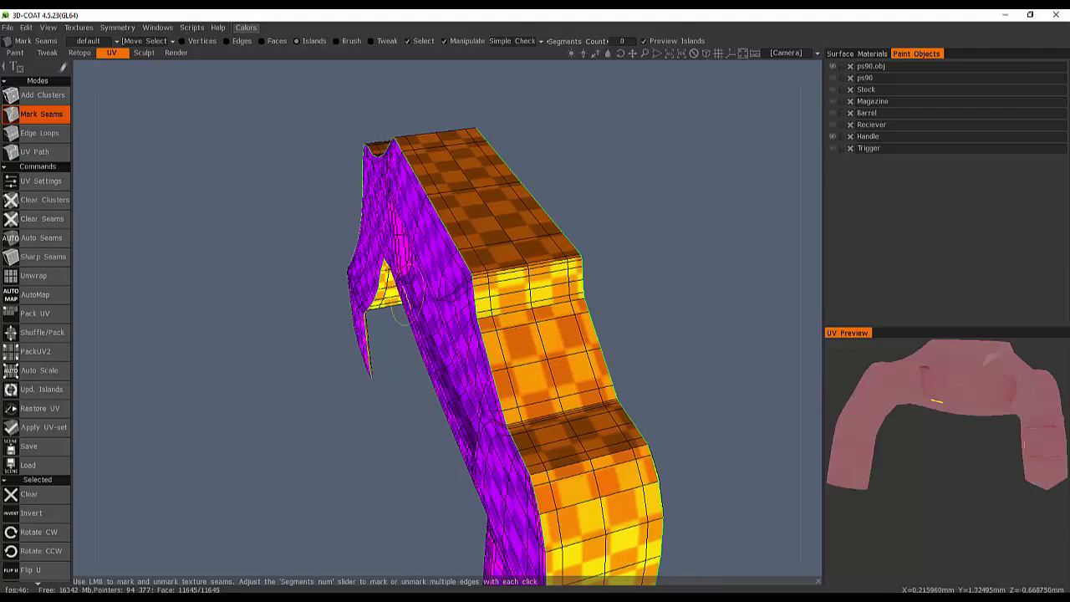
# - Mark a seam across the handle's inner strip at the crease above the forked rear leg
pyautogui.moveTo(418, 375); pyautogui.dragTo(350, 169)
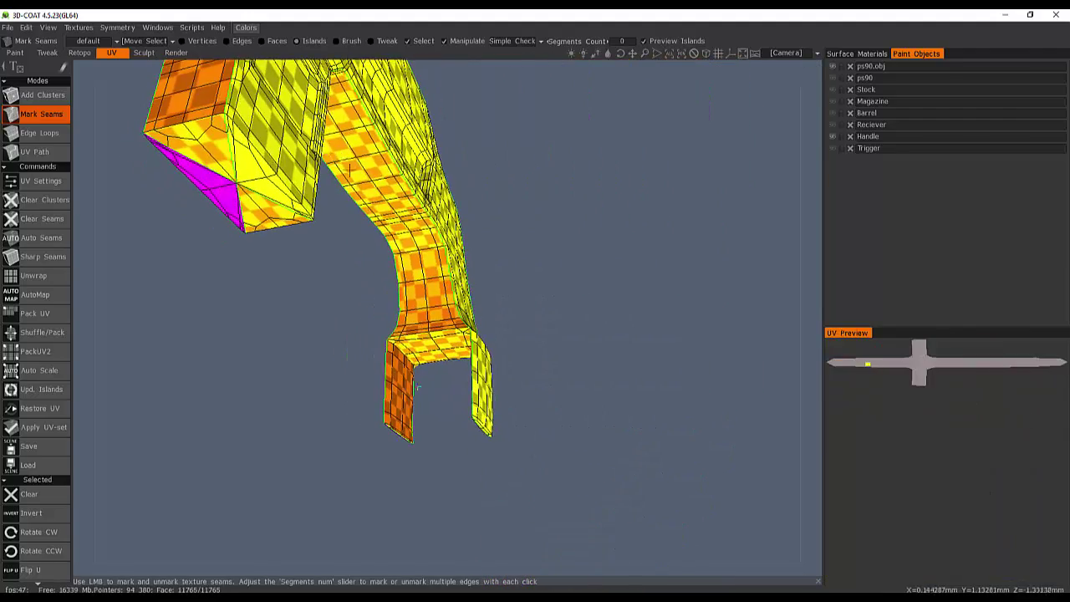
pyautogui.scroll(4, 407, 246)
pyautogui.keyDown('alt'); pyautogui.moveTo(407, 246); pyautogui.dragTo(411, 210); pyautogui.keyUp('alt')
pyautogui.keyDown('alt'); pyautogui.moveTo(410, 210); pyautogui.dragTo(408, 149, button='middle'); pyautogui.keyUp('alt')
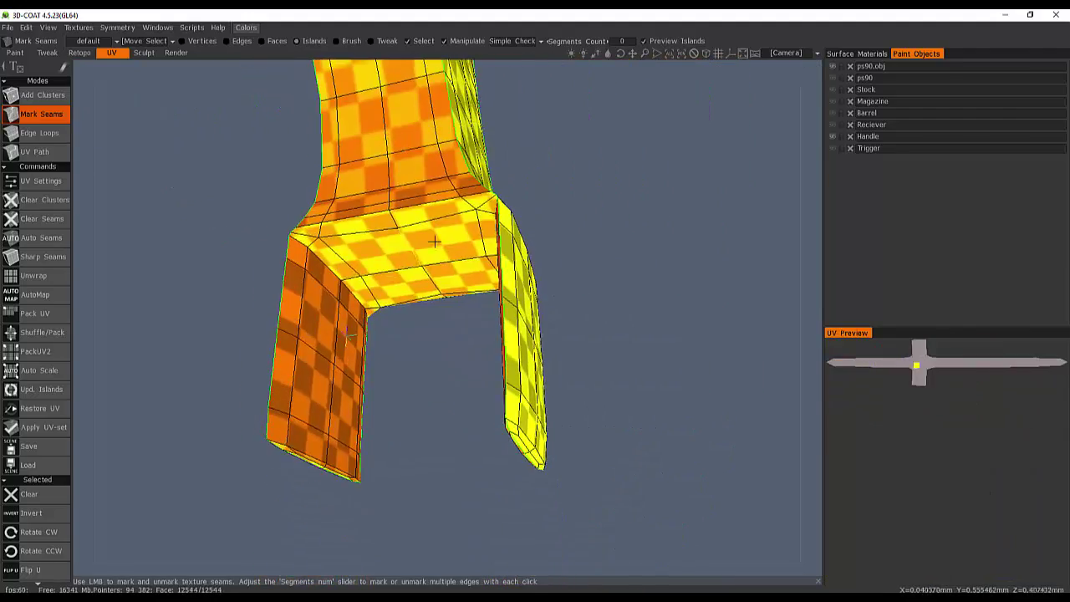
pyautogui.keyDown('alt'); pyautogui.moveTo(408, 248); pyautogui.dragTo(460, 304); pyautogui.keyUp('alt')
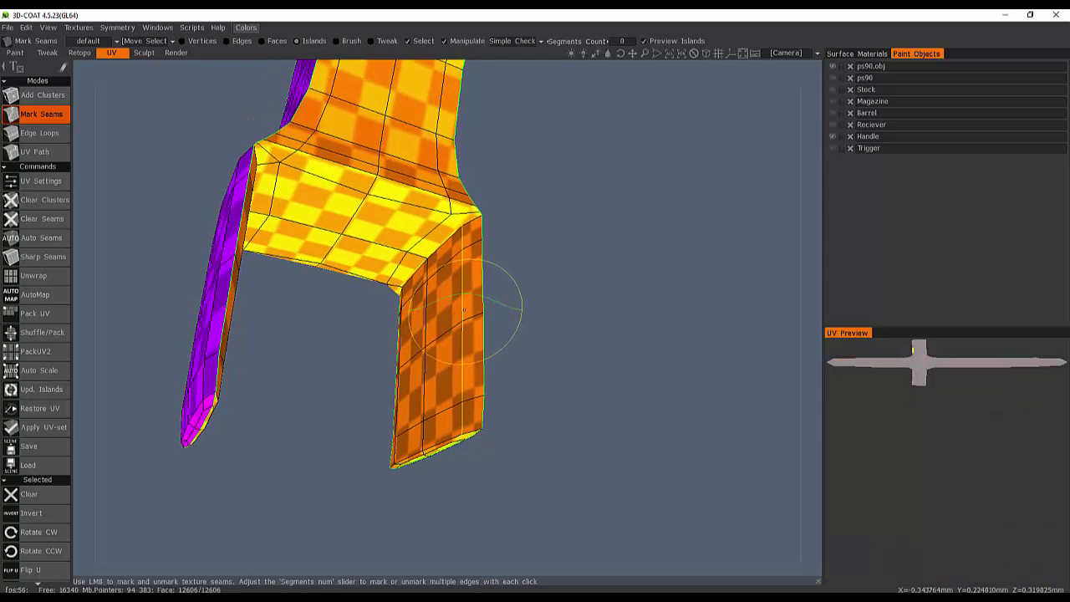
pyautogui.click(440, 195)
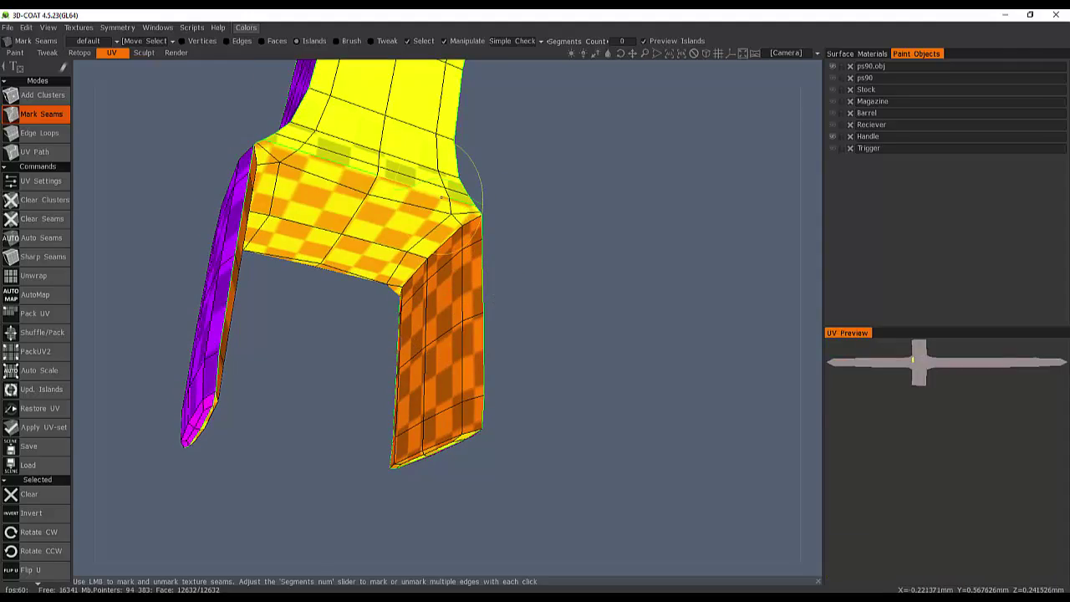
# - Mark a seam across the lower end of the outer strip where it meets the underside of the forked rear leg
pyautogui.keyDown('alt'); pyautogui.moveTo(387, 244); pyautogui.dragTo(590, 328); pyautogui.keyUp('alt')
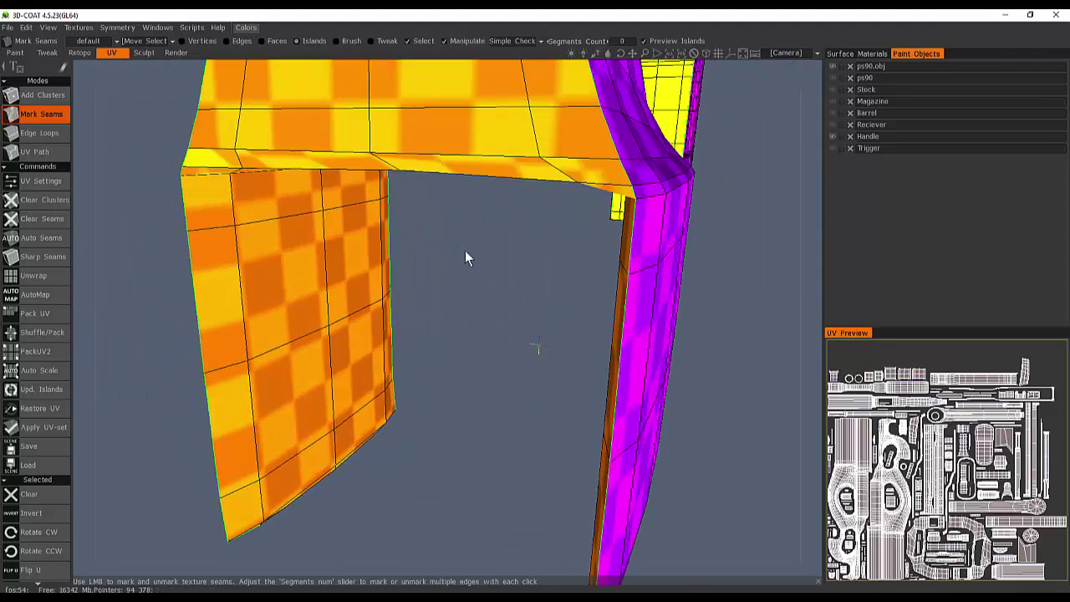
pyautogui.scroll(-3, 451, 244)
pyautogui.scroll(2, 449, 244)
pyautogui.moveTo(450, 241)
pyautogui.keyDown('alt'); pyautogui.mouseDown()
pyautogui.moveTo(459, 220)
pyautogui.moveTo(454, 263)
pyautogui.moveTo(451, 255)
pyautogui.mouseUp(); pyautogui.keyUp('alt')
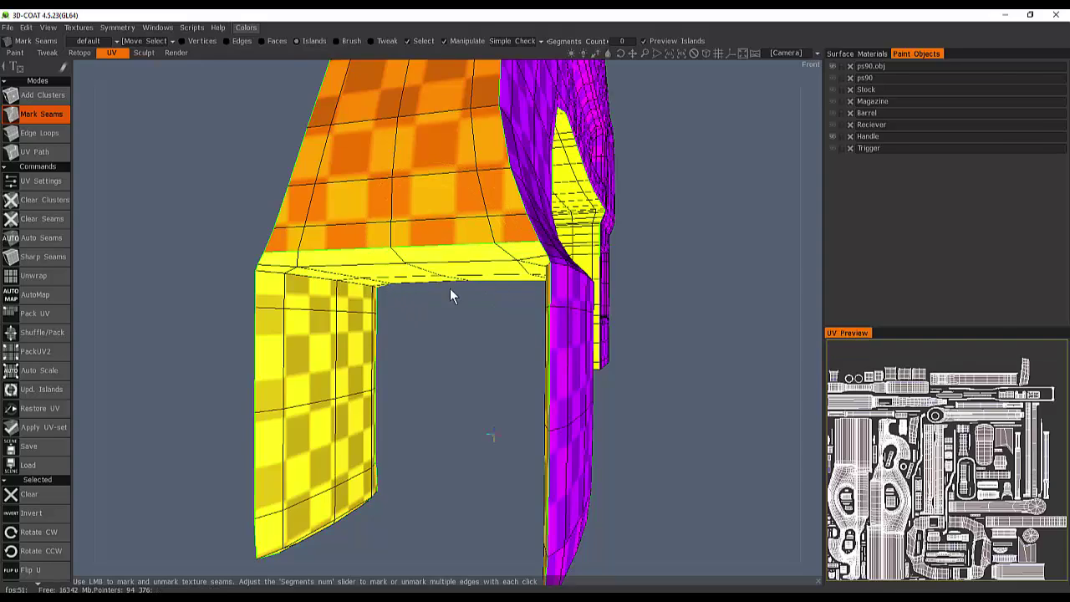
pyautogui.moveTo(448, 293); pyautogui.dragTo(457, 192)
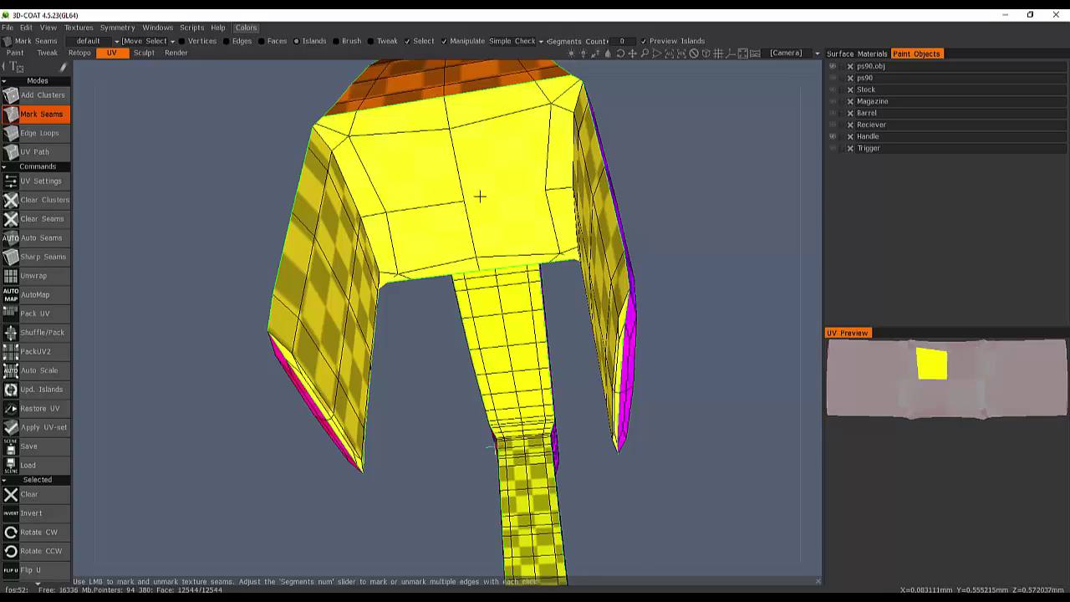
pyautogui.keyDown('alt'); pyautogui.moveTo(480, 196); pyautogui.dragTo(438, 262); pyautogui.keyUp('alt')
pyautogui.scroll(-5, 398, 186)
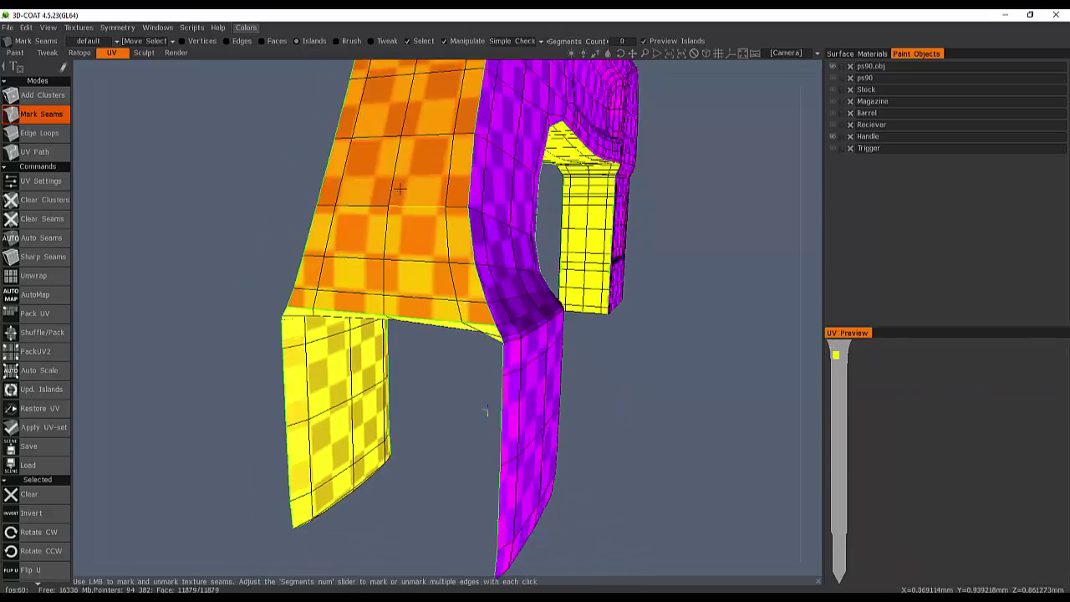
# - Mark seams across the handle's outer strip behind and in front of the raised sight section, splitting the strip into three islands
pyautogui.scroll(1, 398, 186)
pyautogui.moveTo(442, 211); pyautogui.dragTo(449, 330, button='middle')
pyautogui.moveTo(448, 332); pyautogui.dragTo(474, 309)
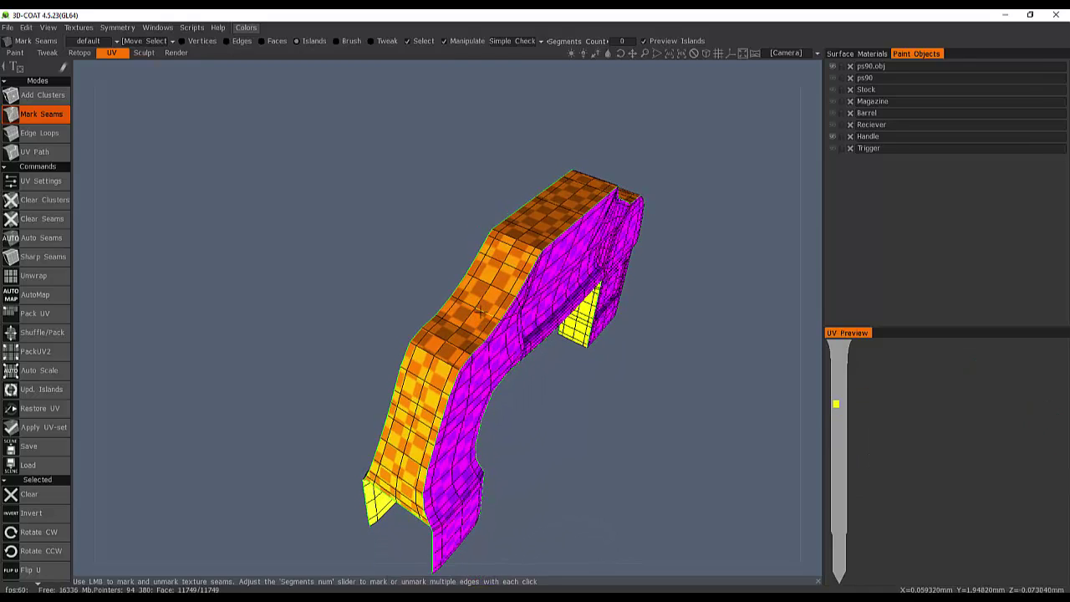
pyautogui.click(480, 311)
pyautogui.moveTo(652, 300)
pyautogui.mouseDown()
pyautogui.moveTo(402, 286)
pyautogui.moveTo(456, 301)
pyautogui.mouseUp()
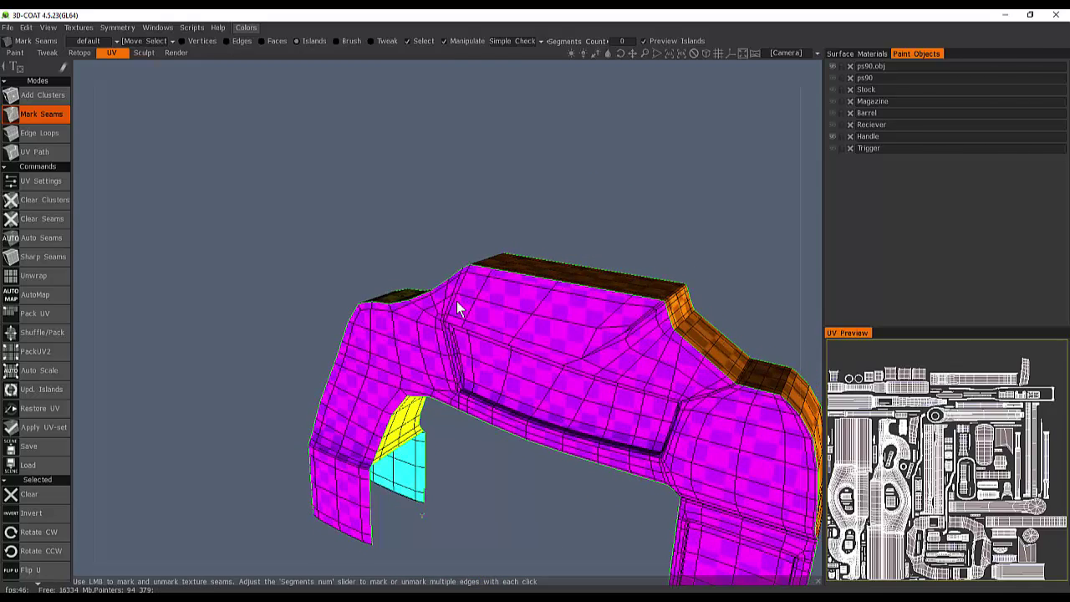
pyautogui.click(741, 375)
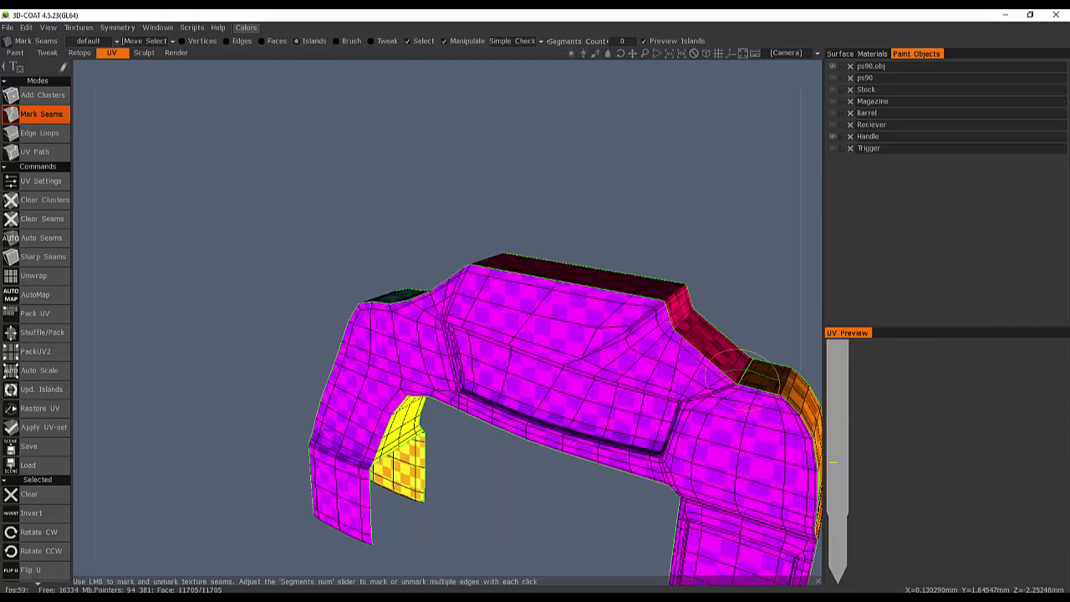
pyautogui.keyDown('alt'); pyautogui.moveTo(603, 341); pyautogui.dragTo(655, 398); pyautogui.keyUp('alt')
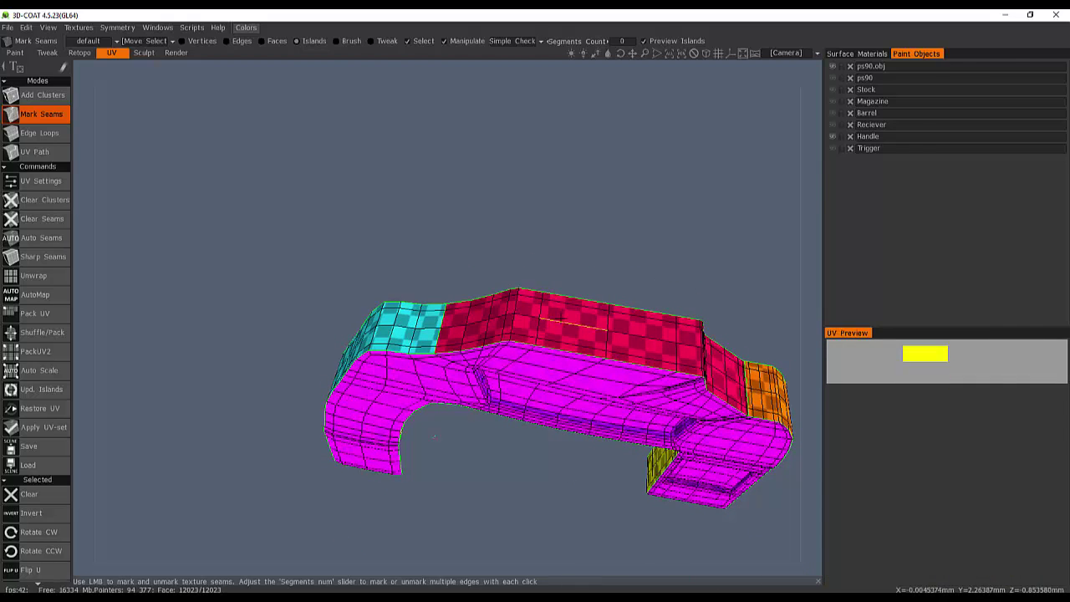
# - Mark a seam between the outer strip and the end face under the handle's front leg
pyautogui.moveTo(434, 436); pyautogui.dragTo(451, 186)
pyautogui.keyDown('alt'); pyautogui.moveTo(558, 368); pyautogui.dragTo(564, 226); pyautogui.keyUp('alt')
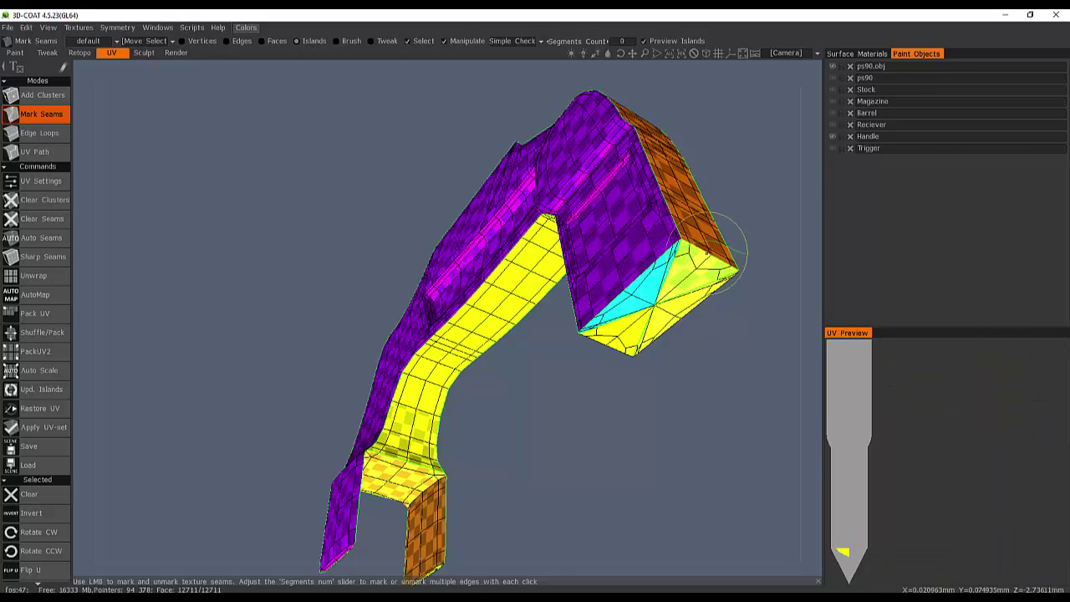
pyautogui.moveTo(748, 252); pyautogui.dragTo(498, 252)
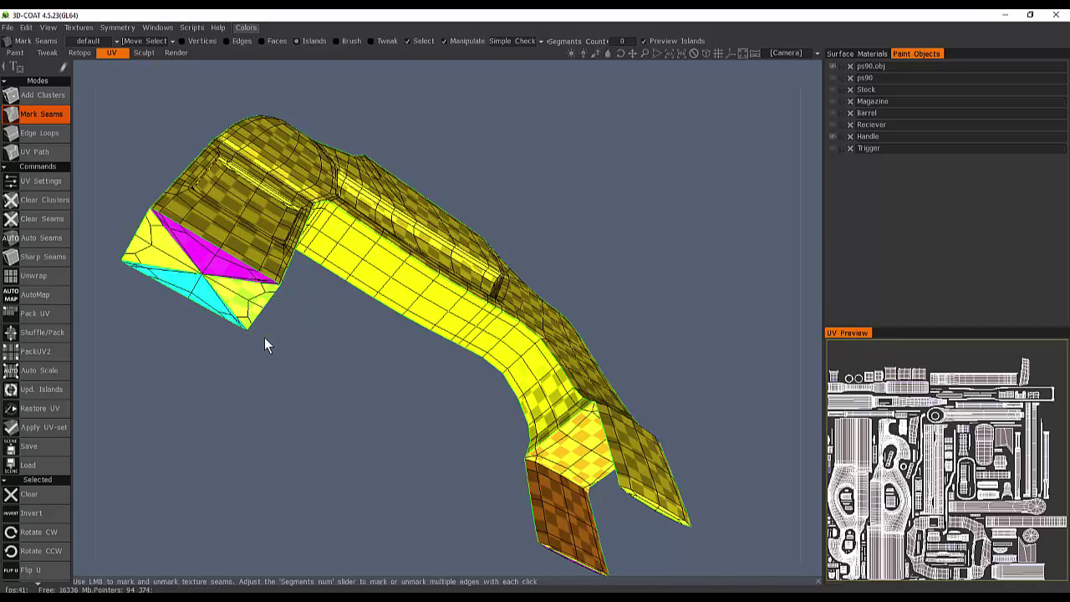
pyautogui.moveTo(264, 337); pyautogui.dragTo(358, 385)
pyautogui.scroll(6, 365, 329)
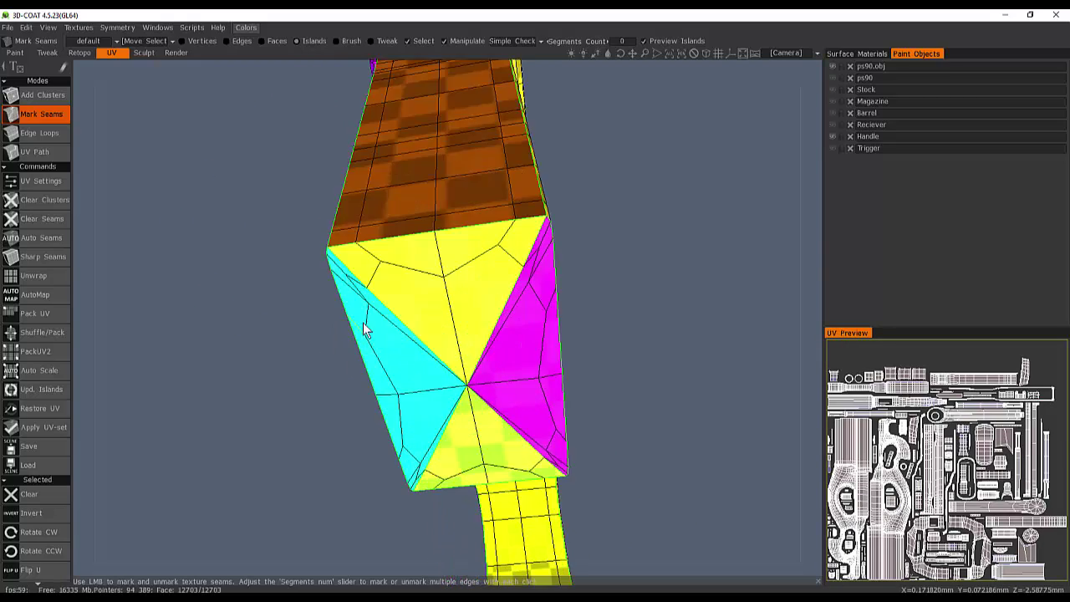
# - Inspect the islands on the front leg's end face and around the forked rear leg of the handle
pyautogui.scroll(-4, 359, 325)
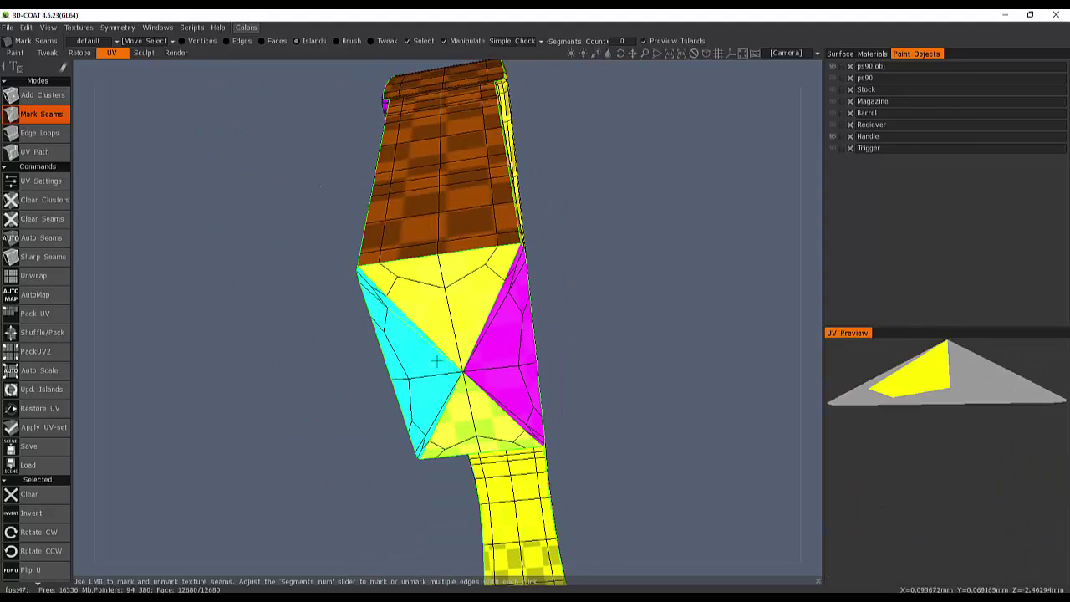
pyautogui.moveTo(418, 303); pyautogui.dragTo(443, 346, button='right')
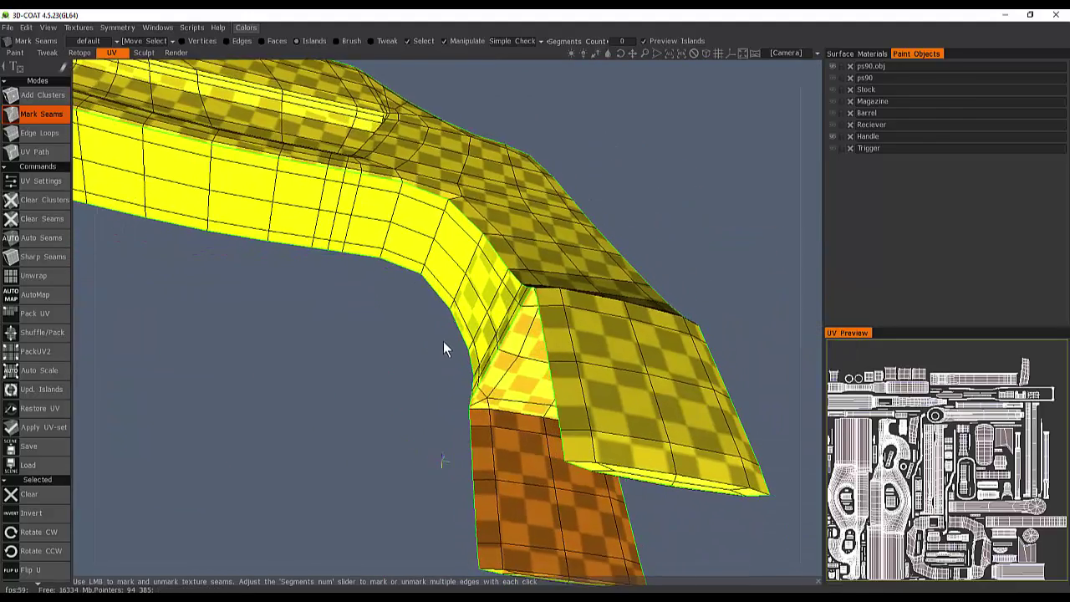
pyautogui.click(635, 471)
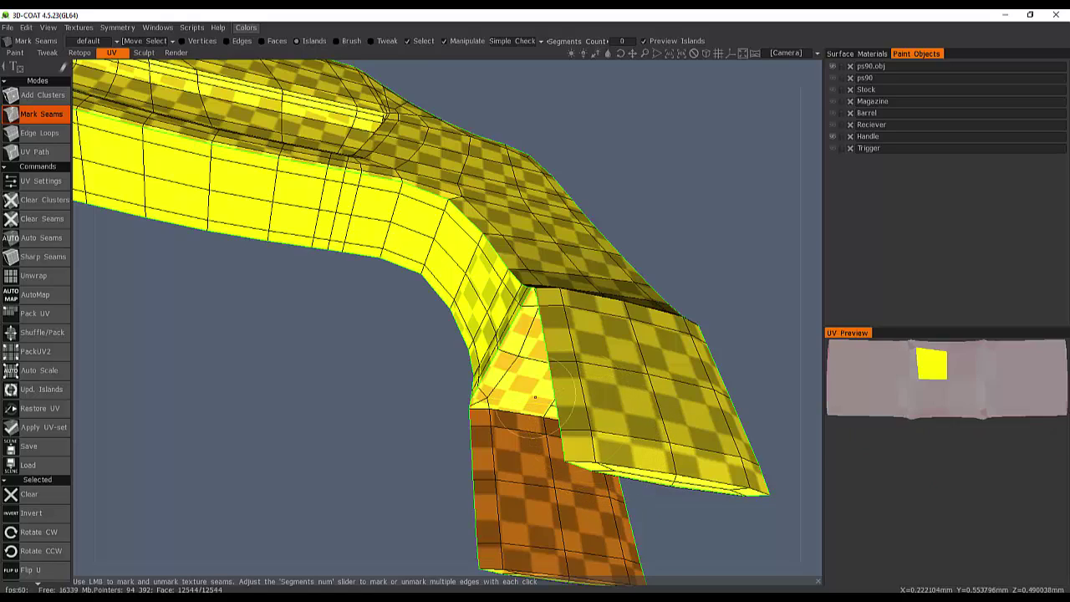
pyautogui.moveTo(441, 463); pyautogui.dragTo(400, 321, button='right')
pyautogui.moveTo(400, 322); pyautogui.dragTo(436, 408)
pyautogui.scroll(8, 425, 364)
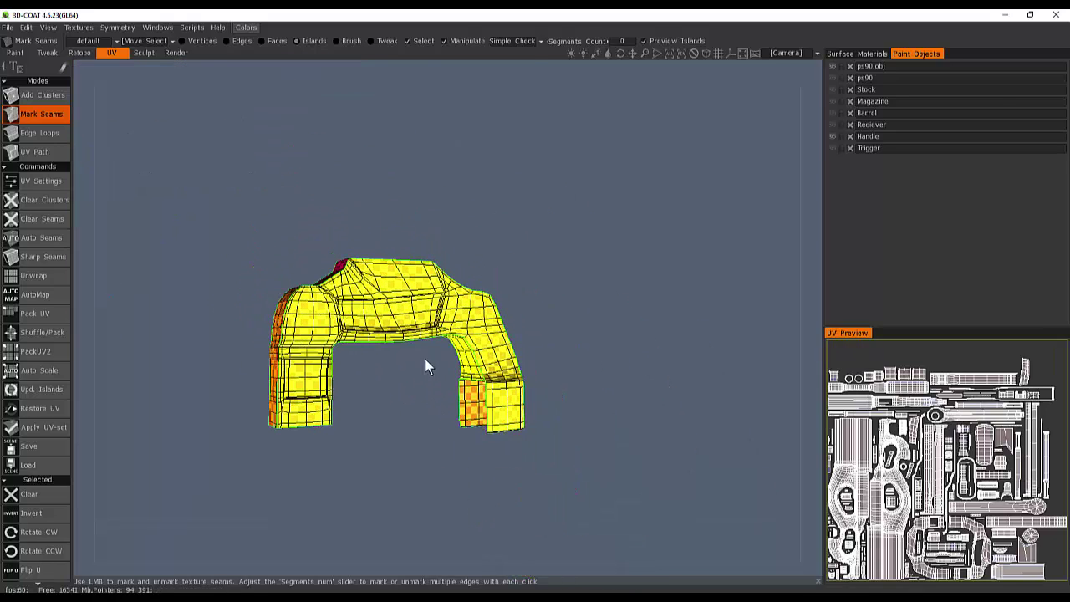
# - Mark a seam along the rear edge of the long recessed panel on the handle's right side
pyautogui.scroll(6, 481, 377)
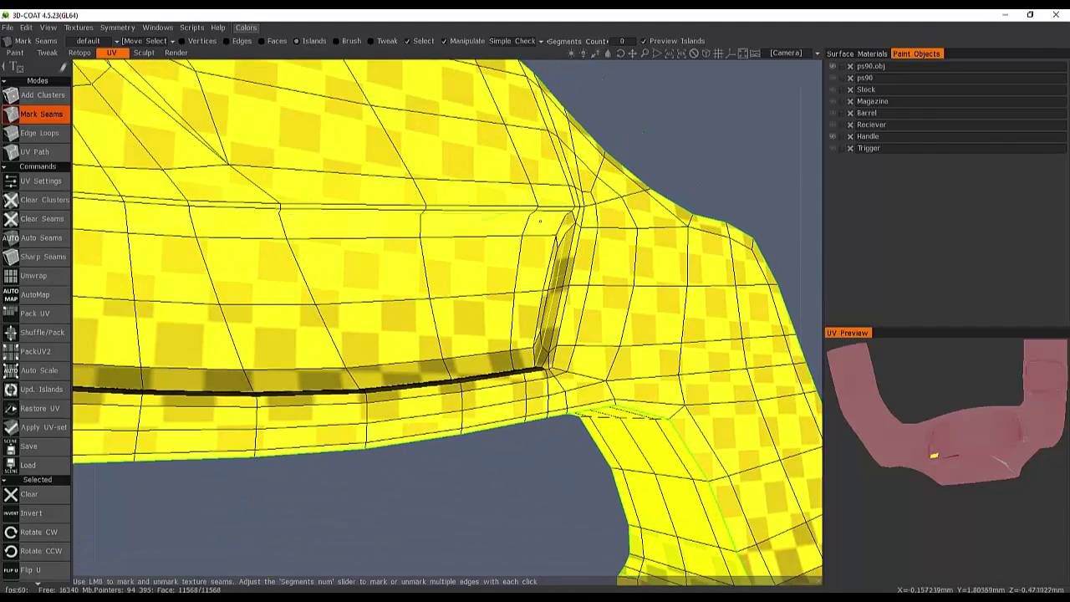
pyautogui.click(590, 220)
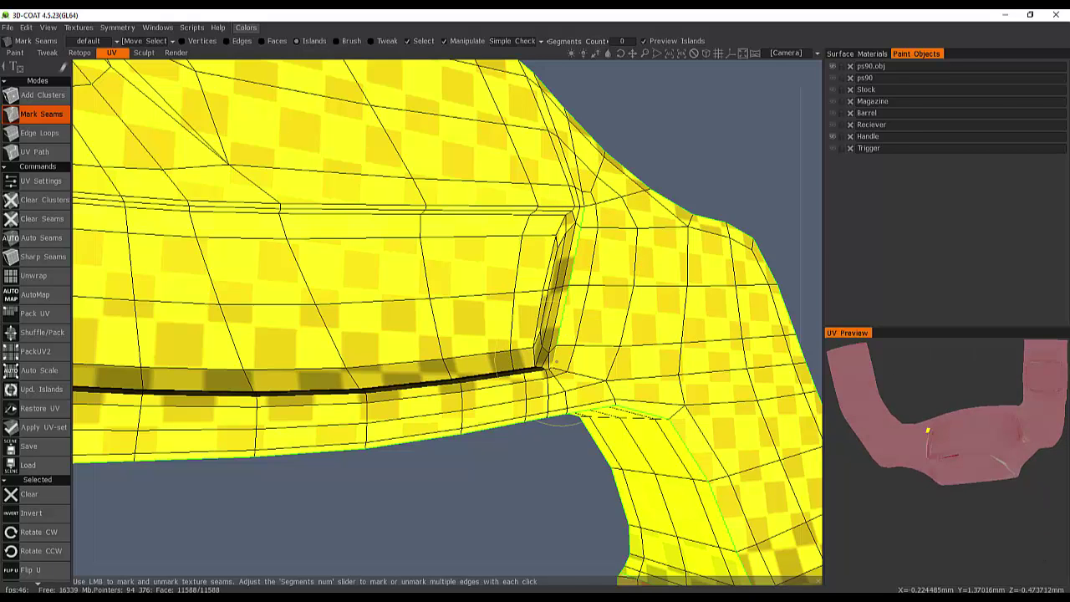
pyautogui.click(550, 367)
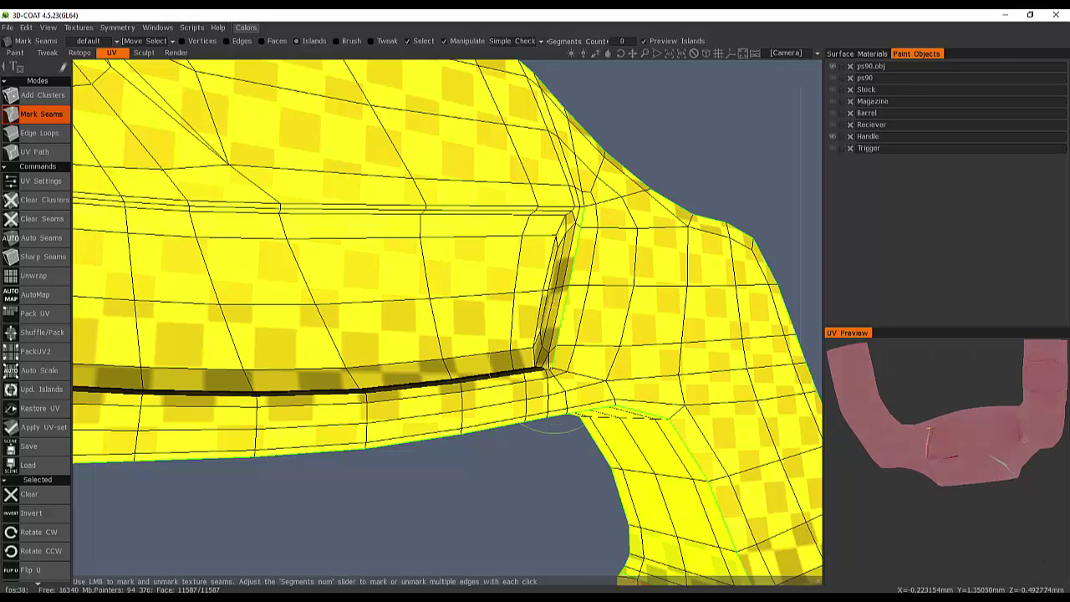
pyautogui.click(545, 426)
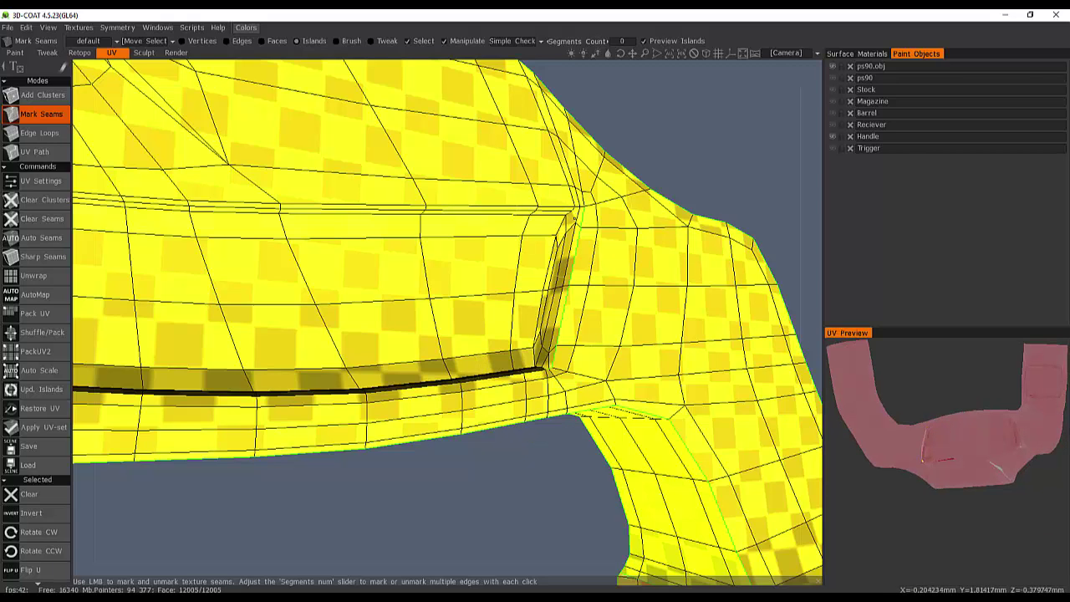
# - Mark seams along the upper, front and lower edges of the right-side recessed panel to split it into its own island
pyautogui.click(616, 159)
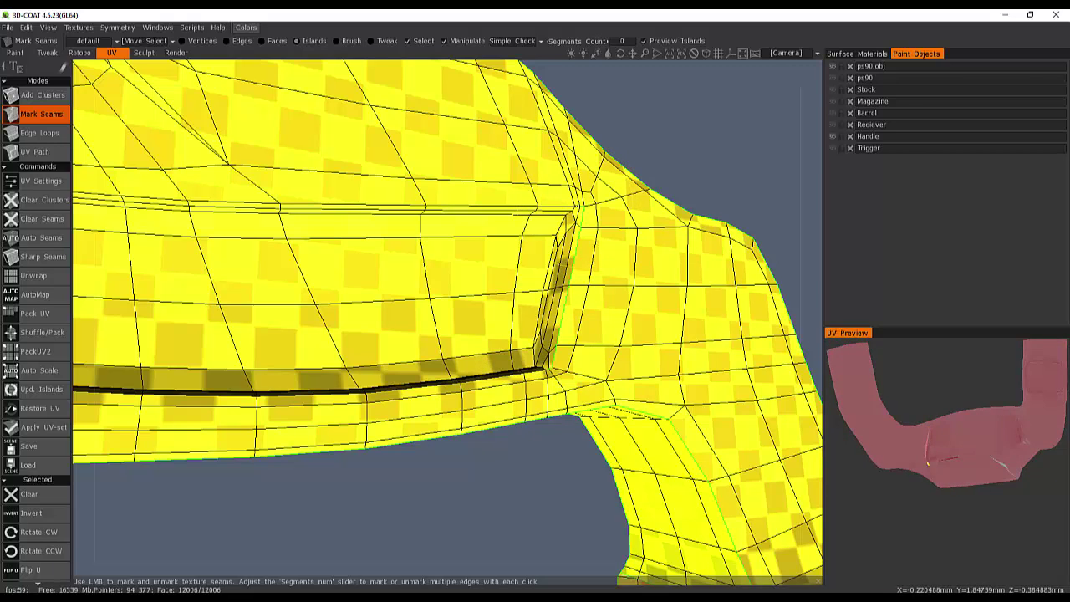
pyautogui.click(565, 207)
pyautogui.click(562, 208)
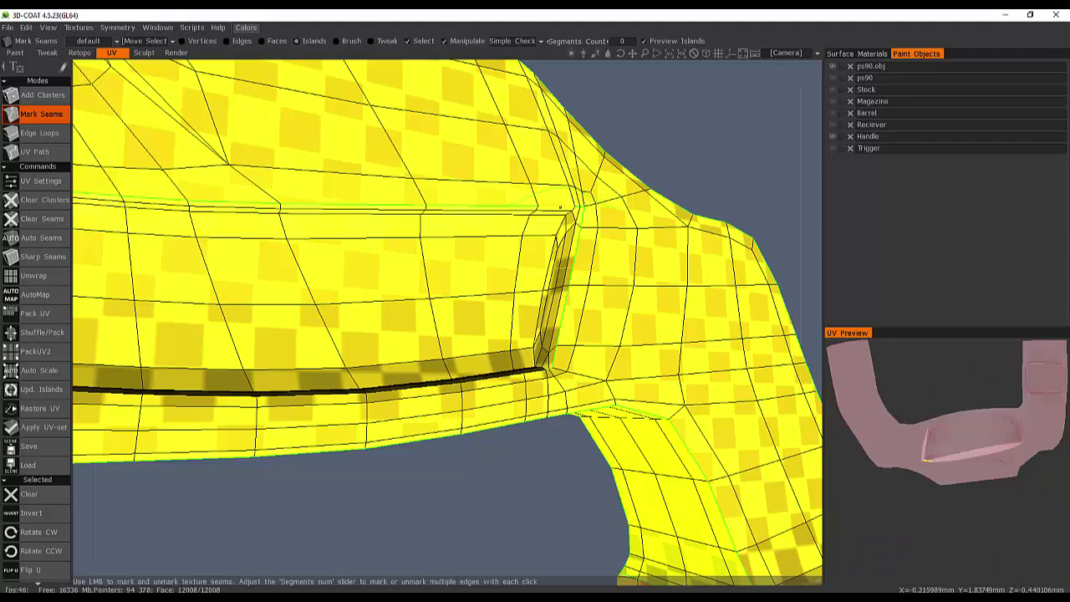
pyautogui.keyDown('alt'); pyautogui.moveTo(332, 335); pyautogui.dragTo(457, 360); pyautogui.keyUp('alt')
pyautogui.keyDown('alt'); pyautogui.moveTo(413, 296); pyautogui.dragTo(379, 304); pyautogui.keyUp('alt')
pyautogui.keyDown('alt'); pyautogui.moveTo(296, 381); pyautogui.dragTo(388, 271, button='middle'); pyautogui.keyUp('alt')
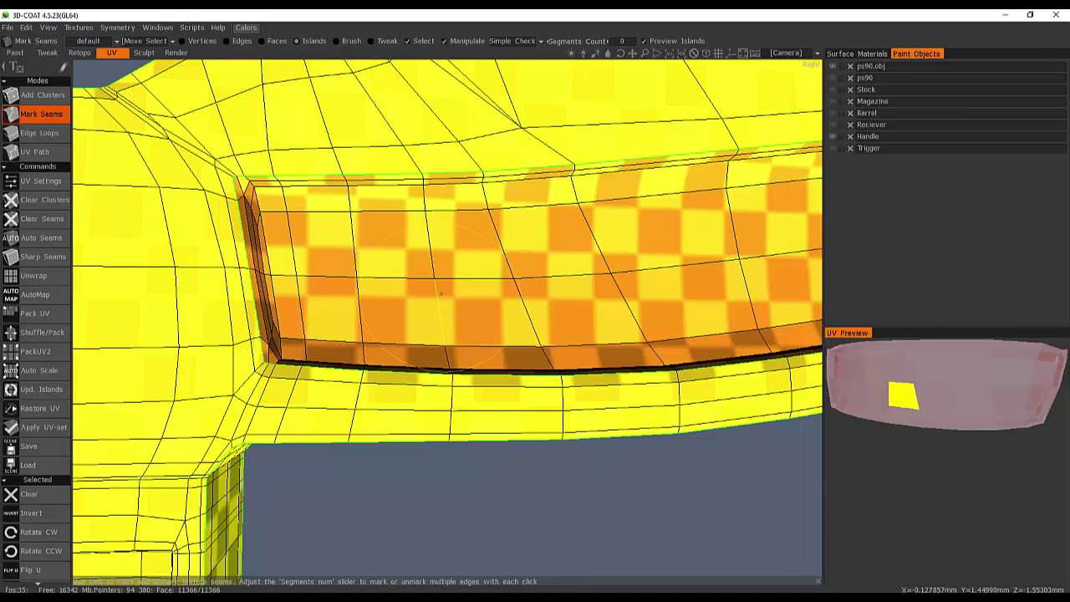
# - Mark a seam around the square recess on the right side of the front leg, undoing a misplaced seam down its middle
pyautogui.scroll(-5, 447, 279)
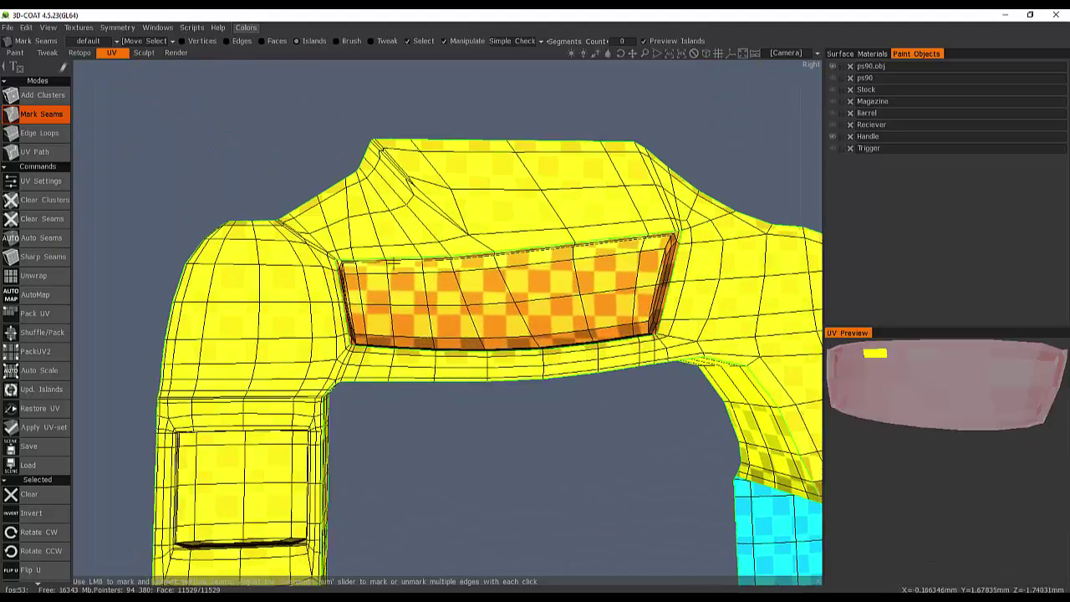
pyautogui.keyDown('alt'); pyautogui.moveTo(393, 264); pyautogui.dragTo(412, 249); pyautogui.keyUp('alt')
pyautogui.scroll(3, 412, 249)
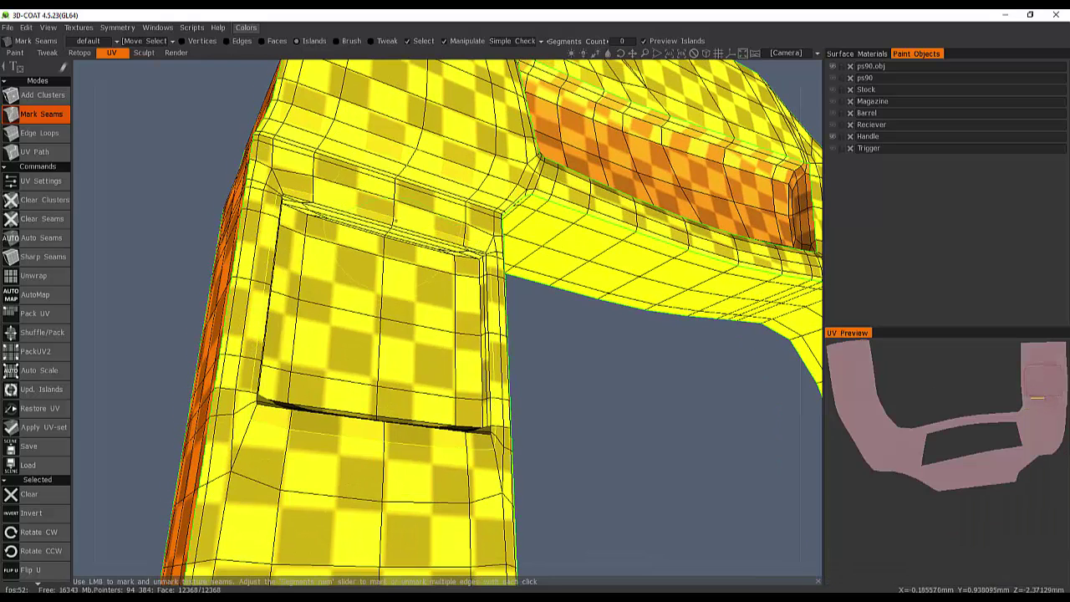
pyautogui.click(391, 215)
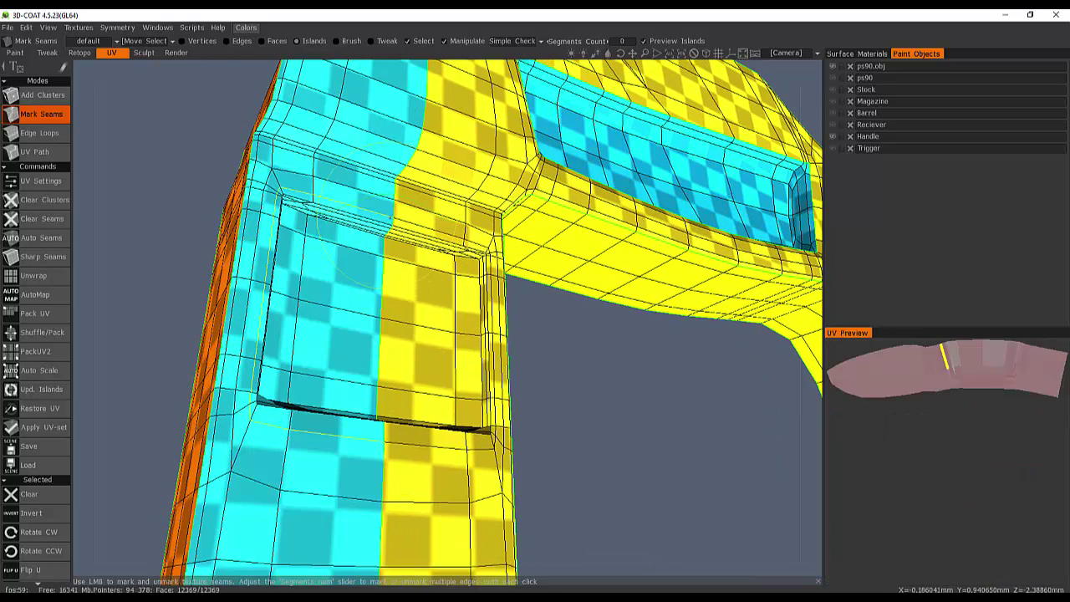
pyautogui.hotkey('ctrl', 'z')
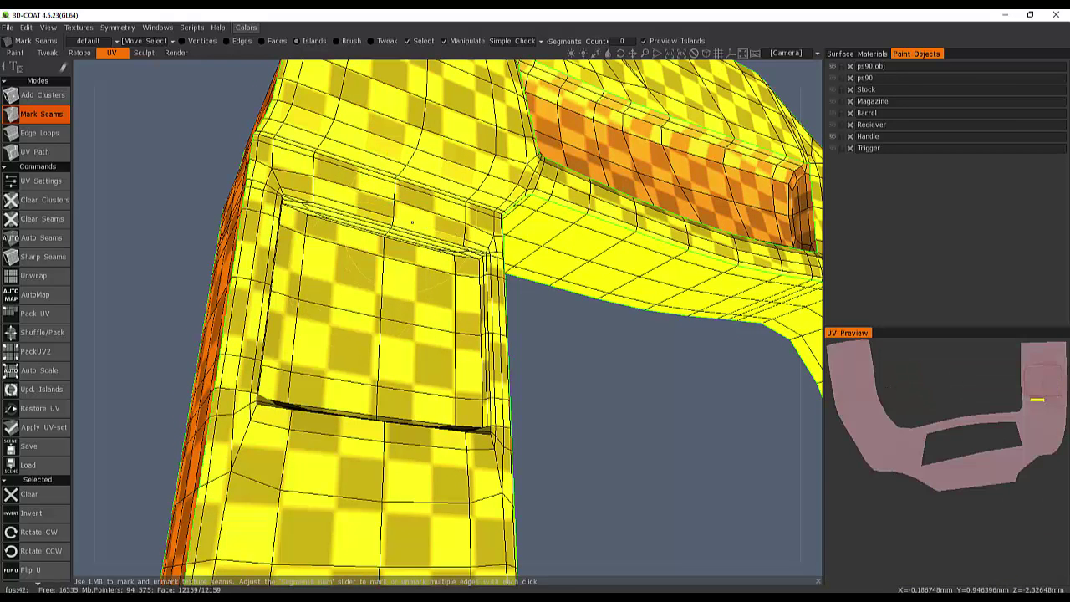
pyautogui.click(412, 224)
pyautogui.click(406, 250)
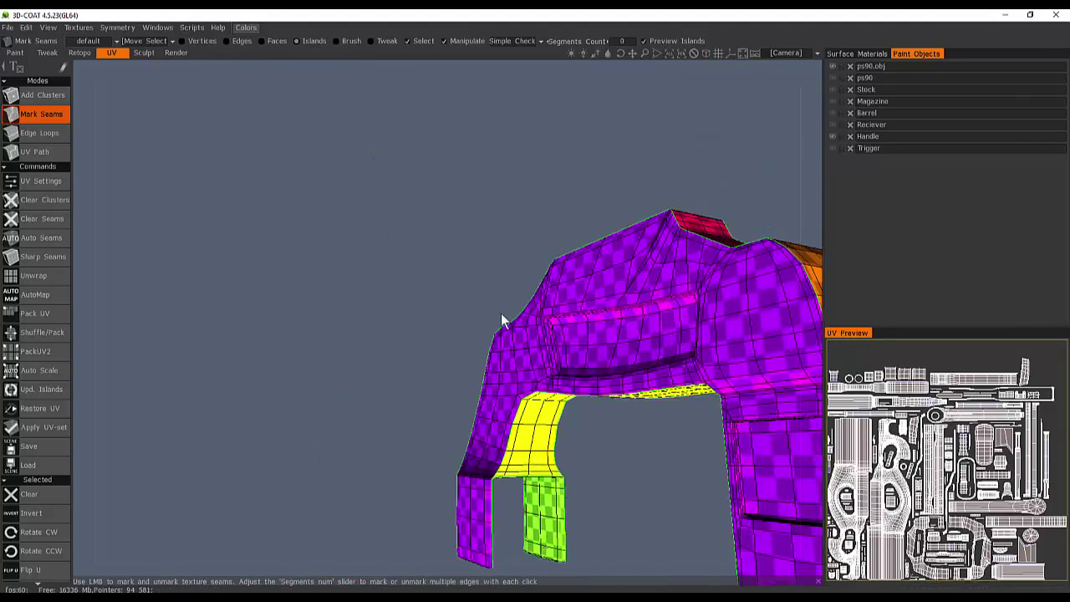
# - Mark a seam around the square recess on the left side of the handle's front leg
pyautogui.moveTo(473, 321); pyautogui.dragTo(367, 238)
pyautogui.scroll(4, 407, 346)
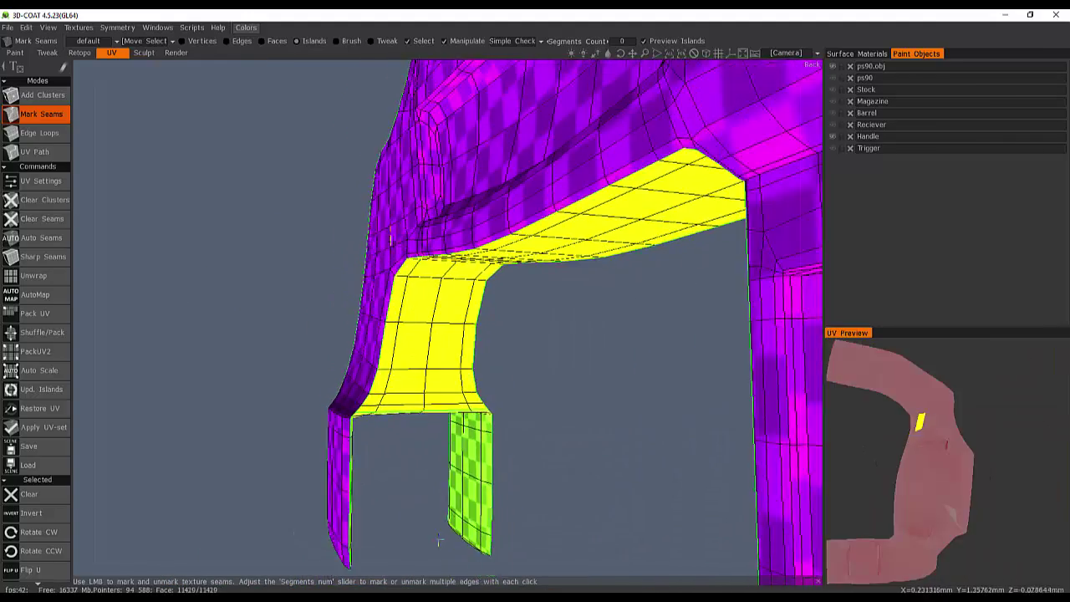
pyautogui.keyDown('alt'); pyautogui.moveTo(410, 343); pyautogui.dragTo(350, 271); pyautogui.keyUp('alt')
pyautogui.moveTo(425, 286); pyautogui.dragTo(461, 293)
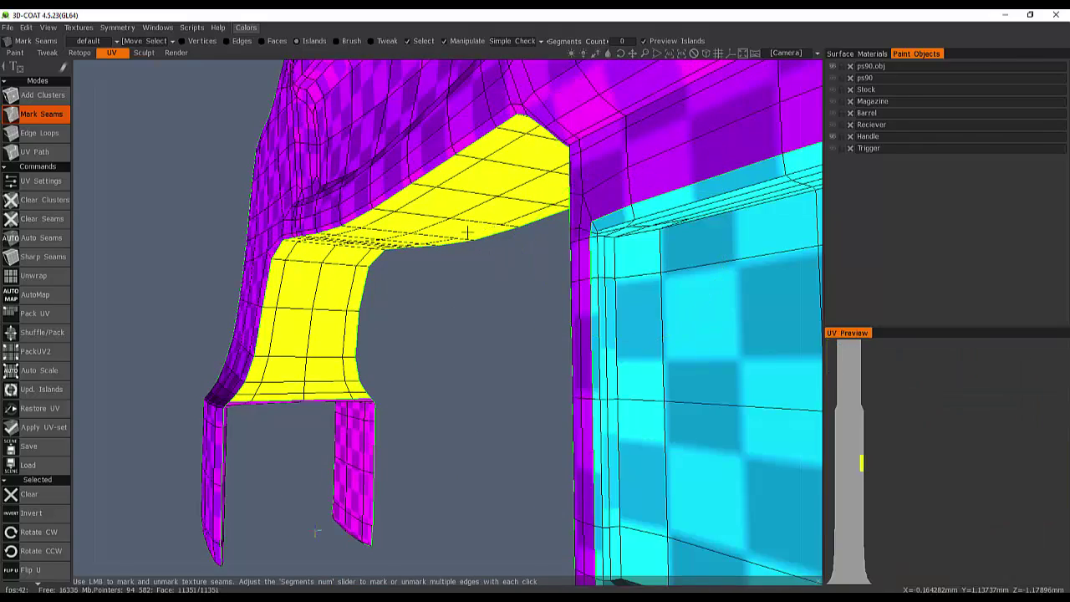
# - Mark a seam along the front edge of the long recessed panel on the handle's left side
pyautogui.scroll(-5, 480, 256)
pyautogui.keyDown('alt'); pyautogui.moveTo(398, 240); pyautogui.dragTo(364, 310, button='middle'); pyautogui.keyUp('alt')
pyautogui.keyDown('alt'); pyautogui.moveTo(365, 309); pyautogui.dragTo(436, 288); pyautogui.keyUp('alt')
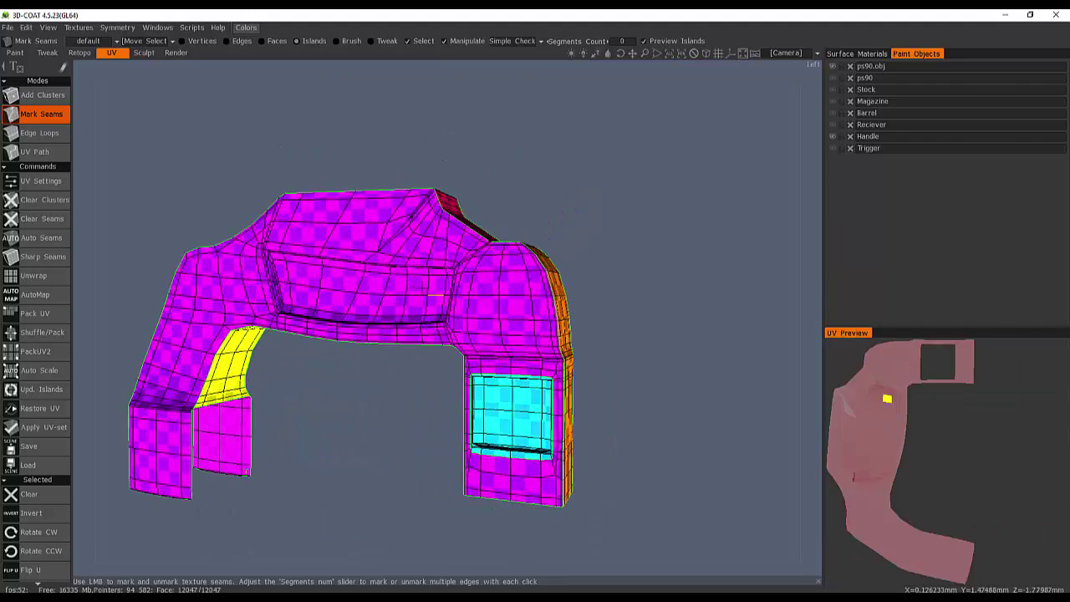
pyautogui.scroll(5, 456, 292)
pyautogui.keyDown('alt'); pyautogui.moveTo(460, 293); pyautogui.dragTo(499, 370, button='middle'); pyautogui.keyUp('alt')
pyautogui.keyDown('alt'); pyautogui.moveTo(499, 370); pyautogui.dragTo(532, 365); pyautogui.keyUp('alt')
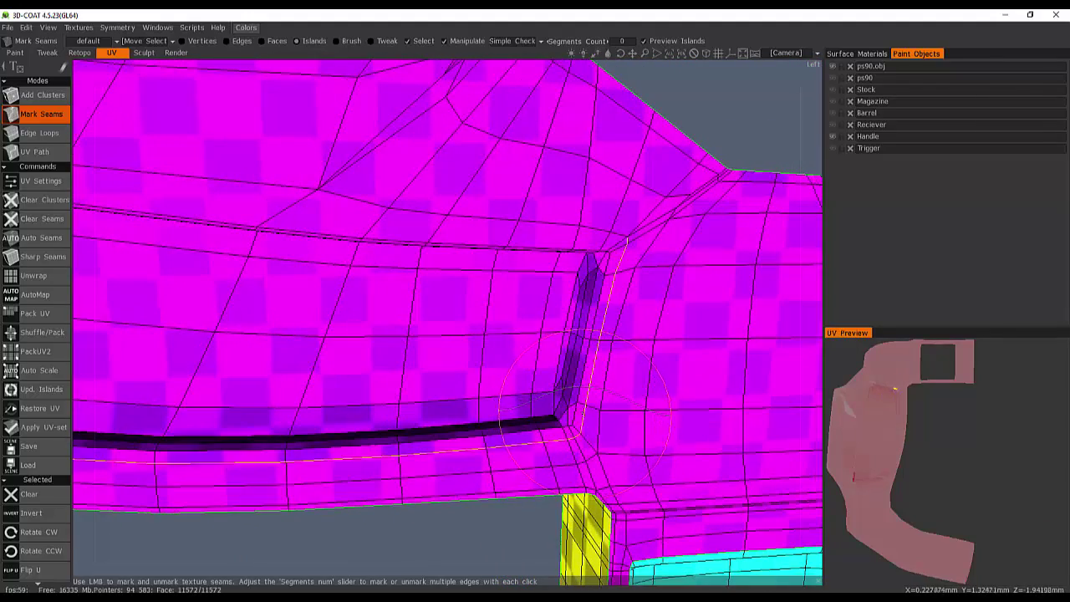
pyautogui.keyDown('alt'); pyautogui.moveTo(659, 381); pyautogui.dragTo(593, 276); pyautogui.keyUp('alt')
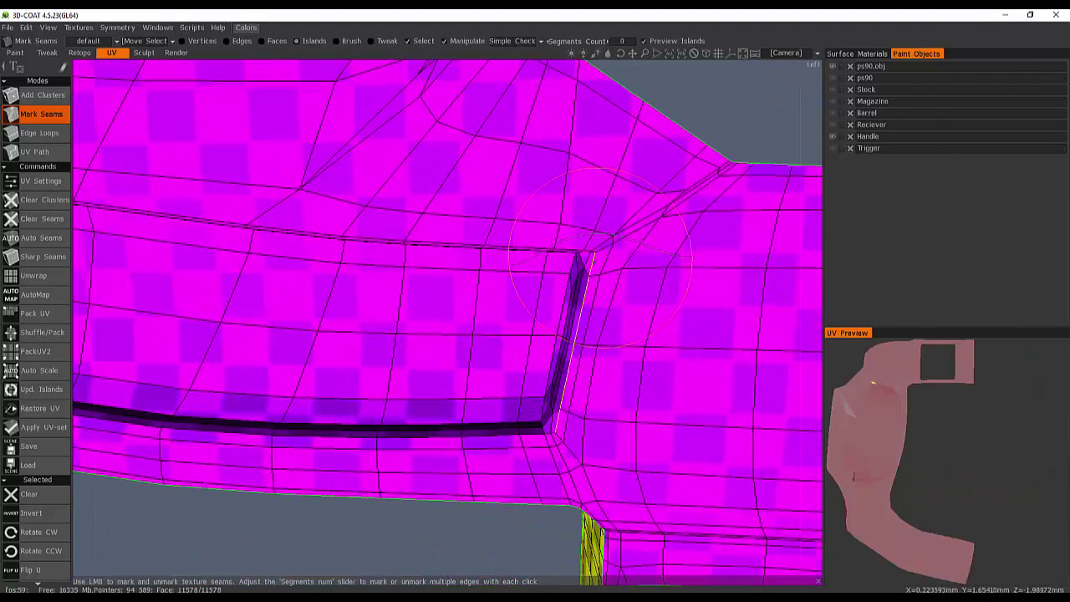
pyautogui.click(596, 249)
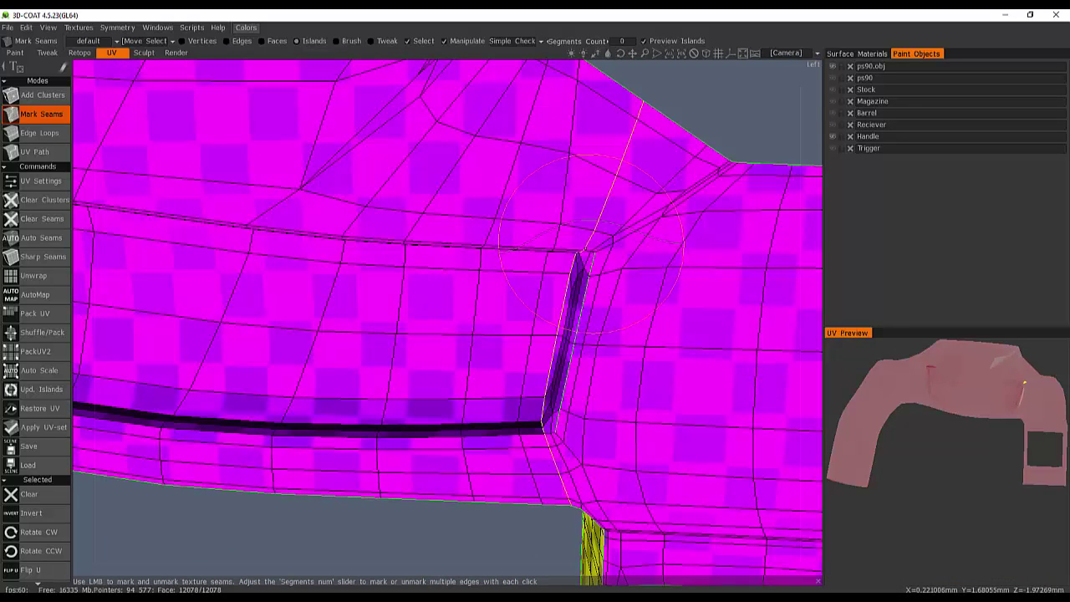
# - Mark seams along the upper, lower and rear edges of the left-side recessed panel to separate it from the side island
pyautogui.click(579, 249)
pyautogui.click(500, 436)
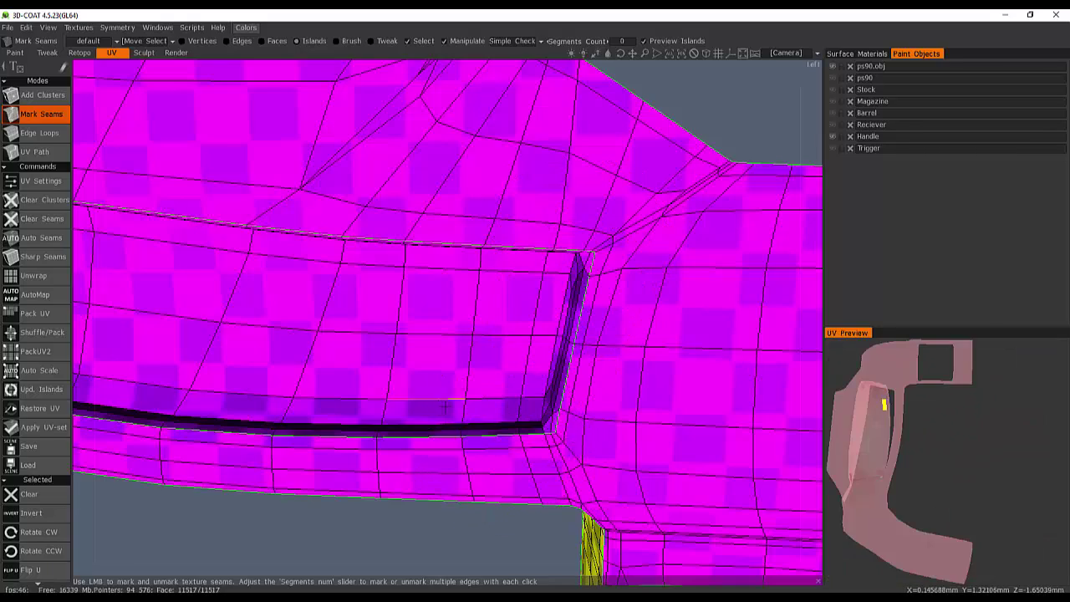
pyautogui.moveTo(376, 407); pyautogui.dragTo(731, 430, button='middle')
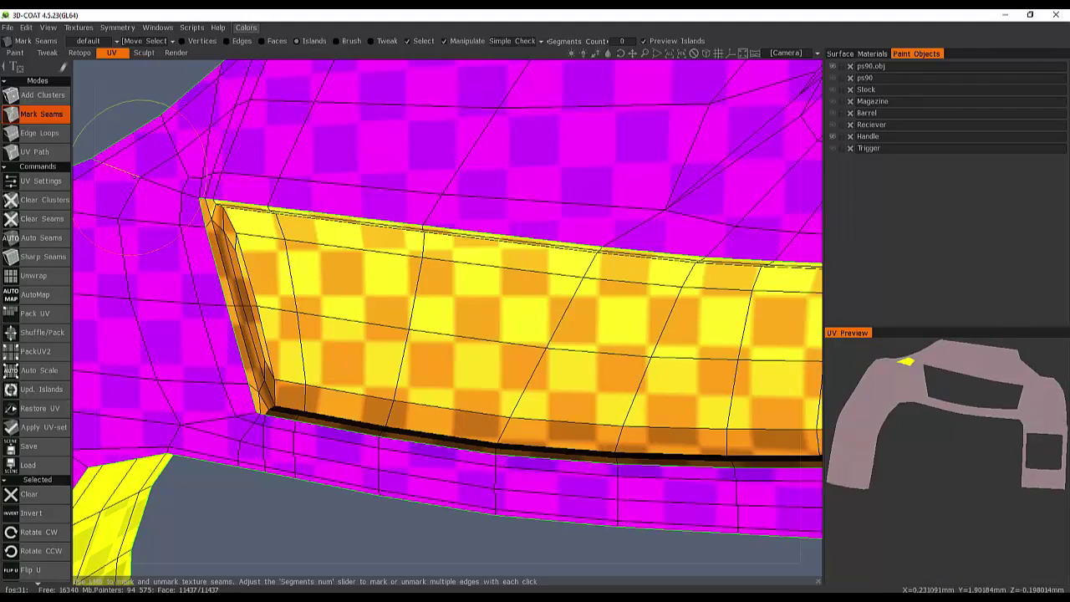
# - Check the recessed panel and square recess islands on both sides of the handle for missing seams
pyautogui.keyDown('alt'); pyautogui.moveTo(201, 261); pyautogui.dragTo(431, 286); pyautogui.keyUp('alt')
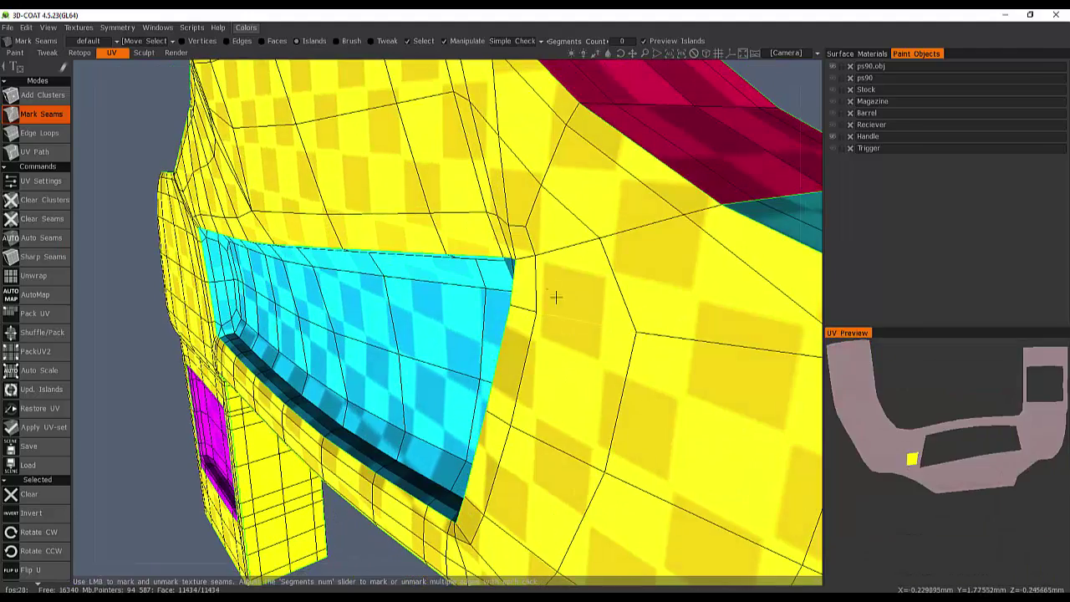
pyautogui.moveTo(609, 259); pyautogui.dragTo(269, 253, button='middle')
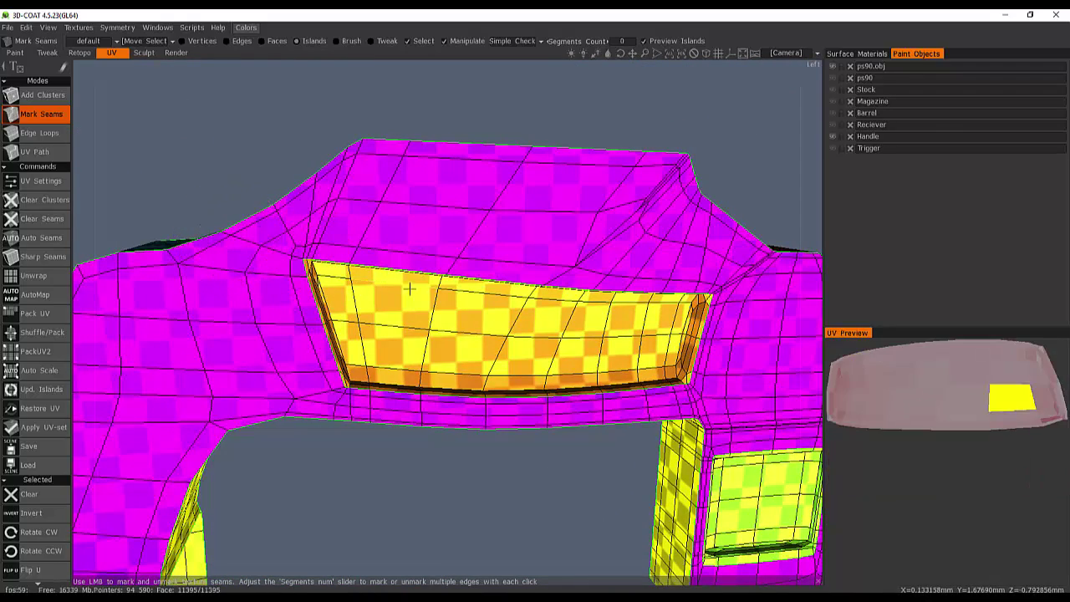
pyautogui.moveTo(410, 286); pyautogui.dragTo(382, 282, button='middle')
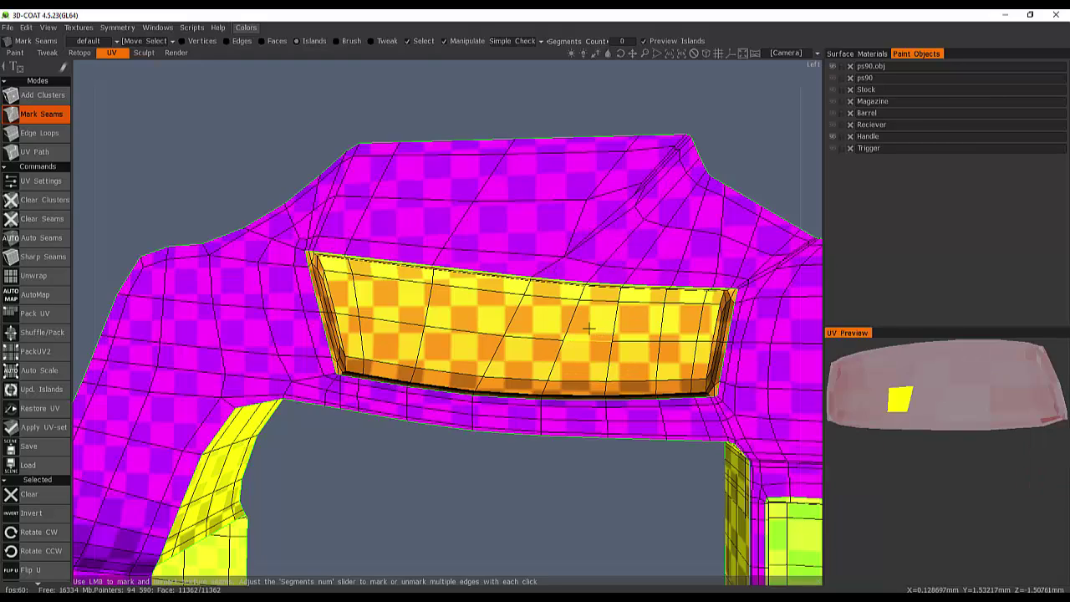
pyautogui.scroll(-3, 589, 329)
pyautogui.moveTo(589, 329); pyautogui.dragTo(429, 313, button='middle')
pyautogui.scroll(5, 558, 304)
pyautogui.moveTo(523, 311); pyautogui.dragTo(397, 243, button='middle')
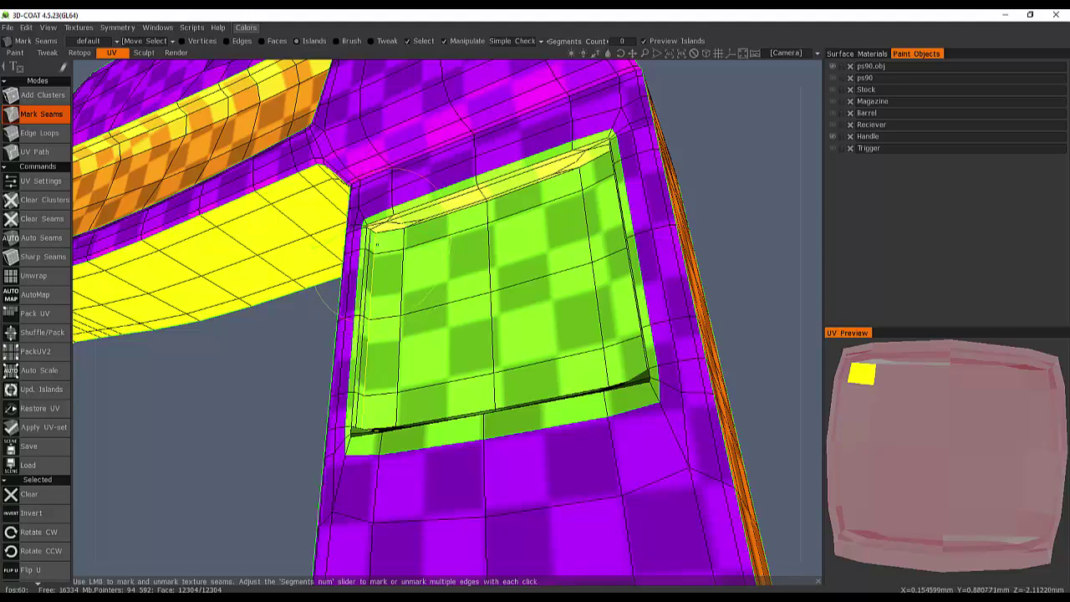
pyautogui.keyDown('alt'); pyautogui.moveTo(449, 279); pyautogui.dragTo(547, 344); pyautogui.keyUp('alt')
pyautogui.press('KP_4')
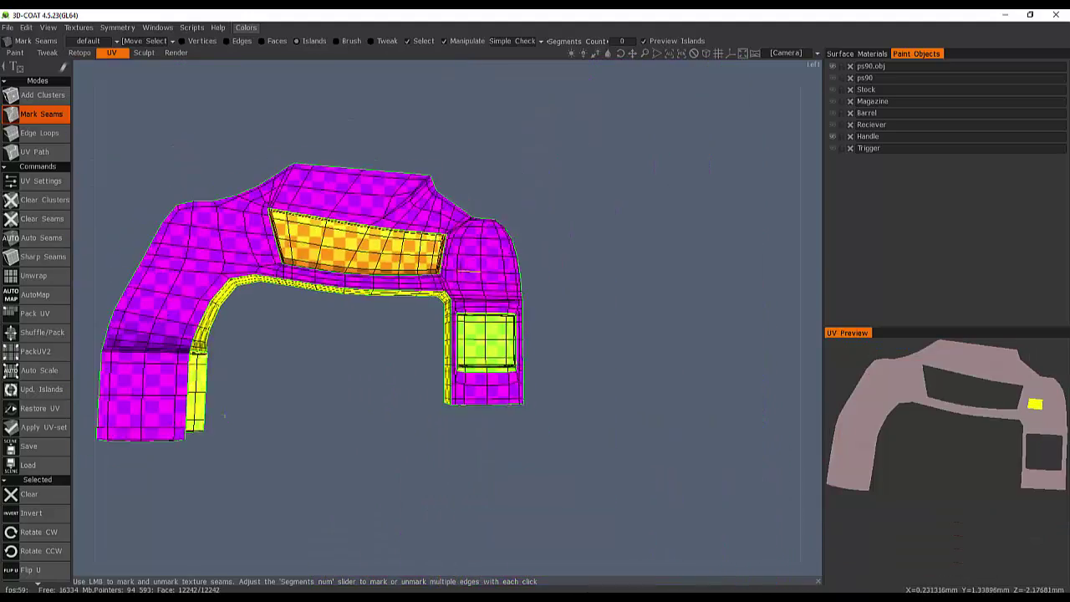
pyautogui.keyDown('alt'); pyautogui.moveTo(473, 281); pyautogui.dragTo(132, 452, button='right'); pyautogui.keyUp('alt')
pyautogui.keyDown('alt'); pyautogui.moveTo(481, 278); pyautogui.dragTo(537, 266); pyautogui.keyUp('alt')
pyautogui.press('KP_4')
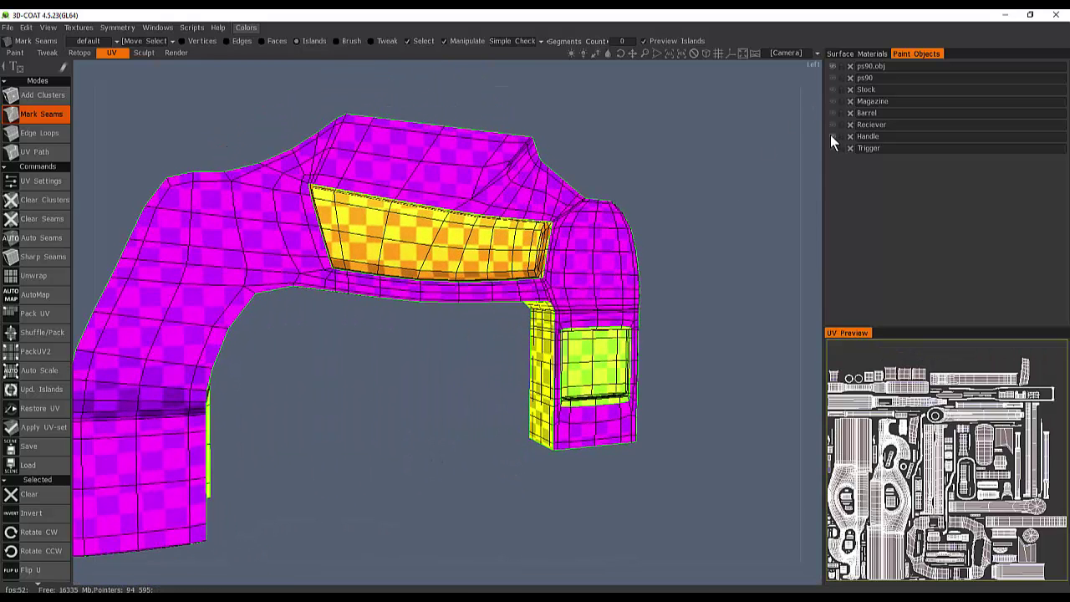
# - Hide the Handle object and show only the Trigger, centred in the view
pyautogui.click(832, 137)
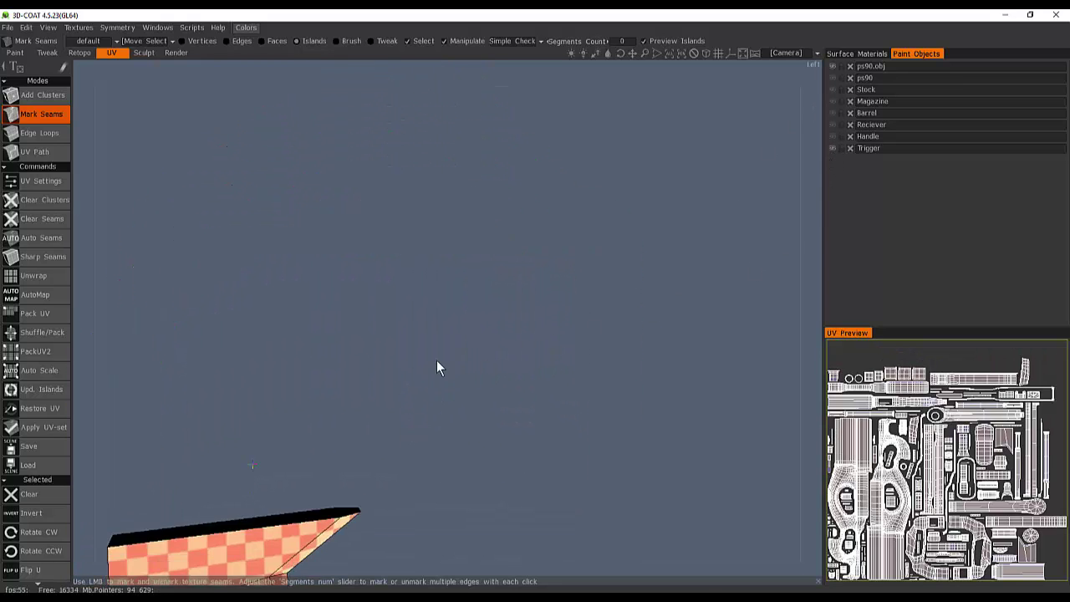
pyautogui.keyDown('alt'); pyautogui.moveTo(158, 541); pyautogui.dragTo(401, 273, button='middle'); pyautogui.keyUp('alt')
pyautogui.keyDown('alt'); pyautogui.moveTo(401, 272); pyautogui.dragTo(455, 314); pyautogui.keyUp('alt')
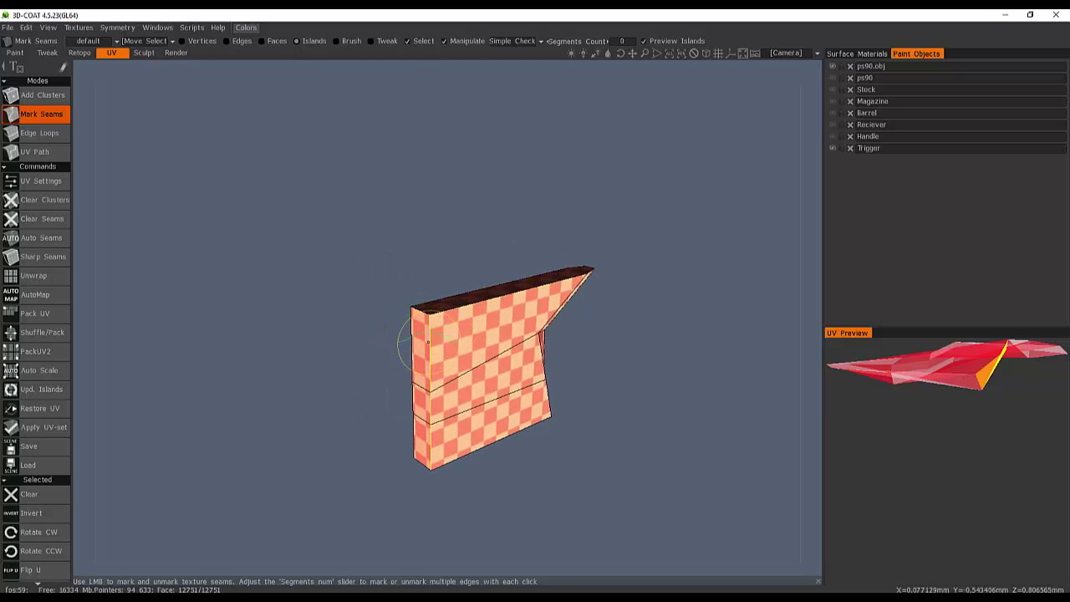
# - Mark seams around the outline of one side face of the Trigger to separate it as its own island
pyautogui.keyDown('alt'); pyautogui.moveTo(445, 361); pyautogui.dragTo(397, 231); pyautogui.keyUp('alt')
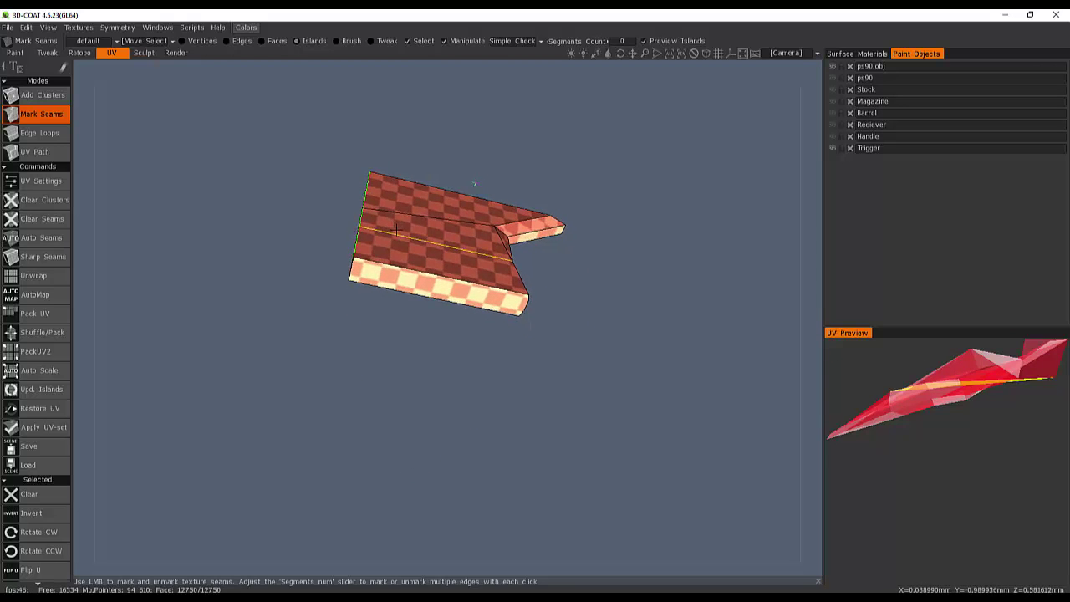
pyautogui.keyDown('alt'); pyautogui.moveTo(423, 271); pyautogui.dragTo(378, 189); pyautogui.keyUp('alt')
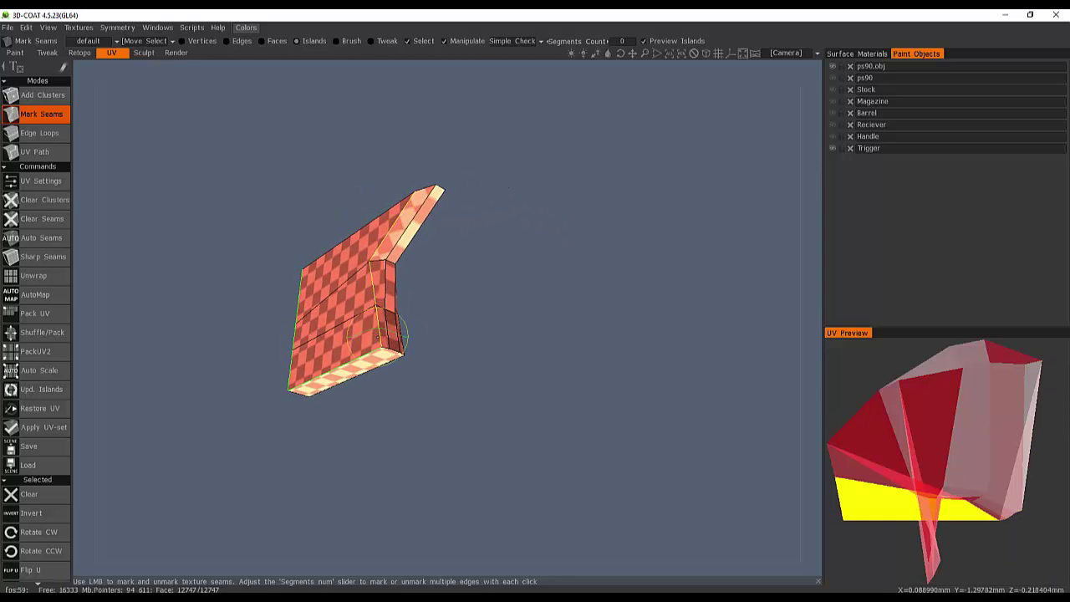
pyautogui.keyDown('alt'); pyautogui.moveTo(376, 189); pyautogui.dragTo(374, 250); pyautogui.keyUp('alt')
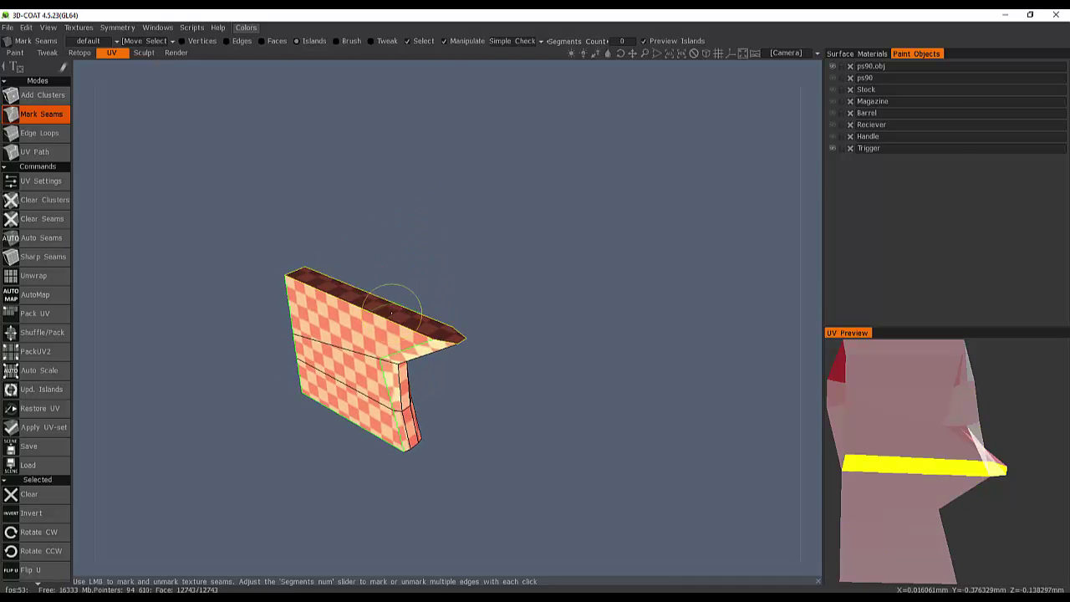
pyautogui.keyDown('alt'); pyautogui.moveTo(387, 321); pyautogui.dragTo(316, 318); pyautogui.keyUp('alt')
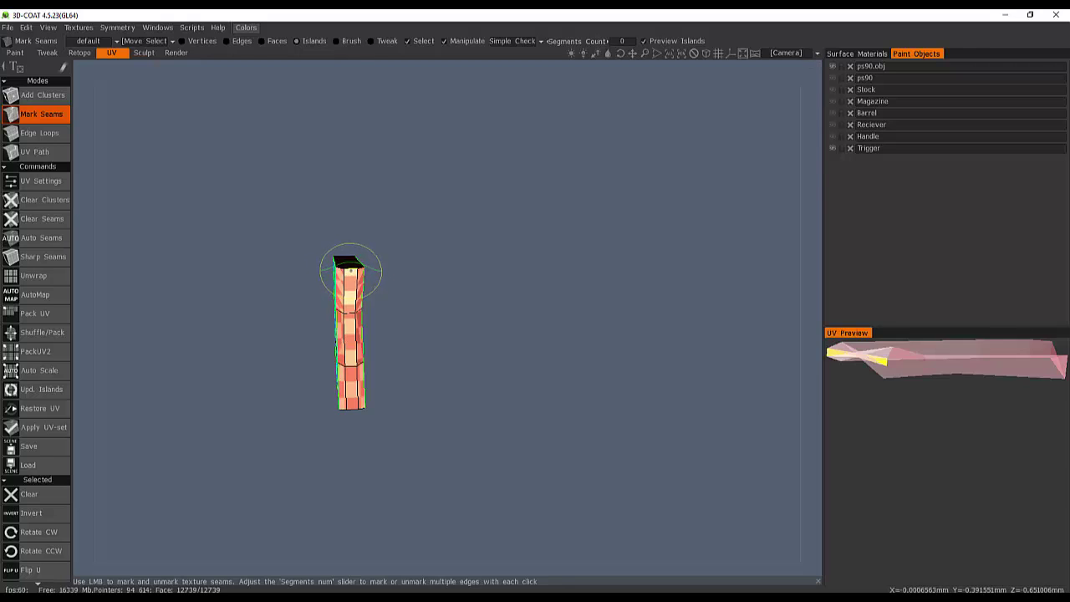
# - Mark seams along the Trigger's opposite side outline and the short edges of its bottom face to separate the bottom island
pyautogui.moveTo(370, 285); pyautogui.dragTo(390, 351)
pyautogui.scroll(5, 401, 286)
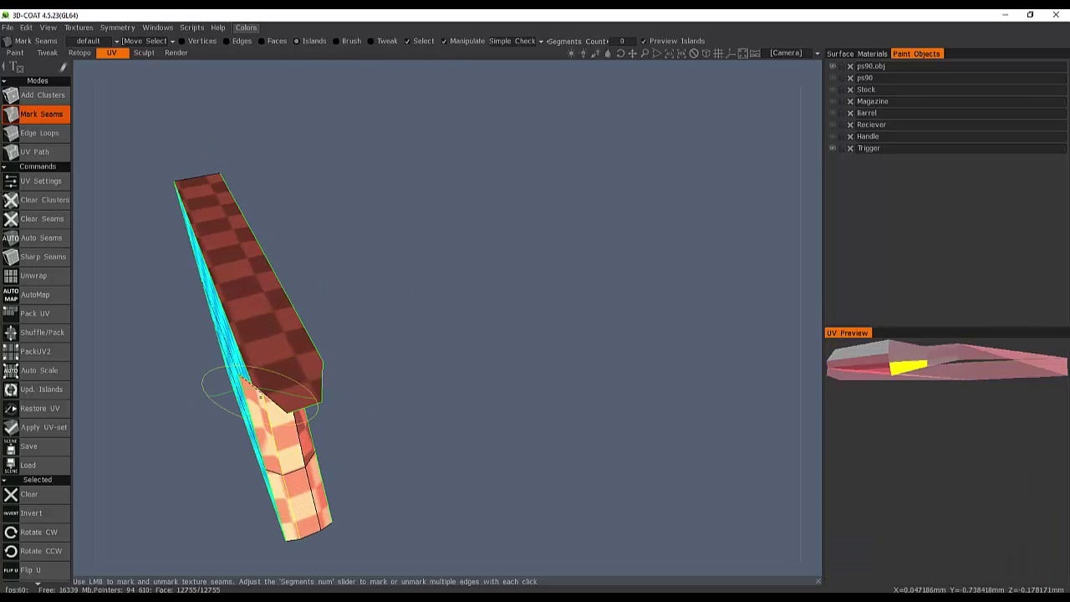
pyautogui.moveTo(316, 321); pyautogui.dragTo(496, 327)
pyautogui.moveTo(334, 306)
pyautogui.mouseDown()
pyautogui.moveTo(399, 290)
pyautogui.moveTo(286, 261)
pyautogui.moveTo(230, 224)
pyautogui.mouseUp()
pyautogui.moveTo(347, 260); pyautogui.dragTo(344, 232)
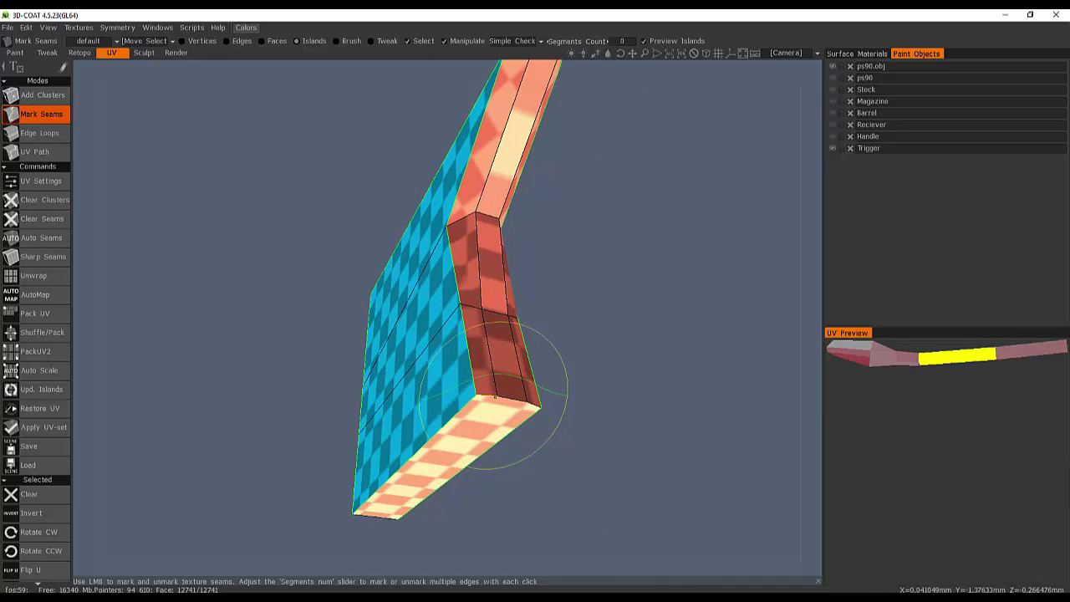
pyautogui.click(536, 404)
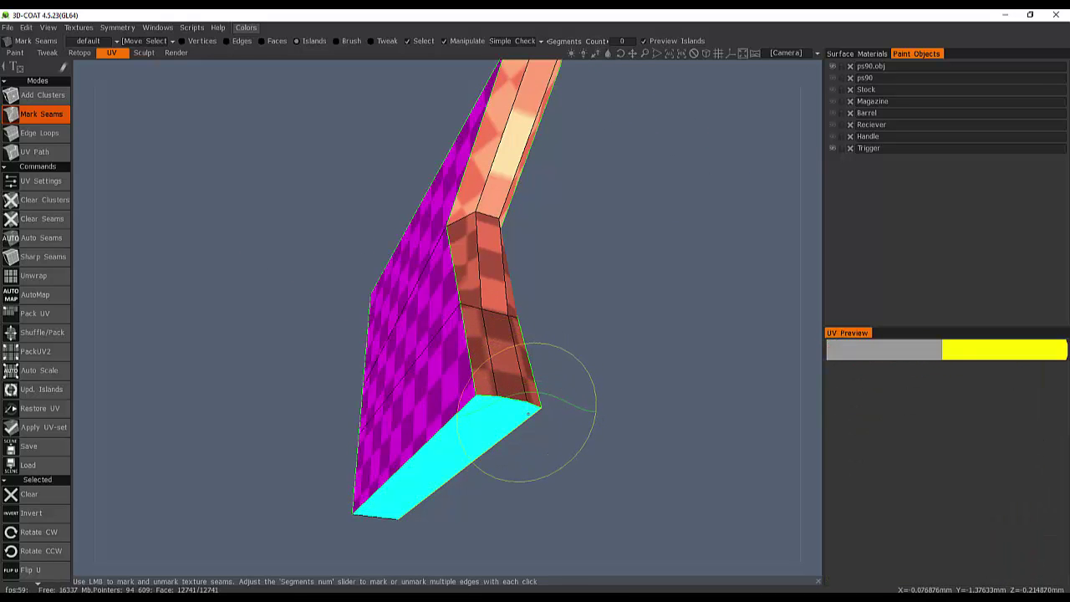
pyautogui.moveTo(544, 368); pyautogui.dragTo(746, 258)
# - Hide the Trigger, show only the Reciever object and bring its rear end into view
pyautogui.click(831, 148)
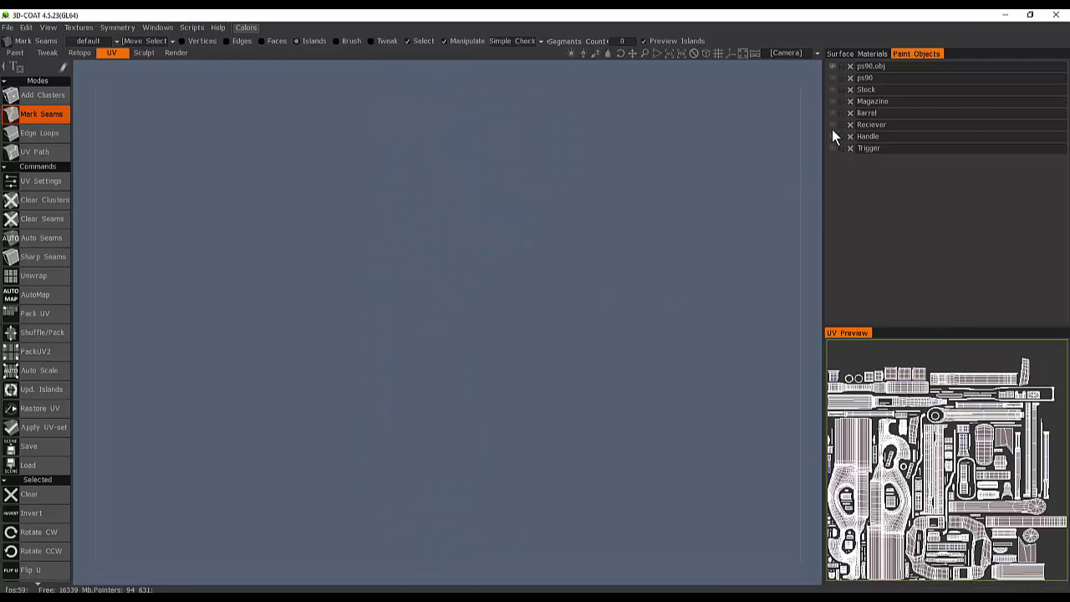
pyautogui.click(831, 124)
pyautogui.moveTo(497, 246); pyautogui.dragTo(424, 236)
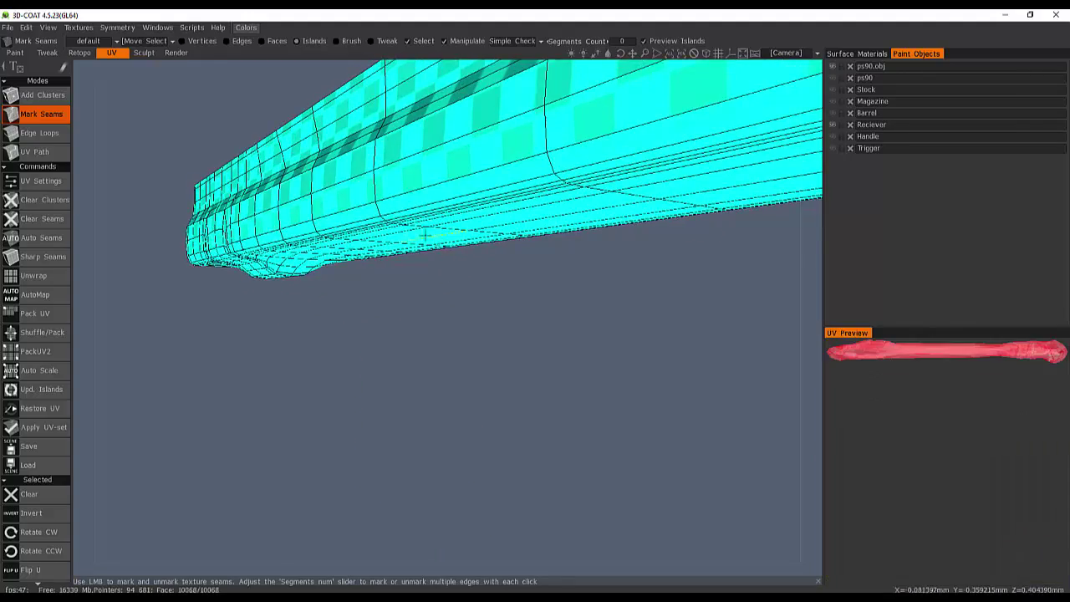
pyautogui.scroll(-3, 425, 235)
pyautogui.moveTo(424, 236); pyautogui.dragTo(353, 346, button='middle')
pyautogui.moveTo(353, 346); pyautogui.dragTo(503, 329)
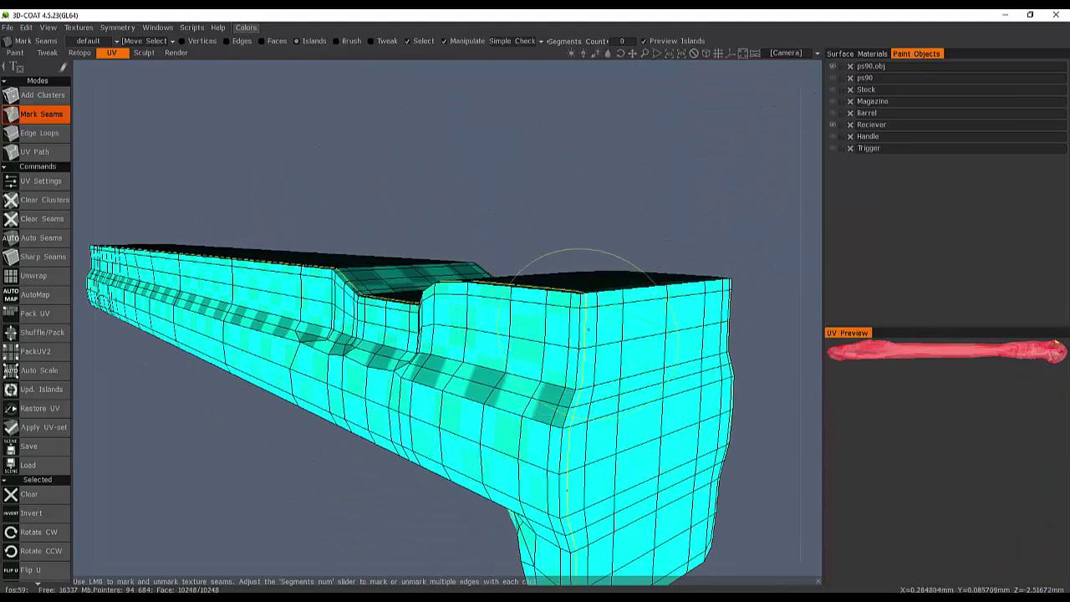
# - Mark seams along the vertical corner edges of the Reciever's ends to separate the end faces from the long sides
pyautogui.click(586, 330)
pyautogui.keyDown('alt'); pyautogui.moveTo(576, 356); pyautogui.dragTo(529, 358); pyautogui.keyUp('alt')
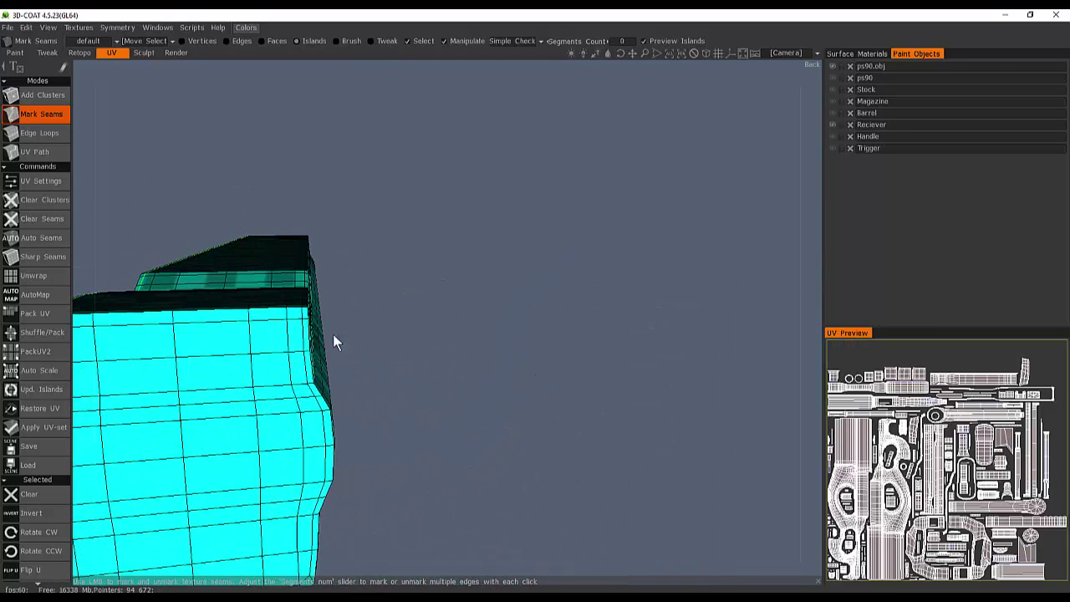
pyautogui.keyDown('alt'); pyautogui.moveTo(302, 335); pyautogui.dragTo(463, 300); pyautogui.keyUp('alt')
pyautogui.click(463, 337)
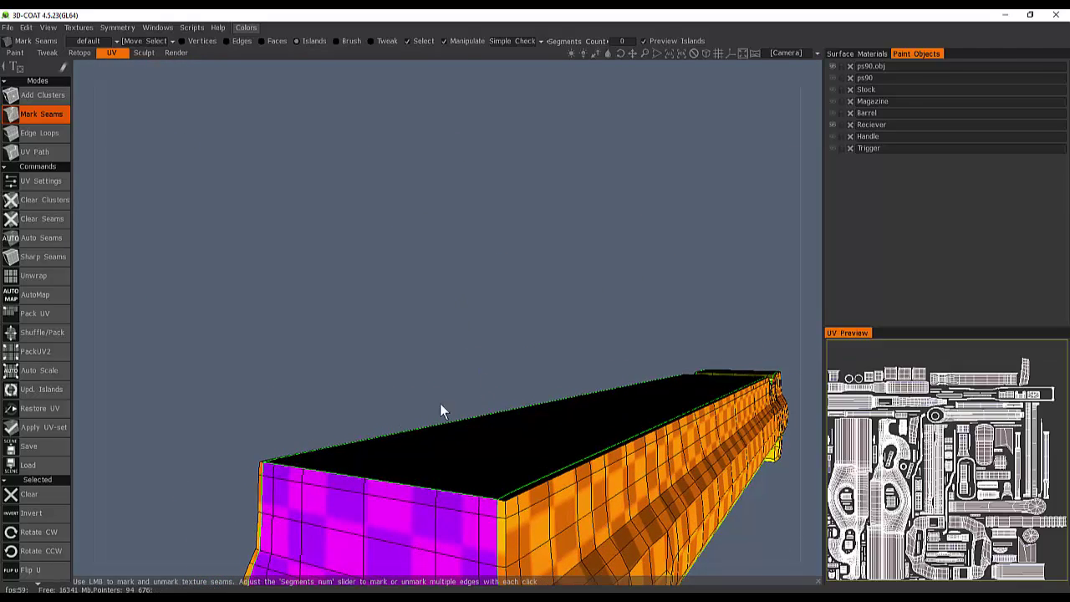
pyautogui.keyDown('alt'); pyautogui.moveTo(441, 410); pyautogui.dragTo(536, 228); pyautogui.keyUp('alt')
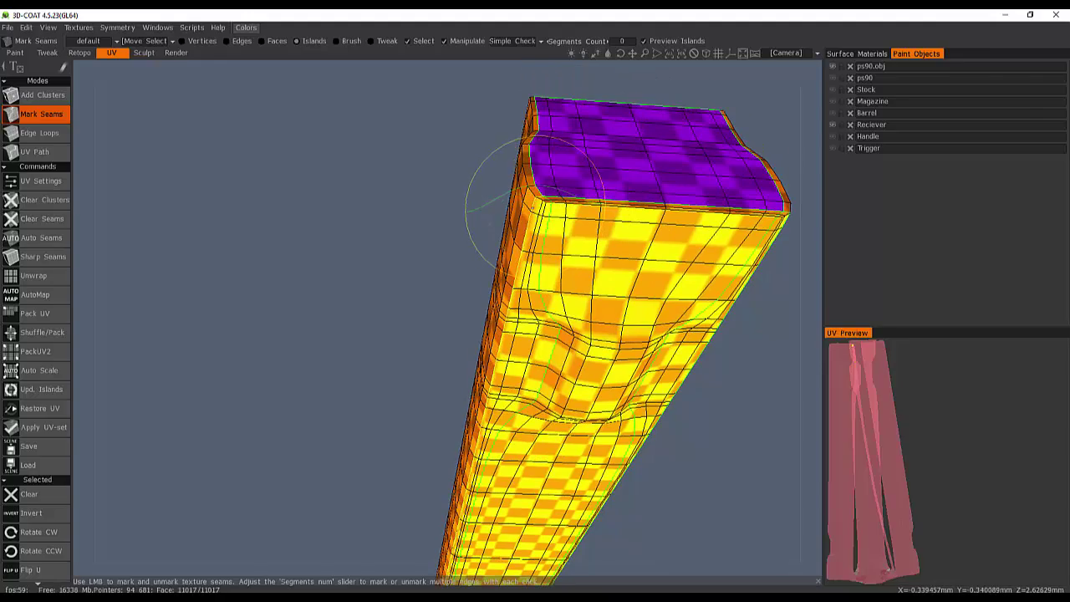
# - Mark seams on the Reciever's underside along the inner edges of the rear lug to separate the bottom panel
pyautogui.keyDown('alt'); pyautogui.moveTo(502, 340); pyautogui.dragTo(314, 288); pyautogui.keyUp('alt')
pyautogui.scroll(5, 340, 296)
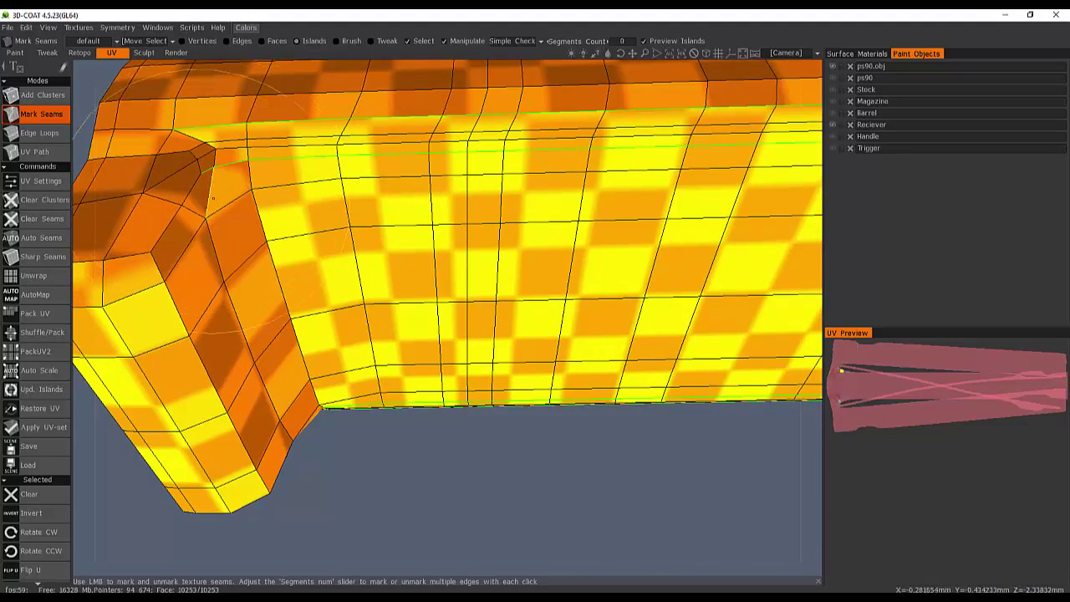
pyautogui.click(212, 239)
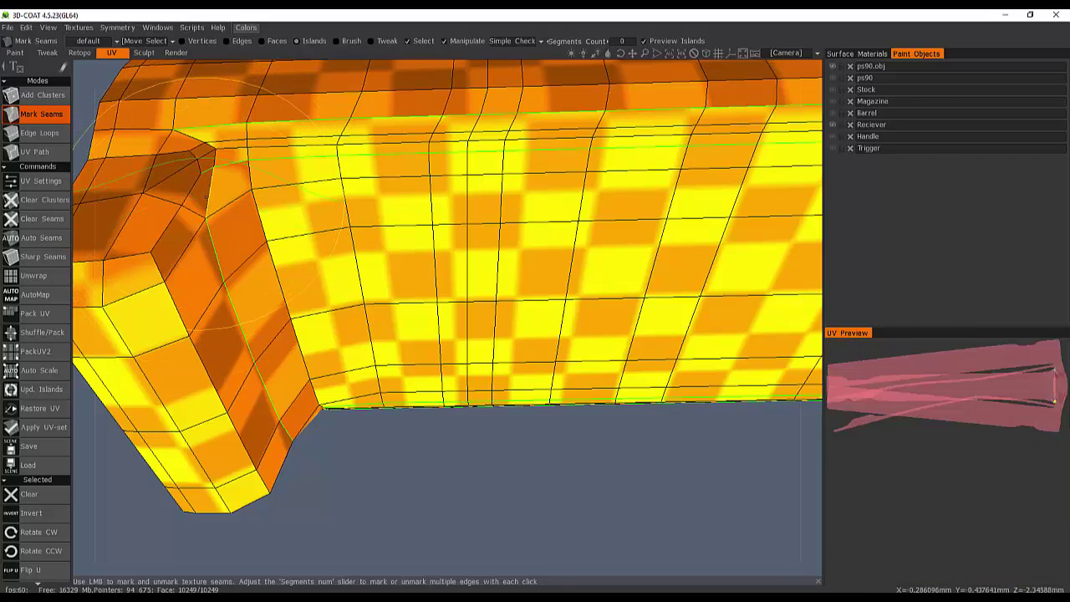
pyautogui.click(204, 197)
pyautogui.keyDown('alt'); pyautogui.moveTo(259, 242); pyautogui.dragTo(493, 397); pyautogui.keyUp('alt')
pyautogui.click(341, 409)
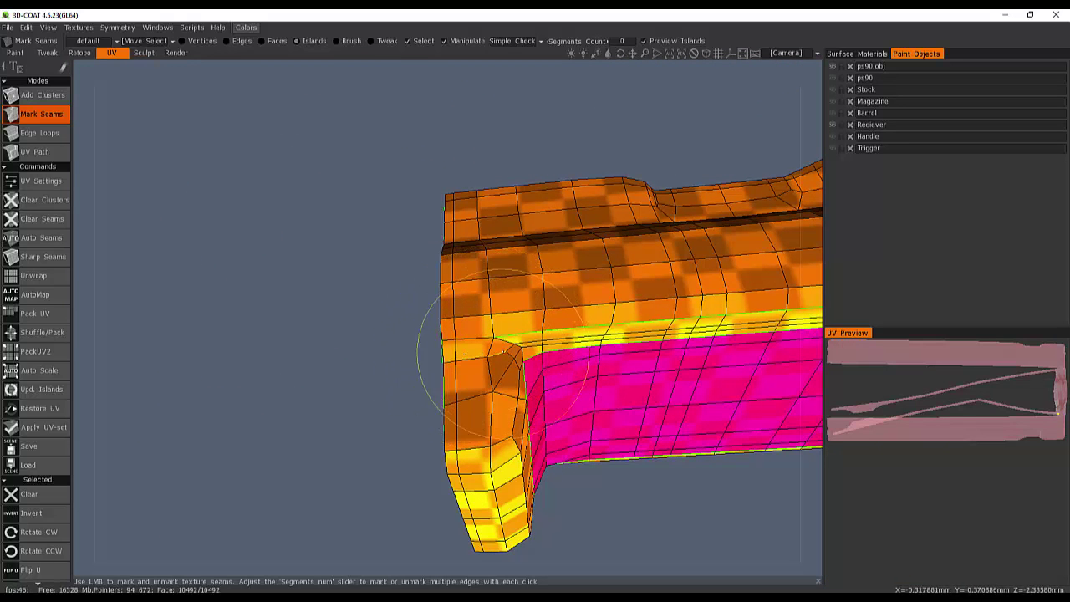
# - Remove the seams between the narrow bevel strips and the Reciever's bottom panel to merge them into one island
pyautogui.keyDown('alt'); pyautogui.moveTo(502, 353); pyautogui.dragTo(435, 341); pyautogui.keyUp('alt')
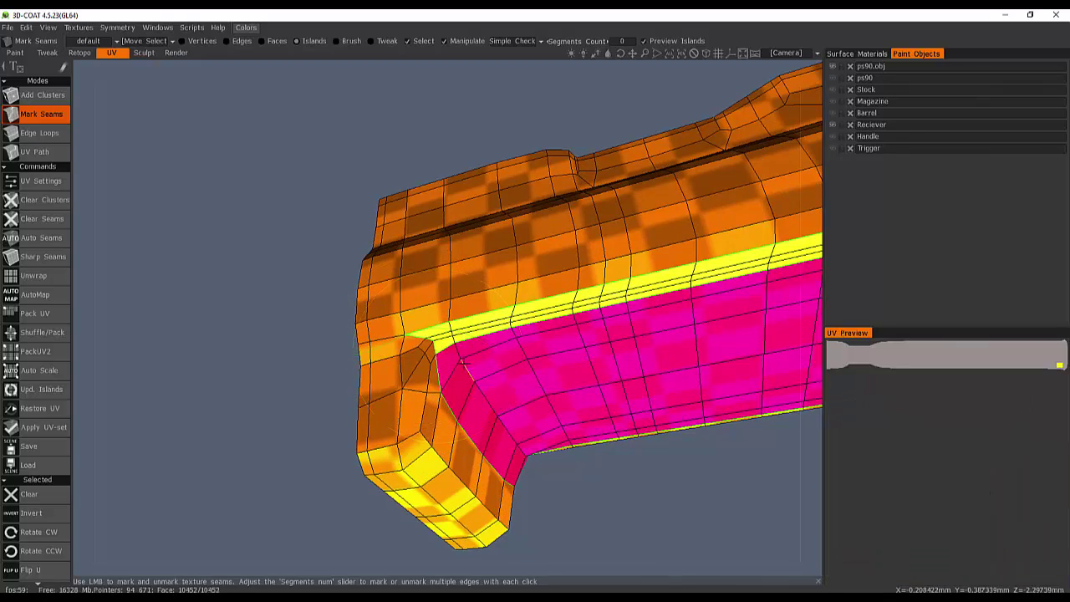
pyautogui.keyDown('alt'); pyautogui.moveTo(393, 345); pyautogui.dragTo(325, 377); pyautogui.keyUp('alt')
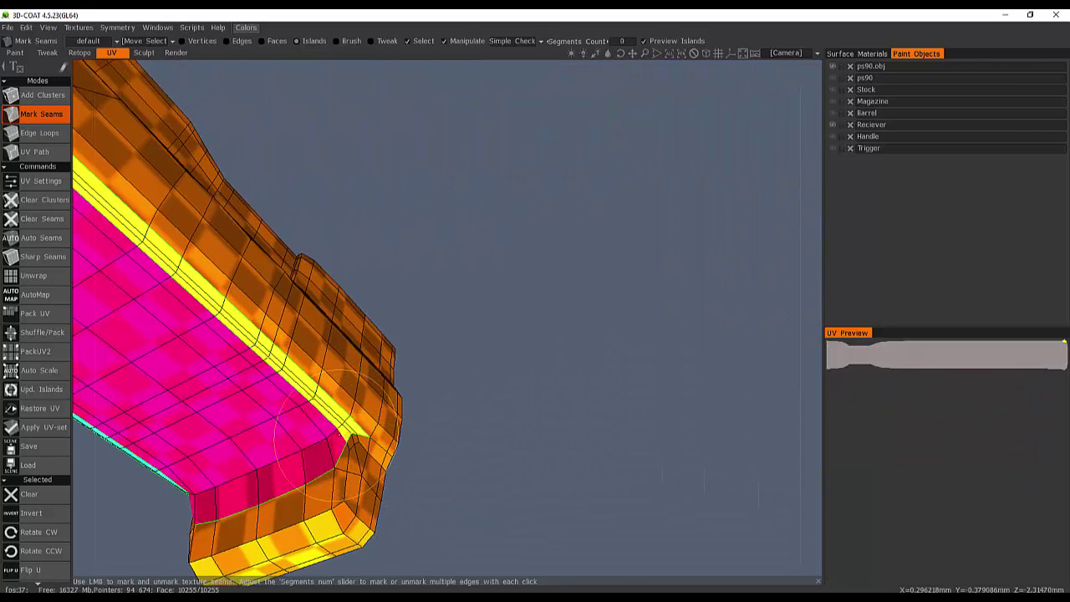
pyautogui.keyDown('alt'); pyautogui.moveTo(266, 400); pyautogui.dragTo(429, 394); pyautogui.keyUp('alt')
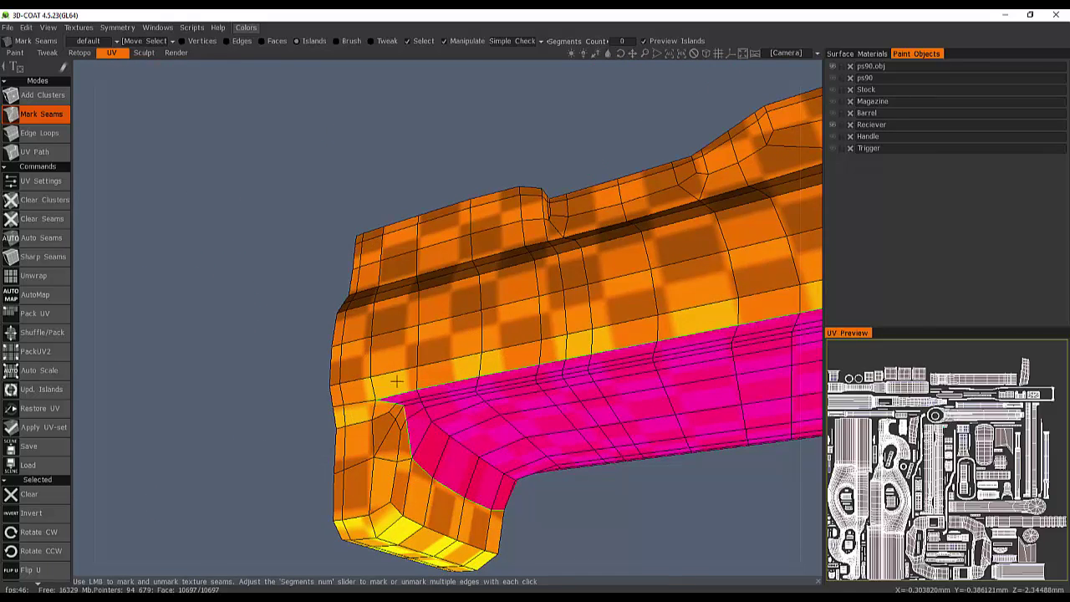
pyautogui.scroll(-3, 396, 385)
# - Mark seams around the rear lug to separate it from the Reciever's sides and end face
pyautogui.keyDown('alt'); pyautogui.moveTo(391, 396); pyautogui.dragTo(676, 418); pyautogui.keyUp('alt')
pyautogui.click(566, 397)
pyautogui.keyDown('alt'); pyautogui.moveTo(506, 405); pyautogui.dragTo(457, 279); pyautogui.keyUp('alt')
pyautogui.moveTo(456, 280)
pyautogui.keyDown('alt'); pyautogui.mouseDown(button='right')
pyautogui.moveTo(399, 275)
pyautogui.moveTo(456, 282)
pyautogui.mouseUp(button='right'); pyautogui.keyUp('alt')
pyautogui.keyDown('alt'); pyautogui.moveTo(457, 282); pyautogui.dragTo(483, 250); pyautogui.keyUp('alt')
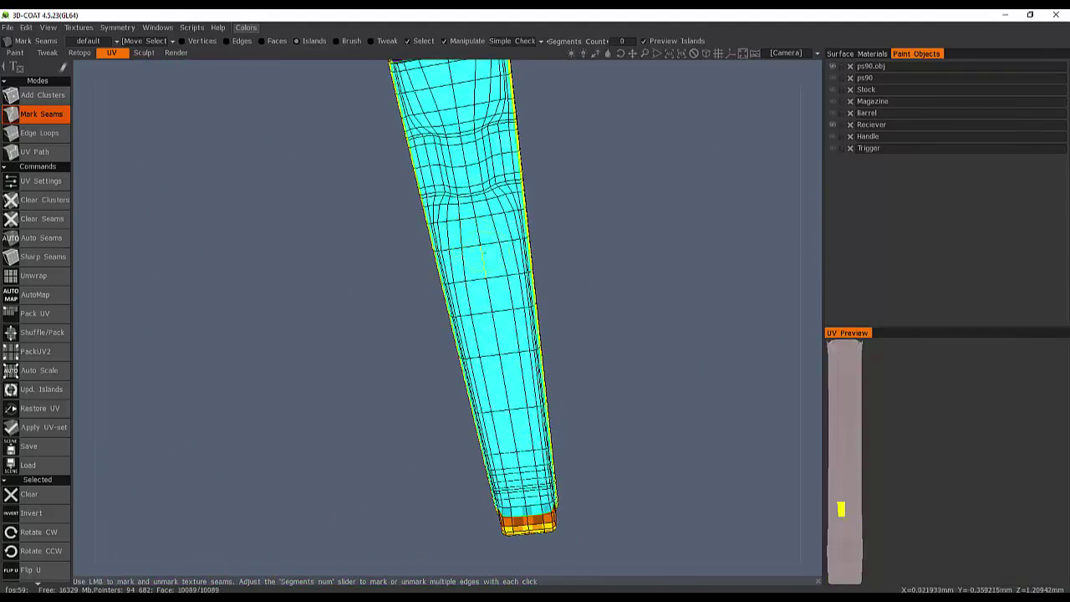
pyautogui.keyDown('alt'); pyautogui.moveTo(486, 313); pyautogui.dragTo(435, 334); pyautogui.keyUp('alt')
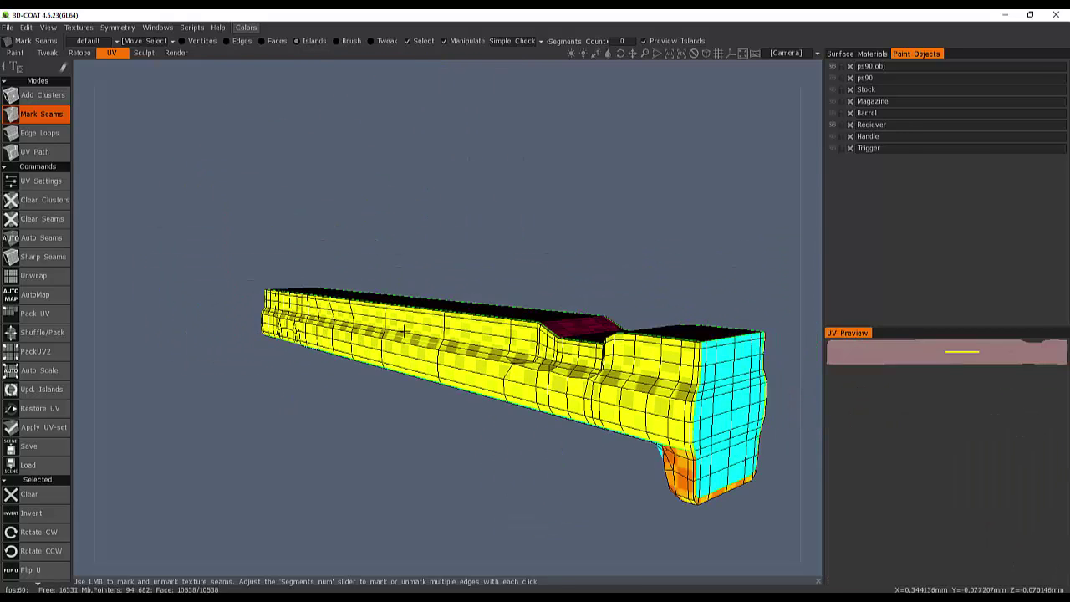
# - Hide the Reciever and show only the Barrel, centred in the view
pyautogui.click(832, 125)
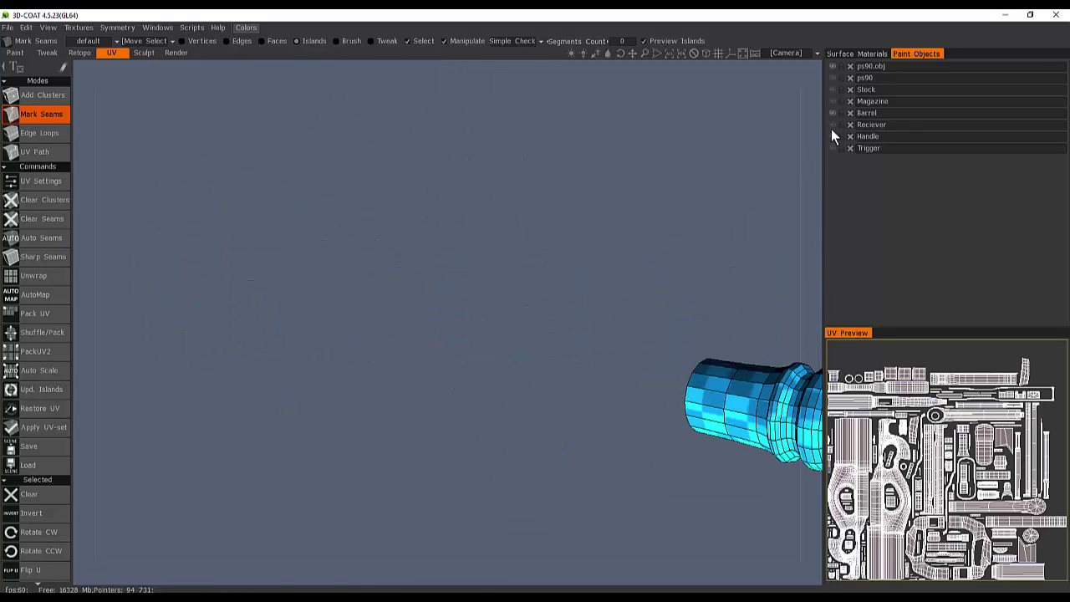
pyautogui.keyDown('alt'); pyautogui.moveTo(515, 340); pyautogui.dragTo(234, 230, button='middle'); pyautogui.keyUp('alt')
pyautogui.scroll(-5, 318, 258)
pyautogui.scroll(3, 402, 274)
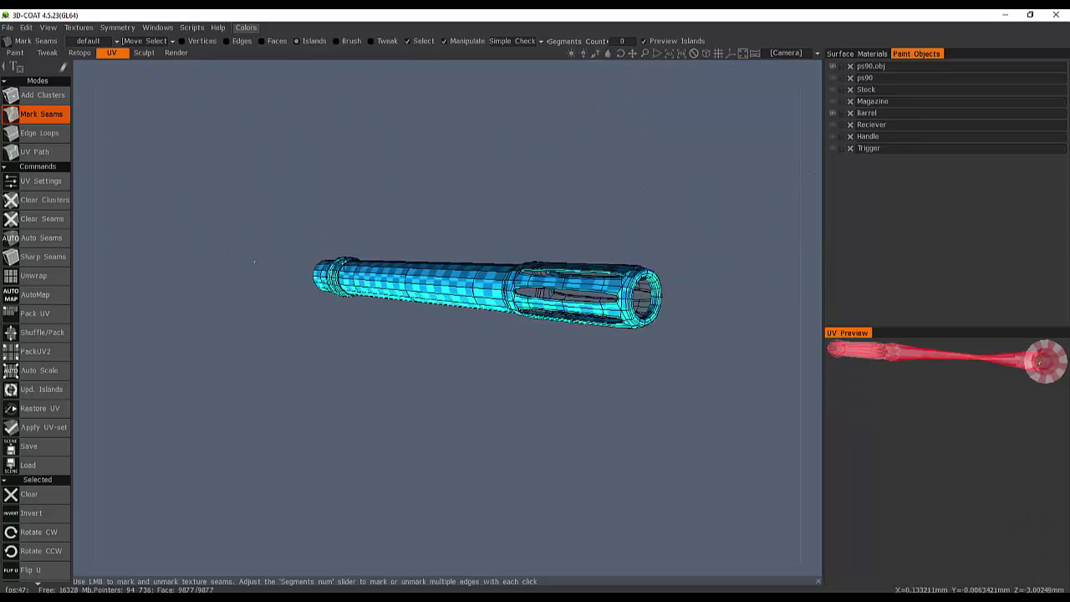
pyautogui.keyDown('alt'); pyautogui.moveTo(465, 289); pyautogui.dragTo(453, 321); pyautogui.keyUp('alt')
pyautogui.keyDown('alt'); pyautogui.moveTo(452, 321); pyautogui.dragTo(443, 263, button='middle'); pyautogui.keyUp('alt')
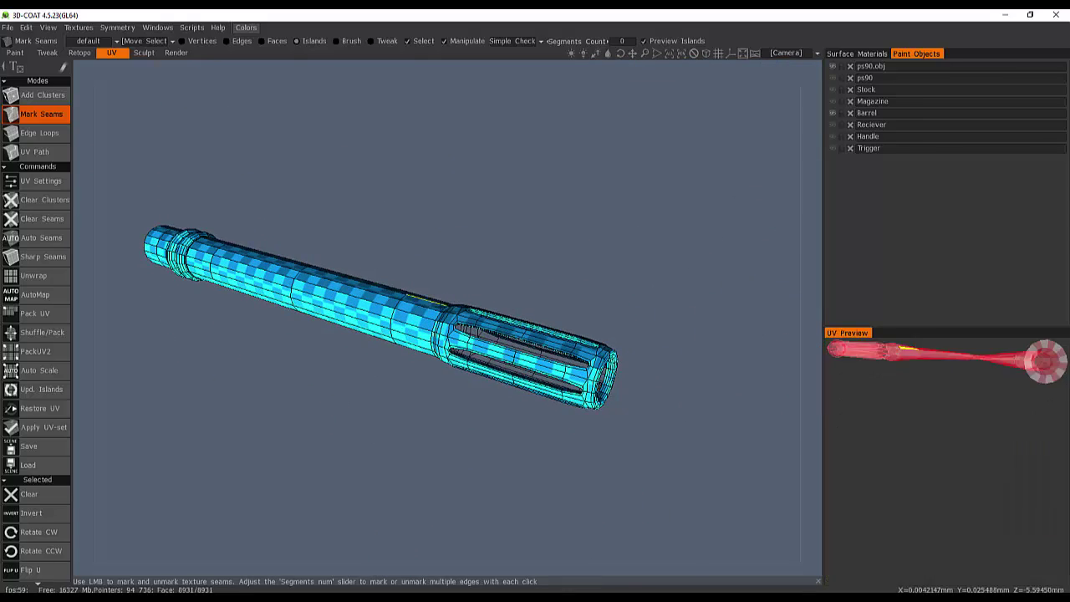
# - Mark seams around the outlines of the first slots in the Barrel's muzzle section to separate their inner walls
pyautogui.scroll(3, 432, 284)
pyautogui.scroll(3, 432, 292)
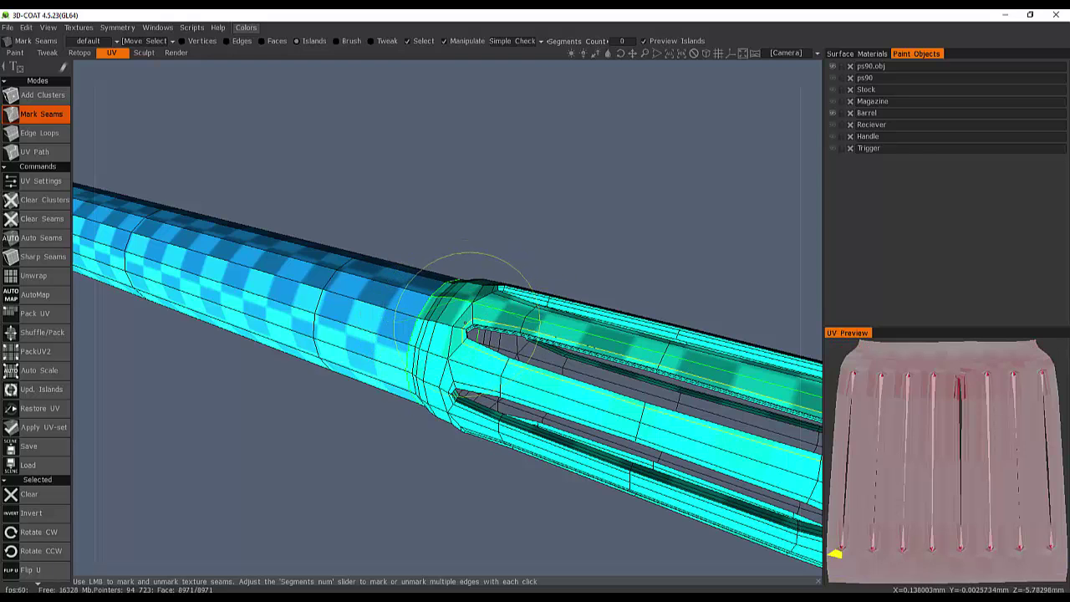
pyautogui.click(465, 313)
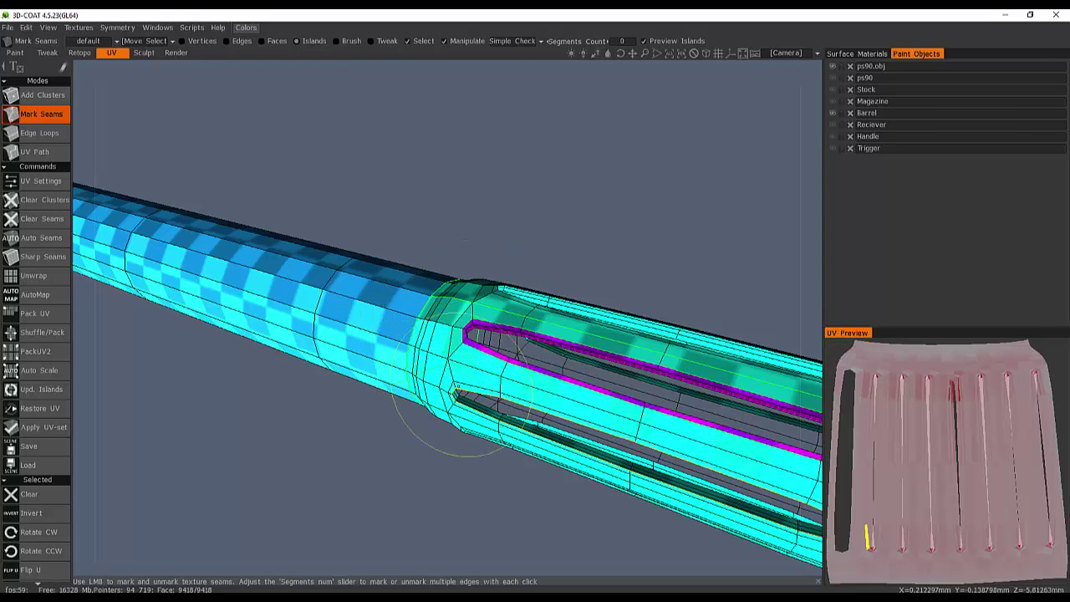
pyautogui.click(462, 395)
pyautogui.keyDown('alt'); pyautogui.moveTo(469, 399); pyautogui.dragTo(484, 362); pyautogui.keyUp('alt')
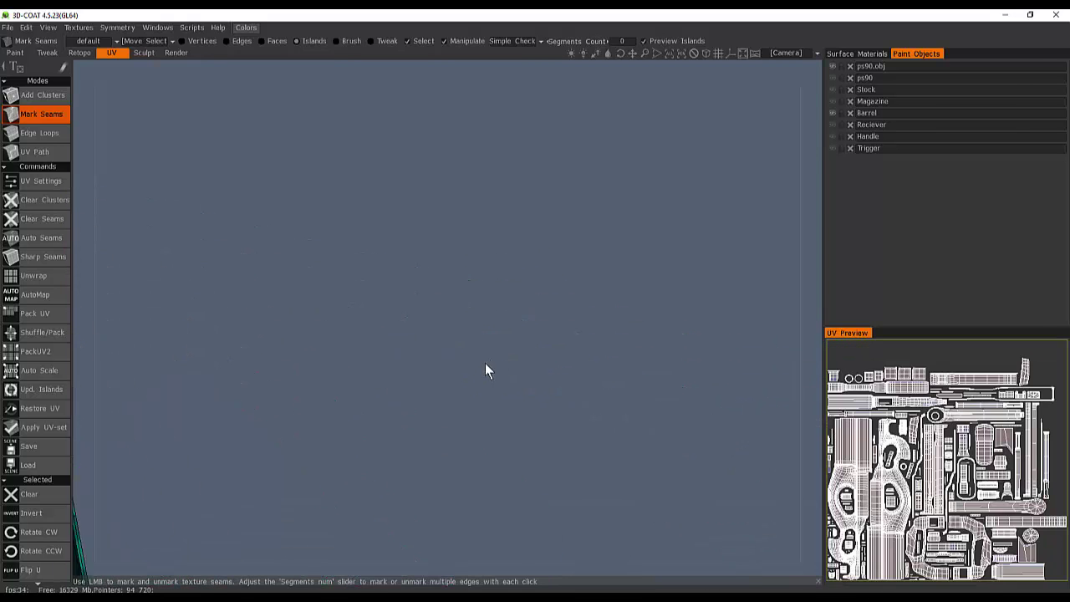
pyautogui.keyDown('alt'); pyautogui.moveTo(363, 311); pyautogui.dragTo(392, 353); pyautogui.keyUp('alt')
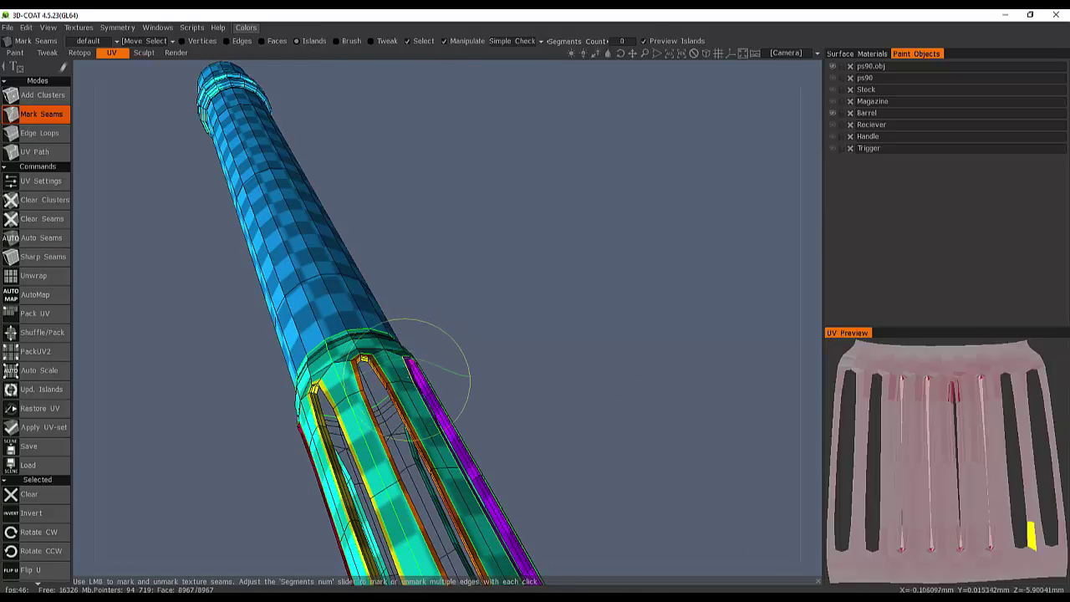
# - Mark seams around the remaining slots on the other sides of the Barrel's muzzle section
pyautogui.keyDown('alt'); pyautogui.moveTo(416, 375); pyautogui.dragTo(456, 246); pyautogui.keyUp('alt')
pyautogui.click(680, 53)
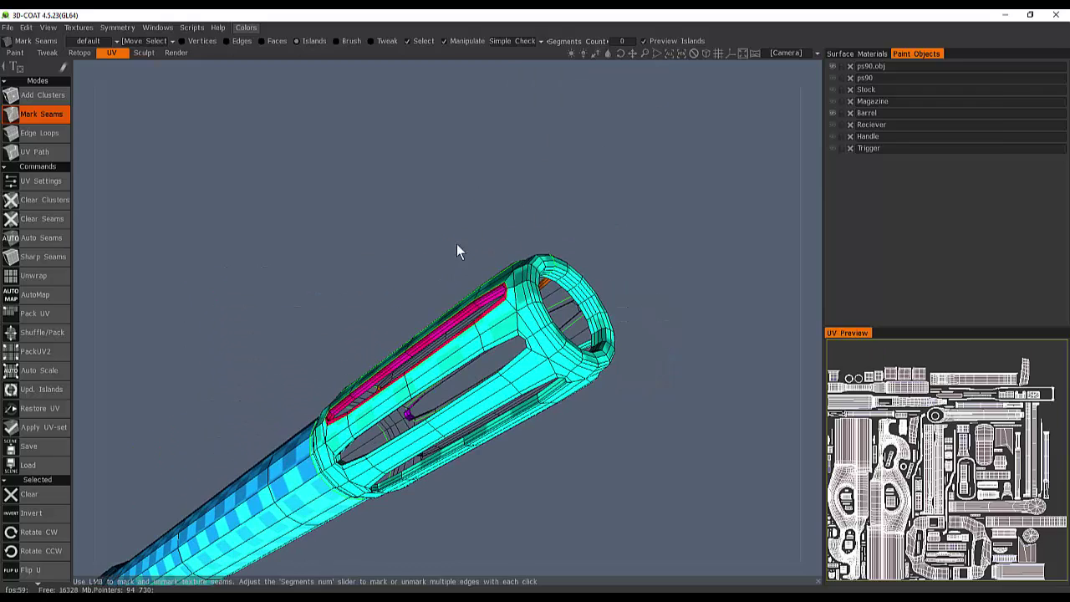
pyautogui.click(512, 335)
pyautogui.keyDown('alt'); pyautogui.moveTo(512, 334); pyautogui.dragTo(460, 323); pyautogui.keyUp('alt')
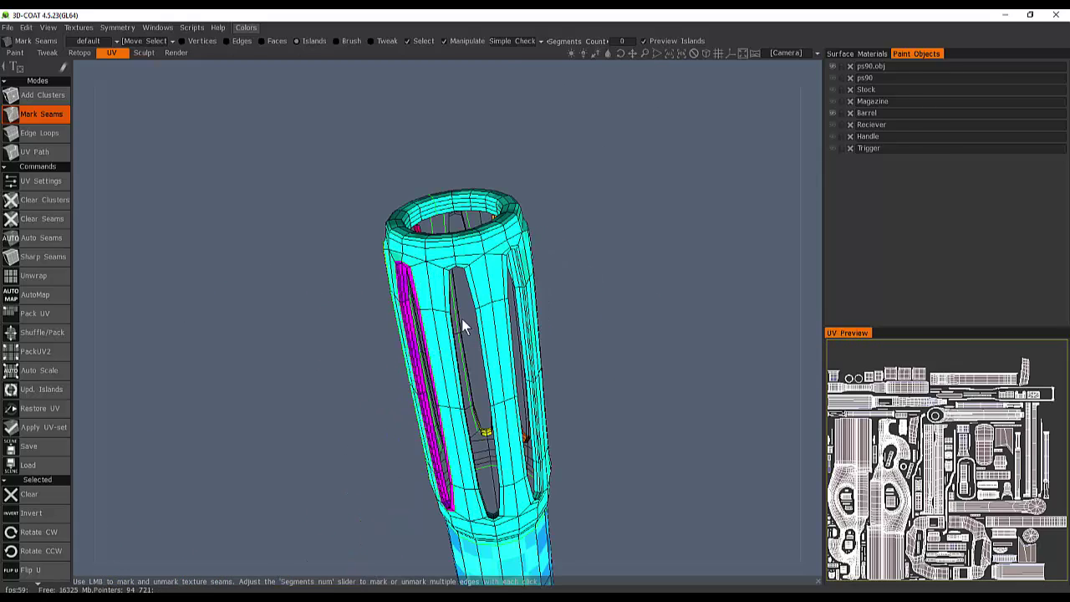
pyautogui.keyDown('alt'); pyautogui.moveTo(486, 432); pyautogui.dragTo(387, 363); pyautogui.keyUp('alt')
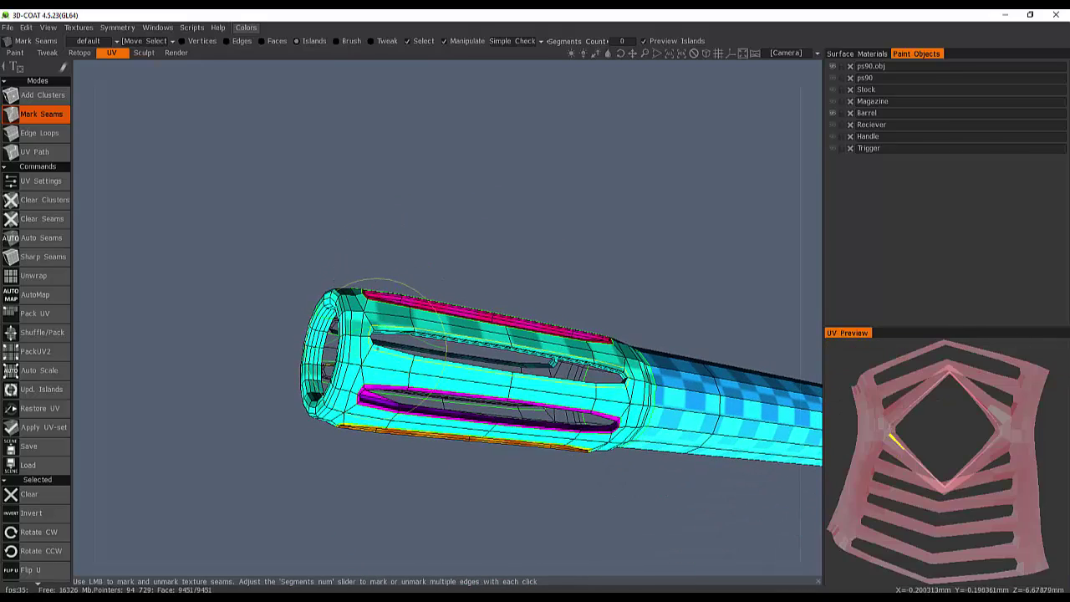
pyautogui.click(377, 348)
pyautogui.keyDown('alt'); pyautogui.moveTo(375, 351); pyautogui.dragTo(430, 425); pyautogui.keyUp('alt')
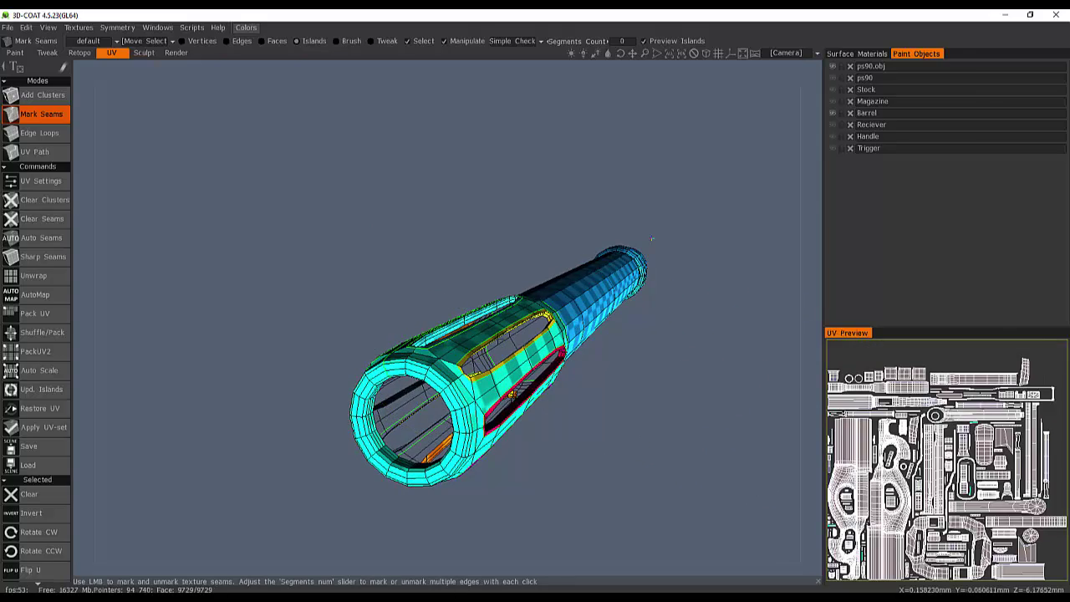
# - Mark a lengthwise seam along the Barrel's tube and a ring seam around the tube's middle
pyautogui.keyDown('alt'); pyautogui.moveTo(610, 376); pyautogui.dragTo(517, 335); pyautogui.keyUp('alt')
pyautogui.keyDown('alt'); pyautogui.moveTo(517, 367); pyautogui.dragTo(312, 298, button='middle'); pyautogui.keyUp('alt')
pyautogui.keyDown('alt'); pyautogui.moveTo(312, 298); pyautogui.dragTo(289, 334); pyautogui.keyUp('alt')
pyautogui.keyDown('alt'); pyautogui.moveTo(284, 325); pyautogui.dragTo(194, 295, button='right'); pyautogui.keyUp('alt')
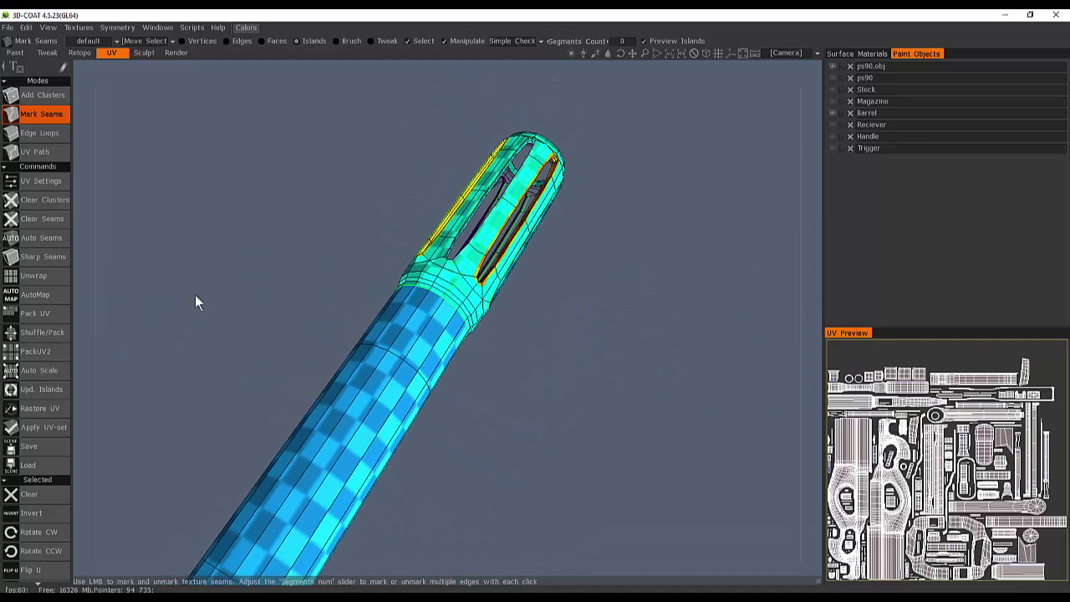
pyautogui.keyDown('alt'); pyautogui.moveTo(301, 434); pyautogui.dragTo(489, 167, button='middle'); pyautogui.keyUp('alt')
pyautogui.keyDown('alt'); pyautogui.moveTo(190, 376); pyautogui.dragTo(255, 393); pyautogui.keyUp('alt')
pyautogui.keyDown('alt'); pyautogui.moveTo(260, 394); pyautogui.dragTo(303, 388, button='right'); pyautogui.keyUp('alt')
pyautogui.keyDown('alt'); pyautogui.moveTo(326, 383); pyautogui.dragTo(350, 314, button='middle'); pyautogui.keyUp('alt')
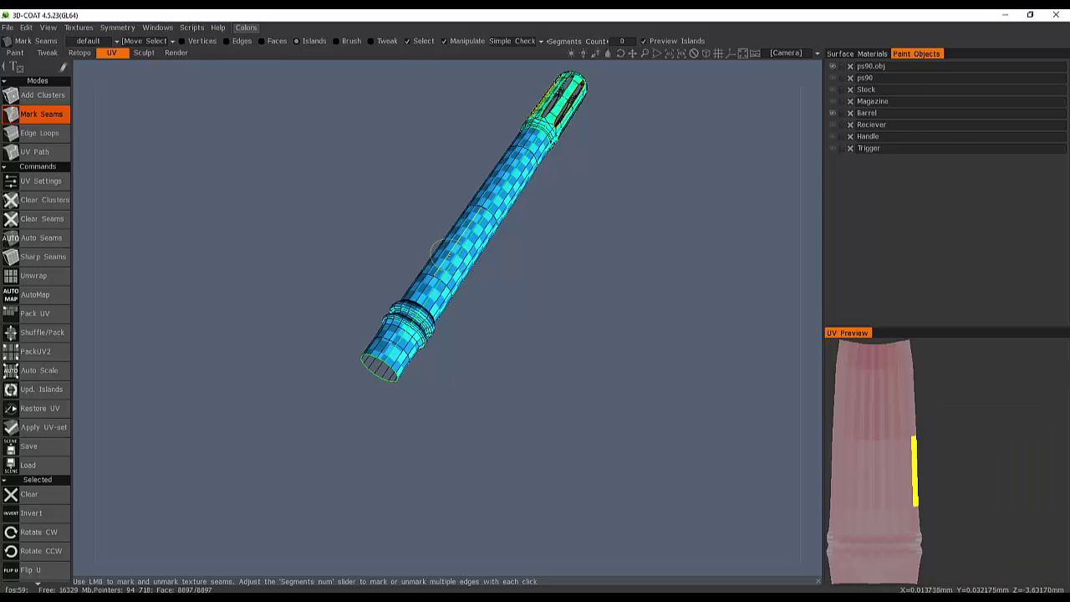
pyautogui.moveTo(425, 264); pyautogui.dragTo(339, 276)
pyautogui.click(518, 266)
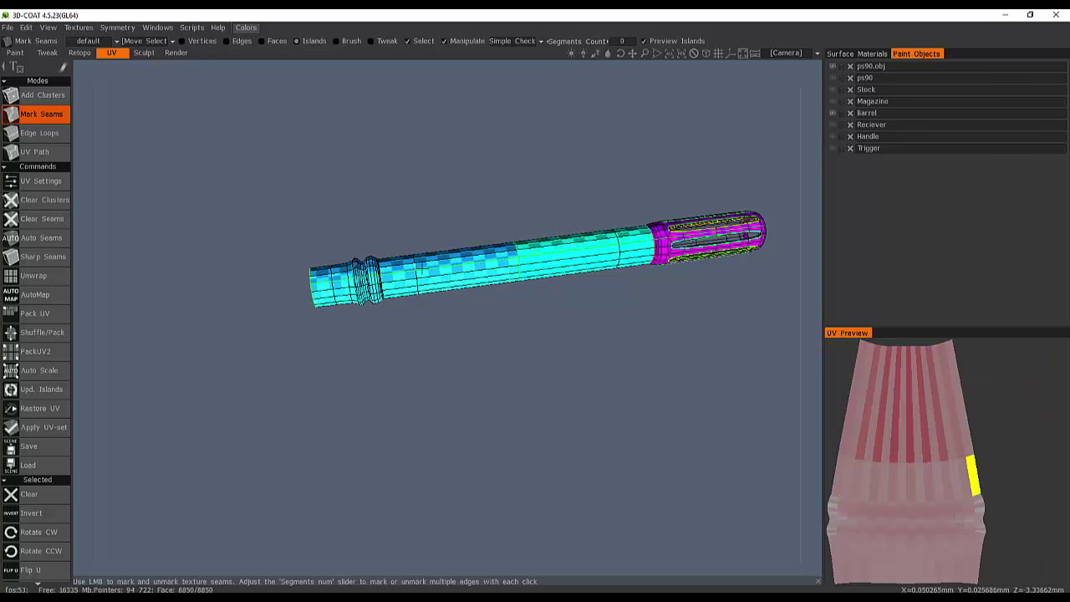
# - Mark ring seams in the groove between the Barrel's rear ridges and where the front ridge meets the tube
pyautogui.scroll(8, 328, 275)
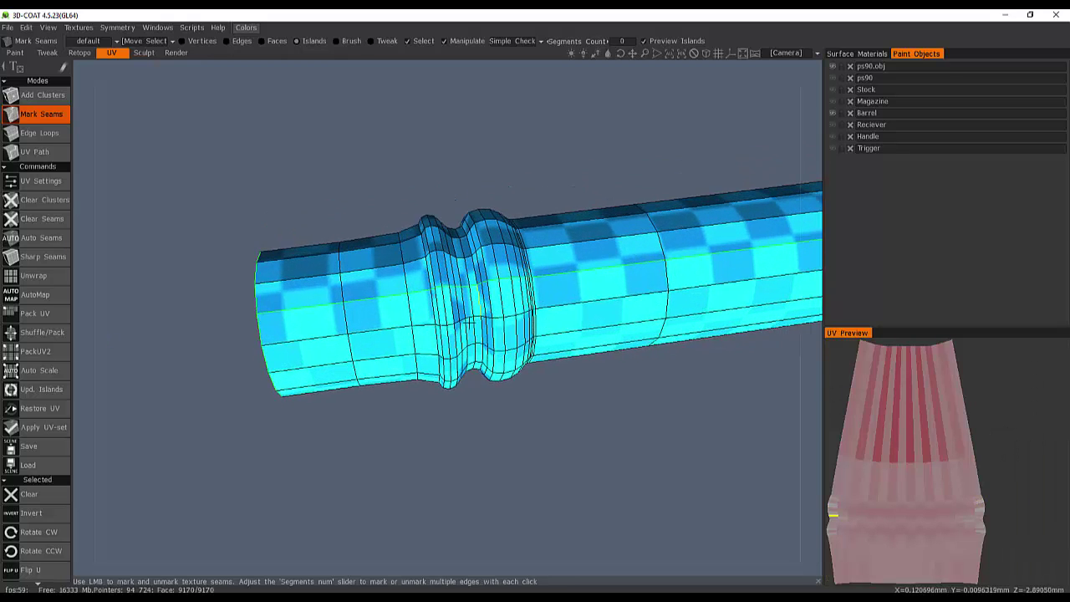
pyautogui.keyDown('alt'); pyautogui.moveTo(471, 323); pyautogui.dragTo(443, 329); pyautogui.keyUp('alt')
pyautogui.keyDown('alt'); pyautogui.moveTo(443, 329); pyautogui.dragTo(459, 286, button='middle'); pyautogui.keyUp('alt')
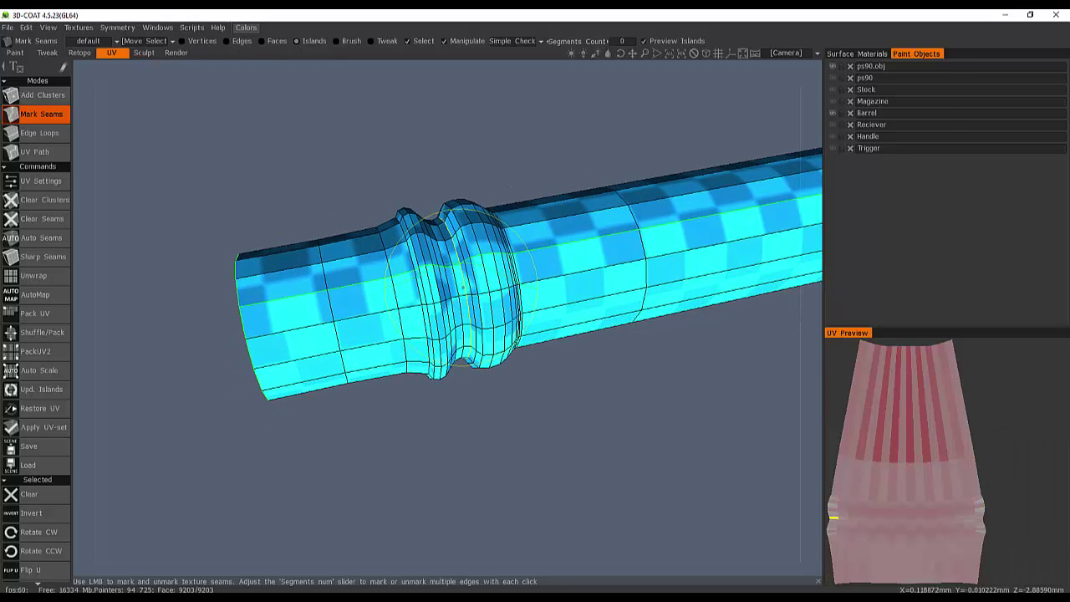
pyautogui.click(463, 286)
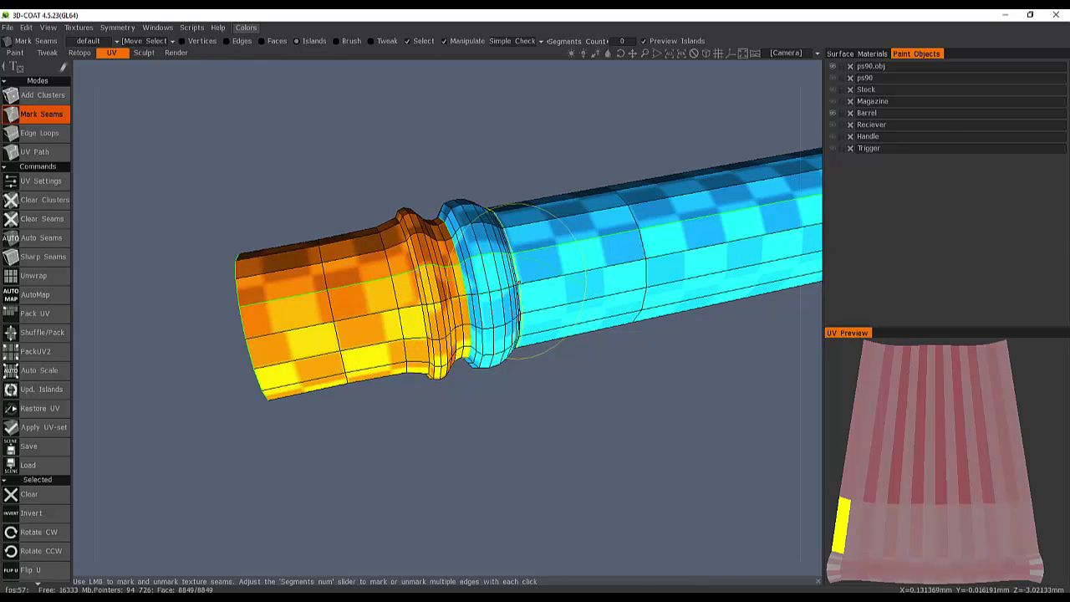
pyautogui.click(483, 295)
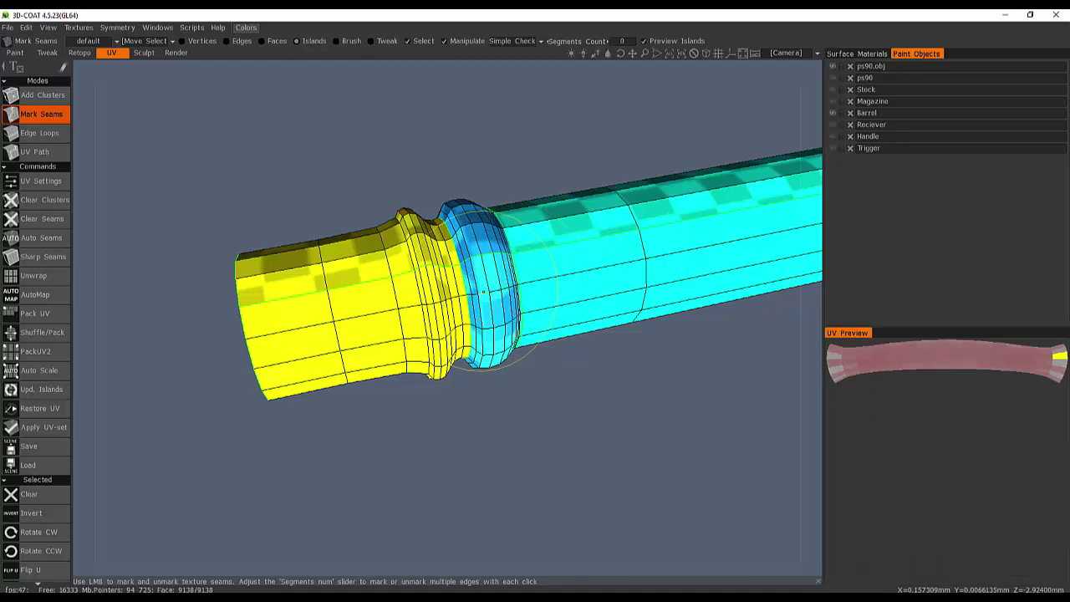
pyautogui.click(431, 289)
pyautogui.click(482, 267)
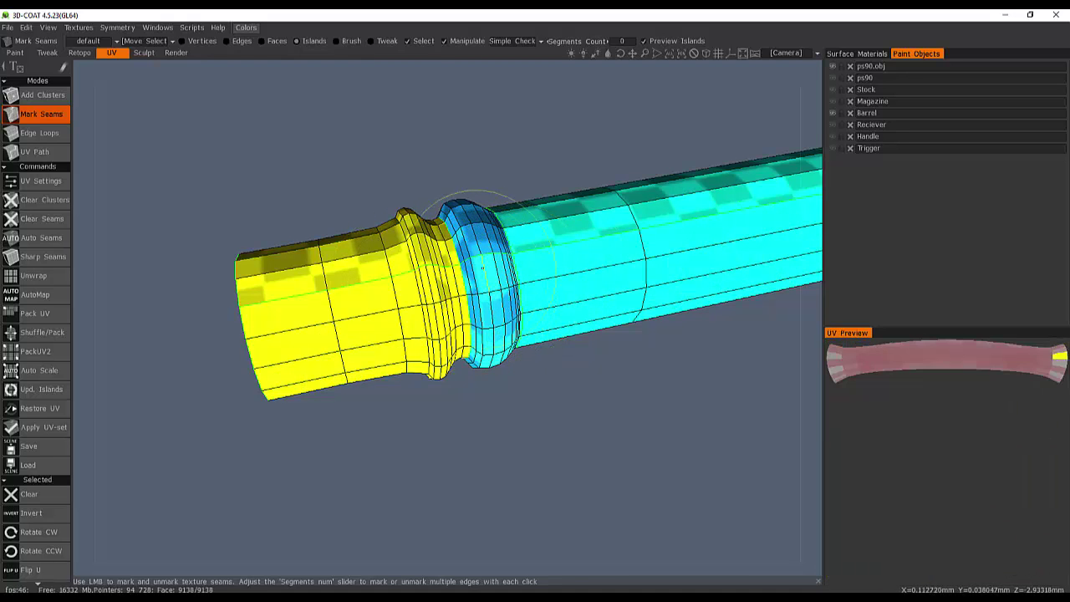
pyautogui.scroll(-4, 583, 266)
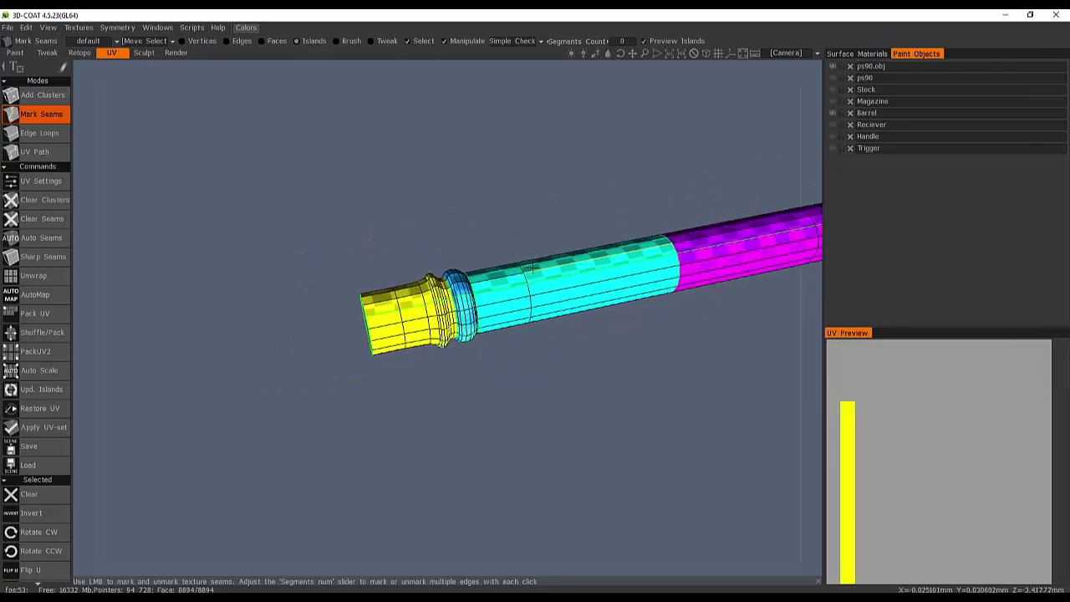
pyautogui.moveTo(582, 276); pyautogui.dragTo(311, 321, button='middle')
pyautogui.scroll(6, 492, 307)
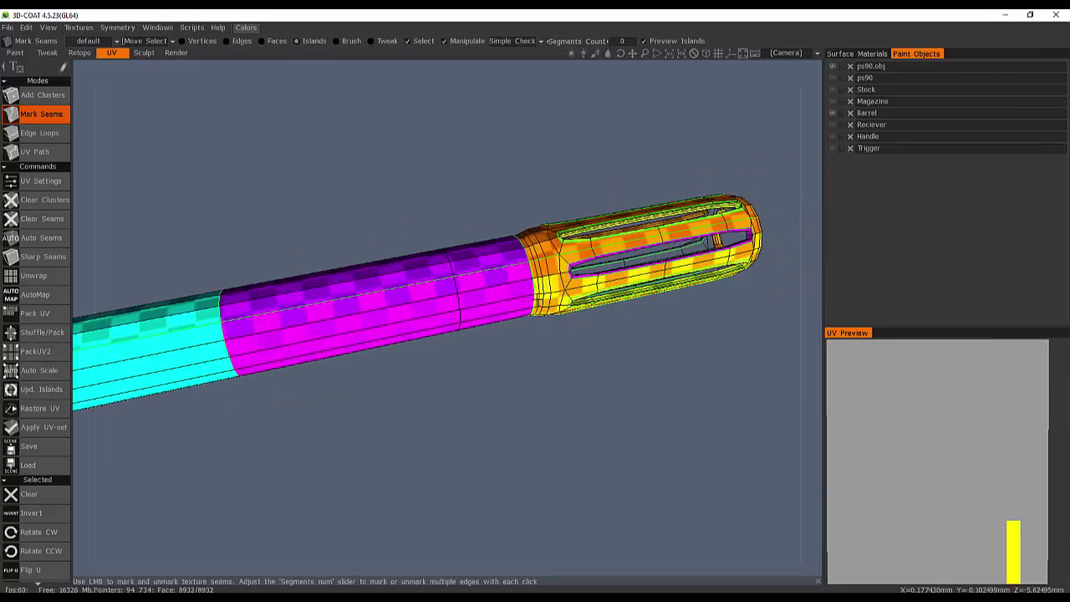
pyautogui.moveTo(646, 230); pyautogui.dragTo(508, 347, button='middle')
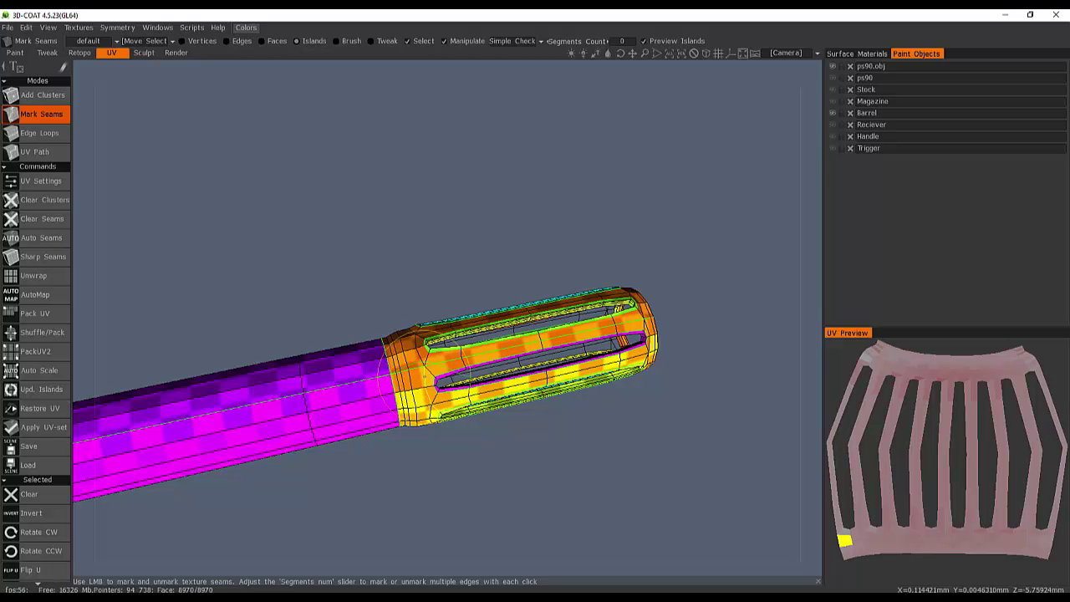
pyautogui.moveTo(312, 280); pyautogui.dragTo(394, 266)
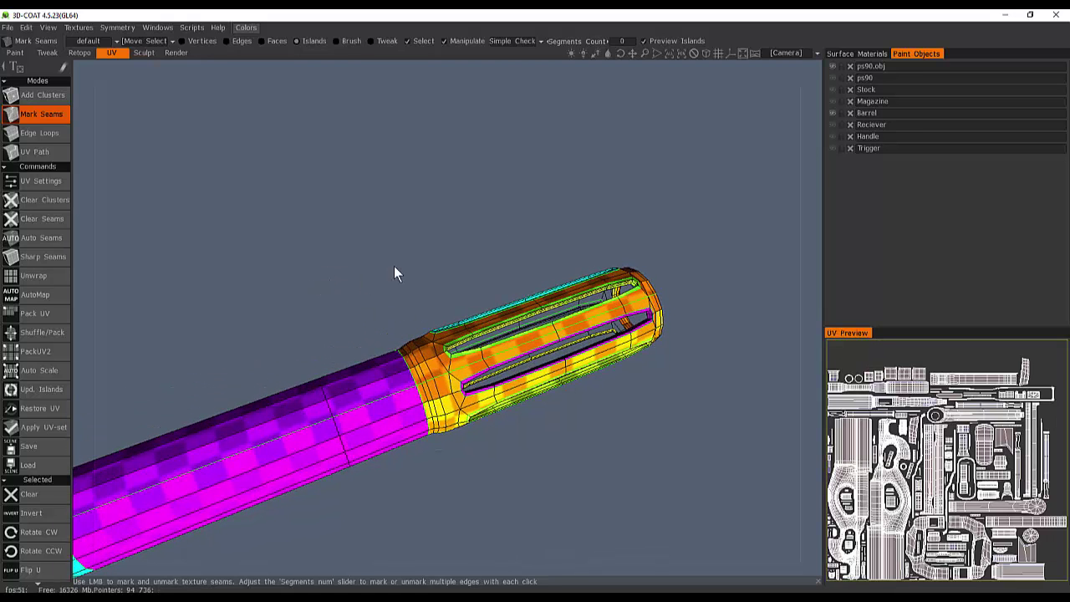
# - Hide the Barrel and show only the Magazine, with its rounded end centred in the view
pyautogui.click(832, 112)
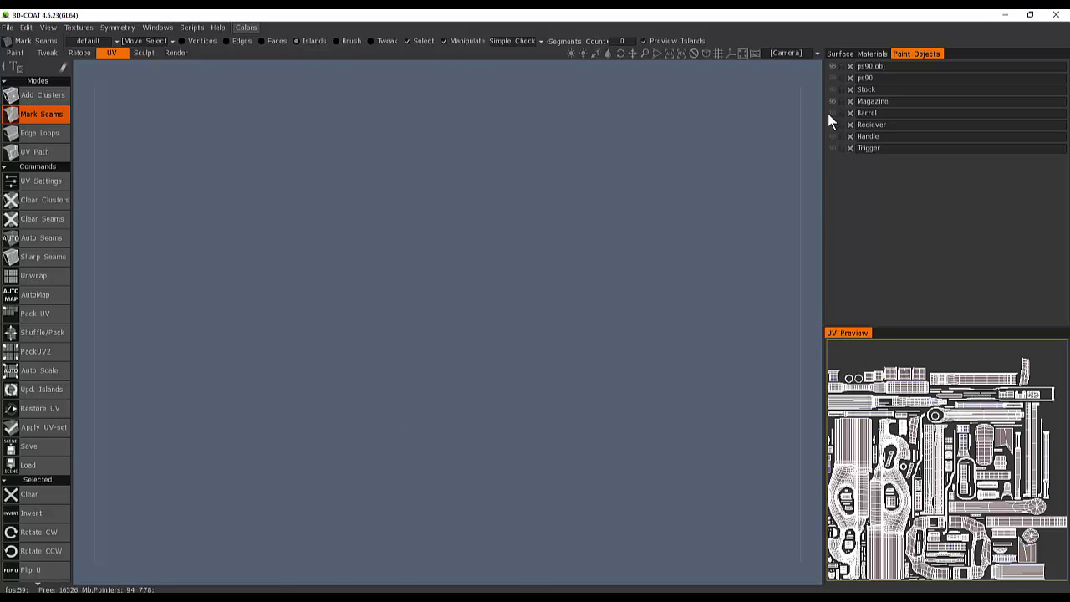
pyautogui.scroll(-5, 281, 292)
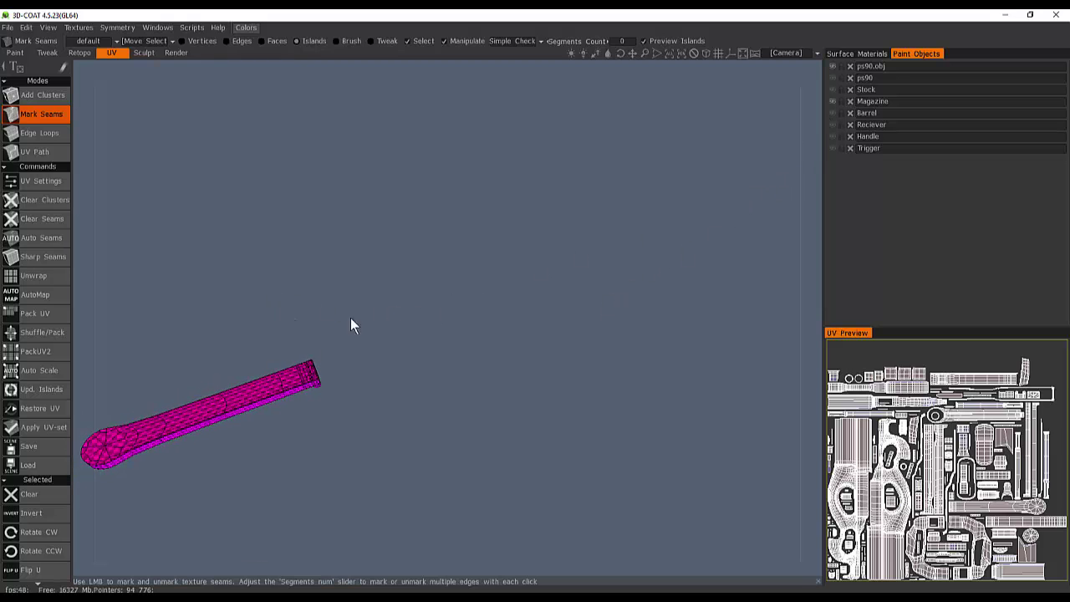
pyautogui.moveTo(350, 318); pyautogui.dragTo(595, 177, button='middle')
pyautogui.scroll(3, 486, 284)
pyautogui.scroll(8, 478, 282)
pyautogui.scroll(-5, 418, 264)
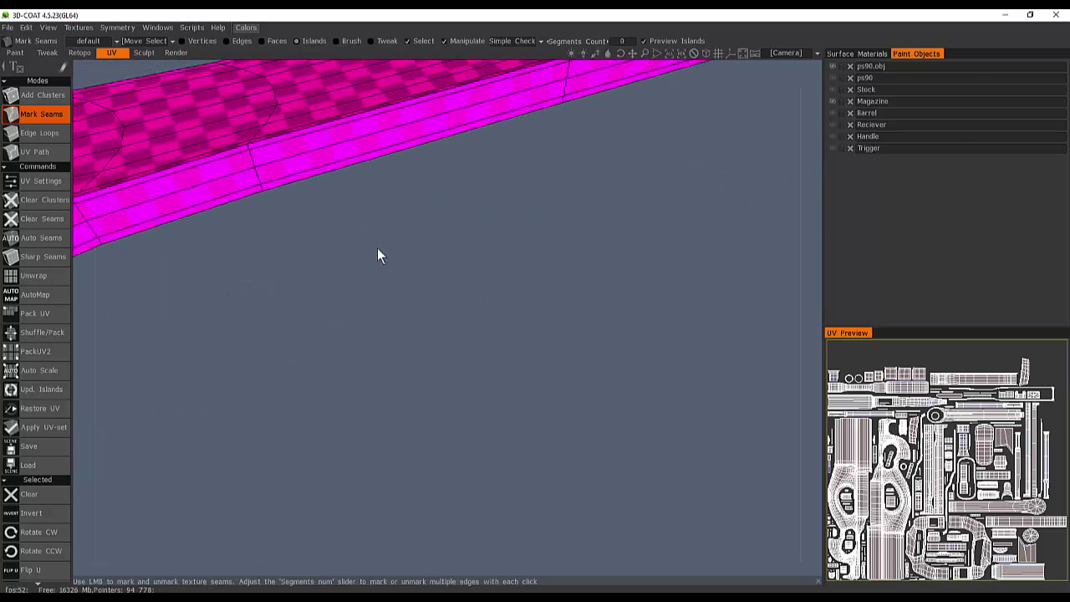
pyautogui.moveTo(400, 264); pyautogui.dragTo(520, 364, button='middle')
pyautogui.keyDown('alt'); pyautogui.moveTo(435, 316); pyautogui.dragTo(435, 306); pyautogui.keyUp('alt')
pyautogui.keyDown('alt'); pyautogui.moveTo(435, 306); pyautogui.dragTo(468, 376, button='middle'); pyautogui.keyUp('alt')
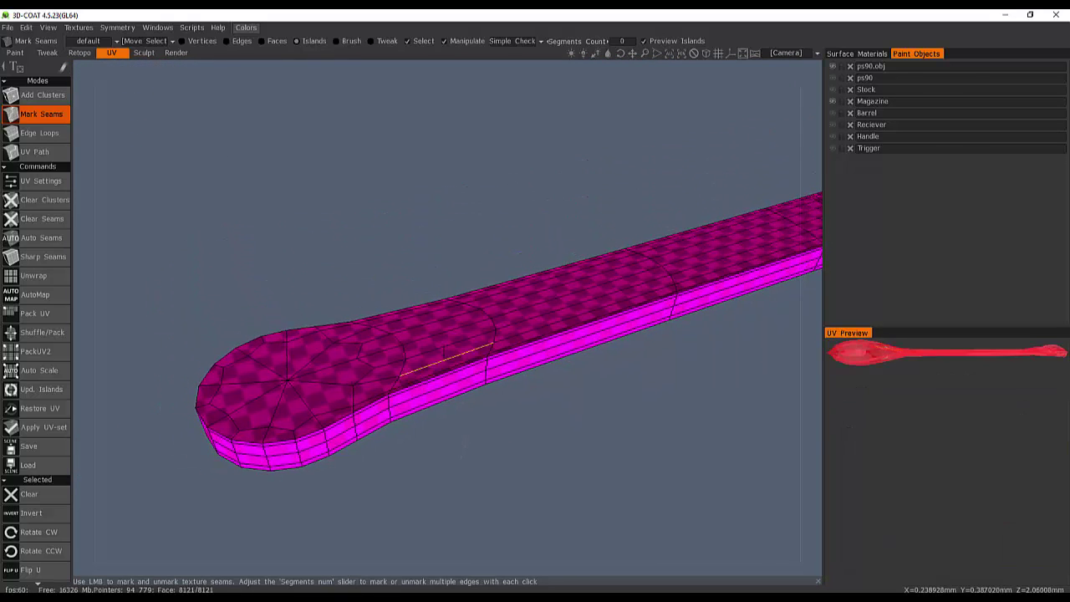
# - Mark seam loops around the outline of the Magazine's flat top face and along the lower edge of its side wall
pyautogui.click(377, 399)
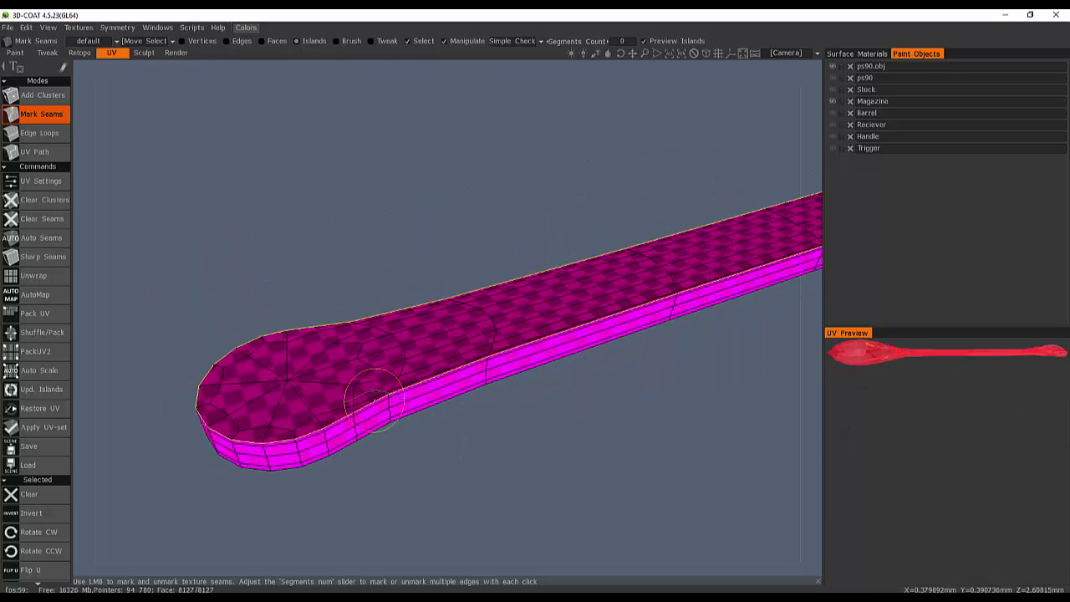
pyautogui.keyDown('alt'); pyautogui.moveTo(434, 393); pyautogui.dragTo(409, 287); pyautogui.keyUp('alt')
pyautogui.keyDown('alt'); pyautogui.moveTo(408, 287); pyautogui.dragTo(403, 429, button='middle'); pyautogui.keyUp('alt')
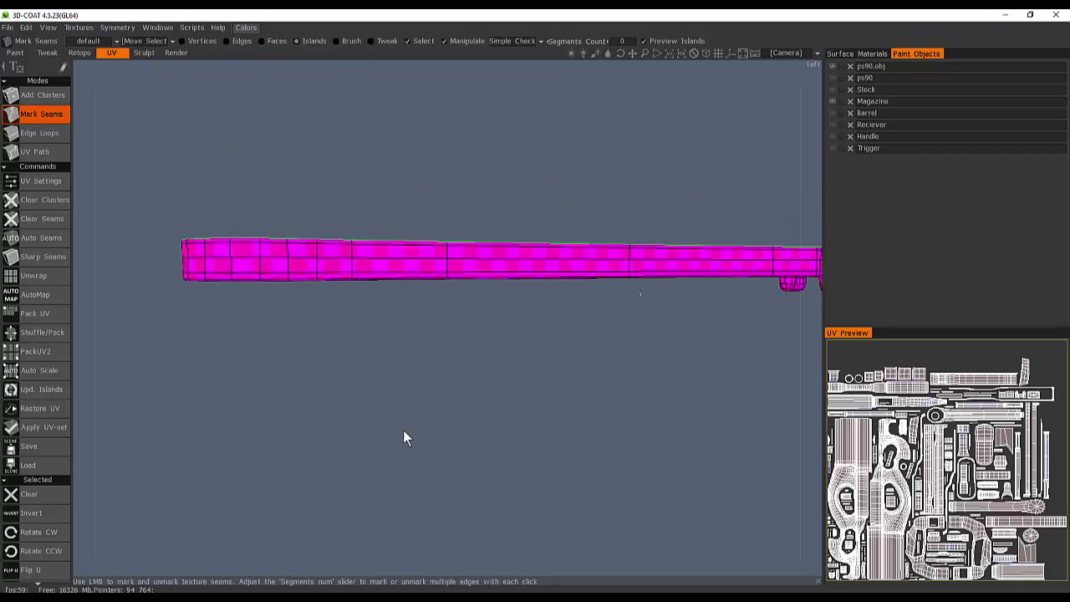
pyautogui.keyDown('alt'); pyautogui.moveTo(403, 432); pyautogui.dragTo(413, 326); pyautogui.keyUp('alt')
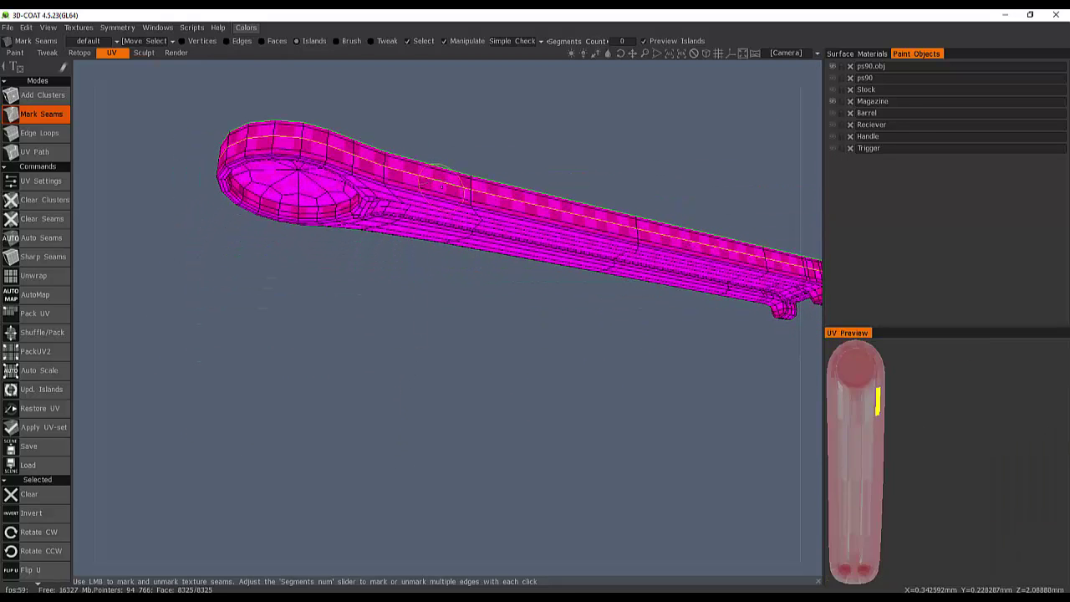
pyautogui.click(441, 190)
pyautogui.scroll(-2, 440, 275)
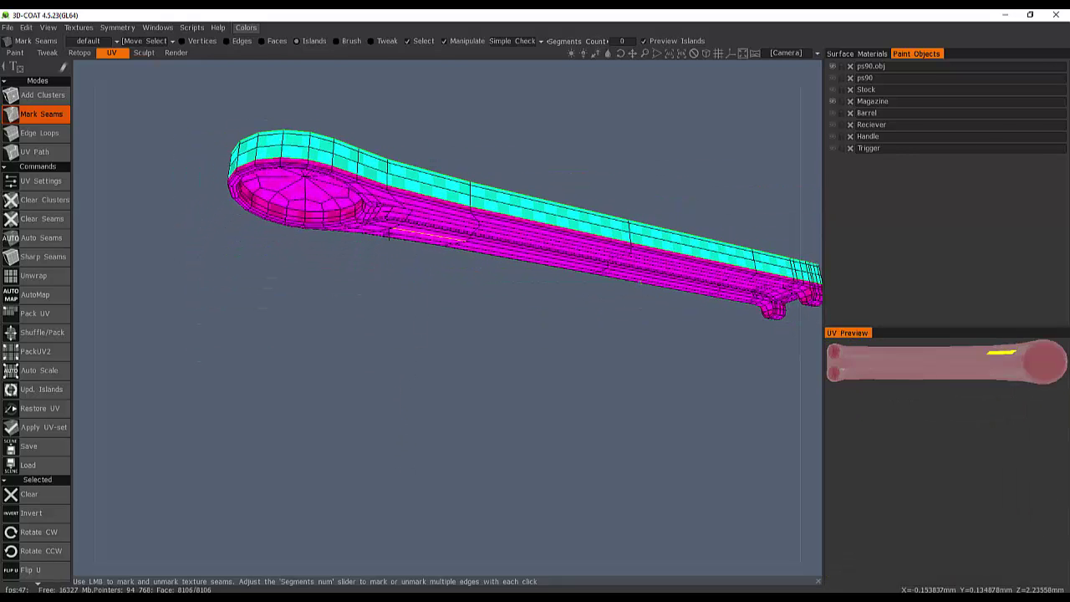
# - Mark seams on the first corner and around the front of the feet at the Magazine's narrow end
pyautogui.keyDown('alt'); pyautogui.moveTo(440, 275); pyautogui.dragTo(326, 335); pyautogui.keyUp('alt')
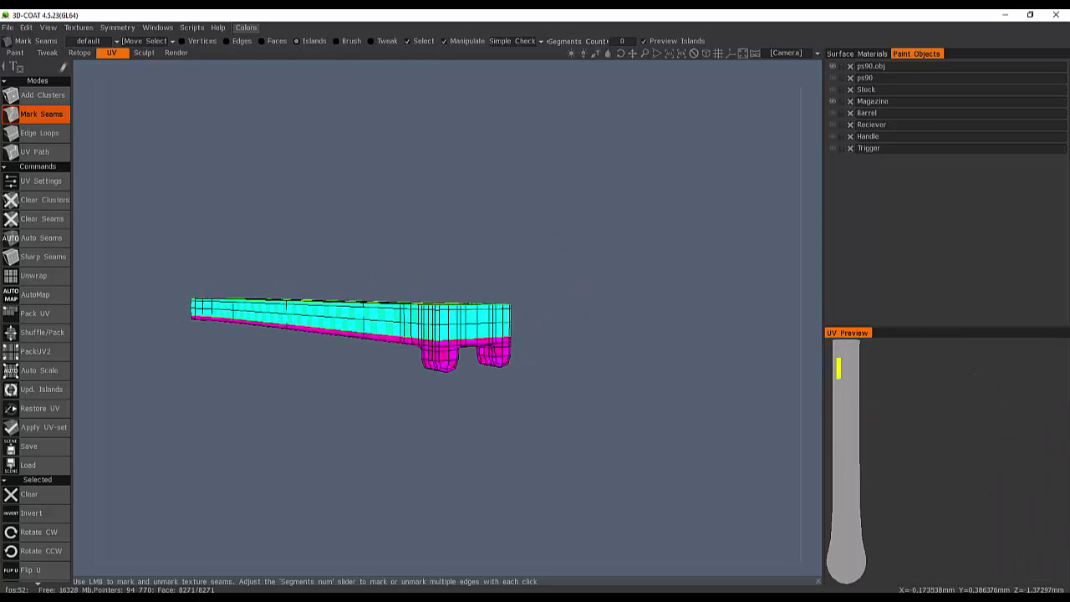
pyautogui.scroll(3, 452, 314)
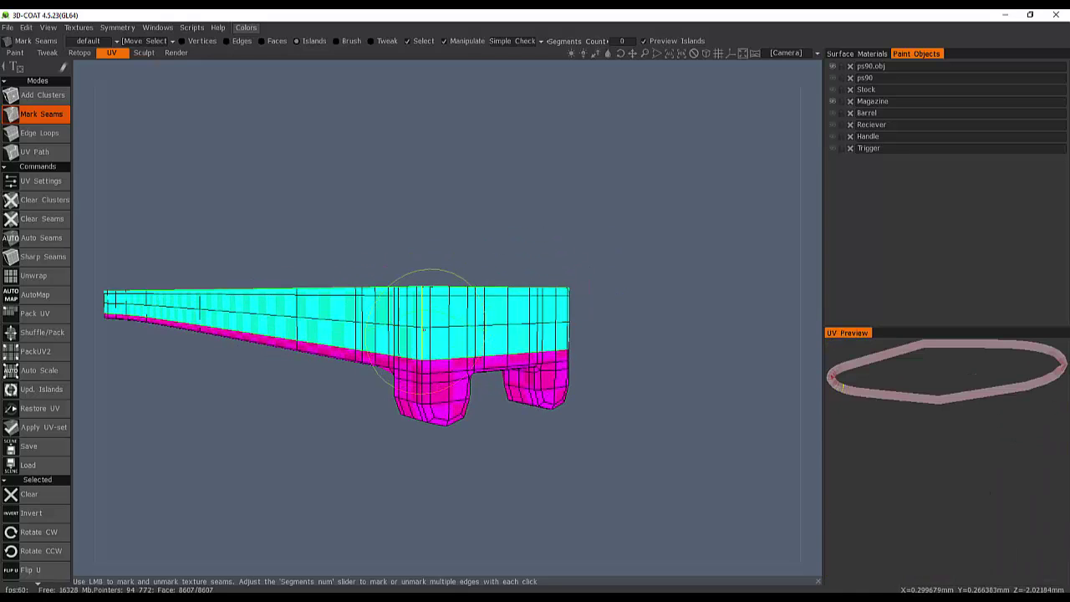
pyautogui.click(425, 383)
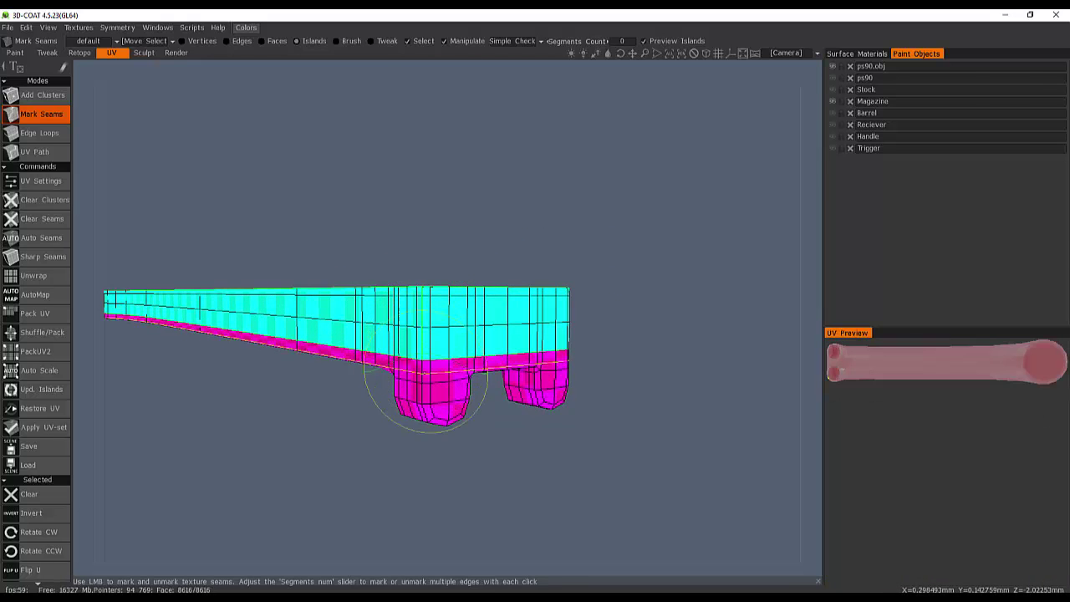
pyautogui.click(422, 383)
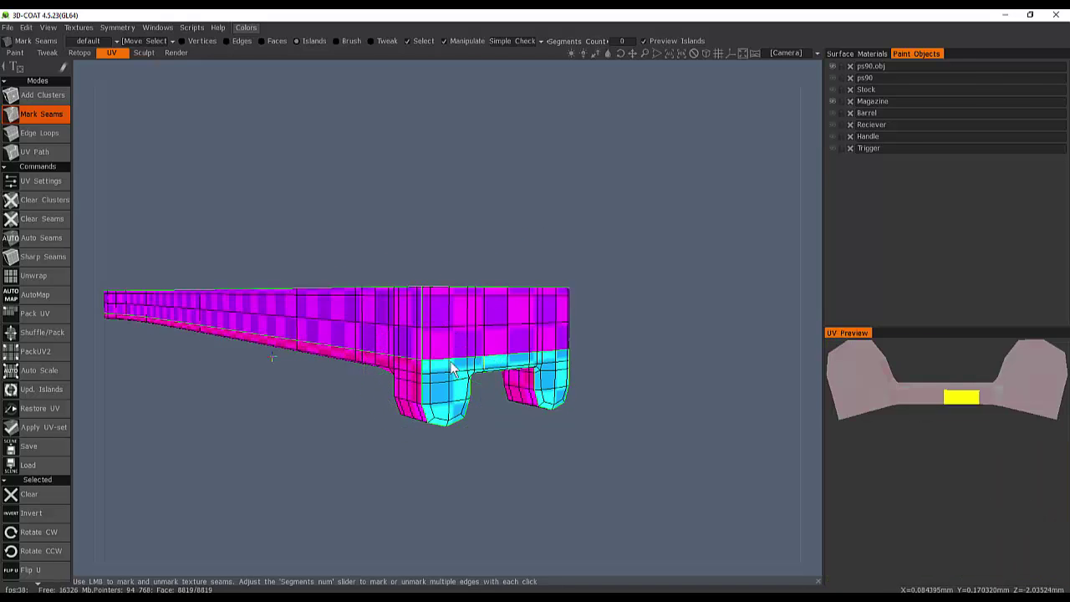
# - Mark the opposite vertical corner of the Magazine's narrow end and unmark the horizontal seam splitting the end face
pyautogui.moveTo(451, 367); pyautogui.dragTo(429, 385, button='middle')
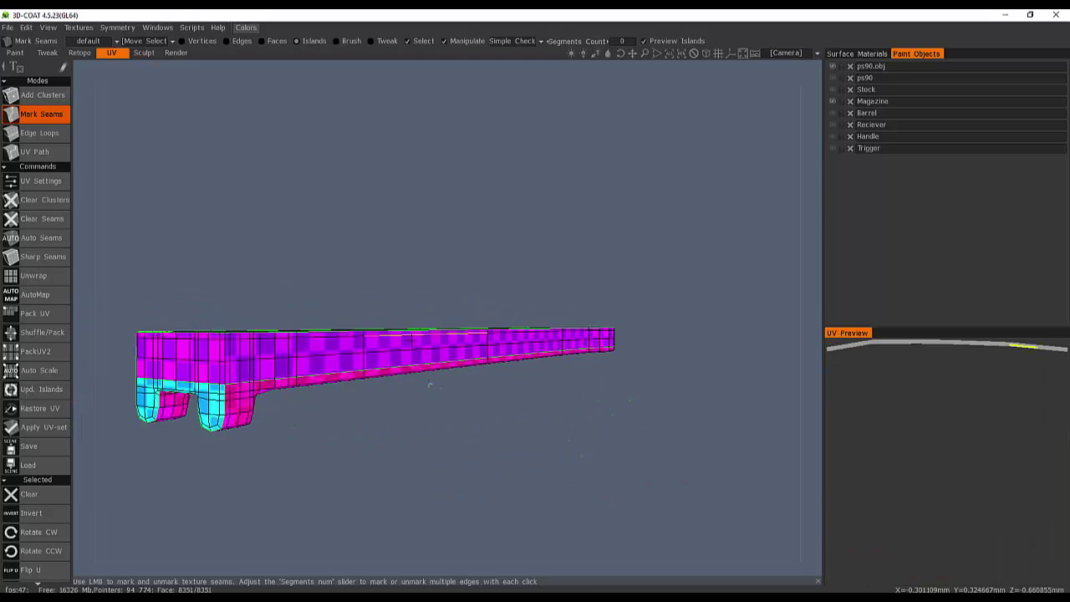
pyautogui.moveTo(430, 384); pyautogui.dragTo(498, 403)
pyautogui.scroll(3, 458, 341)
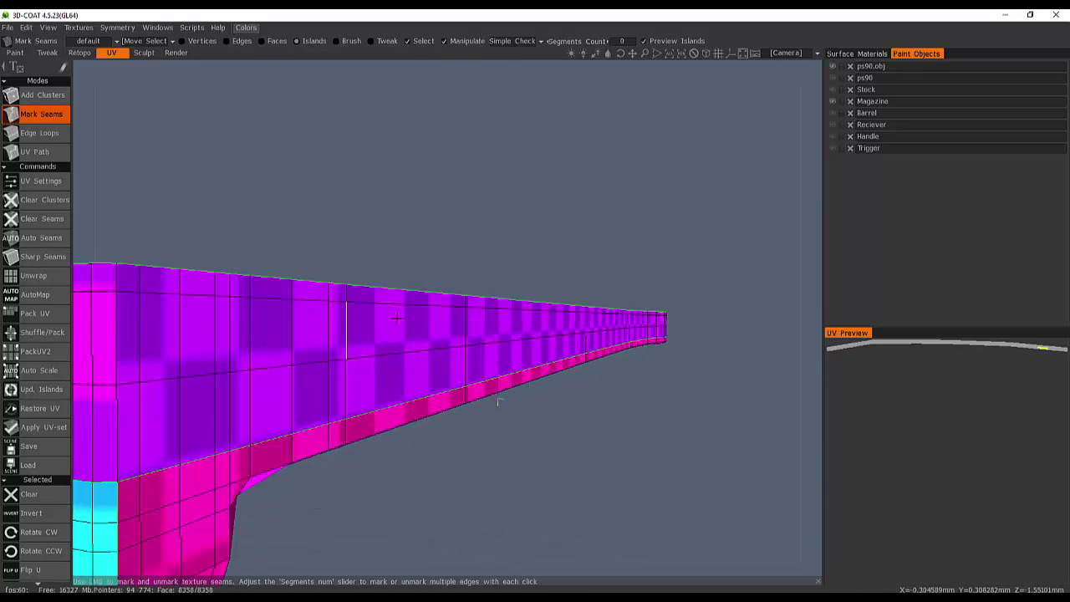
pyautogui.keyDown('alt'); pyautogui.moveTo(397, 318); pyautogui.dragTo(393, 338); pyautogui.keyUp('alt')
pyautogui.moveTo(450, 74); pyautogui.dragTo(413, 272, button='middle')
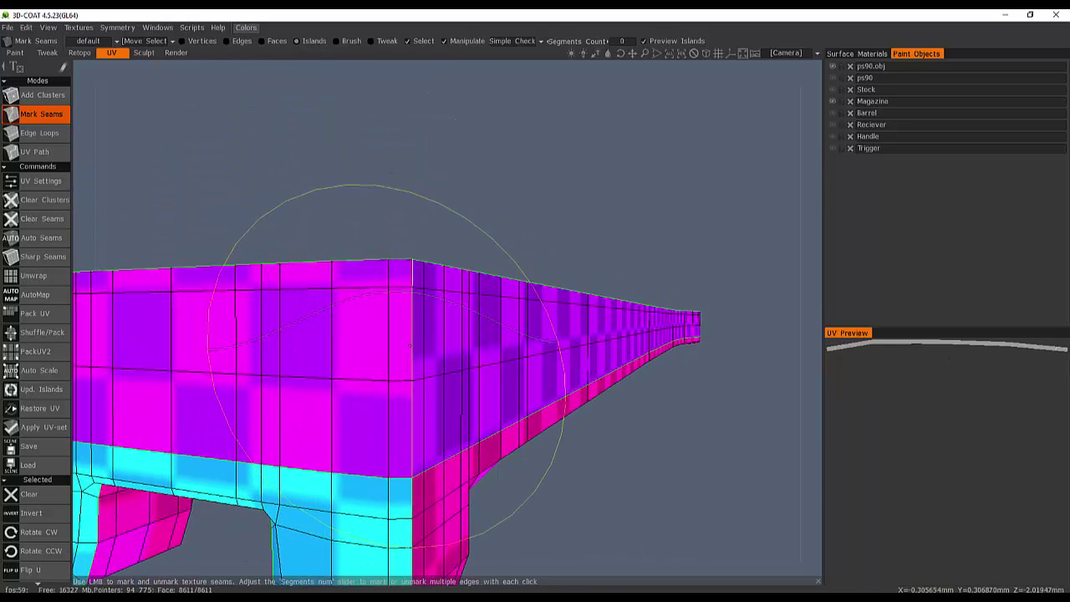
pyautogui.click(410, 346)
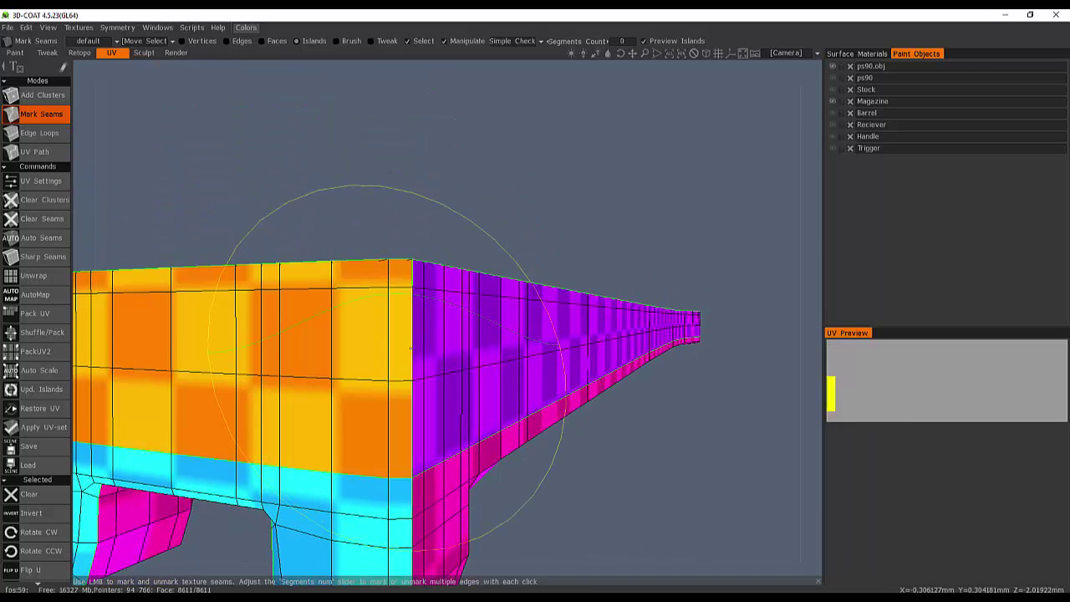
pyautogui.click(397, 480)
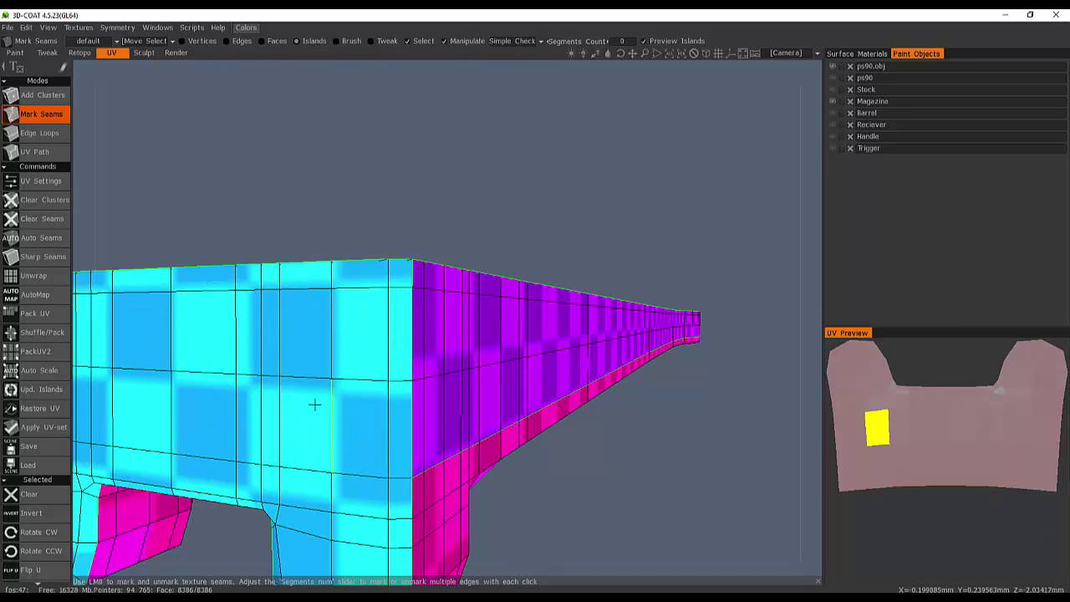
# - Mark a seam across the Magazine's underside behind the two feet to separate them from the long body
pyautogui.scroll(-6, 310, 404)
pyautogui.scroll(3, 301, 399)
pyautogui.moveTo(321, 397)
pyautogui.keyDown('alt'); pyautogui.mouseDown()
pyautogui.moveTo(394, 371)
pyautogui.moveTo(304, 403)
pyautogui.mouseUp(); pyautogui.keyUp('alt')
pyautogui.keyDown('alt'); pyautogui.moveTo(418, 370); pyautogui.dragTo(510, 330); pyautogui.keyUp('alt')
pyautogui.keyDown('alt'); pyautogui.moveTo(510, 330); pyautogui.dragTo(387, 355, button='middle'); pyautogui.keyUp('alt')
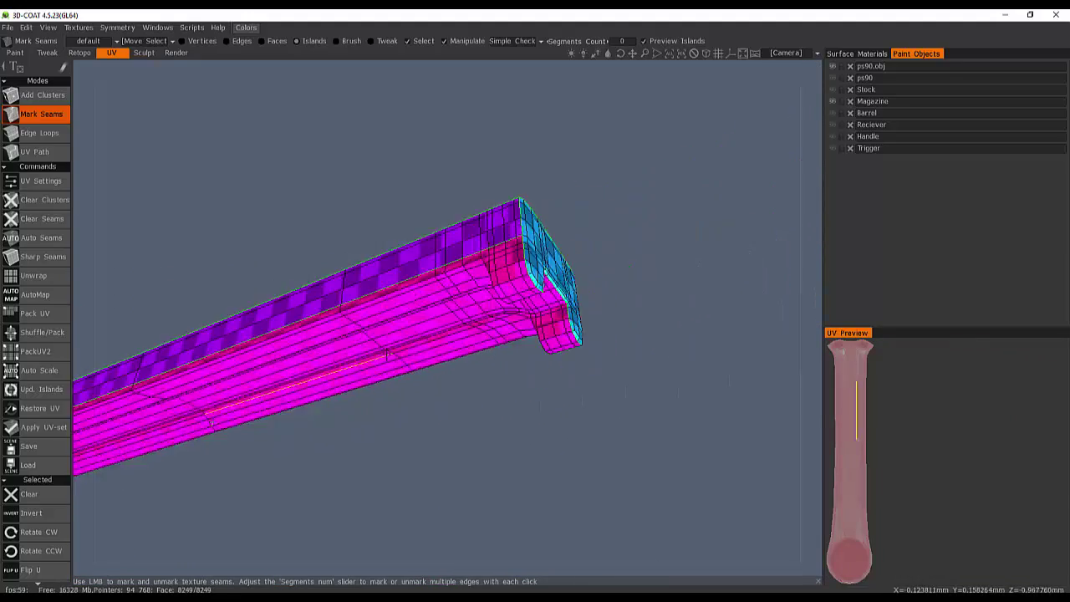
pyautogui.keyDown('alt'); pyautogui.moveTo(387, 355); pyautogui.dragTo(464, 351); pyautogui.keyUp('alt')
pyautogui.scroll(5, 543, 278)
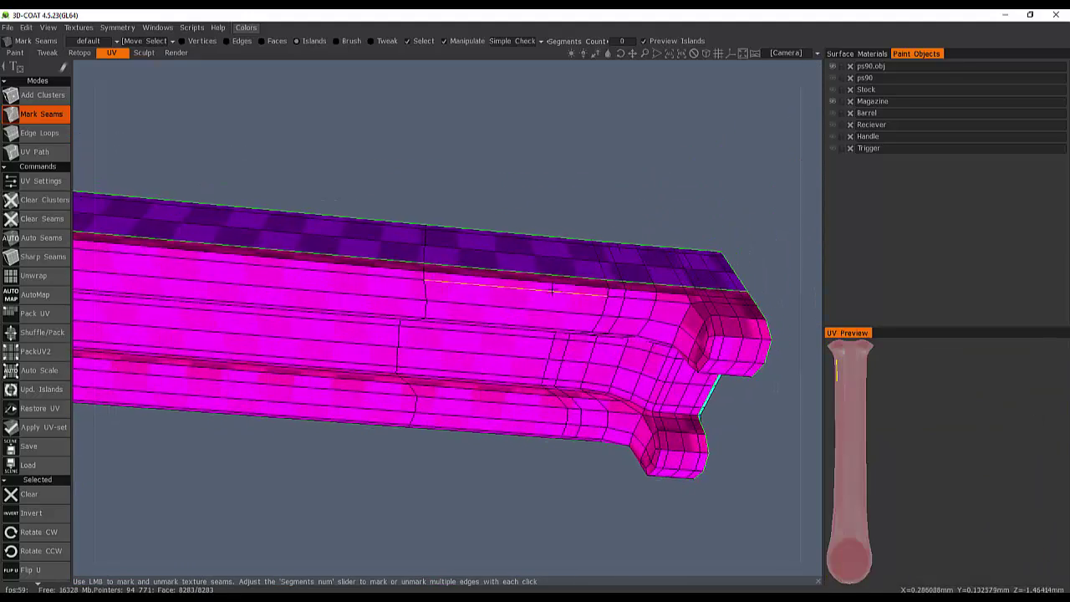
pyautogui.keyDown('alt'); pyautogui.moveTo(595, 319); pyautogui.dragTo(473, 302, button='middle'); pyautogui.keyUp('alt')
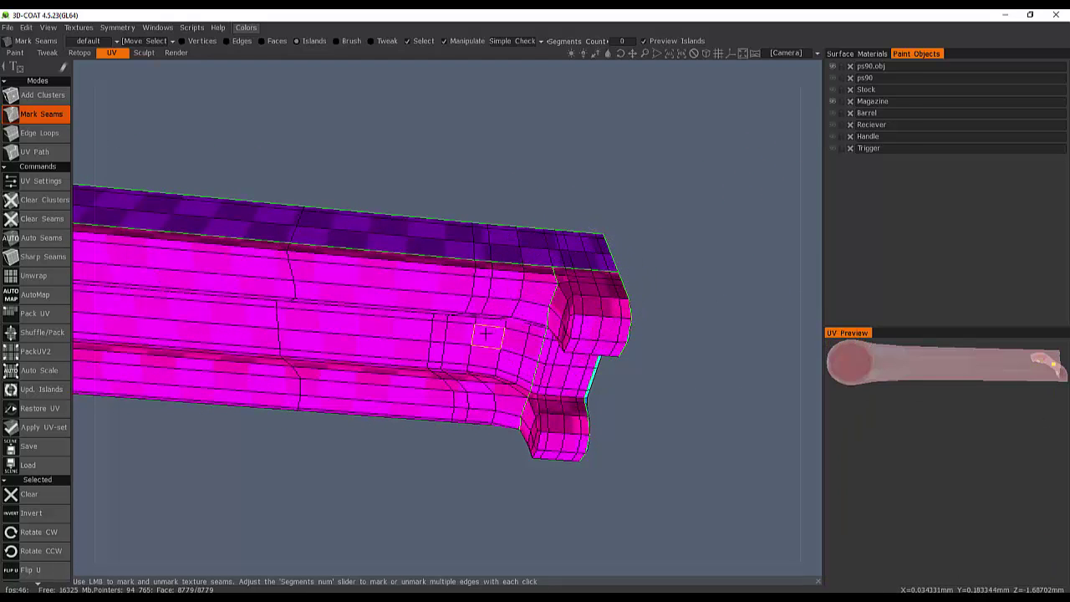
pyautogui.keyDown('alt'); pyautogui.moveTo(486, 332); pyautogui.dragTo(618, 418); pyautogui.keyUp('alt')
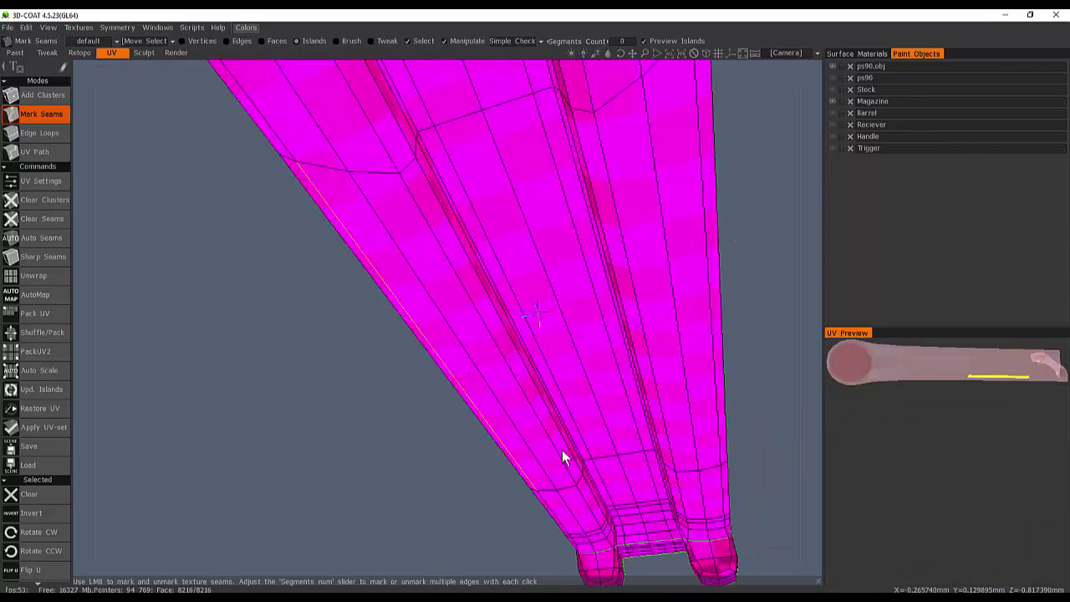
pyautogui.keyDown('alt'); pyautogui.moveTo(562, 458); pyautogui.dragTo(439, 342); pyautogui.keyUp('alt')
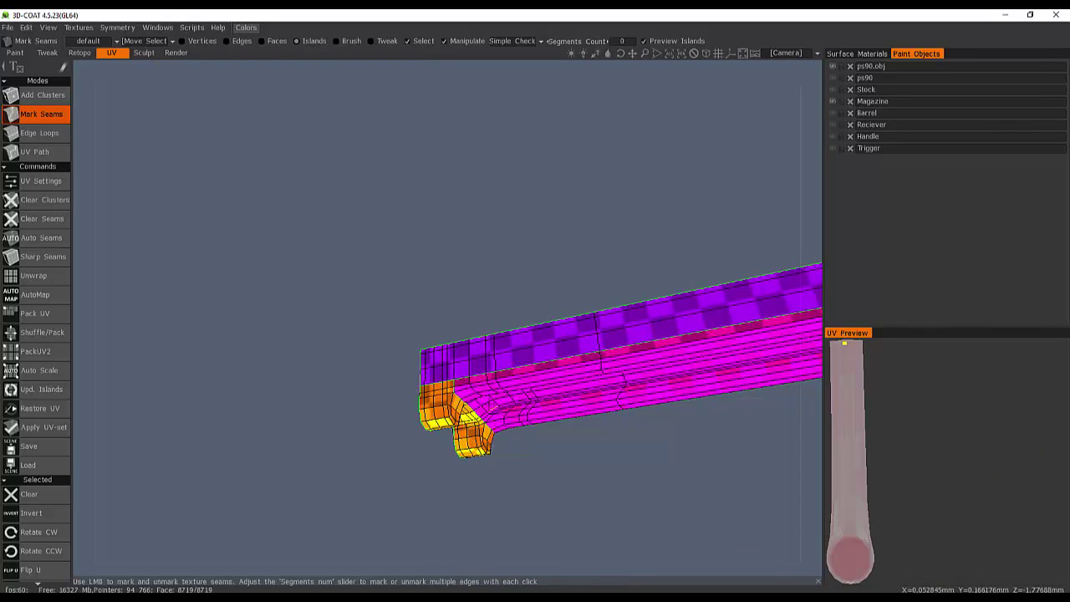
# - Mark seams around the central channel running lengthwise along the Magazine's underside
pyautogui.keyDown('alt'); pyautogui.moveTo(493, 409); pyautogui.dragTo(462, 349); pyautogui.keyUp('alt')
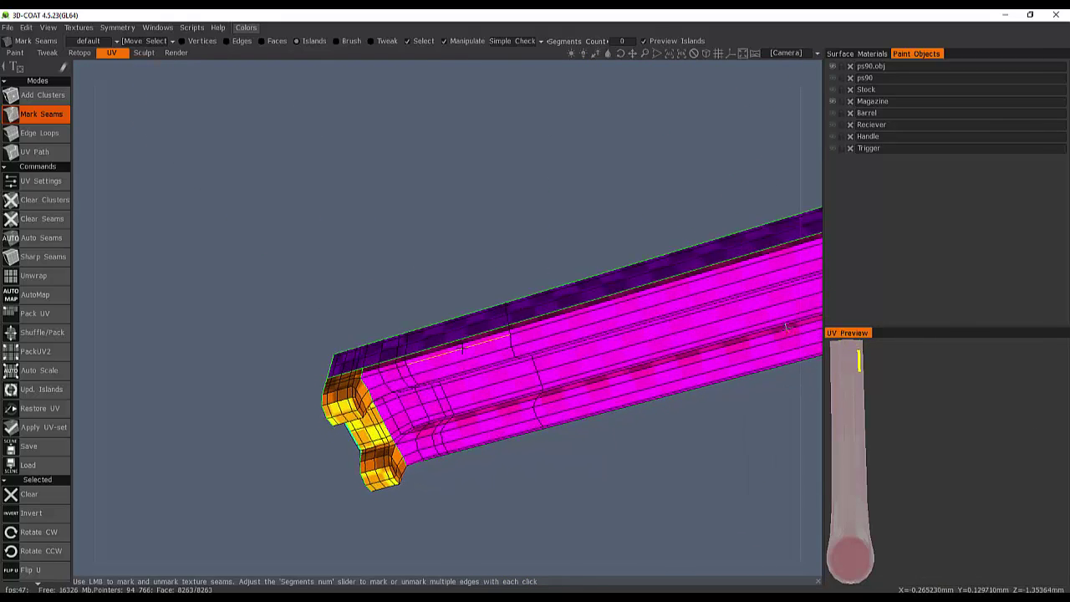
pyautogui.keyDown('alt'); pyautogui.moveTo(786, 326); pyautogui.dragTo(434, 312); pyautogui.keyUp('alt')
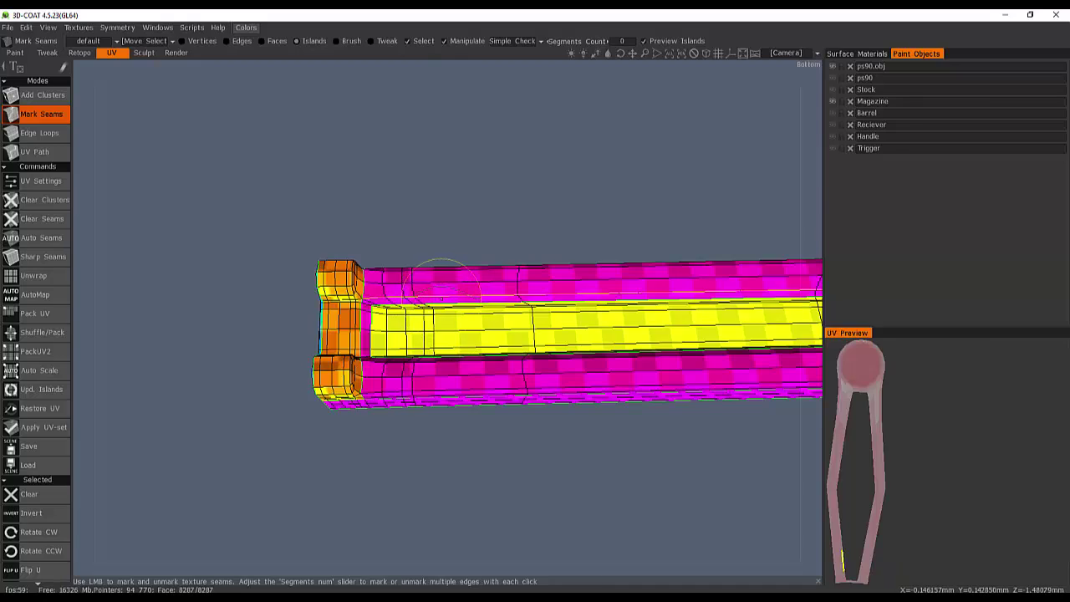
pyautogui.keyDown('alt'); pyautogui.moveTo(451, 374); pyautogui.dragTo(349, 288); pyautogui.keyUp('alt')
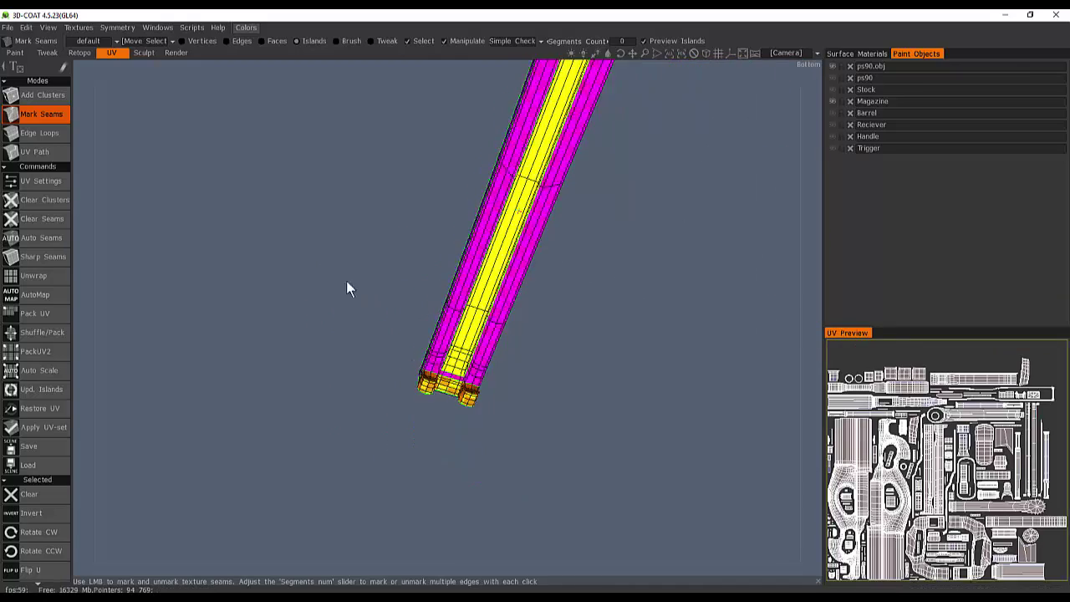
pyautogui.scroll(-3, 346, 281)
pyautogui.keyDown('alt'); pyautogui.moveTo(515, 266); pyautogui.dragTo(463, 425, button='middle'); pyautogui.keyUp('alt')
pyautogui.scroll(1, 473, 351)
pyautogui.scroll(-1, 480, 329)
pyautogui.keyDown('alt'); pyautogui.moveTo(480, 326); pyautogui.dragTo(484, 341, button='middle'); pyautogui.keyUp('alt')
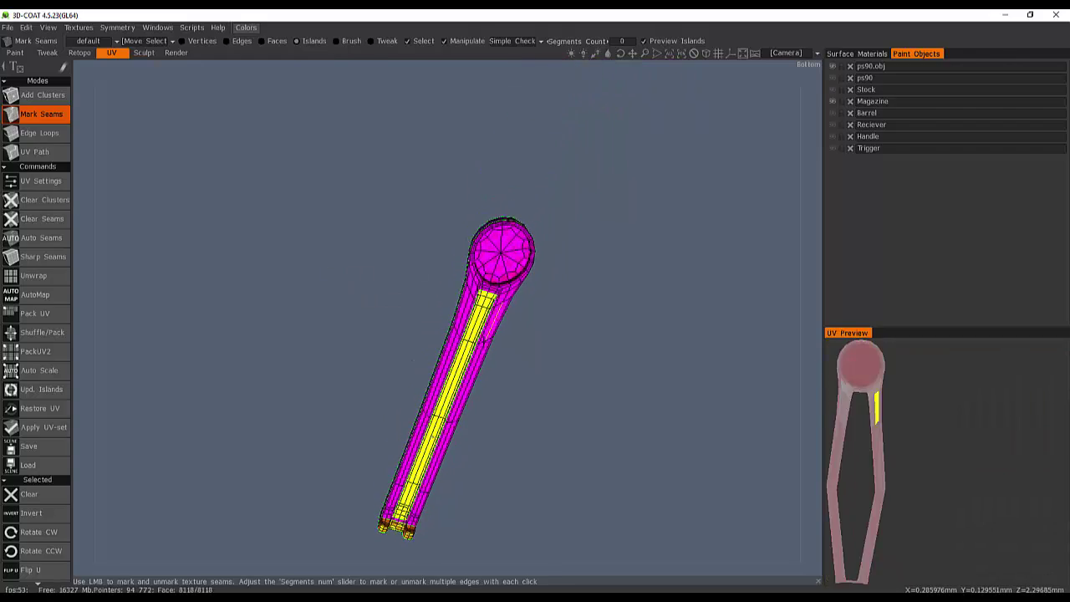
# - Mark seam loops around the inner and outer edges of the circular rim on the Magazine's underside, separating the rim from the disc and body
pyautogui.scroll(10, 462, 313)
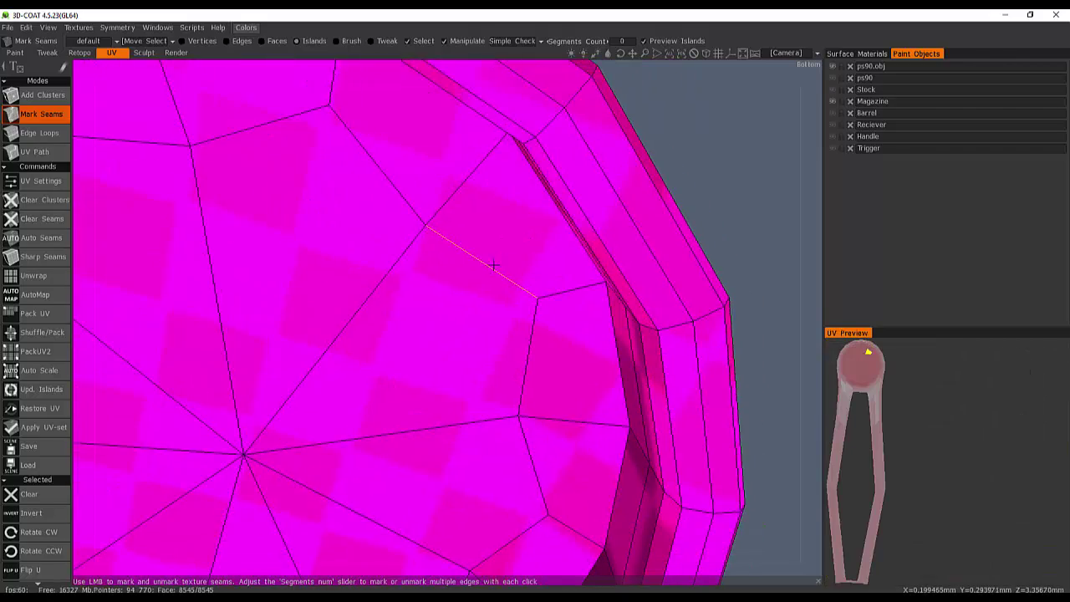
pyautogui.scroll(-8, 493, 265)
pyautogui.keyDown('alt'); pyautogui.moveTo(454, 295); pyautogui.dragTo(412, 172); pyautogui.keyUp('alt')
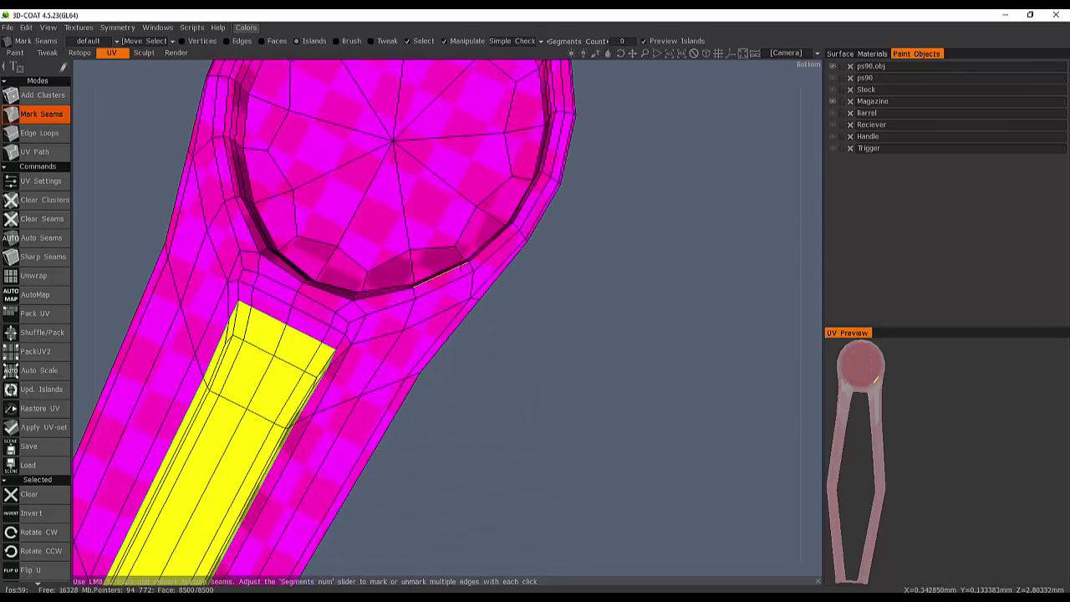
pyautogui.keyDown('alt'); pyautogui.moveTo(412, 171); pyautogui.dragTo(467, 384, button='middle'); pyautogui.keyUp('alt')
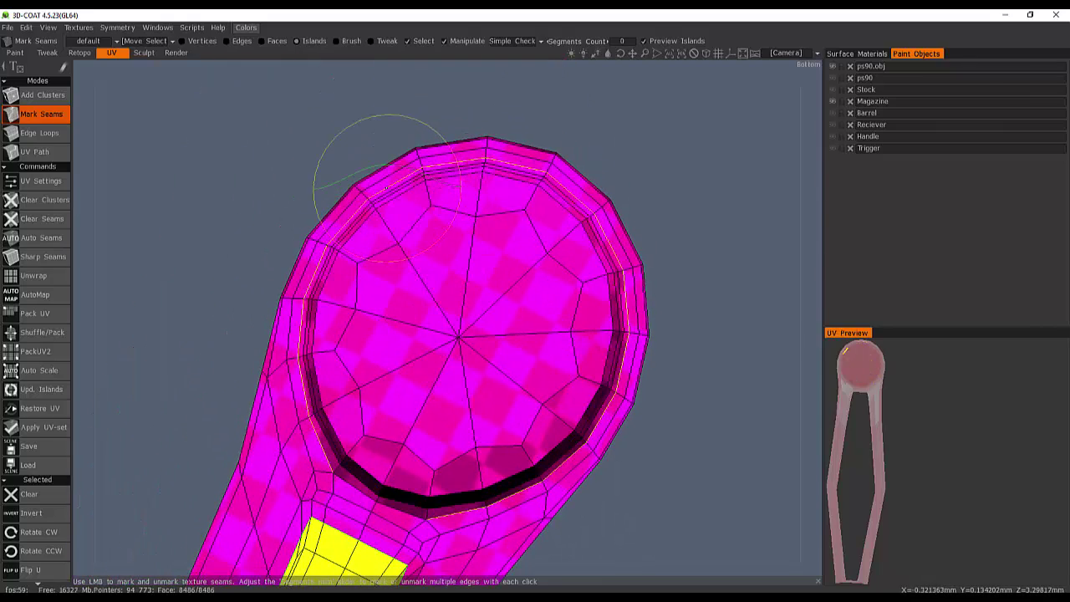
pyautogui.click(387, 187)
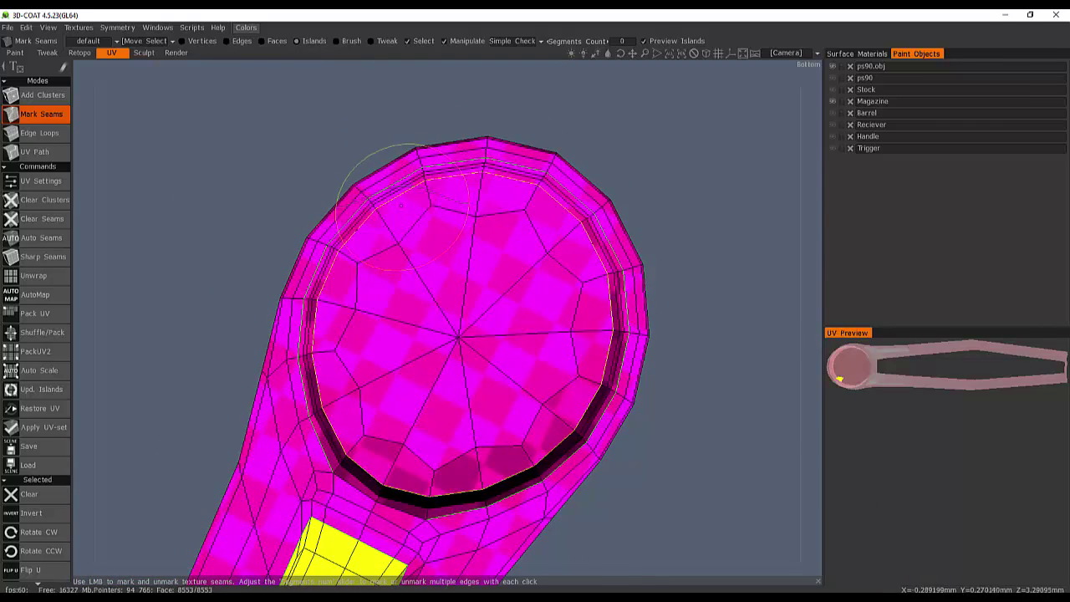
pyautogui.click(399, 198)
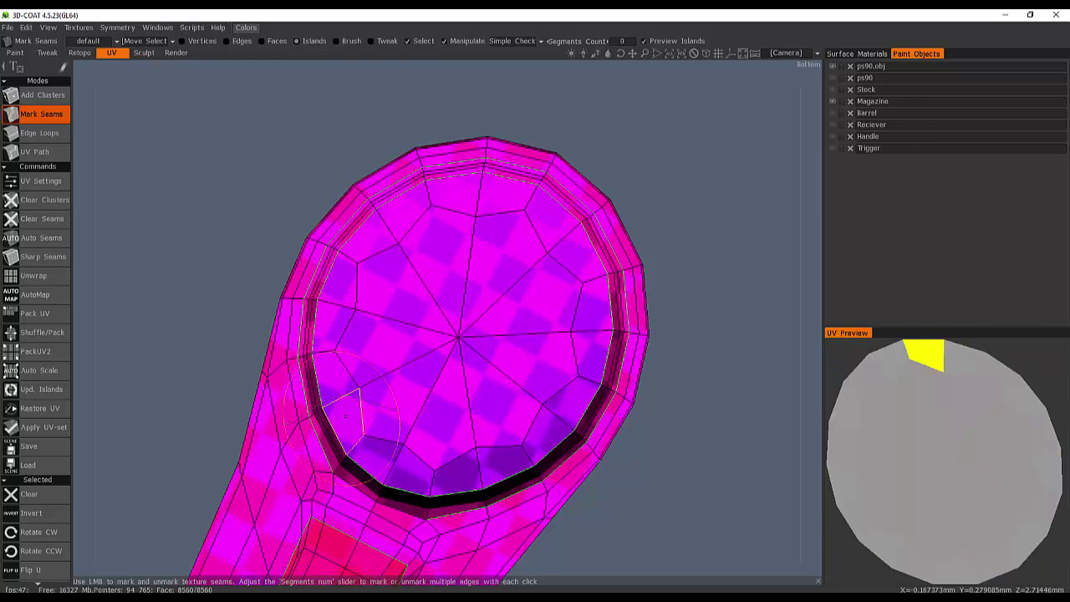
pyautogui.click(395, 504)
pyautogui.click(391, 504)
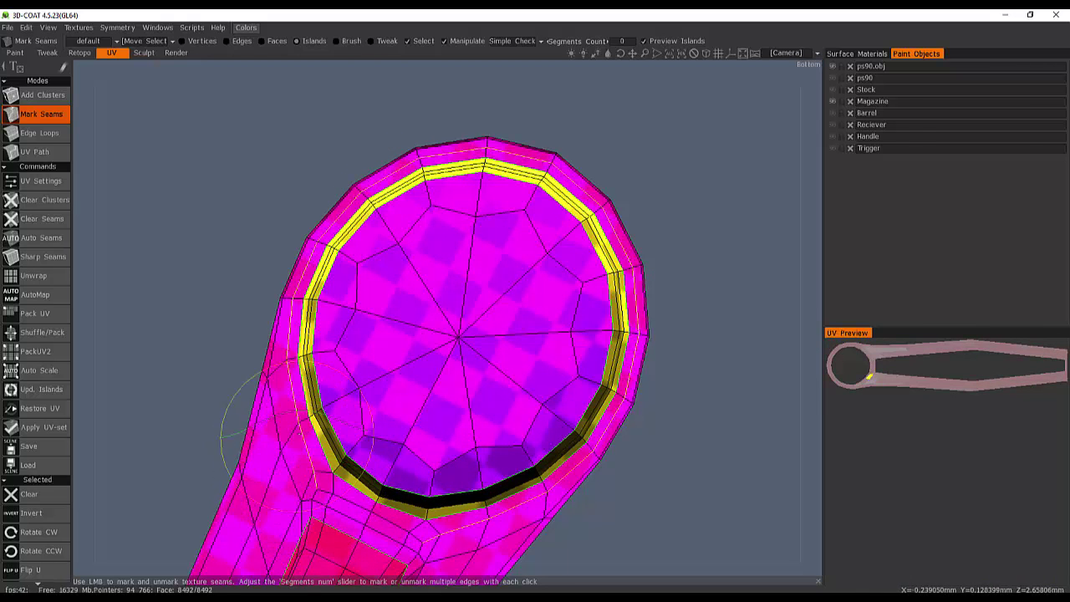
# - Check the Magazine's seam islands from several sides, and switch visibility from the Magazine to the Stock
pyautogui.scroll(-3, 400, 379)
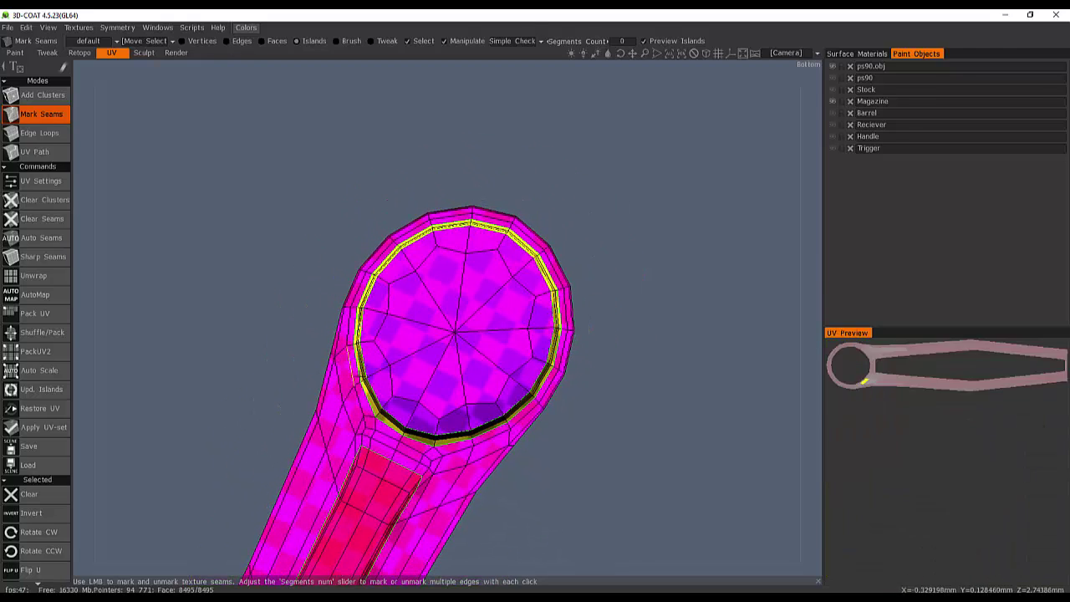
pyautogui.keyDown('alt'); pyautogui.moveTo(390, 359); pyautogui.dragTo(416, 382); pyautogui.keyUp('alt')
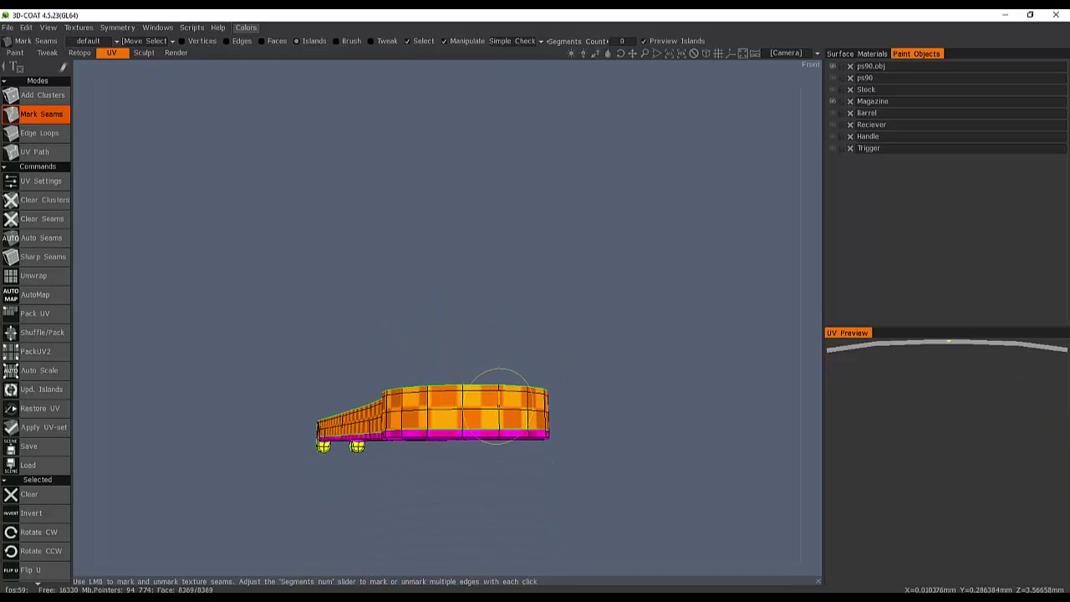
pyautogui.keyDown('alt'); pyautogui.moveTo(493, 419); pyautogui.dragTo(546, 506); pyautogui.keyUp('alt')
pyautogui.keyDown('alt'); pyautogui.moveTo(488, 449); pyautogui.dragTo(795, 481, button='middle'); pyautogui.keyUp('alt')
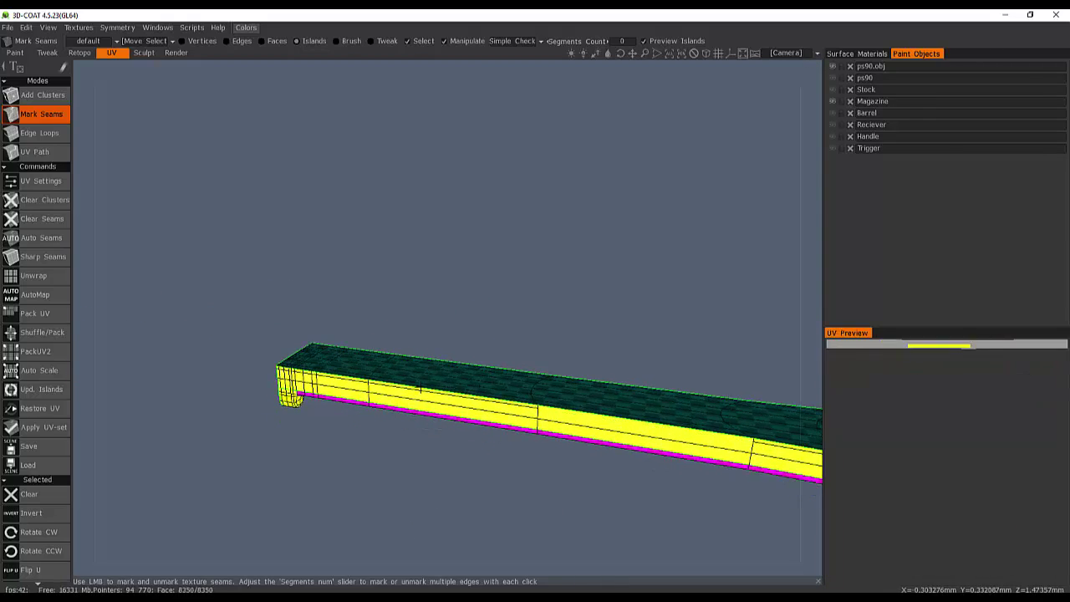
pyautogui.moveTo(393, 376)
pyautogui.keyDown('alt'); pyautogui.mouseDown()
pyautogui.moveTo(561, 361)
pyautogui.moveTo(397, 332)
pyautogui.moveTo(459, 355)
pyautogui.mouseUp(); pyautogui.keyUp('alt')
pyautogui.click(833, 89)
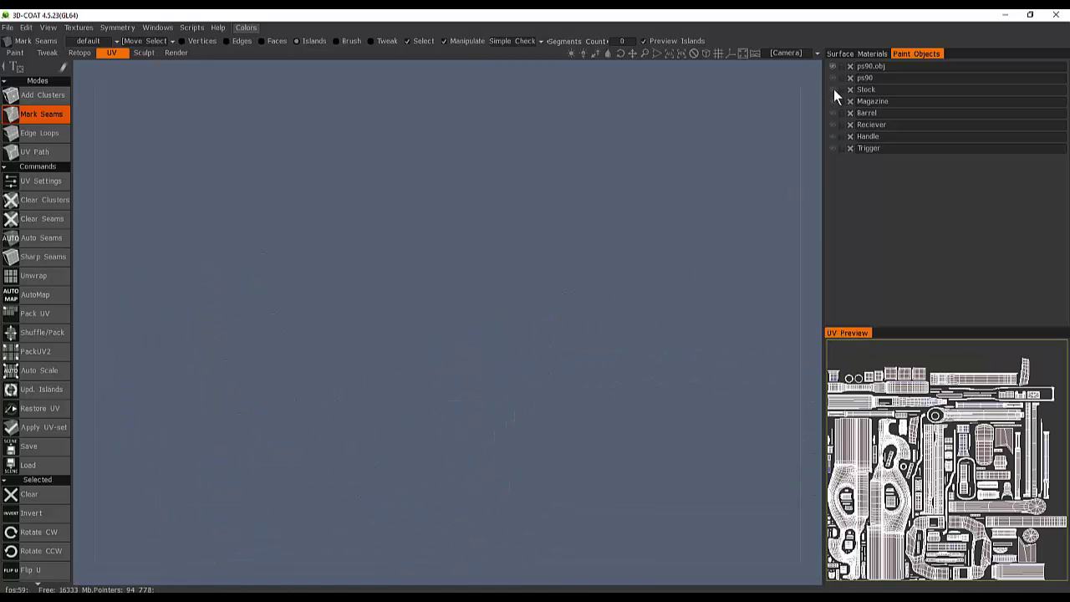
# - Inspect the existing seams around the Stock's flat face, ends and side band
pyautogui.keyDown('alt'); pyautogui.moveTo(108, 337); pyautogui.dragTo(580, 303); pyautogui.keyUp('alt')
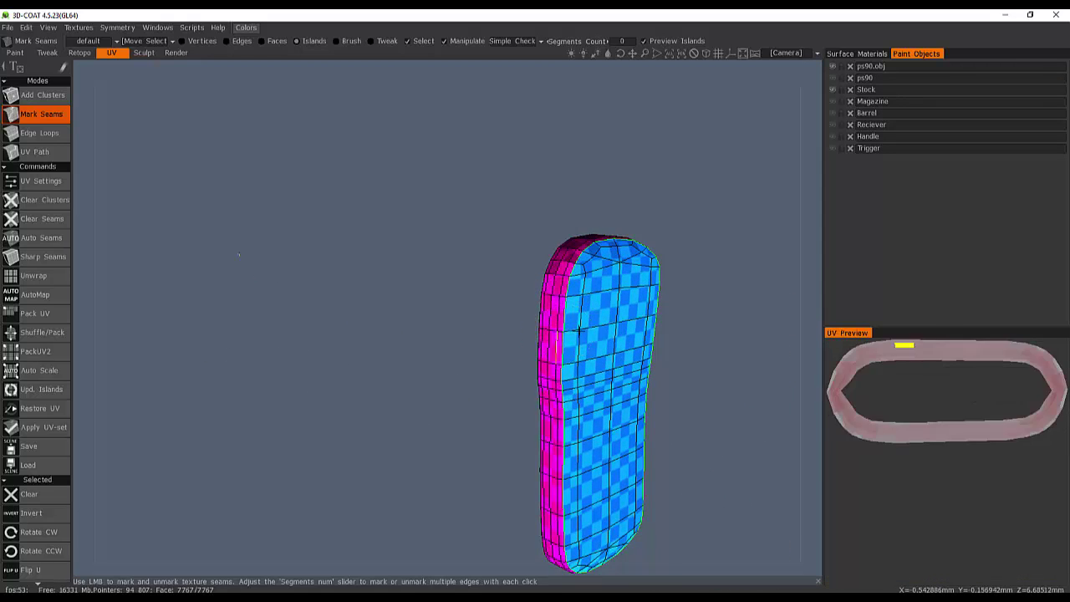
pyautogui.keyDown('alt'); pyautogui.moveTo(638, 289); pyautogui.dragTo(649, 360); pyautogui.keyUp('alt')
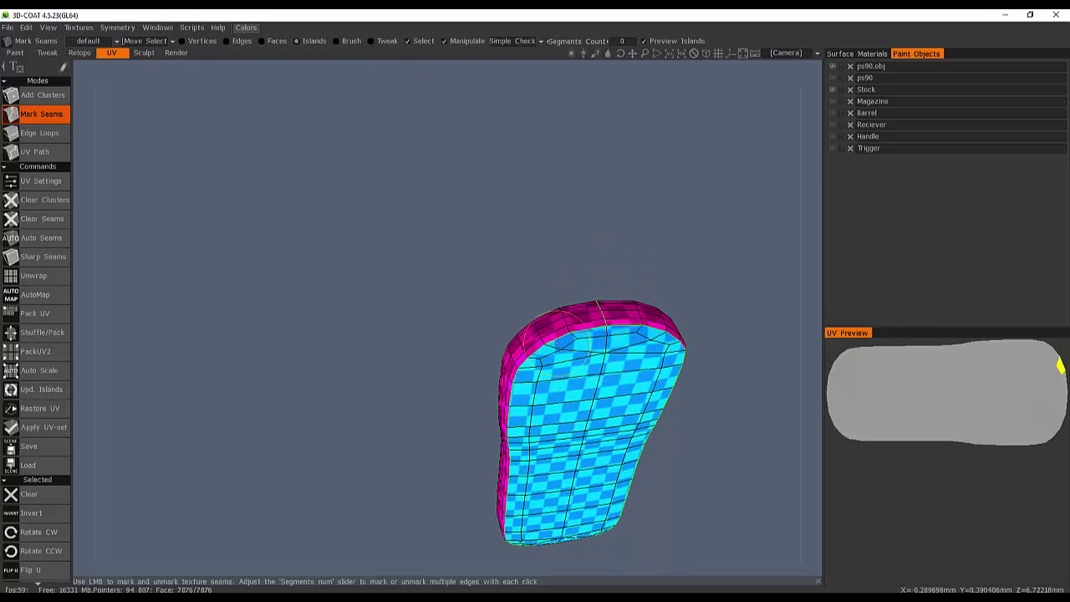
pyautogui.keyDown('alt'); pyautogui.moveTo(555, 330); pyautogui.dragTo(494, 220); pyautogui.keyUp('alt')
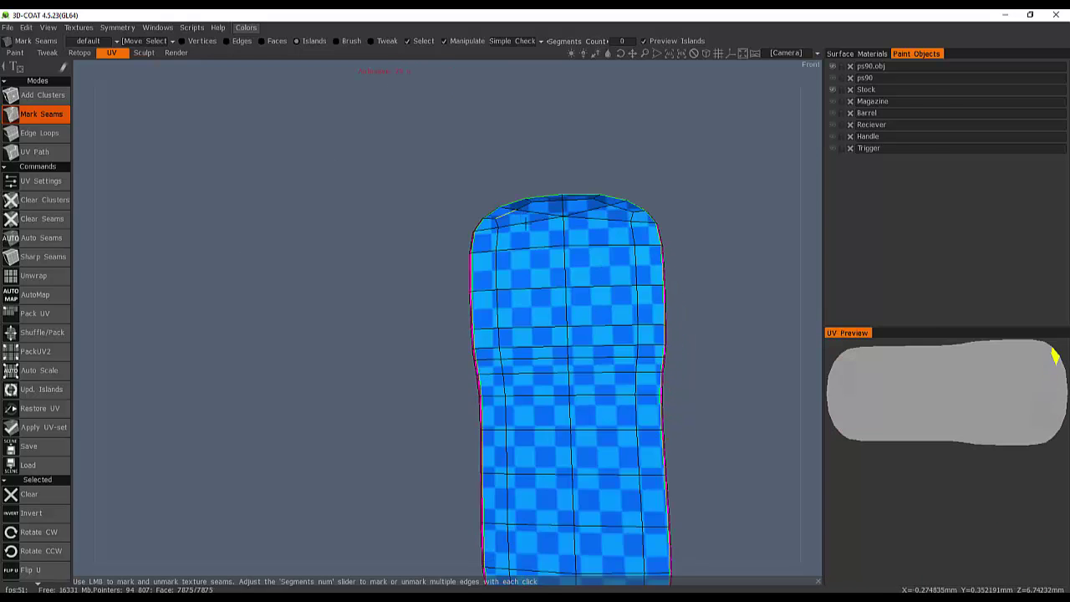
pyautogui.keyDown('alt'); pyautogui.moveTo(531, 294); pyautogui.dragTo(535, 251); pyautogui.keyUp('alt')
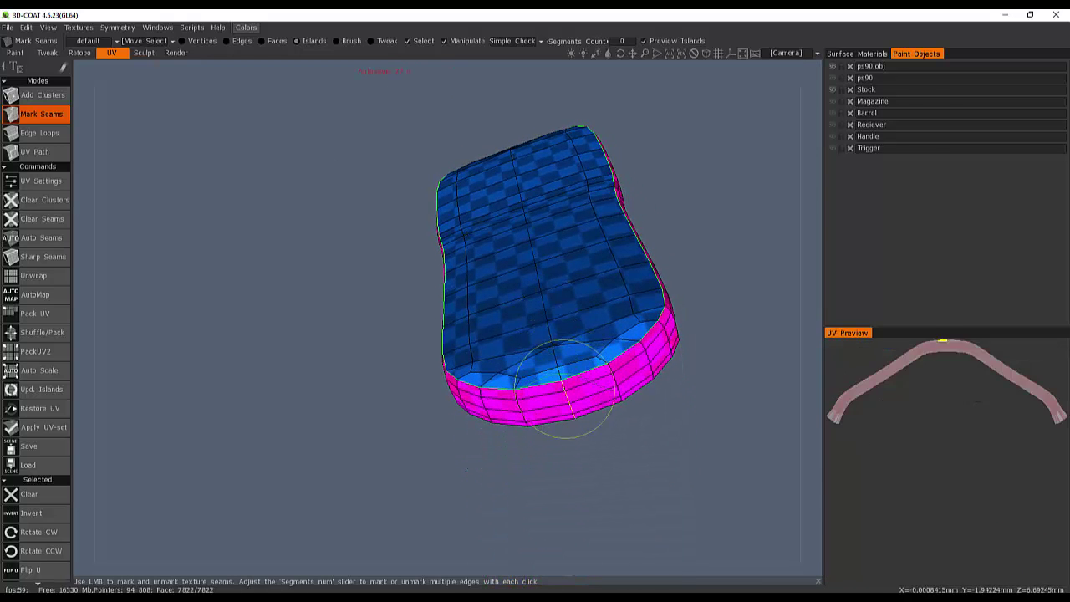
pyautogui.keyDown('alt'); pyautogui.moveTo(607, 364); pyautogui.dragTo(490, 353); pyautogui.keyUp('alt')
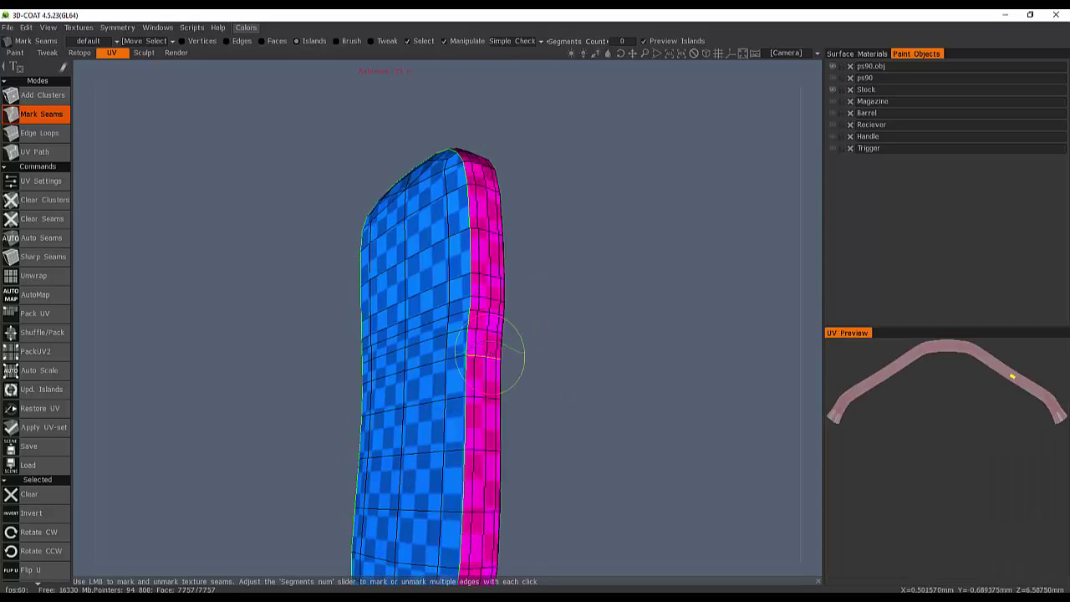
pyautogui.keyDown('alt'); pyautogui.moveTo(576, 299); pyautogui.dragTo(707, 231); pyautogui.keyUp('alt')
# - Hide the Stock, show the ps90 body, and mark a seam along the edge of the long recess in its top
pyautogui.click(831, 86)
pyautogui.click(833, 81)
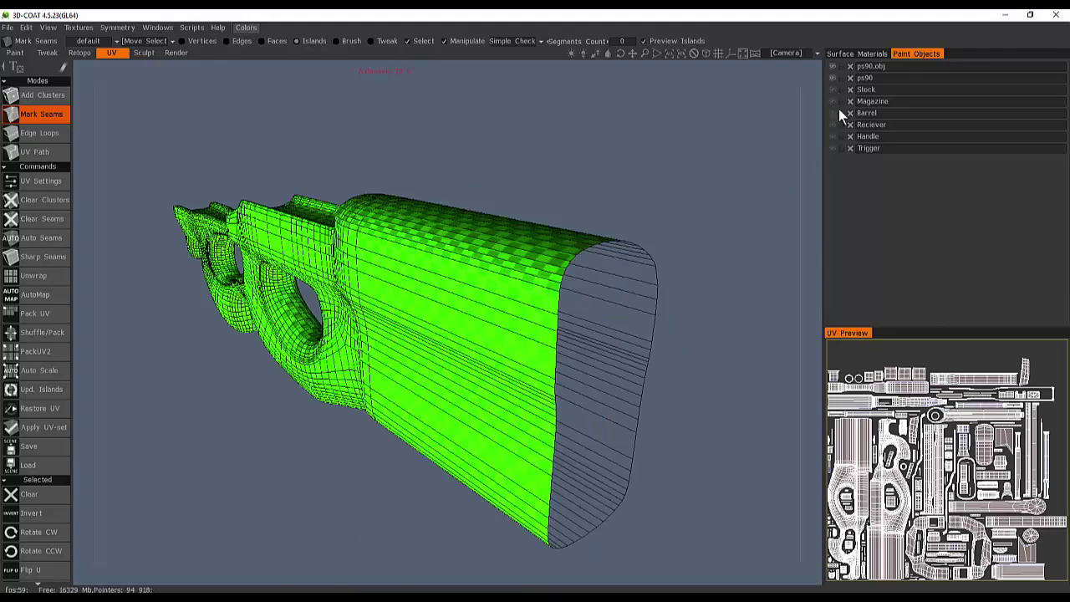
pyautogui.keyDown('alt'); pyautogui.moveTo(507, 238); pyautogui.dragTo(581, 274); pyautogui.keyUp('alt')
pyautogui.keyDown('alt'); pyautogui.moveTo(581, 274); pyautogui.dragTo(818, 306, button='middle'); pyautogui.keyUp('alt')
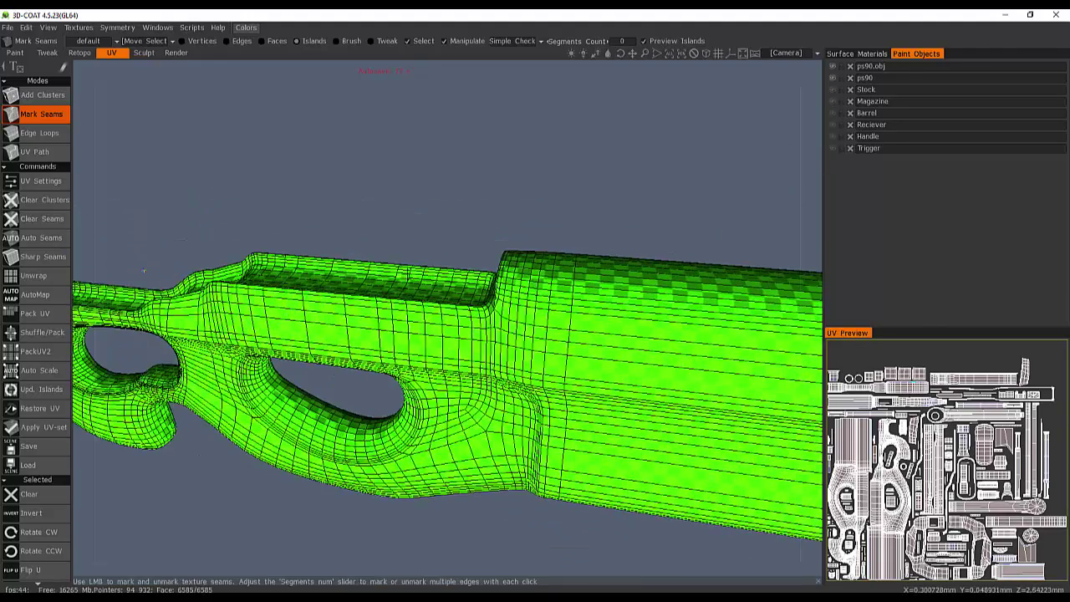
pyautogui.keyDown('alt'); pyautogui.moveTo(403, 274); pyautogui.dragTo(457, 258); pyautogui.keyUp('alt')
pyautogui.keyDown('alt'); pyautogui.moveTo(457, 259); pyautogui.dragTo(481, 196, button='middle'); pyautogui.keyUp('alt')
pyautogui.keyDown('alt'); pyautogui.moveTo(481, 199); pyautogui.dragTo(434, 301); pyautogui.keyUp('alt')
pyautogui.keyDown('alt'); pyautogui.moveTo(363, 274); pyautogui.dragTo(416, 305); pyautogui.keyUp('alt')
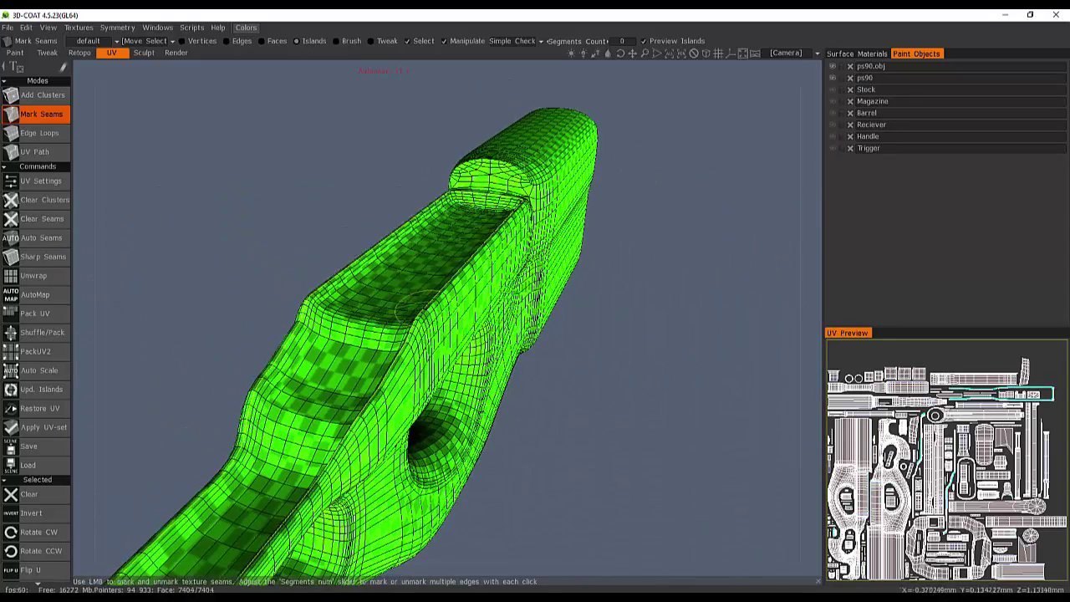
pyautogui.click(418, 306)
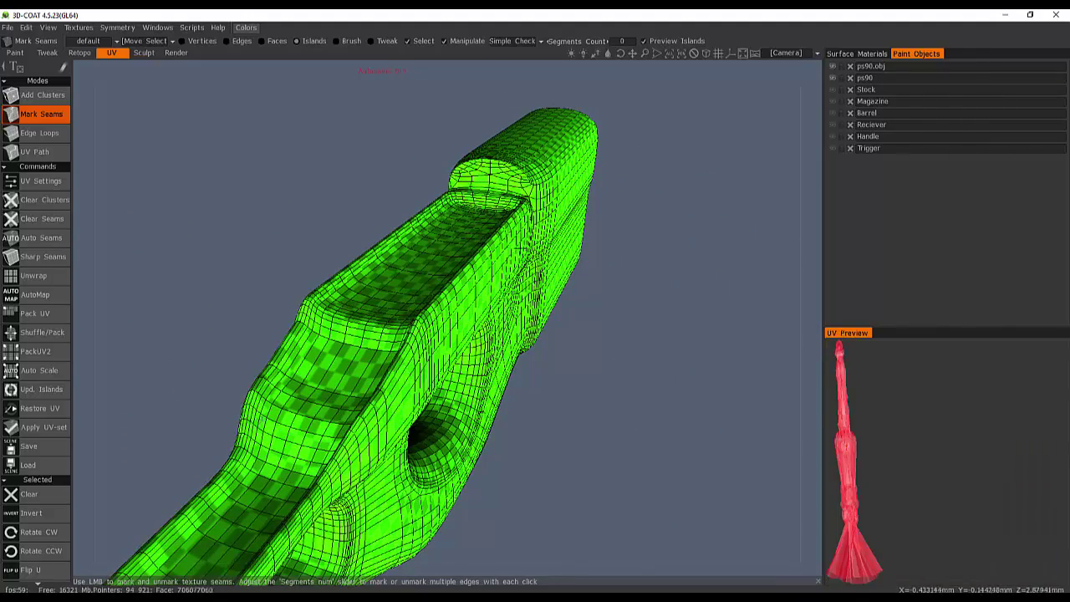
# - Mark lengthwise seams high on both sides of the ps90 body's rear section to separate its rounded top
pyautogui.keyDown('alt'); pyautogui.moveTo(520, 252); pyautogui.dragTo(205, 282); pyautogui.keyUp('alt')
pyautogui.keyDown('alt'); pyautogui.moveTo(719, 280); pyautogui.dragTo(478, 278, button='middle'); pyautogui.keyUp('alt')
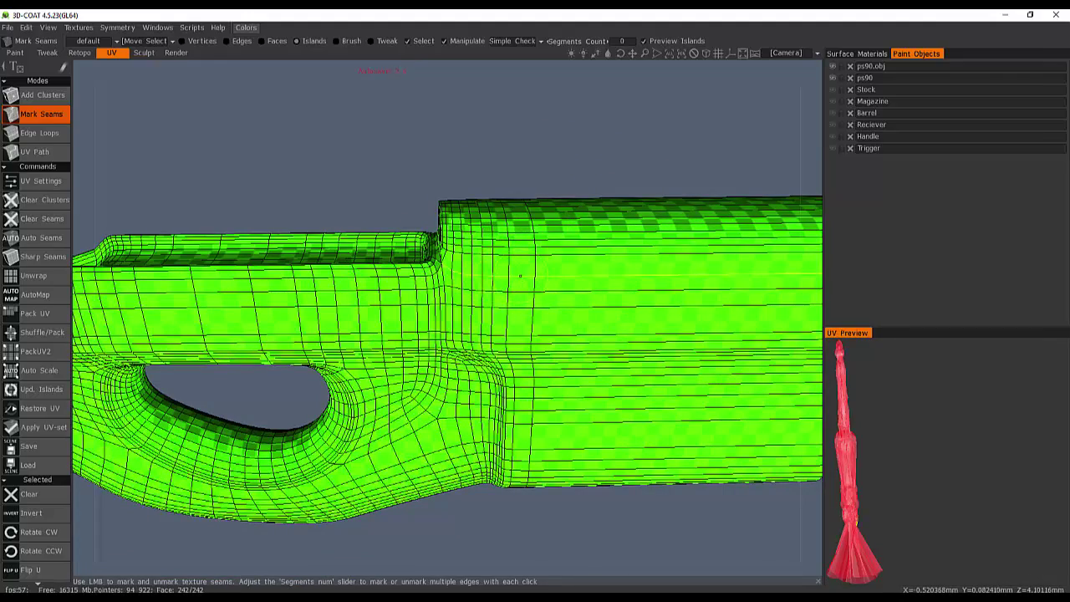
pyautogui.click(520, 276)
pyautogui.keyDown('alt'); pyautogui.moveTo(483, 278); pyautogui.dragTo(440, 307); pyautogui.keyUp('alt')
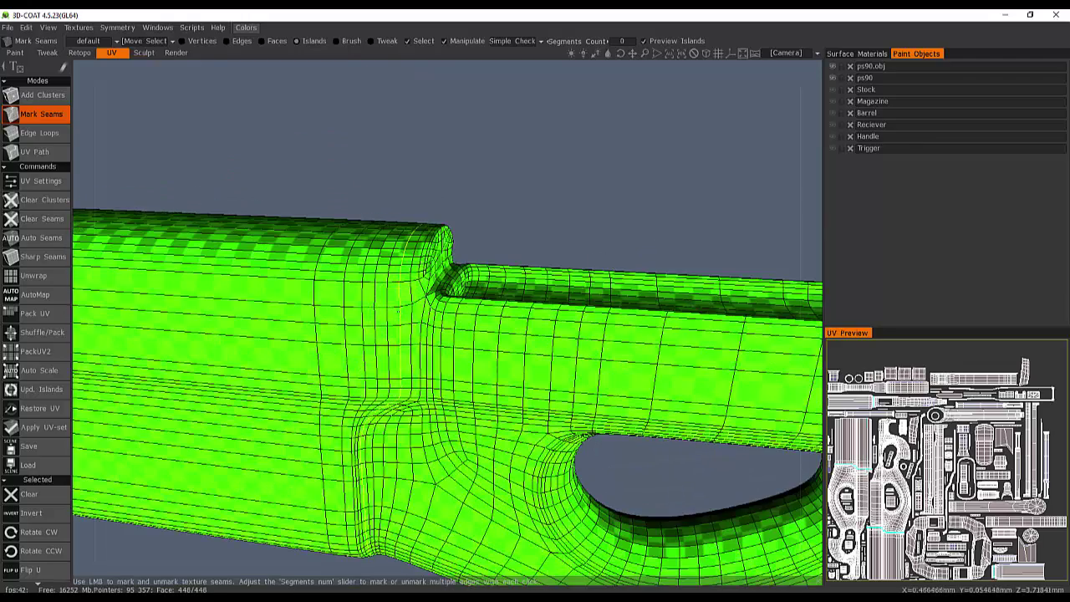
pyautogui.keyDown('alt'); pyautogui.moveTo(378, 329); pyautogui.dragTo(379, 292); pyautogui.keyUp('alt')
pyautogui.click(383, 268)
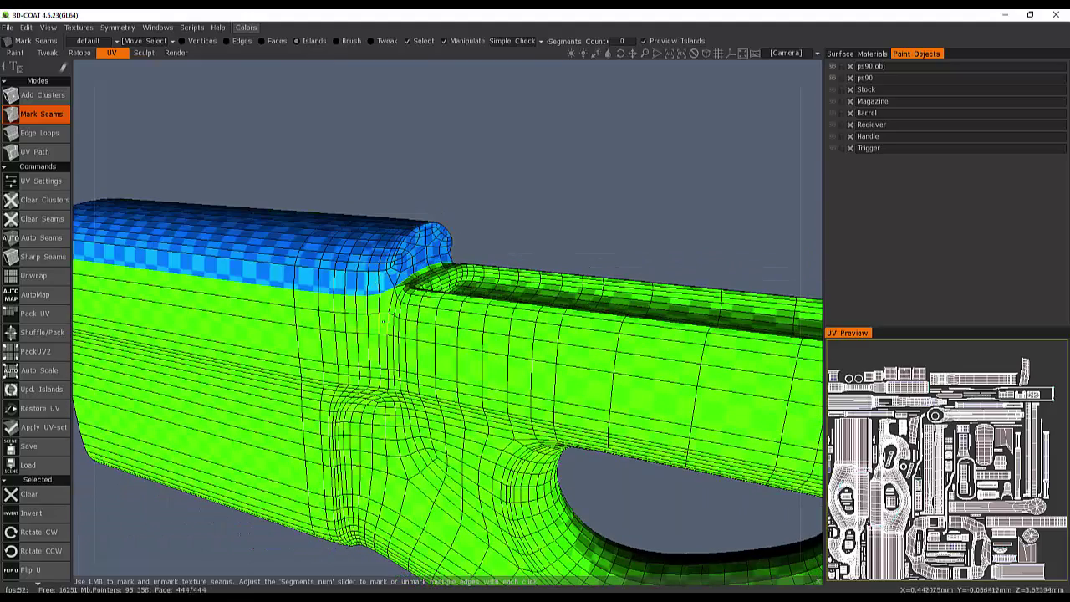
# - Mark a seam loop around the step where the rear section meets the grip area, separating the rear section from the front body
pyautogui.keyDown('alt'); pyautogui.moveTo(390, 274); pyautogui.dragTo(390, 324, button='right'); pyautogui.keyUp('alt')
pyautogui.keyDown('alt'); pyautogui.moveTo(390, 325); pyautogui.dragTo(403, 307); pyautogui.keyUp('alt')
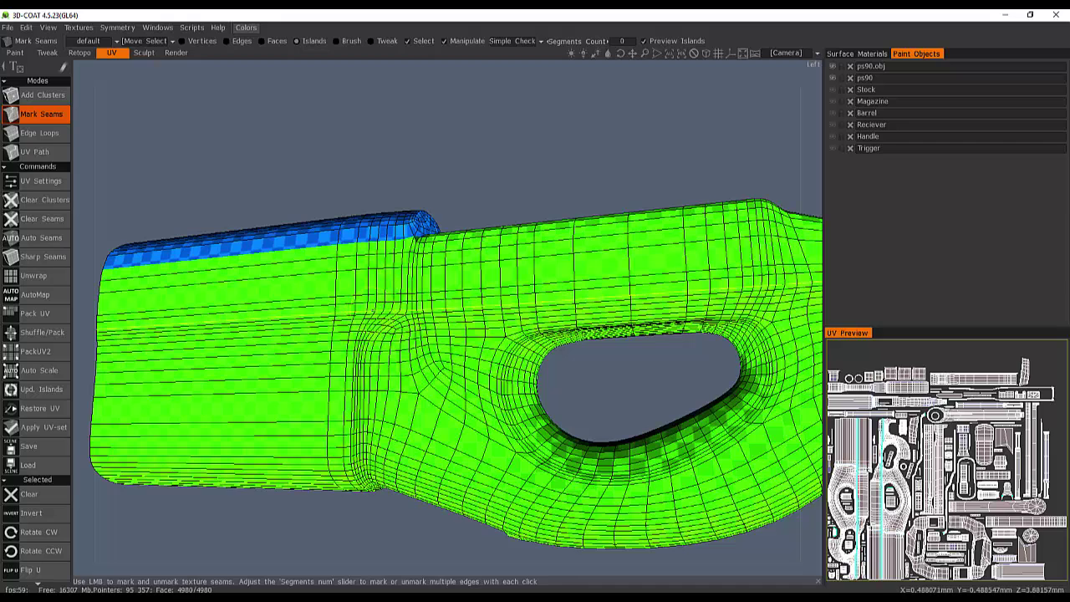
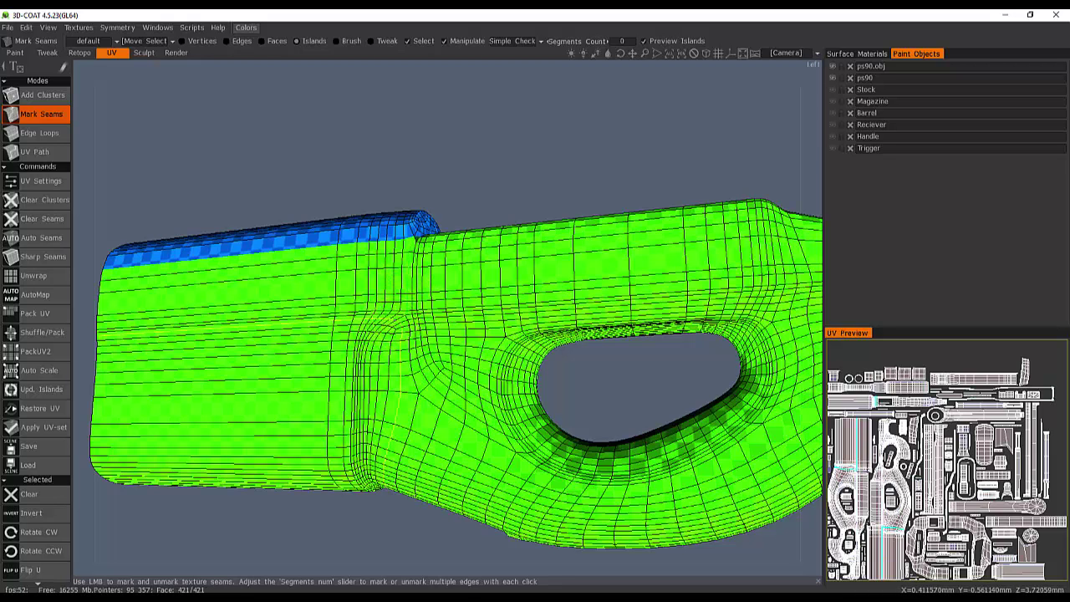
pyautogui.keyDown('alt'); pyautogui.moveTo(406, 335); pyautogui.dragTo(361, 339); pyautogui.keyUp('alt')
pyautogui.keyDown('alt'); pyautogui.moveTo(433, 312); pyautogui.dragTo(314, 221); pyautogui.keyUp('alt')
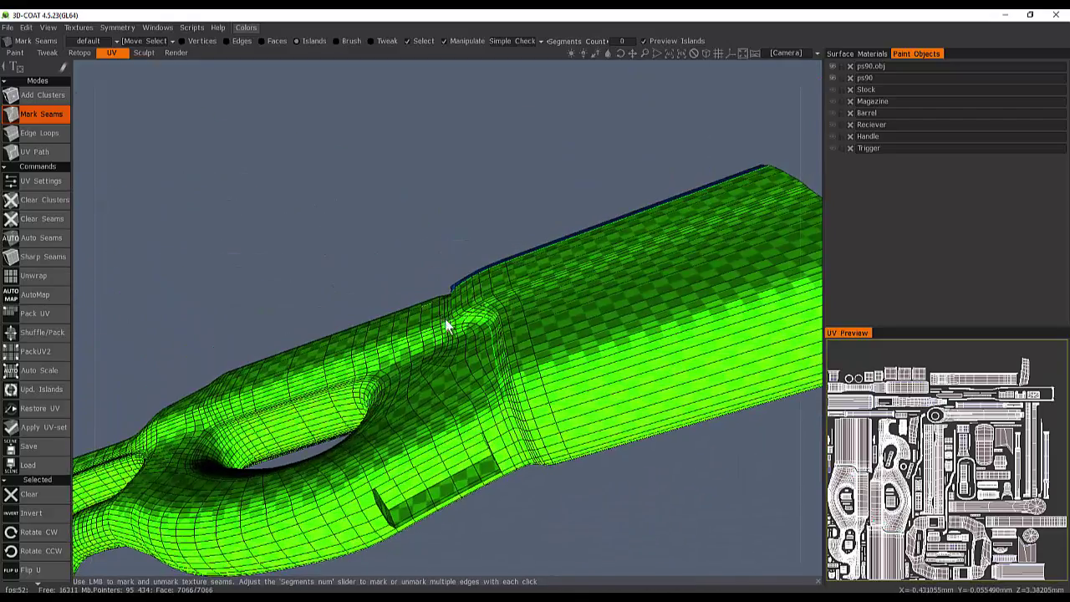
pyautogui.keyDown('alt'); pyautogui.moveTo(446, 325); pyautogui.dragTo(385, 338); pyautogui.keyUp('alt')
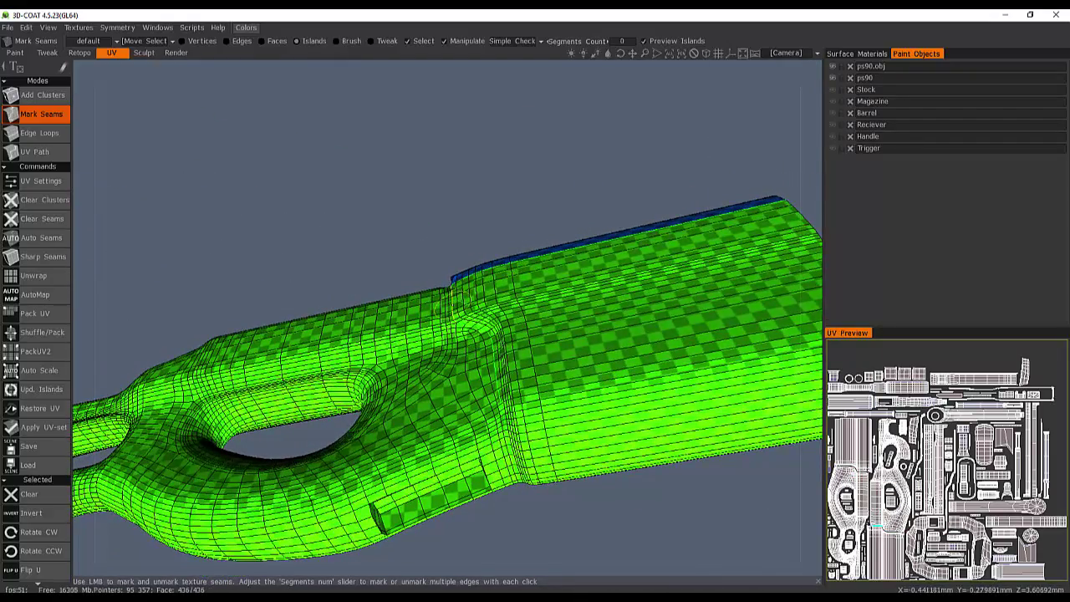
pyautogui.click(452, 302)
pyautogui.keyDown('alt'); pyautogui.moveTo(458, 322); pyautogui.dragTo(477, 402); pyautogui.keyUp('alt')
pyautogui.keyDown('alt'); pyautogui.moveTo(511, 364); pyautogui.dragTo(435, 367); pyautogui.keyUp('alt')
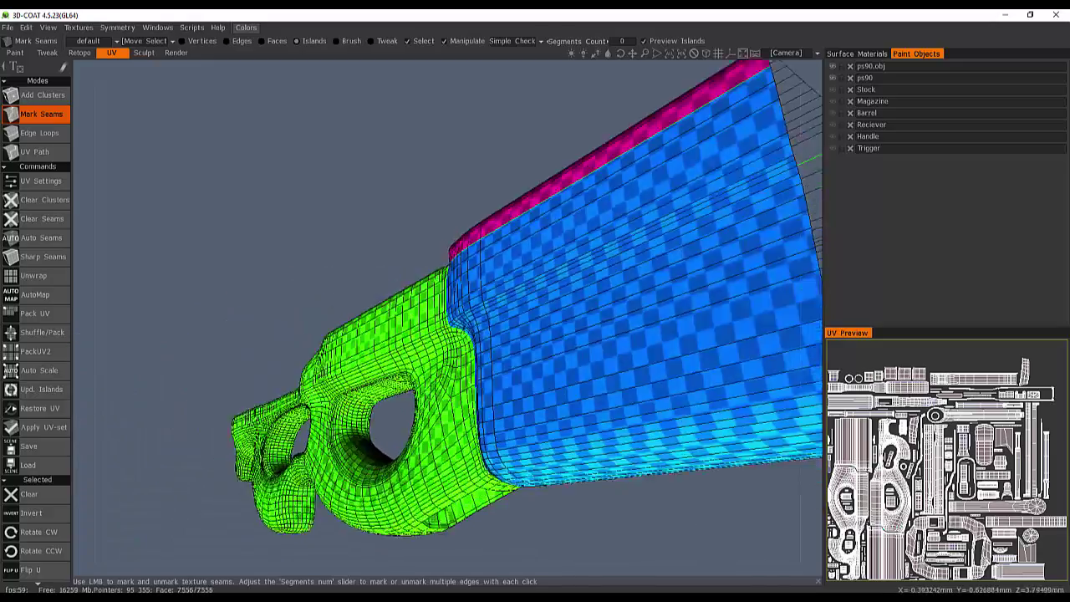
# - Mark lengthwise seams low on both sides of the rear section to split its side panels from the underside
pyautogui.moveTo(377, 339)
pyautogui.mouseDown(button='right')
pyautogui.moveTo(501, 364)
pyautogui.moveTo(504, 404)
pyautogui.moveTo(428, 415)
pyautogui.moveTo(378, 353)
pyautogui.mouseUp(button='right')
pyautogui.click(503, 407)
pyautogui.click(428, 416)
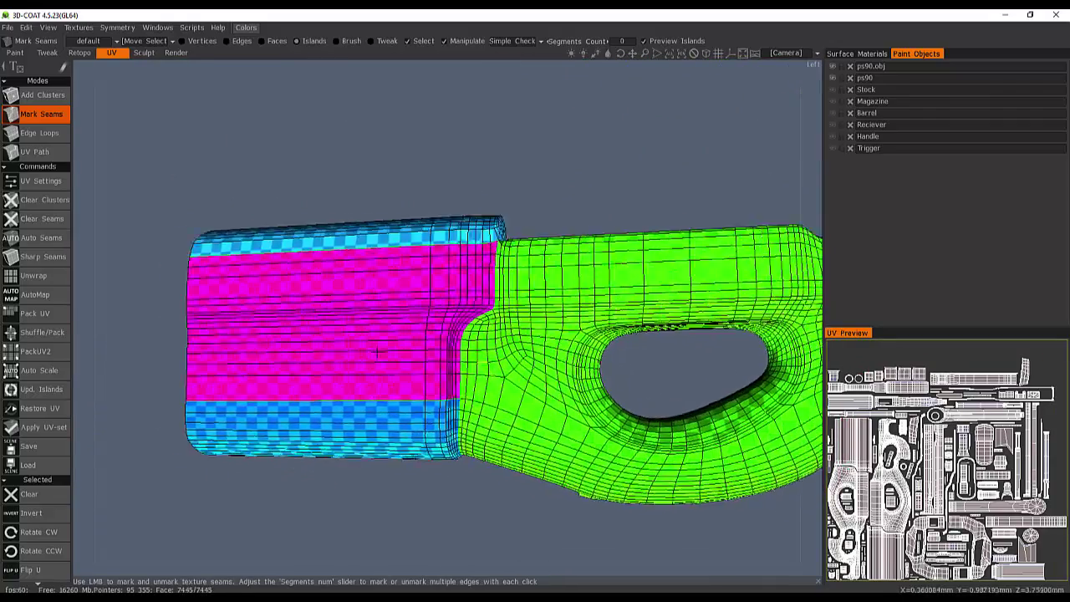
# - Mark seams around the upper middle section above the rear grip opening to separate it from the surrounding body
pyautogui.moveTo(377, 353); pyautogui.dragTo(168, 346, button='middle')
pyautogui.keyDown('alt'); pyautogui.moveTo(425, 287); pyautogui.dragTo(420, 285); pyautogui.keyUp('alt')
pyautogui.moveTo(433, 304); pyautogui.dragTo(475, 363, button='middle')
pyautogui.keyDown('alt'); pyautogui.moveTo(445, 341); pyautogui.dragTo(434, 323); pyautogui.keyUp('alt')
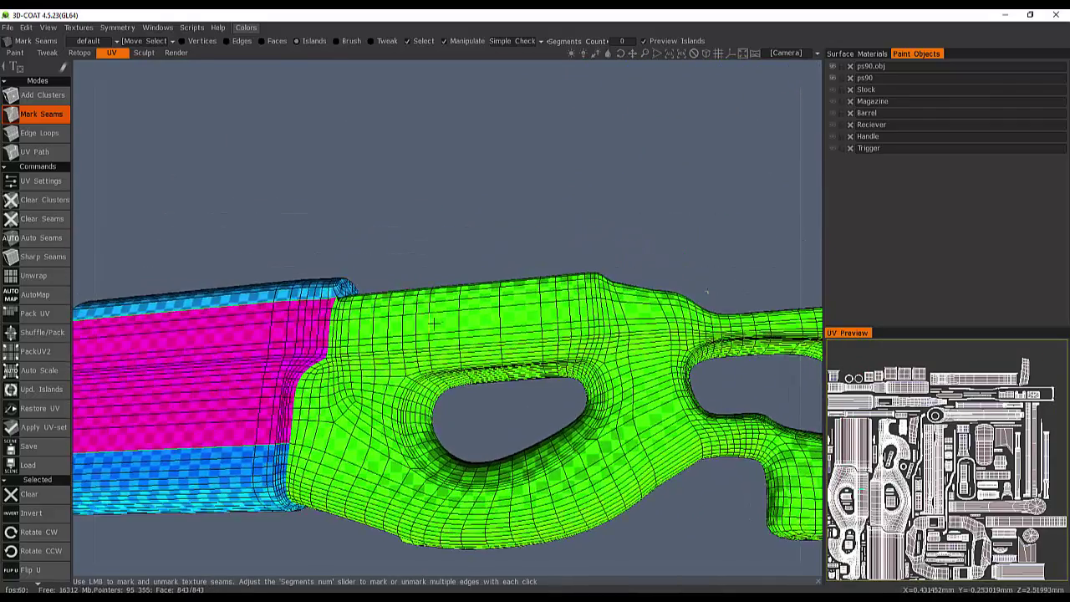
pyautogui.moveTo(433, 323); pyautogui.dragTo(451, 323, button='right')
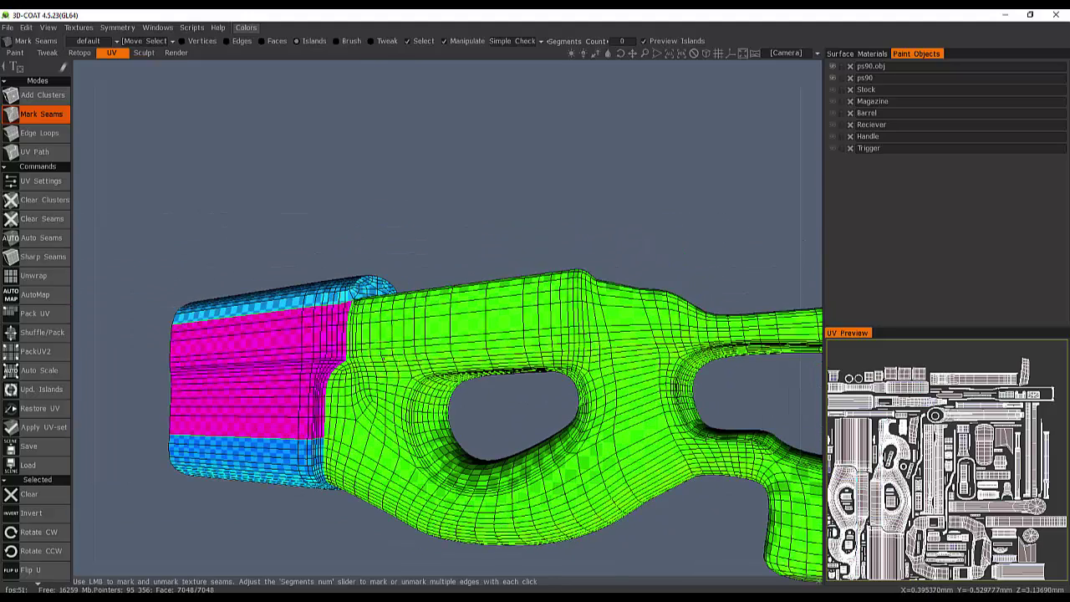
pyautogui.moveTo(475, 409); pyautogui.dragTo(505, 327, button='right')
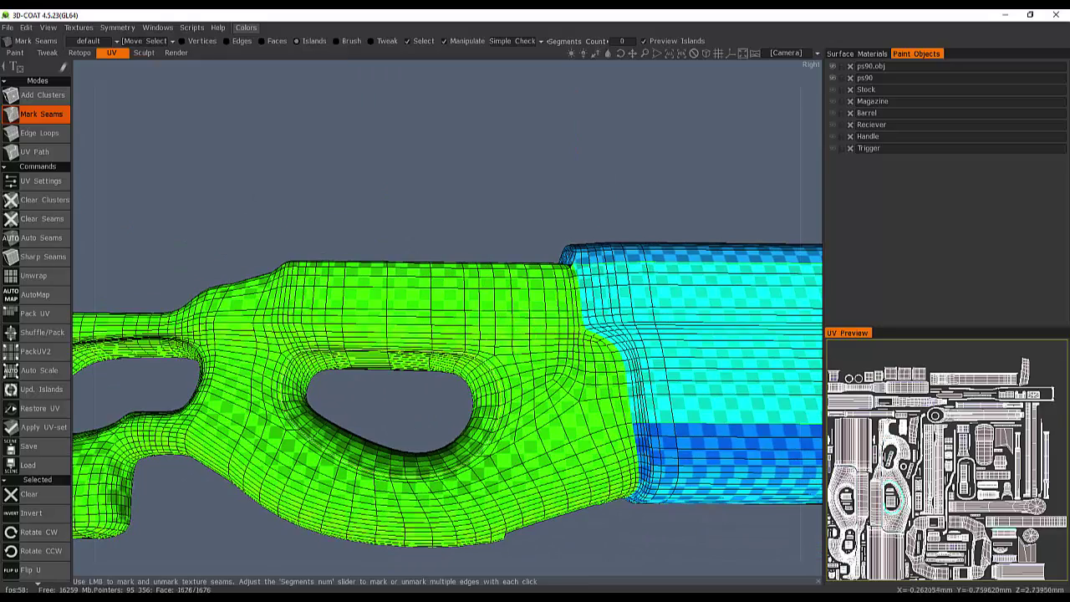
pyautogui.moveTo(359, 351); pyautogui.dragTo(439, 366, button='middle')
pyautogui.click(423, 354)
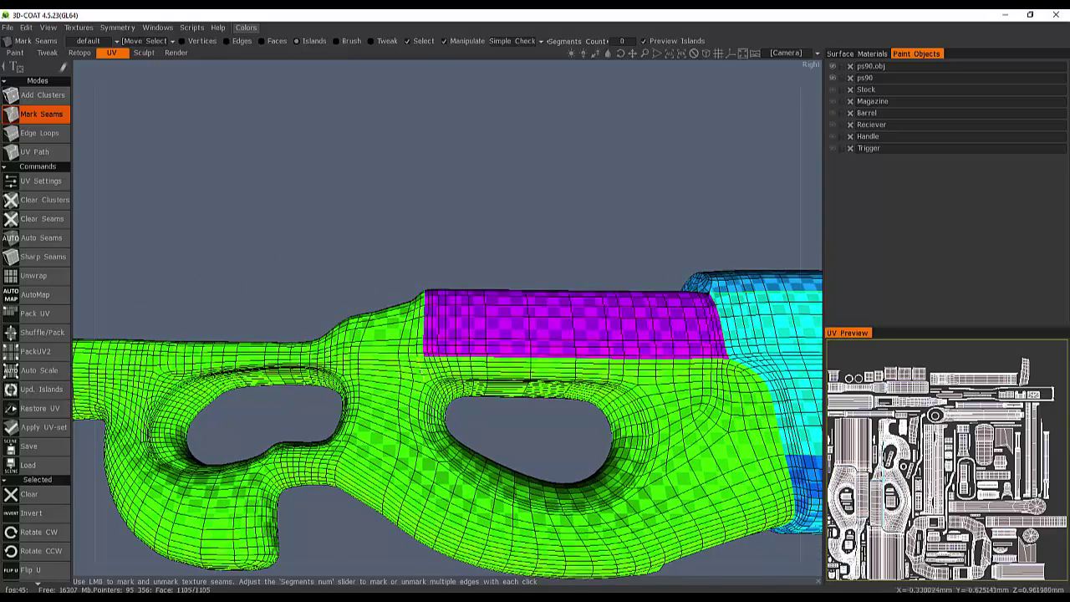
# - Mark a lengthwise seam above the front grip opening and a vertical seam loop ahead of it to separate the body's front end
pyautogui.keyDown('alt'); pyautogui.moveTo(390, 383); pyautogui.dragTo(506, 281); pyautogui.keyUp('alt')
pyautogui.moveTo(507, 298); pyautogui.dragTo(417, 257, button='middle')
pyautogui.moveTo(452, 276); pyautogui.dragTo(528, 227, button='right')
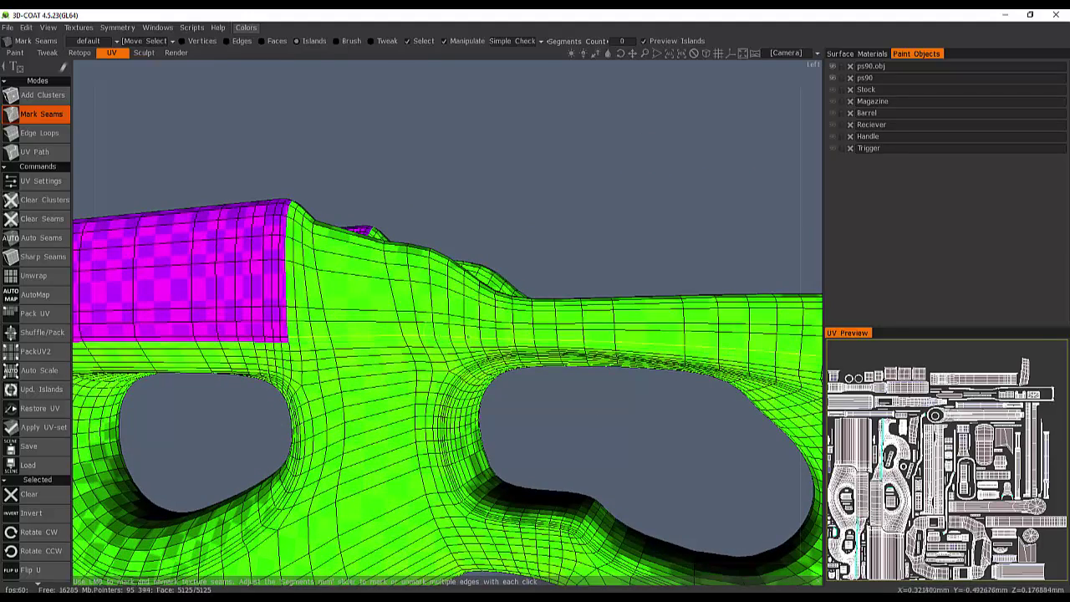
pyautogui.moveTo(507, 337); pyautogui.dragTo(250, 174, button='right')
pyautogui.click(538, 285)
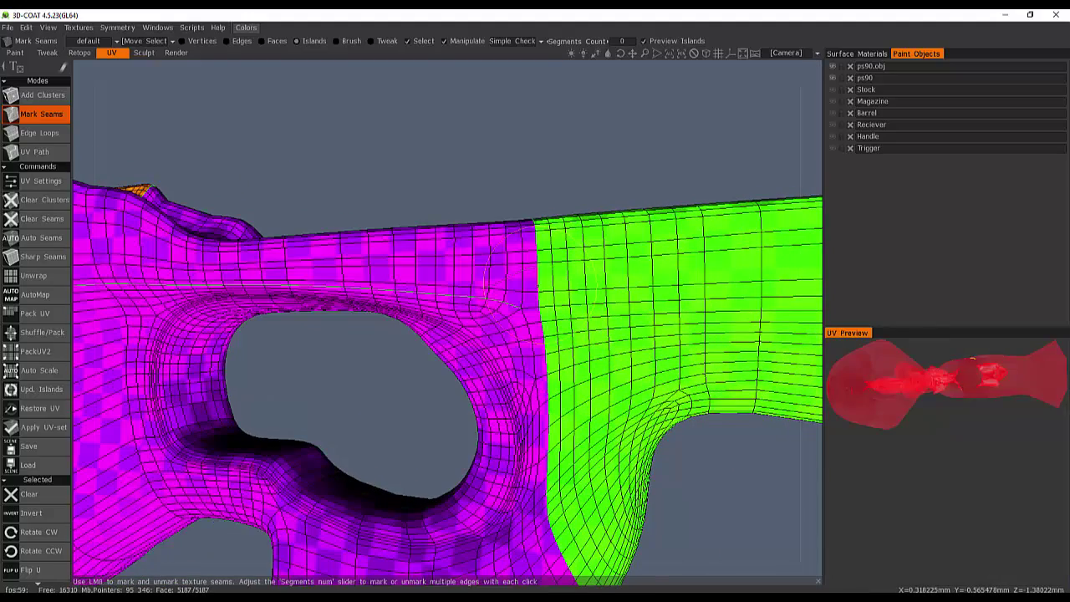
pyautogui.scroll(-4, 437, 267)
pyautogui.keyDown('alt'); pyautogui.moveTo(437, 266); pyautogui.dragTo(380, 305); pyautogui.keyUp('alt')
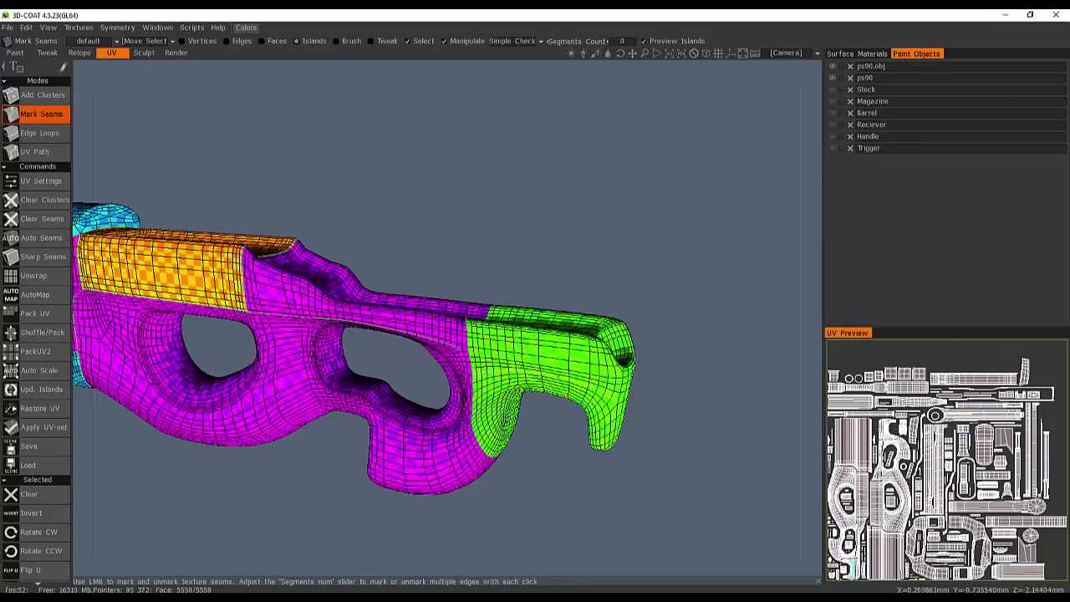
# - Mark a lengthwise seam above the front grip opening on the body's opposite side, cutting off the upper front strip
pyautogui.keyDown('alt'); pyautogui.moveTo(550, 361); pyautogui.dragTo(364, 304); pyautogui.keyUp('alt')
pyautogui.keyDown('alt'); pyautogui.moveTo(365, 305); pyautogui.dragTo(401, 291, button='right'); pyautogui.keyUp('alt')
pyautogui.scroll(-3, 402, 290)
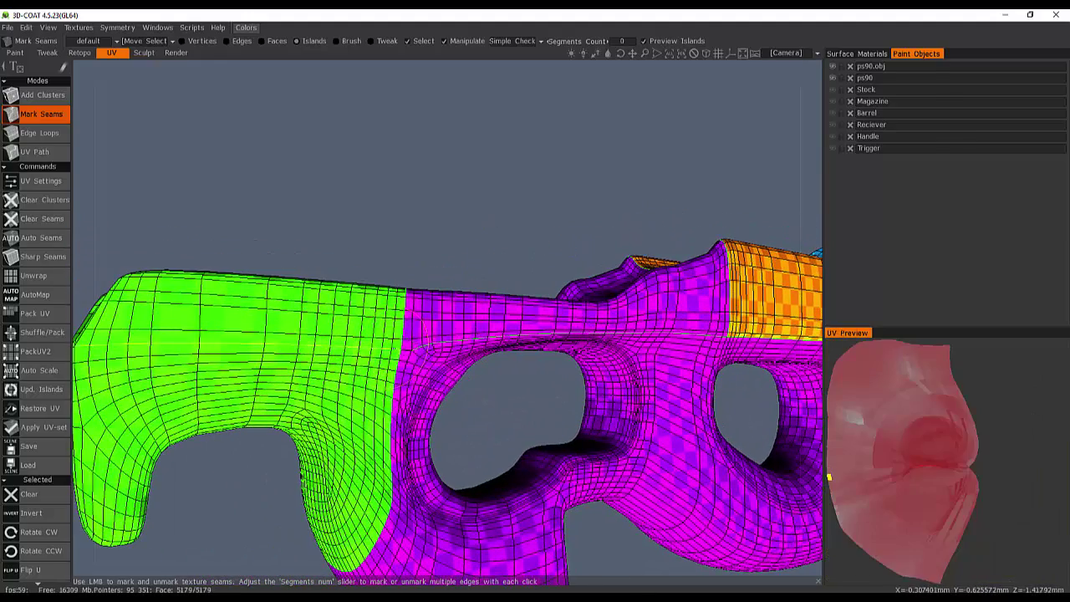
pyautogui.click(402, 349)
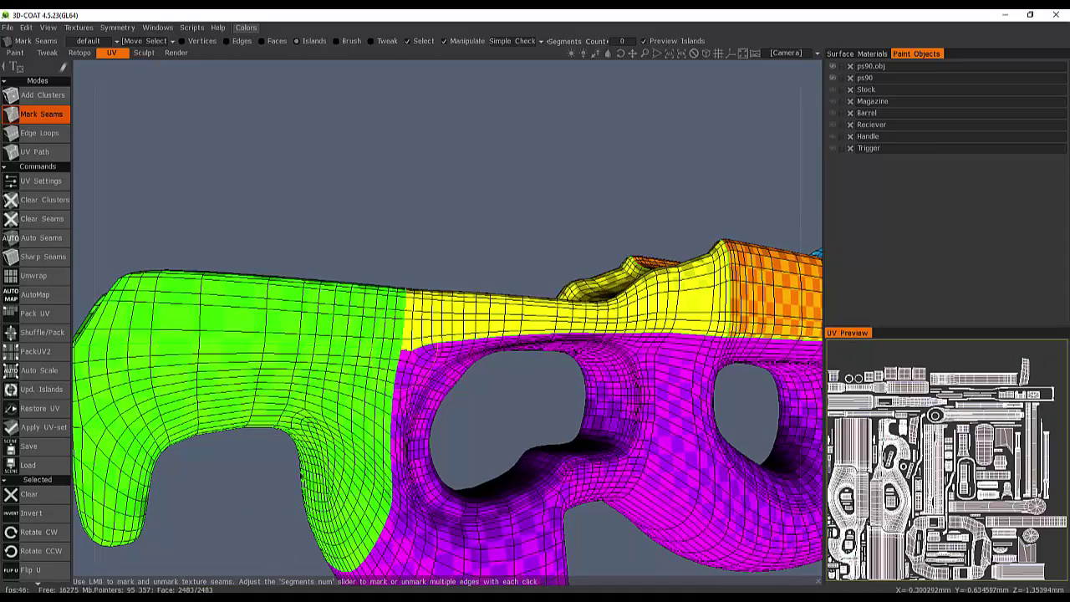
# - Mark two lengthwise seams around the body's front end, separating its top and a narrow side band from the lower part
pyautogui.moveTo(572, 252)
pyautogui.mouseDown()
pyautogui.moveTo(624, 200)
pyautogui.moveTo(359, 339)
pyautogui.moveTo(423, 322)
pyautogui.moveTo(380, 279)
pyautogui.moveTo(409, 255)
pyautogui.moveTo(334, 258)
pyautogui.mouseUp()
pyautogui.click(413, 203)
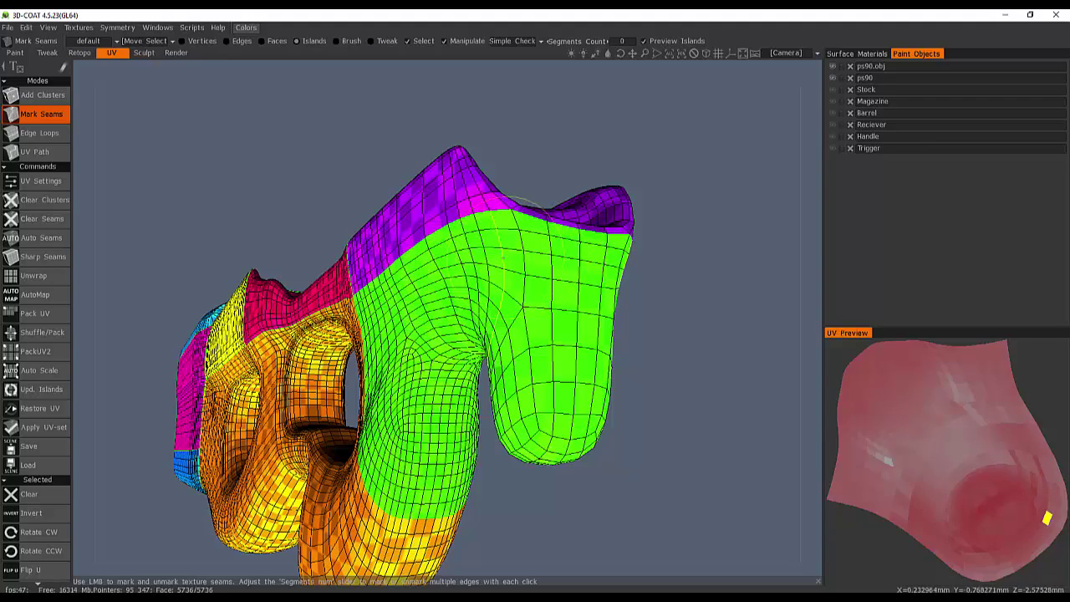
pyautogui.click(525, 272)
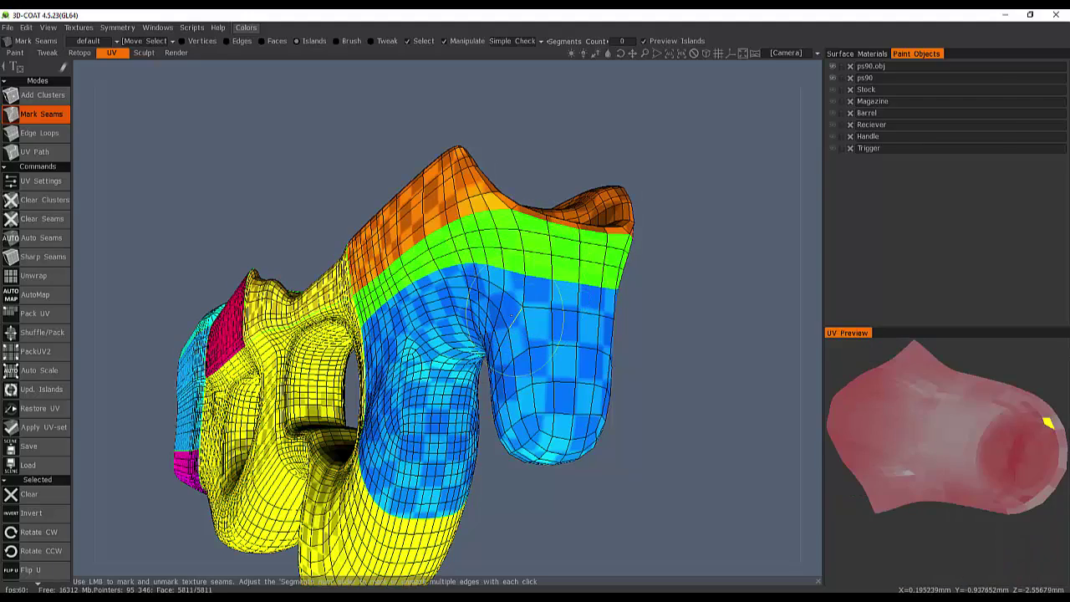
# - Mark seams down both edges and across the bottom of the front hook's face to separate it from the sides
pyautogui.moveTo(493, 359); pyautogui.dragTo(479, 318)
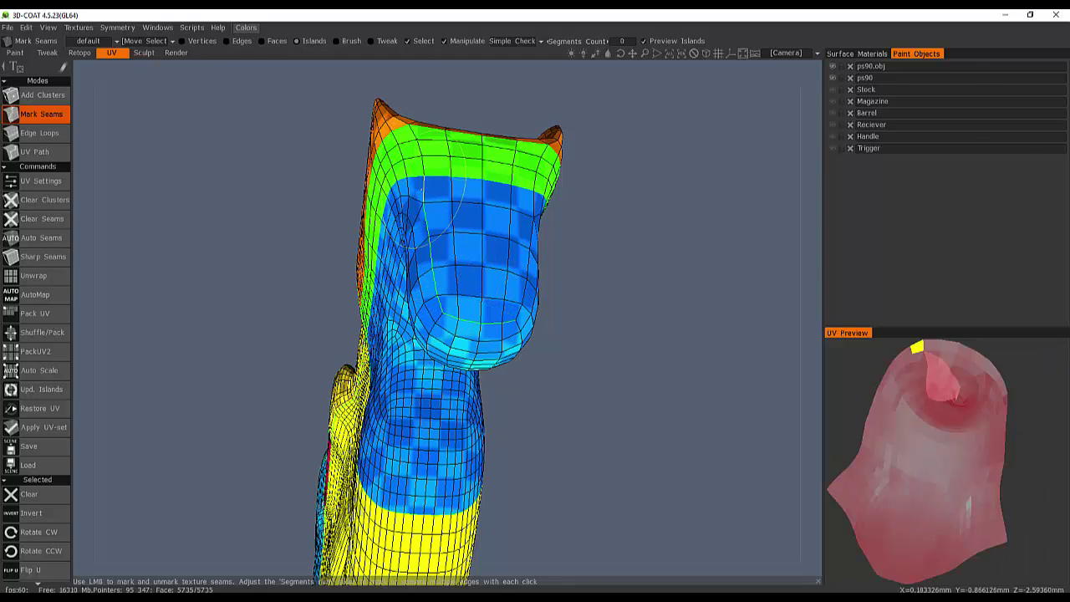
pyautogui.keyDown('alt'); pyautogui.moveTo(482, 274); pyautogui.dragTo(368, 289); pyautogui.keyUp('alt')
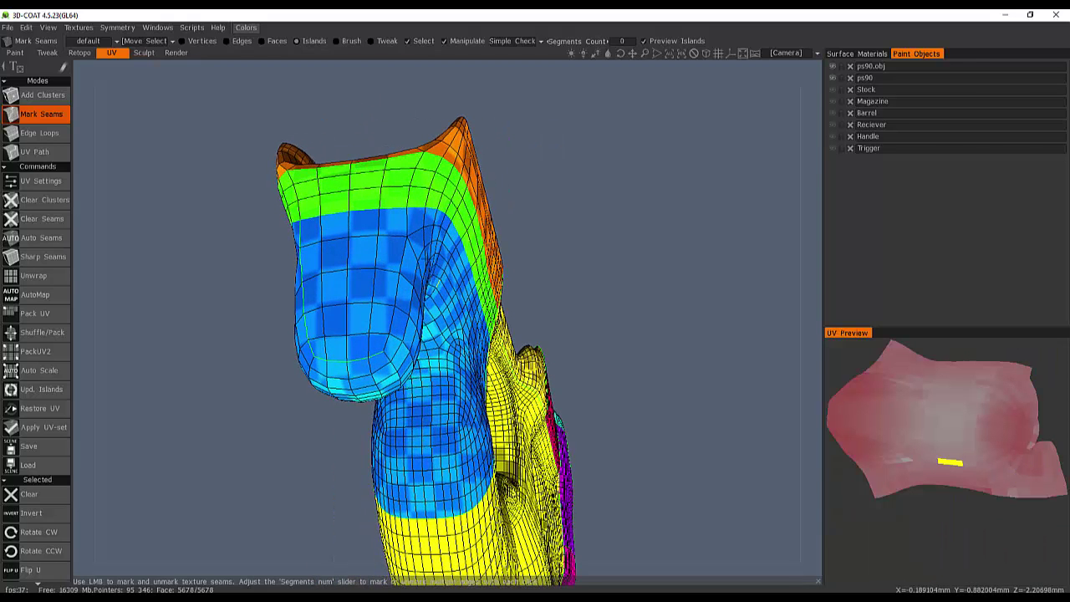
pyautogui.click(410, 224)
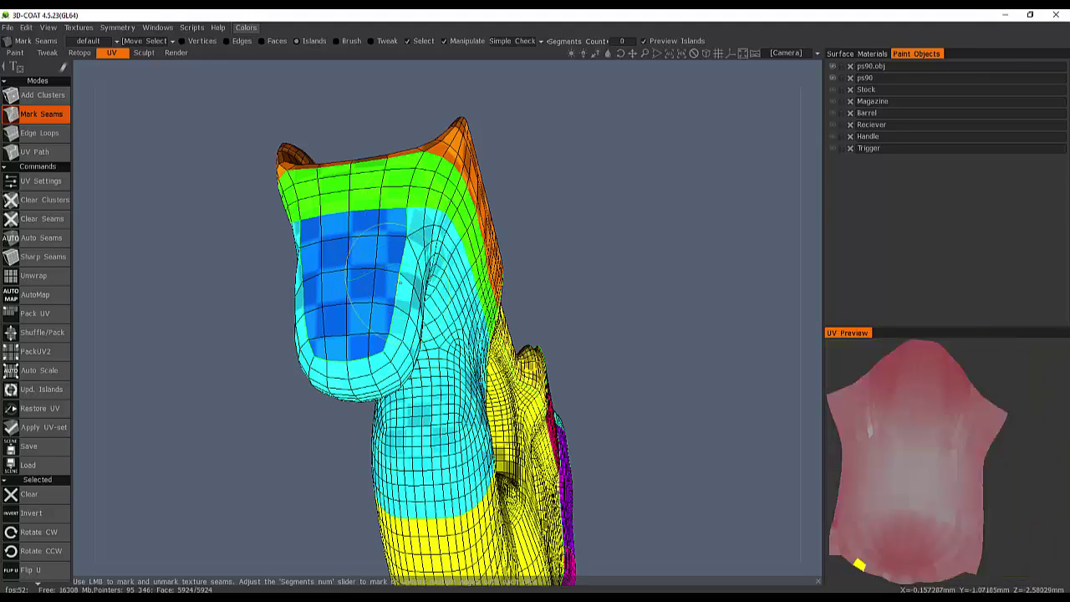
# - Mark a lengthwise seam low on the sides of the front end to split its underside from the side panels
pyautogui.keyDown('alt'); pyautogui.moveTo(387, 316); pyautogui.dragTo(583, 287); pyautogui.keyUp('alt')
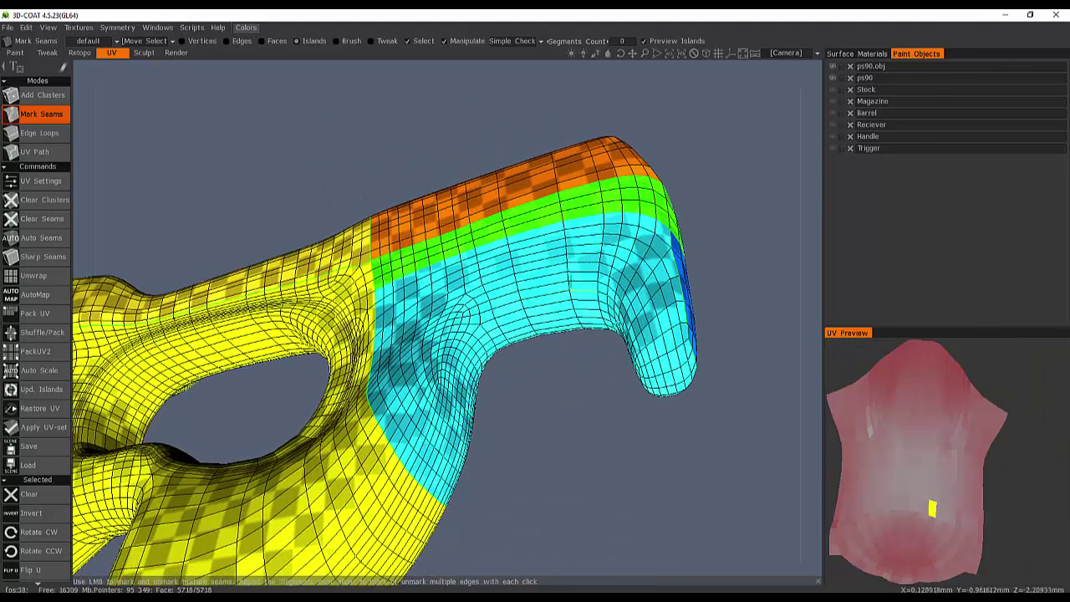
pyautogui.click(552, 255)
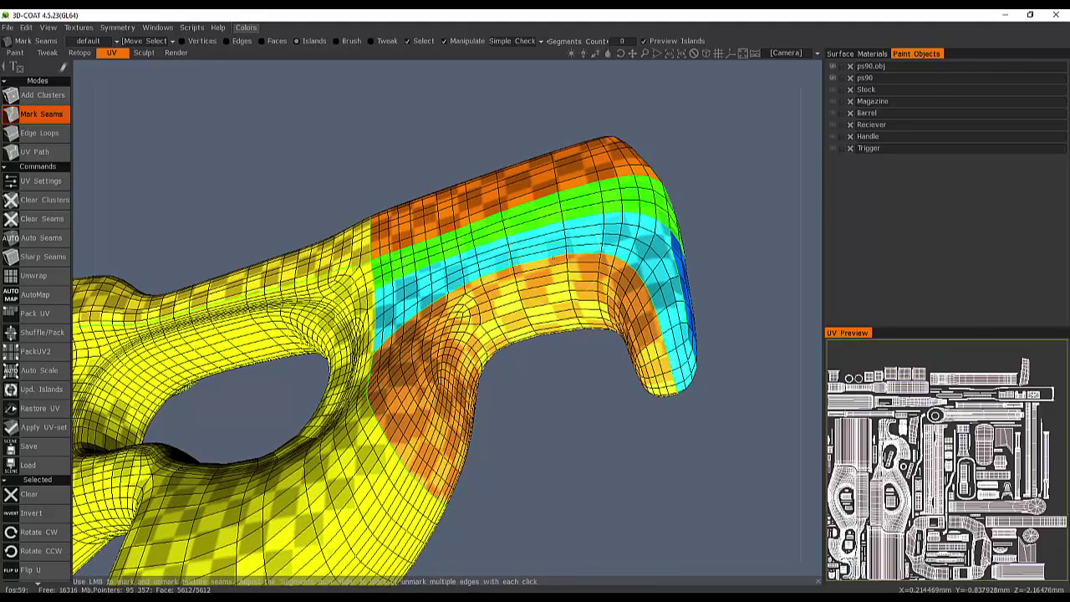
pyautogui.moveTo(583, 300); pyautogui.dragTo(326, 281, button='right')
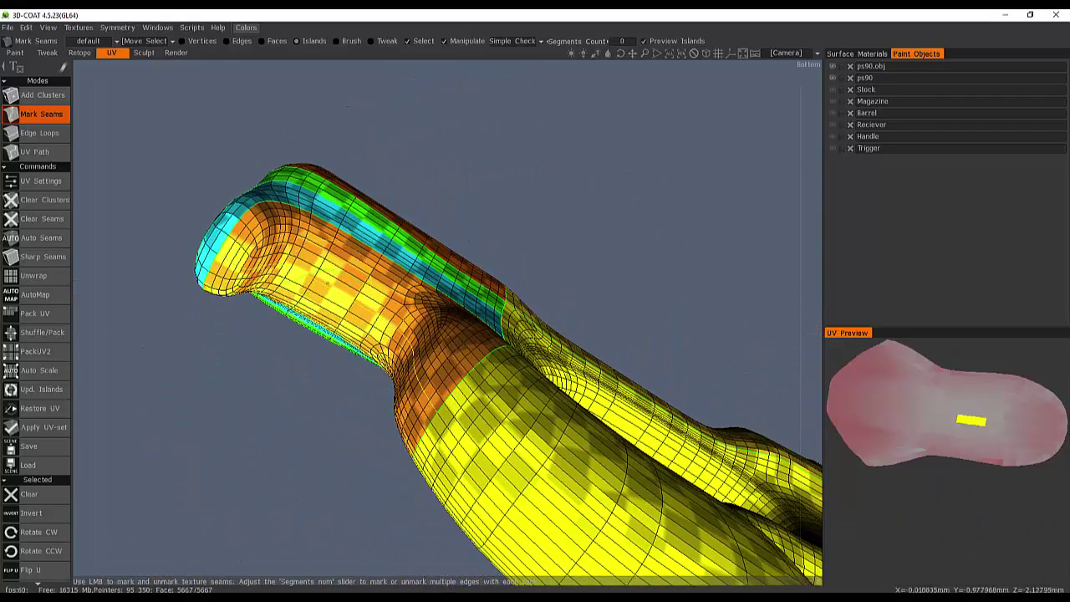
# - Mark seams below the front grip opening and along the underside, separating the front grip's sides and bottom strip from the body
pyautogui.moveTo(424, 328); pyautogui.dragTo(503, 365, button='right')
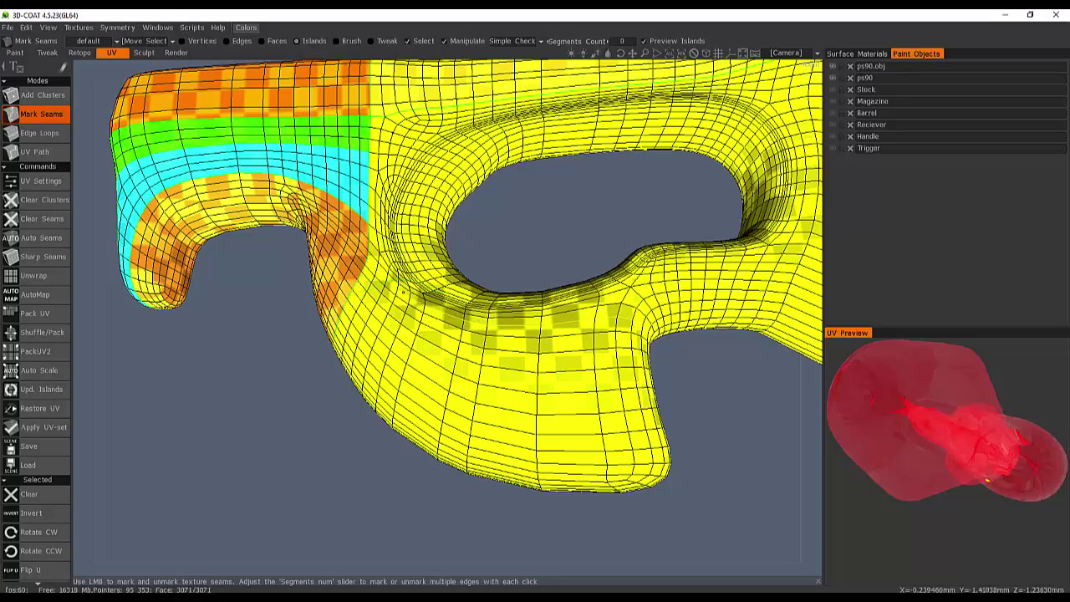
pyautogui.click(463, 310)
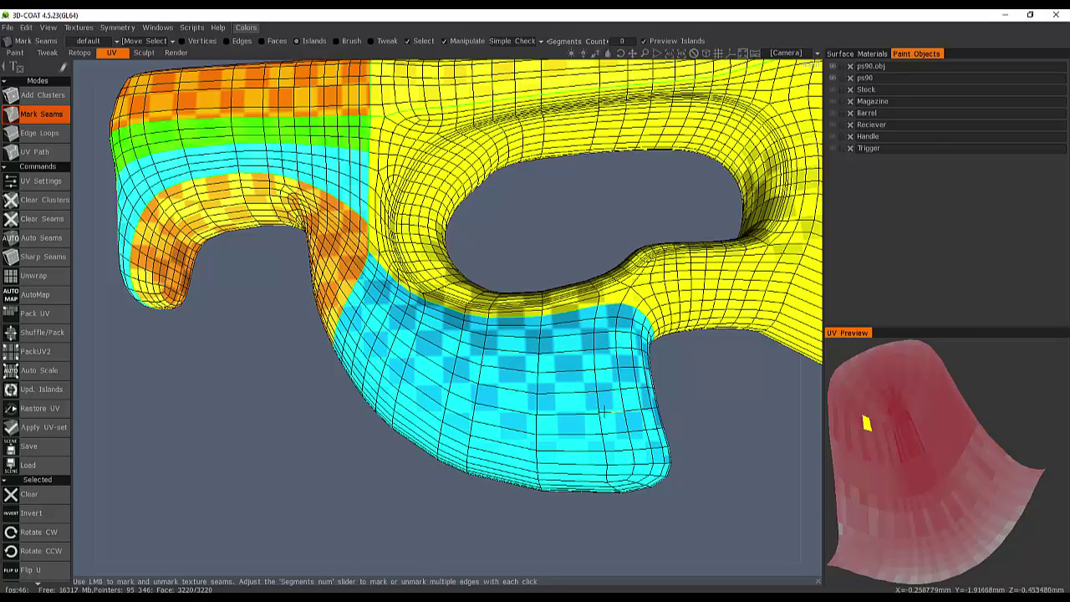
pyautogui.moveTo(604, 411); pyautogui.dragTo(414, 295, button='right')
pyautogui.click(549, 339)
pyautogui.click(493, 322)
pyautogui.click(386, 298)
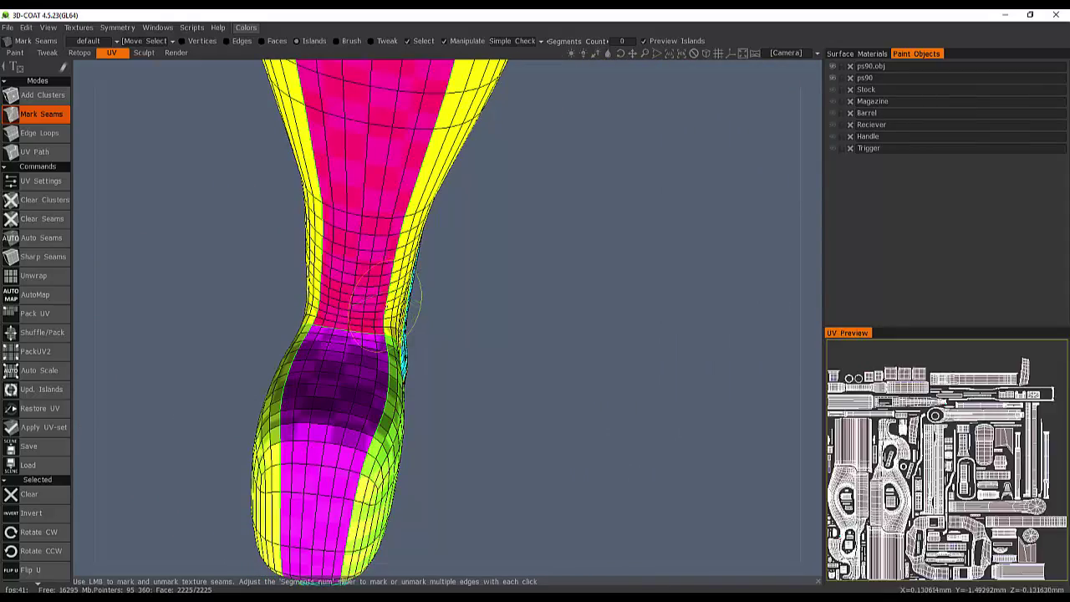
# - Mark seam loops around both rims of the front grip opening to separate its inner wall from the body
pyautogui.scroll(-3, 373, 296)
pyautogui.moveTo(435, 308); pyautogui.dragTo(465, 326)
pyautogui.moveTo(465, 326); pyautogui.dragTo(443, 321, button='right')
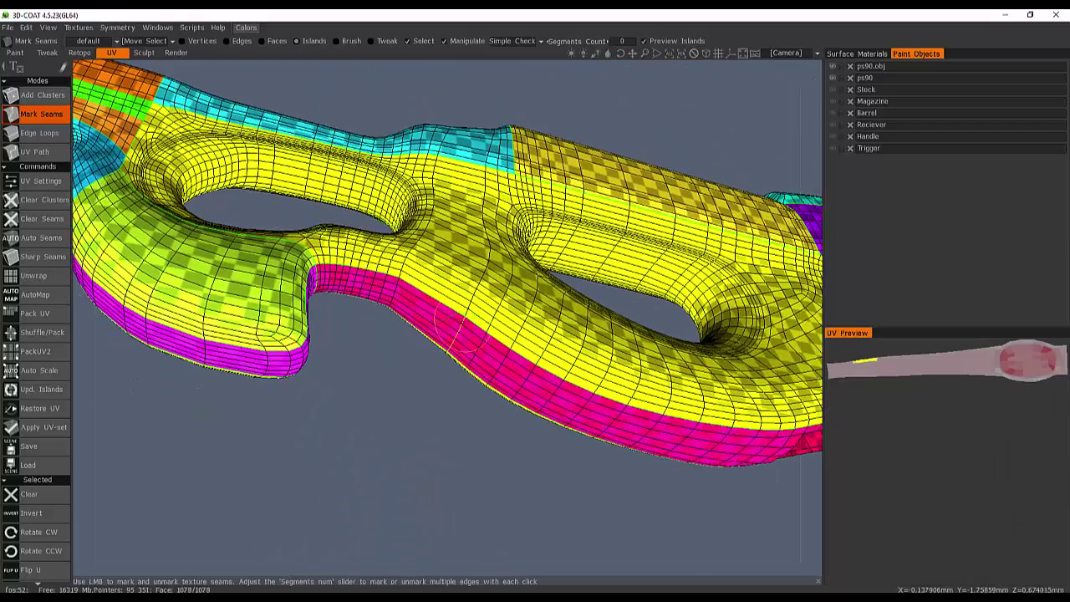
pyautogui.keyDown('alt'); pyautogui.moveTo(458, 303); pyautogui.dragTo(434, 303); pyautogui.keyUp('alt')
pyautogui.moveTo(459, 278); pyautogui.dragTo(445, 320, button='right')
pyautogui.moveTo(444, 319); pyautogui.dragTo(394, 404, button='middle')
pyautogui.keyDown('alt'); pyautogui.moveTo(394, 404); pyautogui.dragTo(448, 359); pyautogui.keyUp('alt')
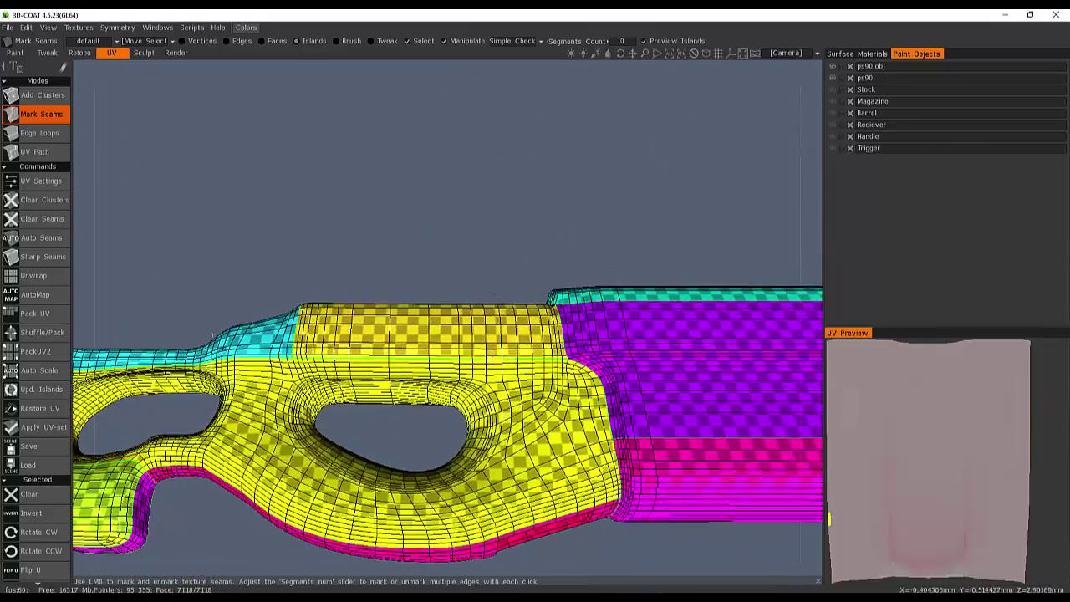
pyautogui.moveTo(461, 341); pyautogui.dragTo(524, 286, button='middle')
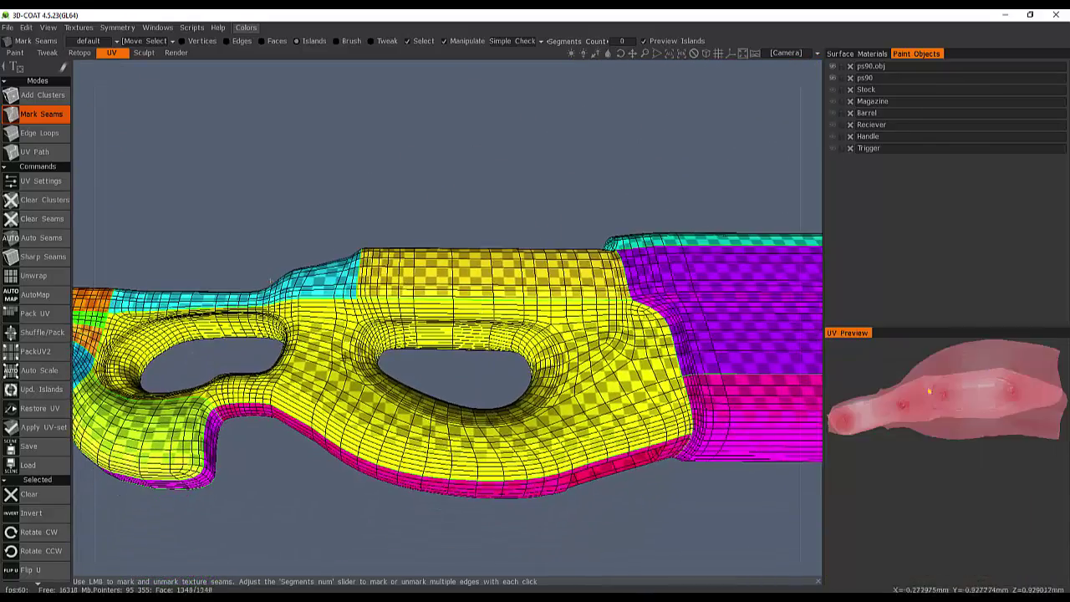
pyautogui.keyDown('alt'); pyautogui.moveTo(335, 326); pyautogui.dragTo(384, 355); pyautogui.keyUp('alt')
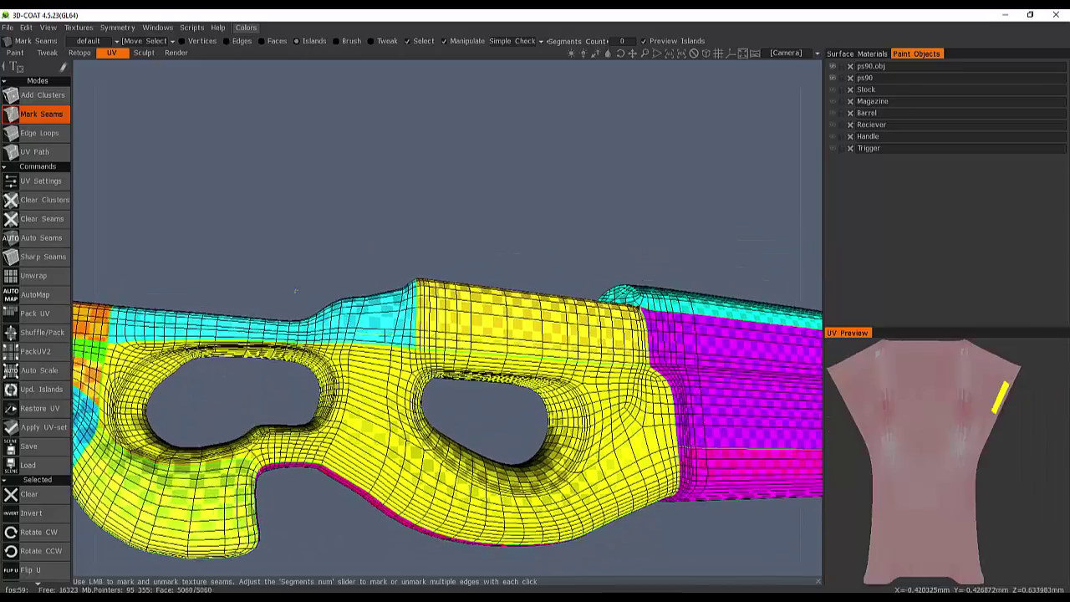
pyautogui.keyDown('alt'); pyautogui.moveTo(334, 360); pyautogui.dragTo(284, 414, button='right'); pyautogui.keyUp('alt')
pyautogui.keyDown('alt'); pyautogui.moveTo(274, 418); pyautogui.dragTo(416, 333, button='middle'); pyautogui.keyUp('alt')
pyautogui.scroll(4, 415, 334)
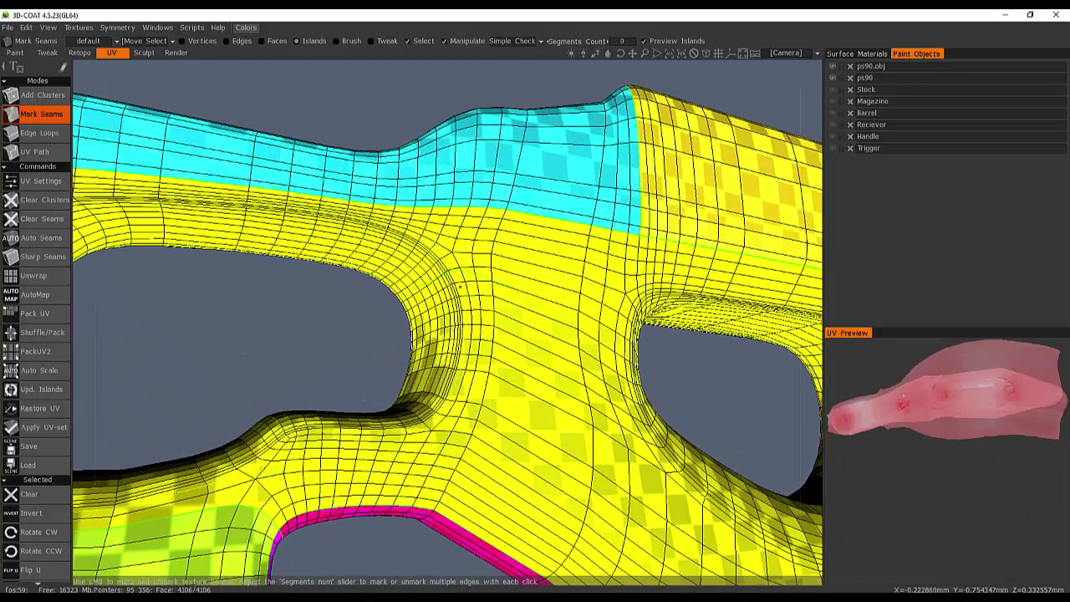
pyautogui.moveTo(367, 336); pyautogui.dragTo(557, 195)
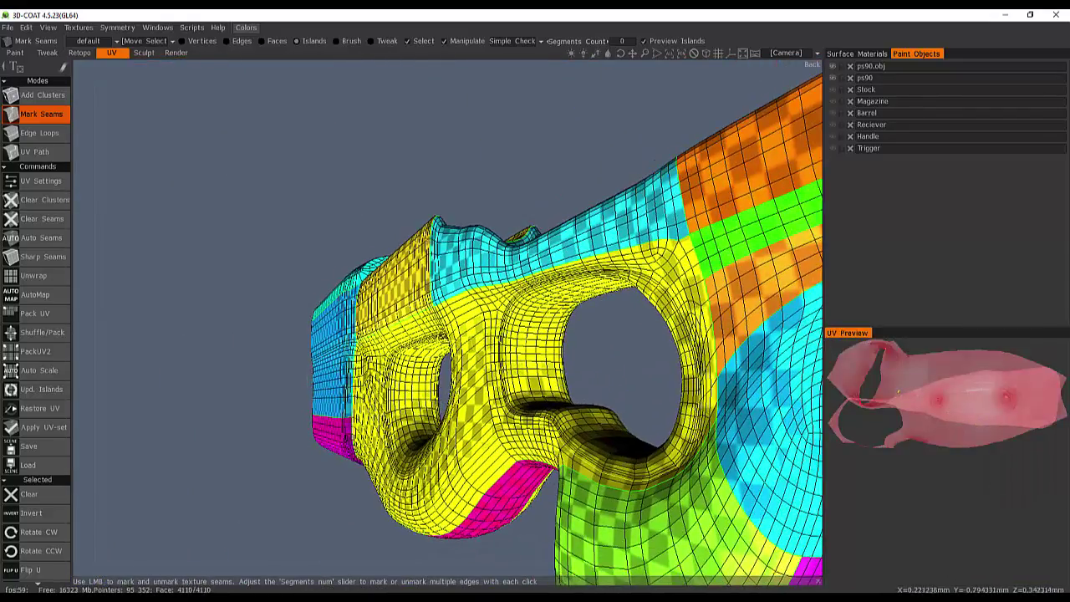
pyautogui.moveTo(654, 160); pyautogui.dragTo(482, 346, button='right')
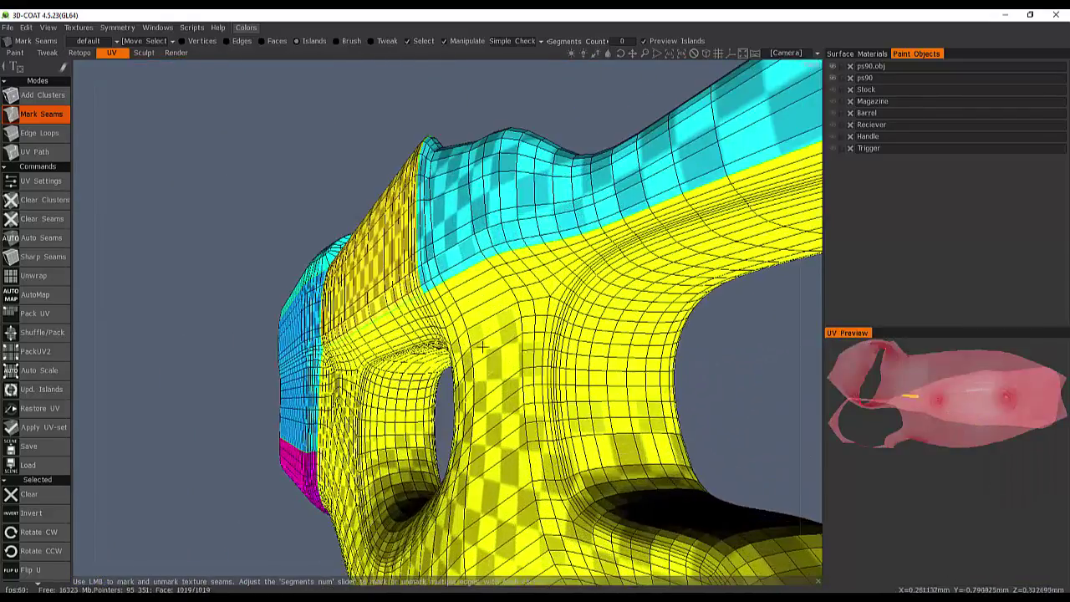
pyautogui.keyDown('alt'); pyautogui.moveTo(482, 347); pyautogui.dragTo(457, 299); pyautogui.keyUp('alt')
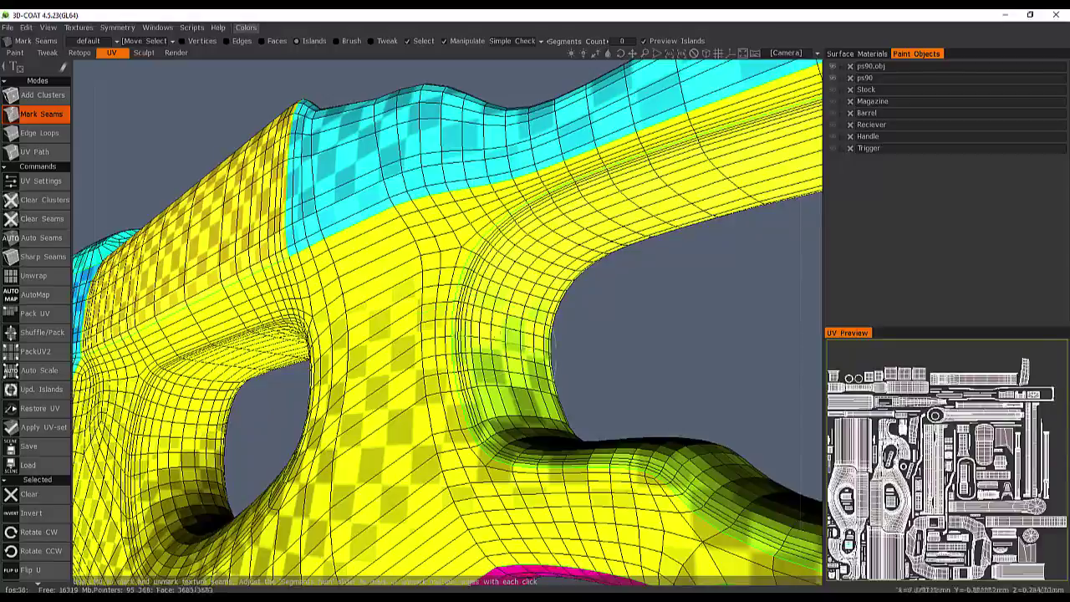
pyautogui.keyDown('alt'); pyautogui.moveTo(502, 335); pyautogui.dragTo(376, 402); pyautogui.keyUp('alt')
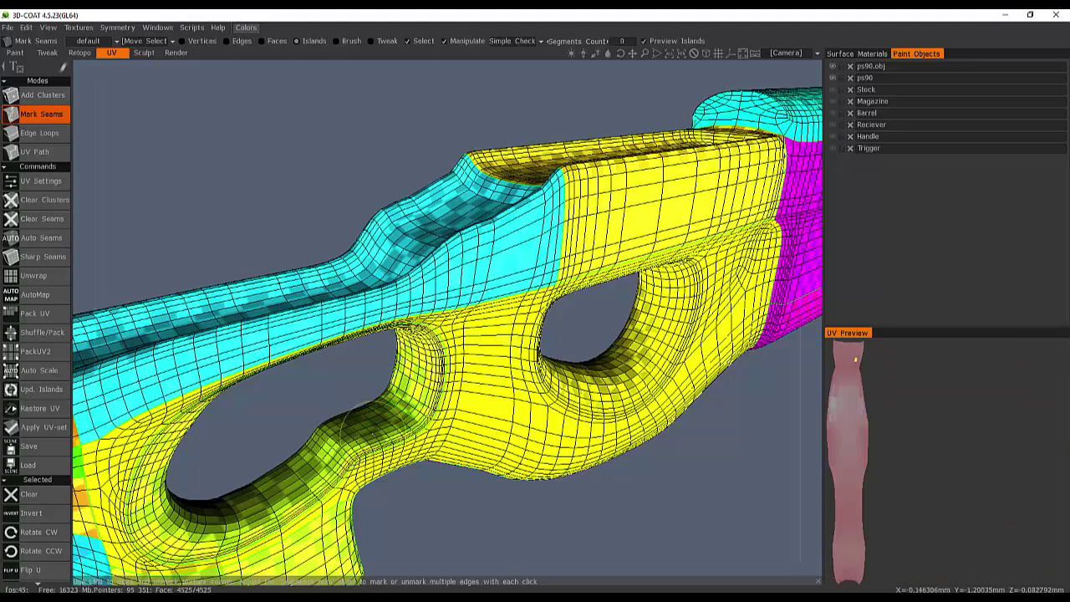
# - Mark a seam loop around the rear grip opening's rim on each side to separate its inner wall from the body
pyautogui.keyDown('alt'); pyautogui.moveTo(360, 206); pyautogui.dragTo(358, 210); pyautogui.keyUp('alt')
pyautogui.keyDown('alt'); pyautogui.moveTo(358, 209); pyautogui.dragTo(434, 127, button='middle'); pyautogui.keyUp('alt')
pyautogui.keyDown('alt'); pyautogui.moveTo(435, 127); pyautogui.dragTo(420, 120); pyautogui.keyUp('alt')
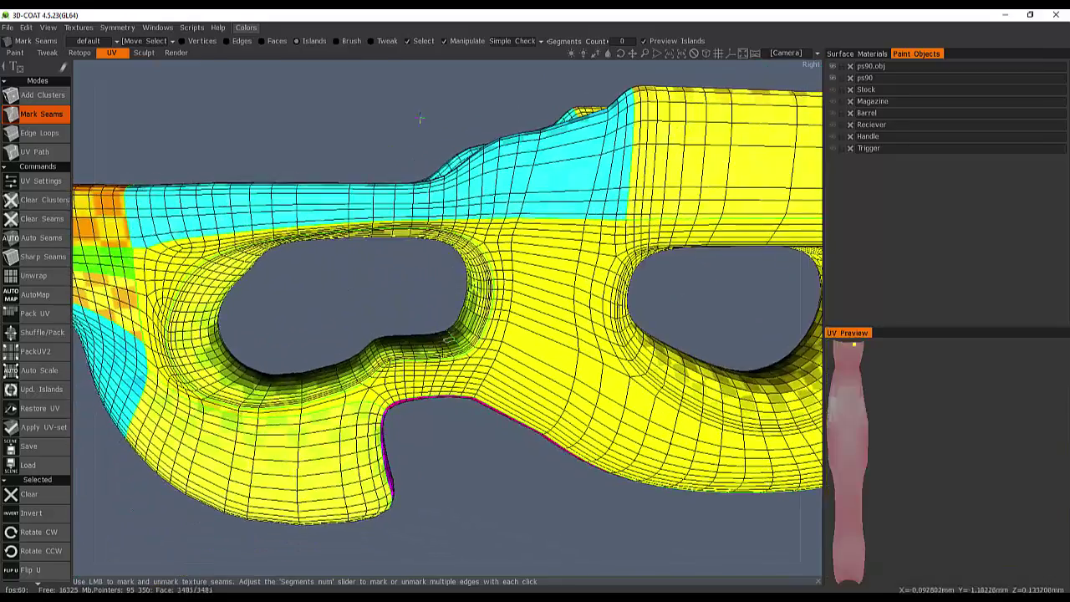
pyautogui.keyDown('alt'); pyautogui.moveTo(420, 119); pyautogui.dragTo(222, 67, button='middle'); pyautogui.keyUp('alt')
pyautogui.keyDown('alt'); pyautogui.moveTo(223, 67); pyautogui.dragTo(464, 350); pyautogui.keyUp('alt')
pyautogui.keyDown('alt'); pyautogui.moveTo(541, 360); pyautogui.dragTo(488, 361); pyautogui.keyUp('alt')
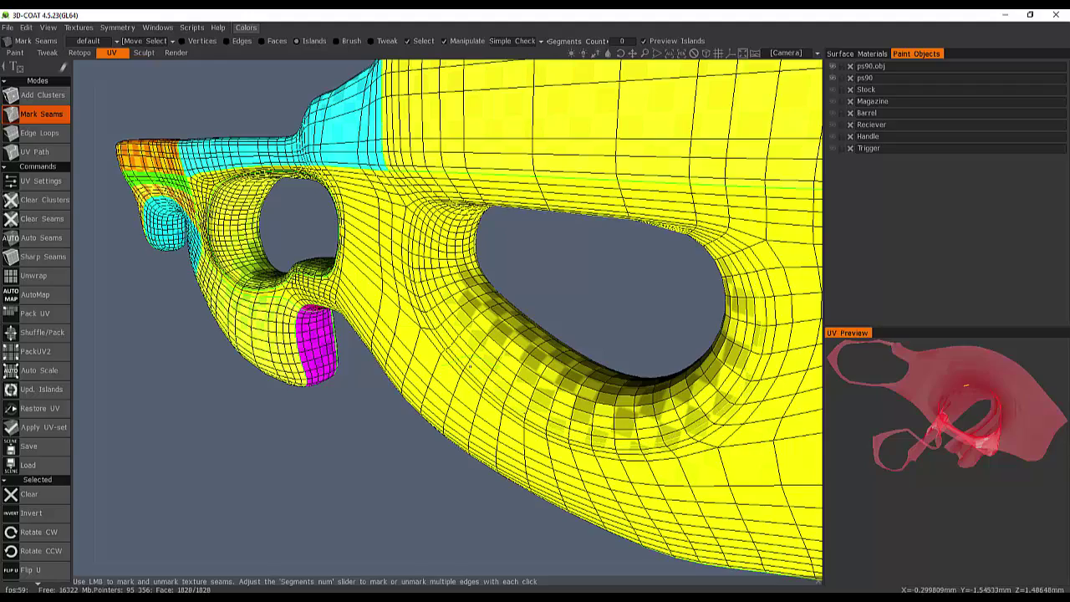
pyautogui.click(467, 373)
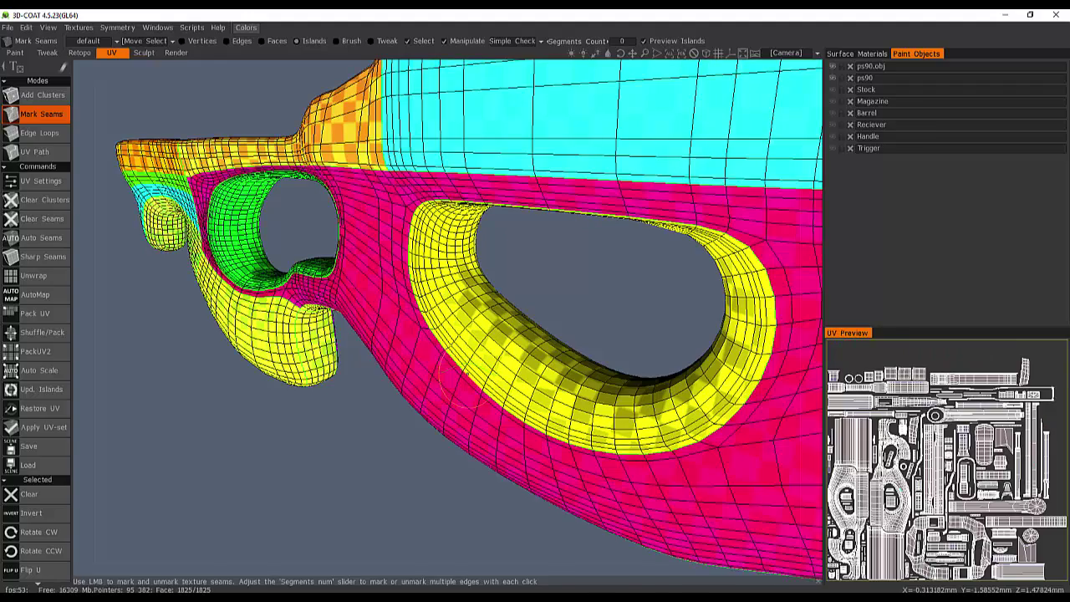
pyautogui.keyDown('alt'); pyautogui.moveTo(538, 406); pyautogui.dragTo(350, 379); pyautogui.keyUp('alt')
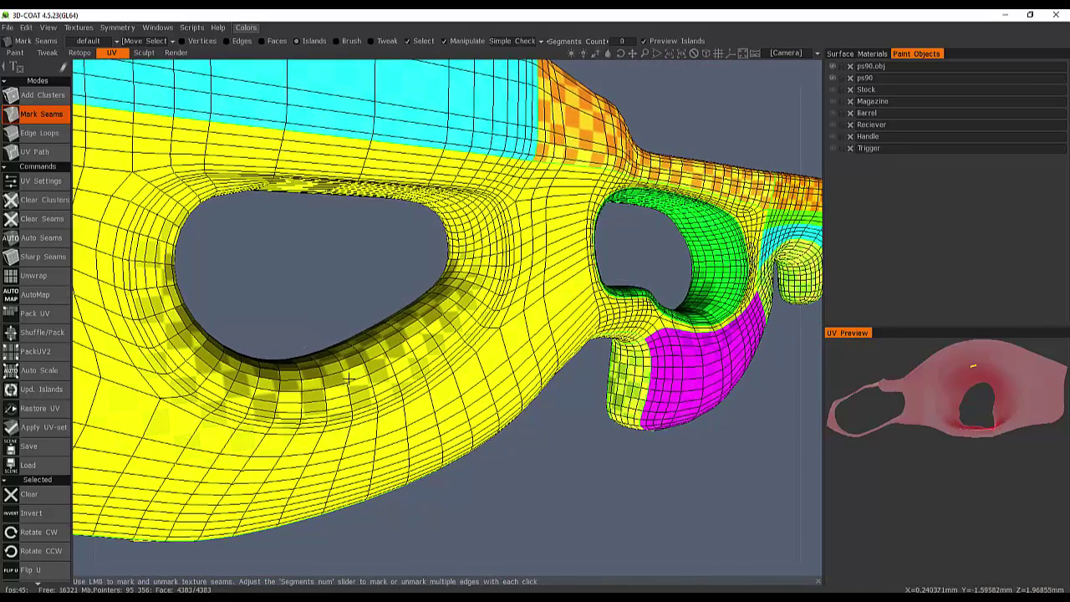
pyautogui.click(438, 378)
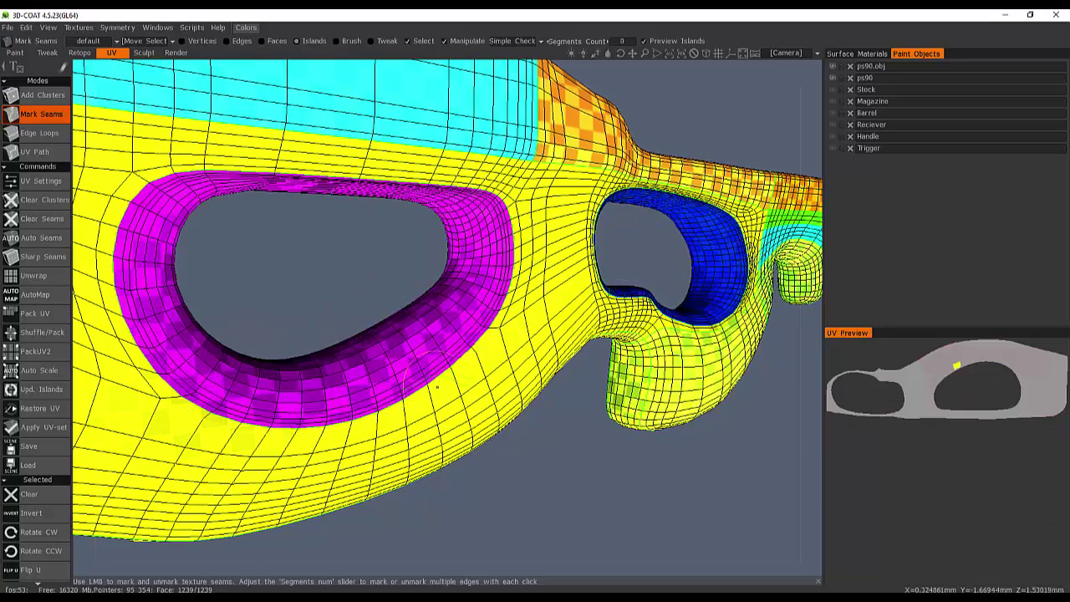
# - Split the inner wall of the rear grip opening with a seam loop along its middle, undoing a misplaced extra cut
pyautogui.keyDown('alt'); pyautogui.moveTo(401, 355); pyautogui.dragTo(471, 277); pyautogui.keyUp('alt')
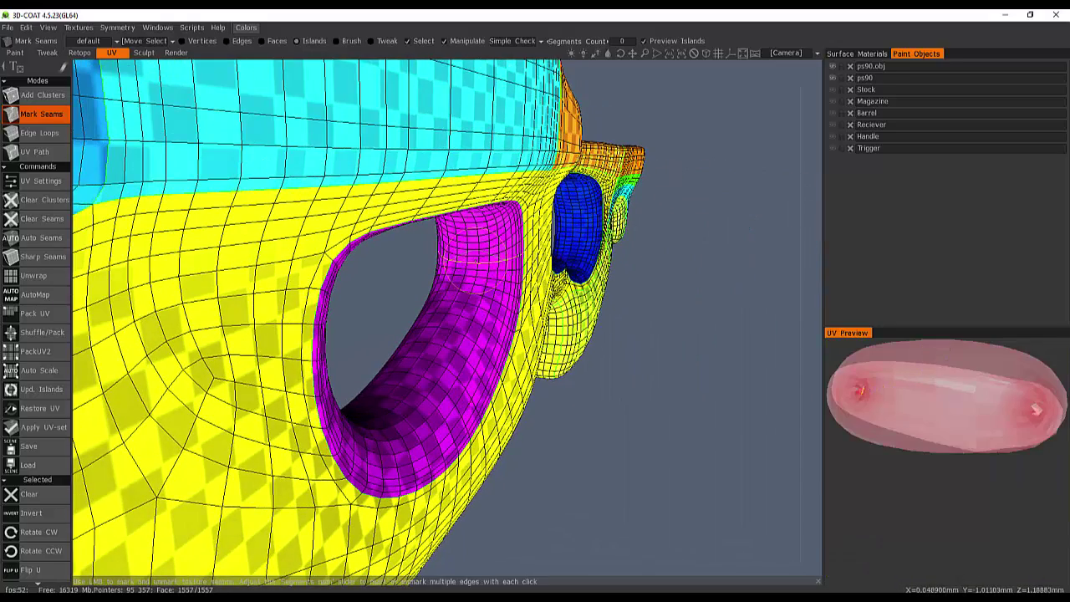
pyautogui.click(476, 276)
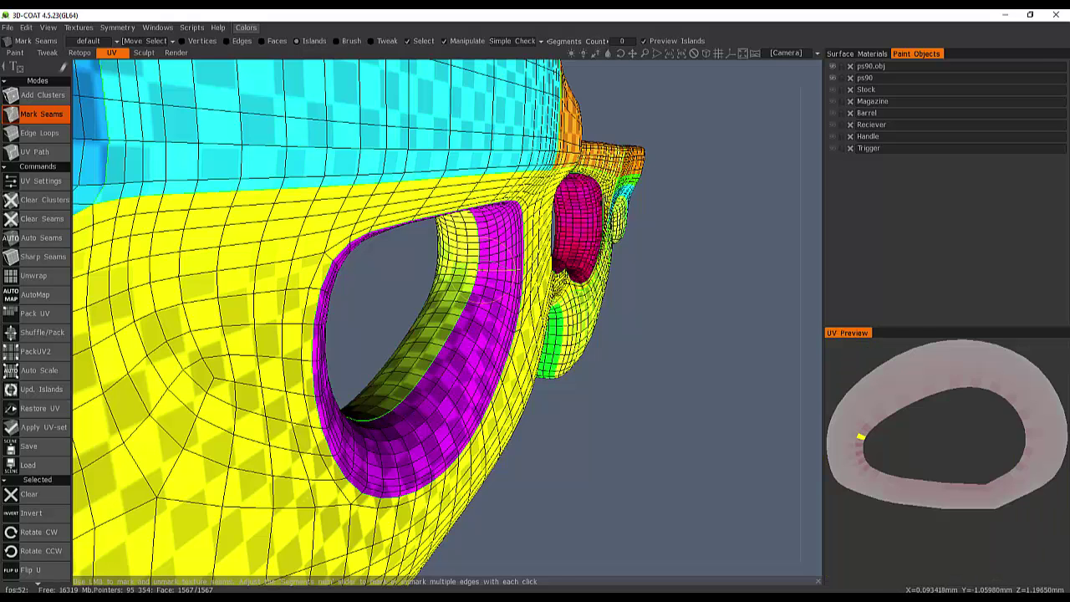
pyautogui.click(476, 276)
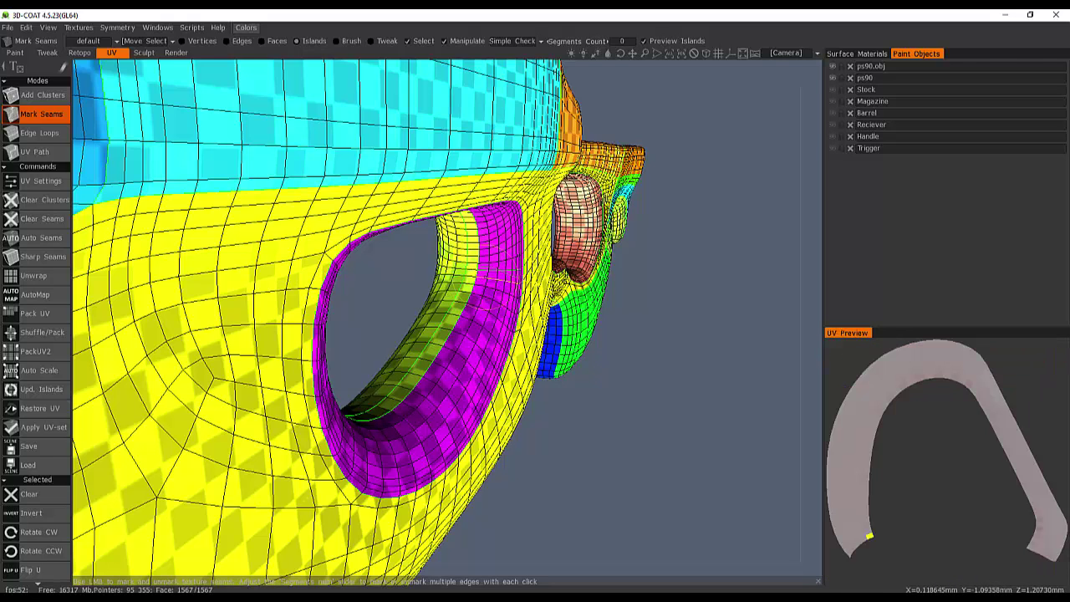
pyautogui.hotkey('ctrl', 'z')
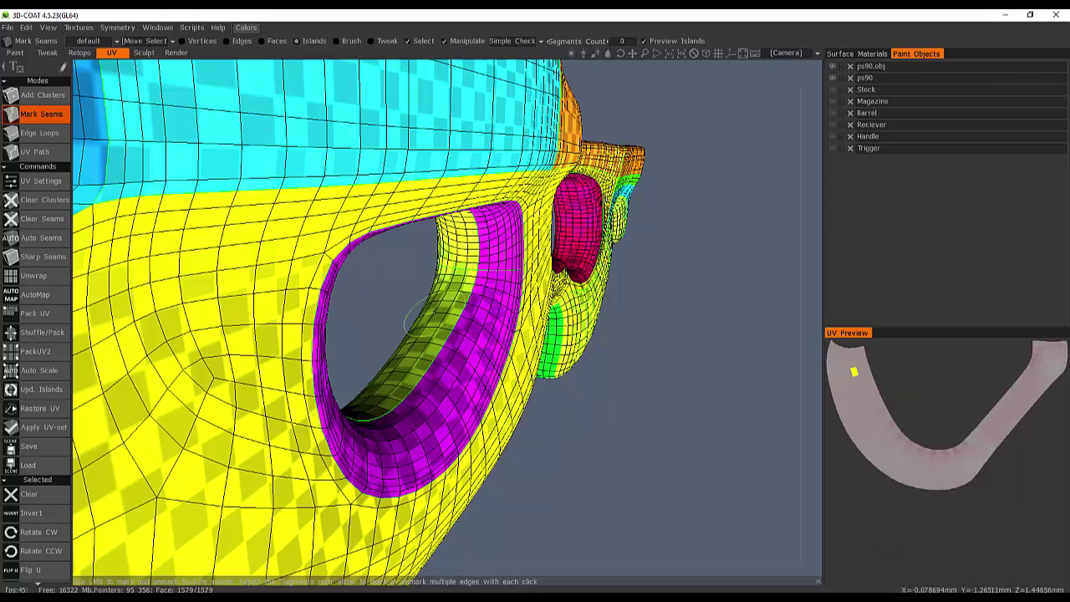
pyautogui.keyDown('alt'); pyautogui.moveTo(488, 371); pyautogui.dragTo(376, 288); pyautogui.keyUp('alt')
pyautogui.moveTo(376, 288); pyautogui.dragTo(526, 350, button='middle')
pyautogui.click(516, 361)
# - Mark a lengthwise seam on each side of the channel in the upper front section to split its side walls from its floor
pyautogui.moveTo(631, 77); pyautogui.dragTo(484, 251)
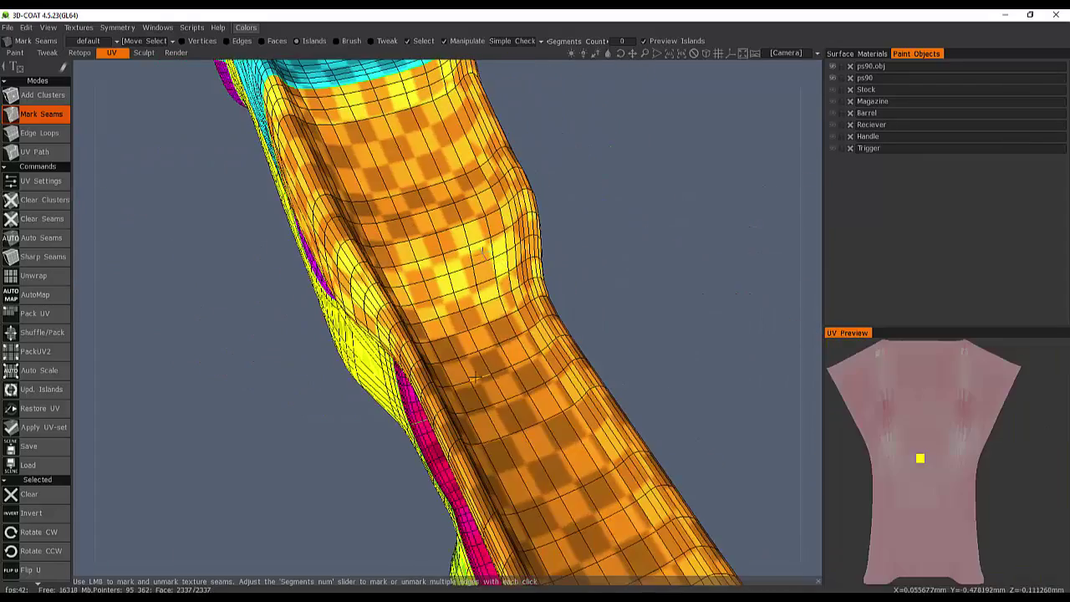
pyautogui.scroll(-3, 476, 307)
pyautogui.scroll(1, 473, 280)
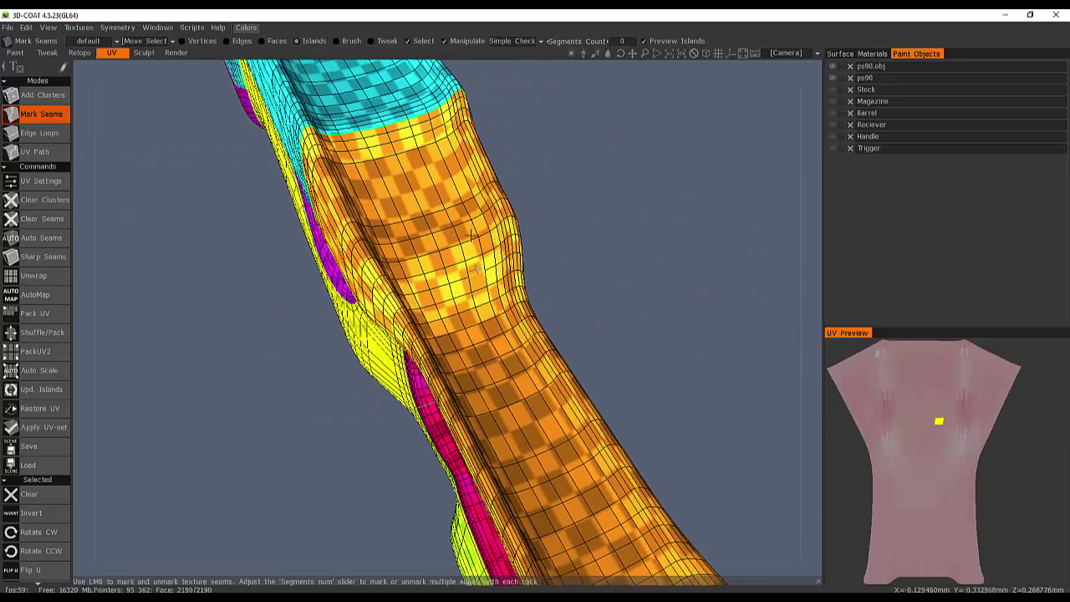
pyautogui.click(471, 186)
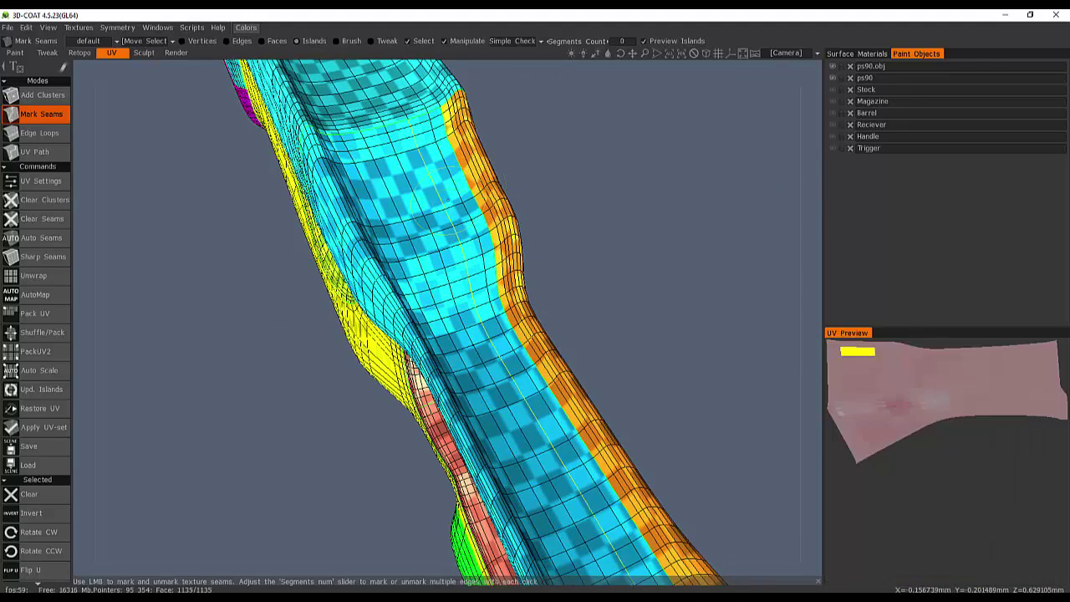
pyautogui.click(379, 216)
pyautogui.moveTo(384, 219); pyautogui.dragTo(447, 333, button='middle')
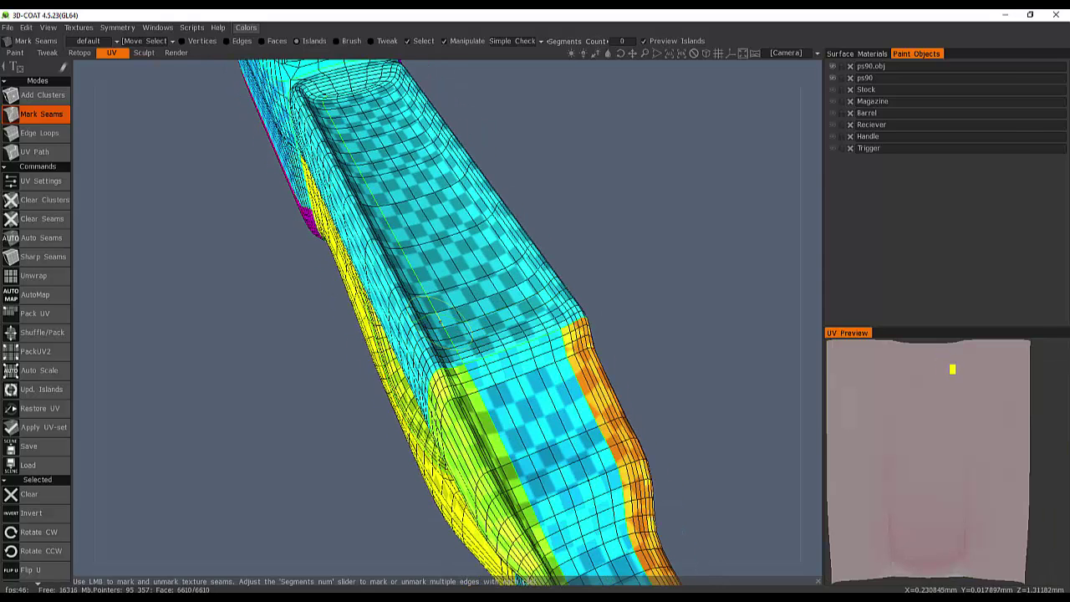
# - Mark lengthwise seams along both sides of the rear top recess and the front top recess to separate their floors from the surrounding rims
pyautogui.click(418, 300)
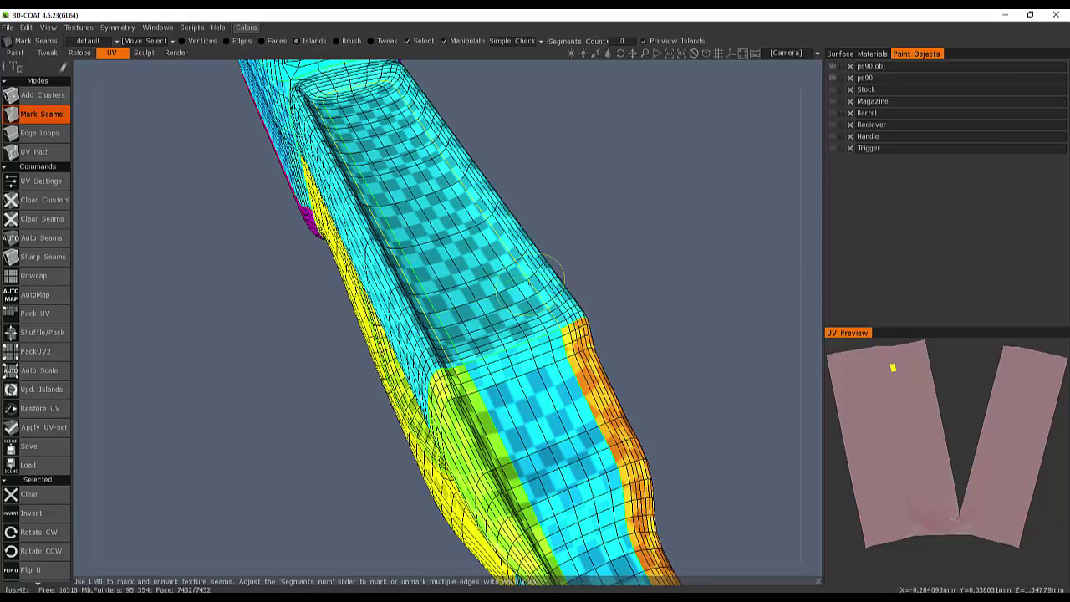
pyautogui.click(527, 287)
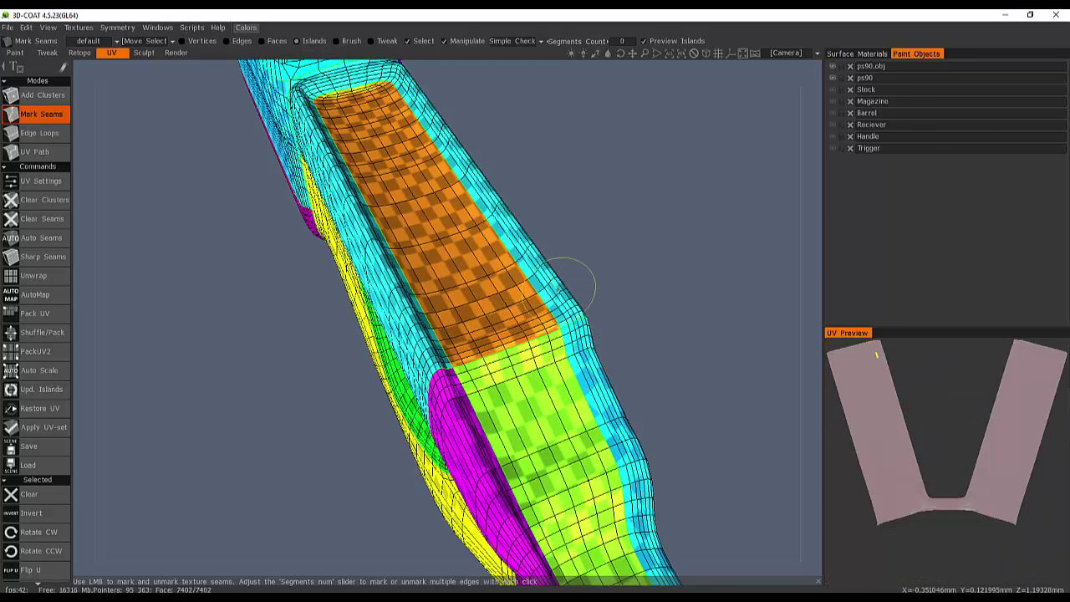
pyautogui.scroll(-5, 479, 281)
pyautogui.scroll(-2, 479, 281)
pyautogui.moveTo(479, 281); pyautogui.dragTo(469, 238)
pyautogui.moveTo(562, 435); pyautogui.dragTo(553, 380, button='middle')
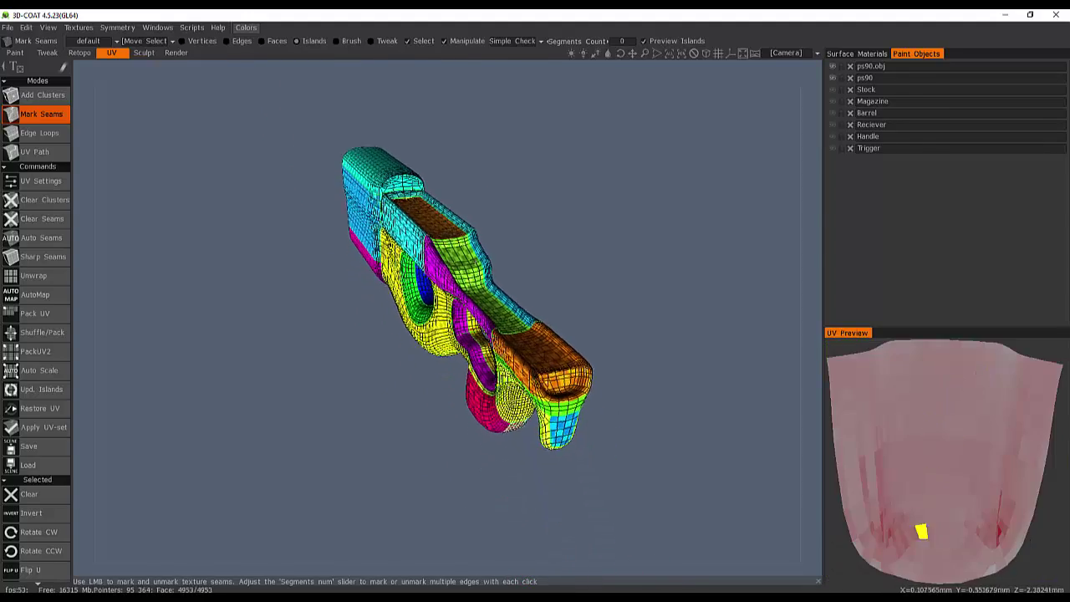
pyautogui.scroll(5, 585, 367)
pyautogui.keyDown('alt'); pyautogui.moveTo(583, 393); pyautogui.dragTo(469, 335); pyautogui.keyUp('alt')
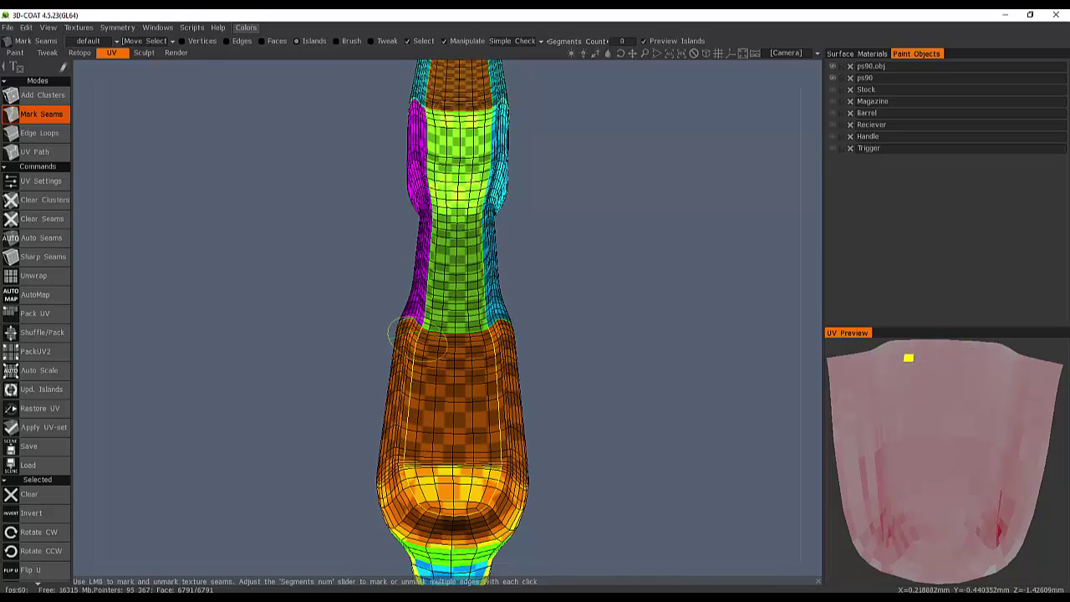
pyautogui.click(412, 339)
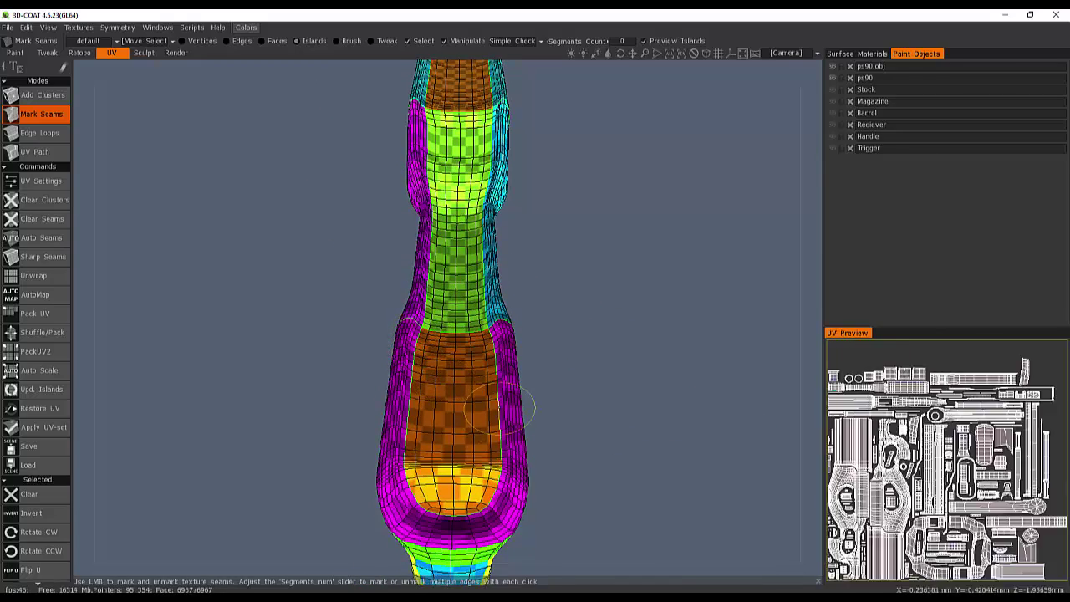
# - Mark a seam across the top of the rear block to separate its rounded front end from the long top strip
pyautogui.keyDown('alt'); pyautogui.moveTo(493, 455); pyautogui.dragTo(543, 418); pyautogui.keyUp('alt')
pyautogui.moveTo(535, 409); pyautogui.dragTo(372, 408, button='middle')
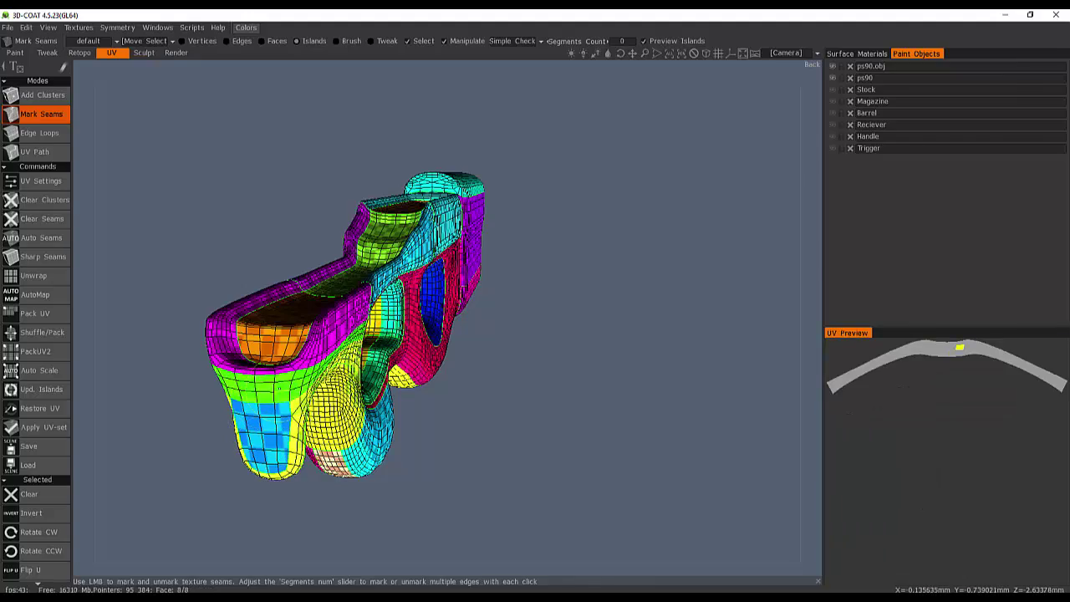
pyautogui.moveTo(636, 306); pyautogui.dragTo(393, 294, button='middle')
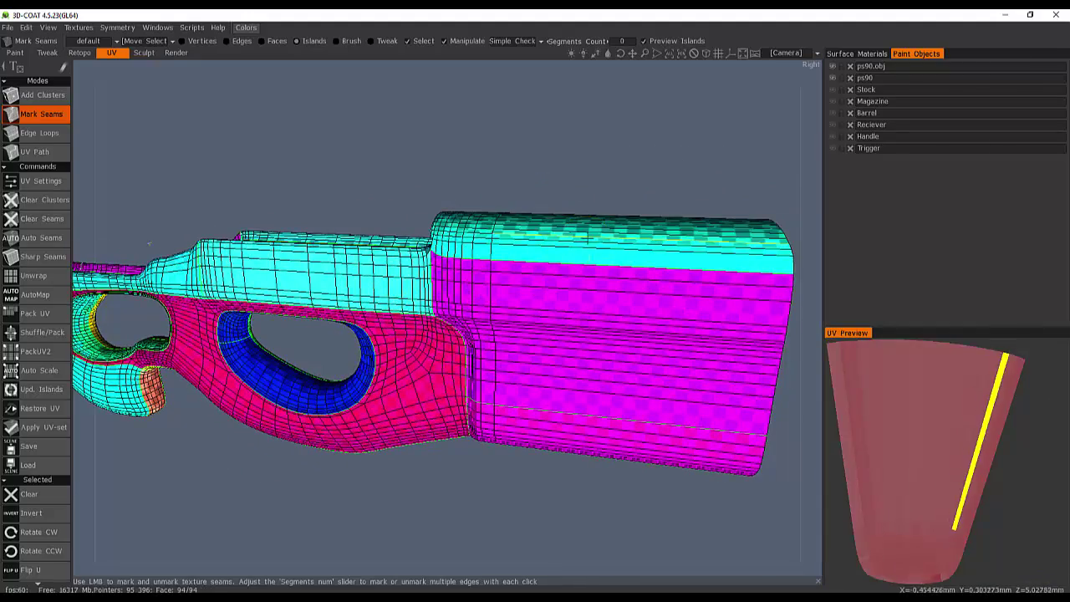
pyautogui.keyDown('alt'); pyautogui.moveTo(588, 238); pyautogui.dragTo(616, 253); pyautogui.keyUp('alt')
pyautogui.keyDown('alt'); pyautogui.moveTo(617, 253); pyautogui.dragTo(490, 374, button='middle'); pyautogui.keyUp('alt')
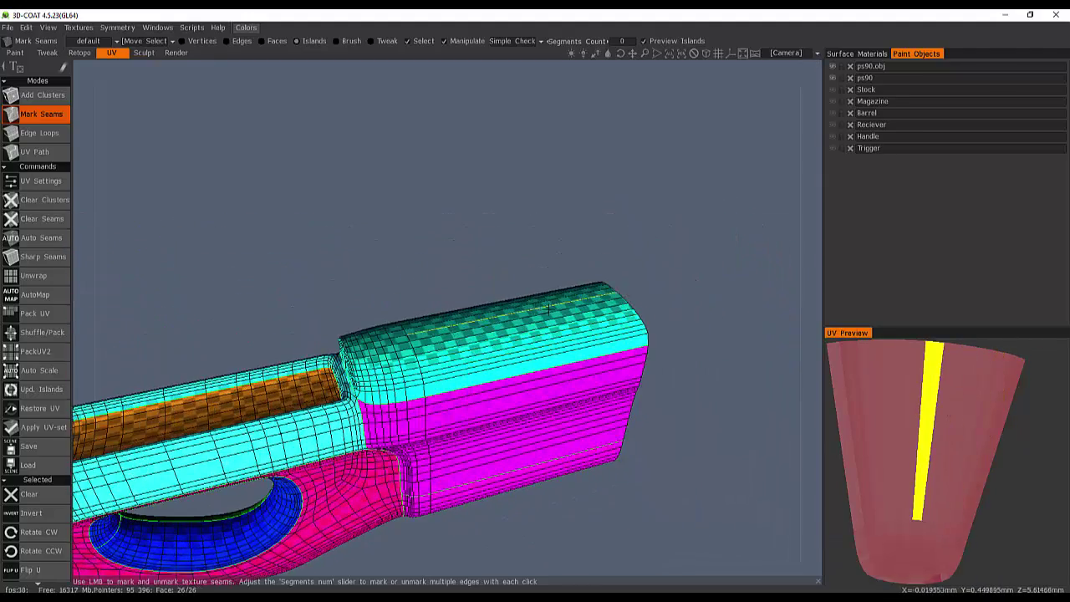
pyautogui.moveTo(548, 310); pyautogui.dragTo(428, 326, button='middle')
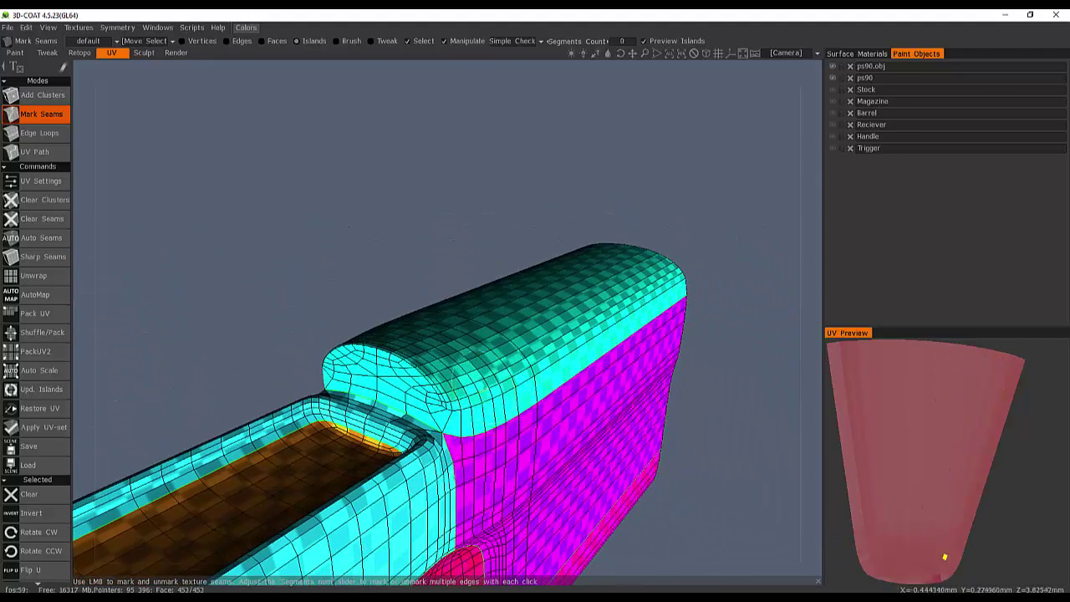
pyautogui.click(495, 407)
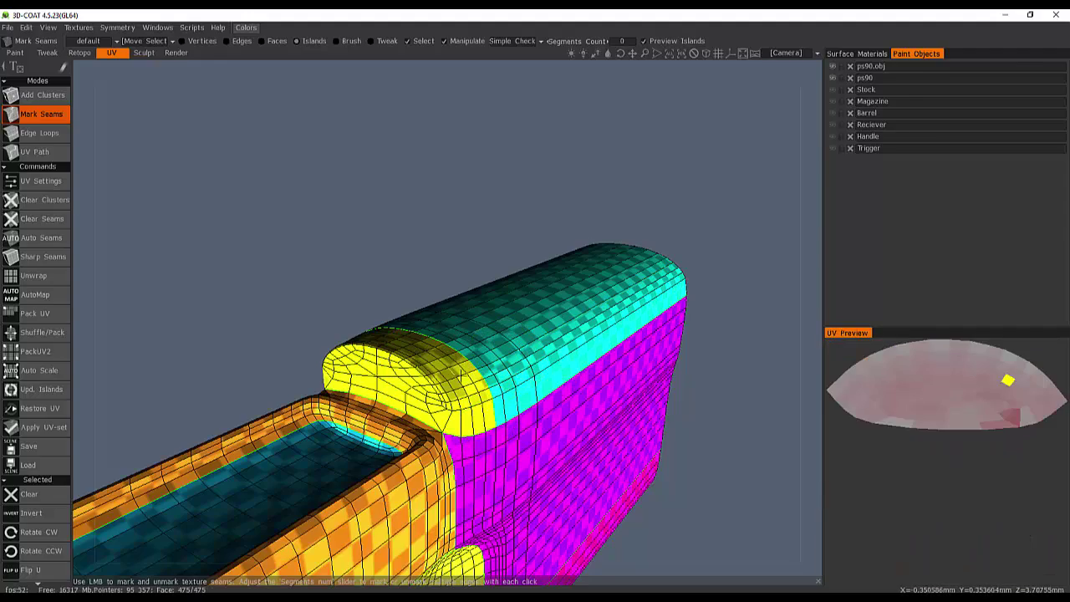
pyautogui.moveTo(461, 376); pyautogui.dragTo(620, 359, button='middle')
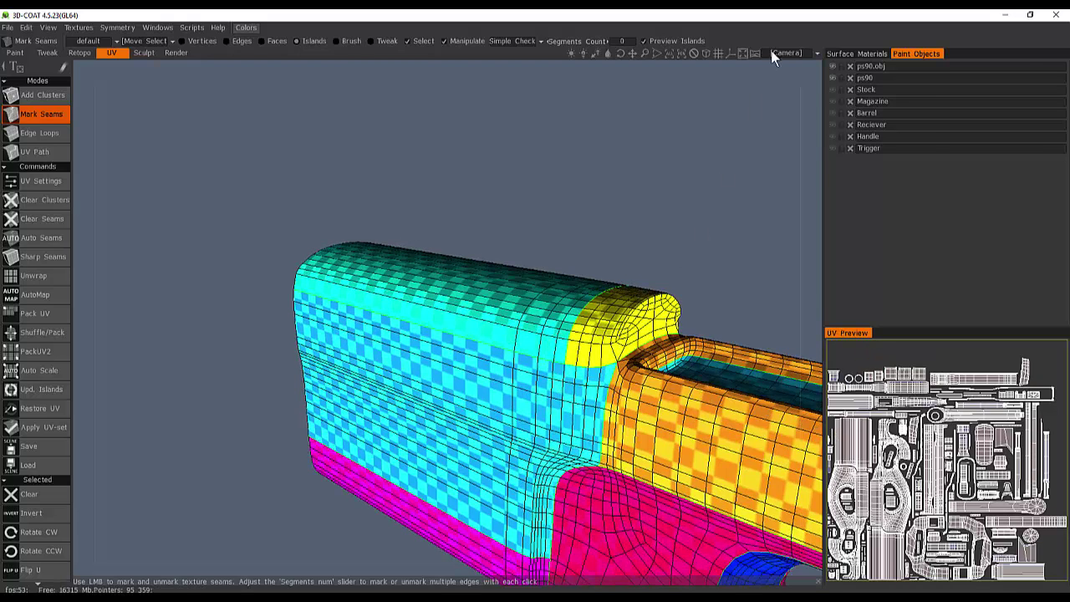
# - Make the Stock, Magazine, Barrel, Reciever, Handle and Trigger objects visible together with the ps90 body
pyautogui.click(832, 67)
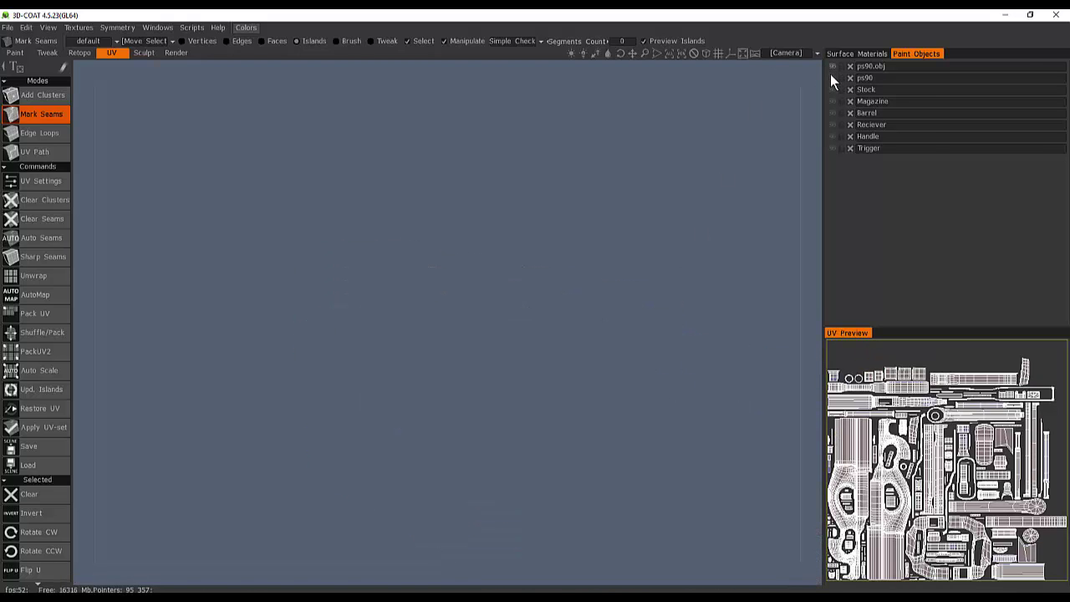
pyautogui.click(830, 76)
pyautogui.click(830, 88)
pyautogui.click(830, 100)
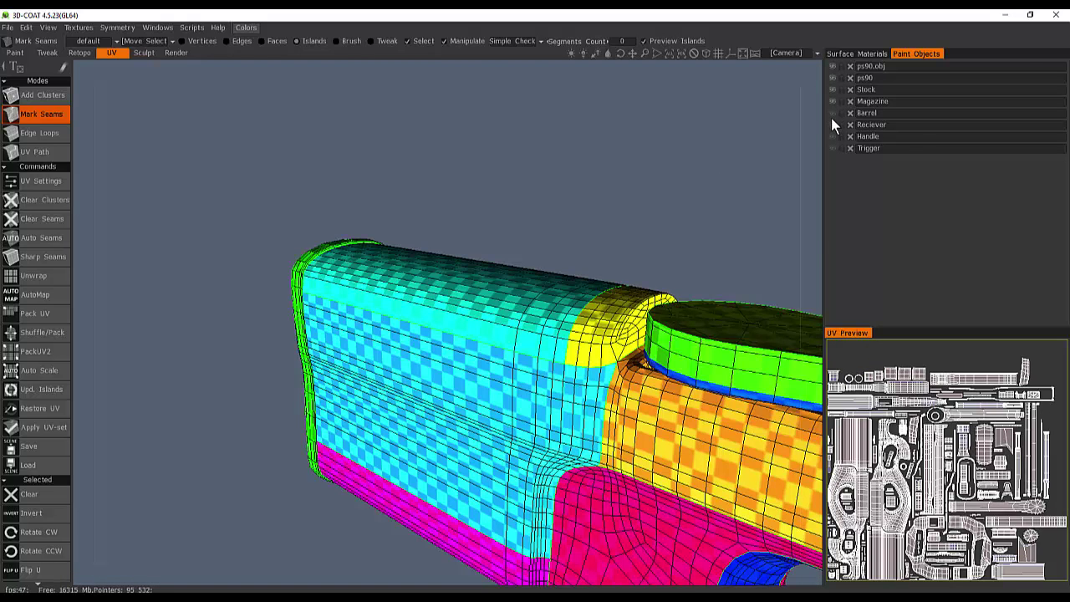
pyautogui.moveTo(831, 122); pyautogui.dragTo(831, 144)
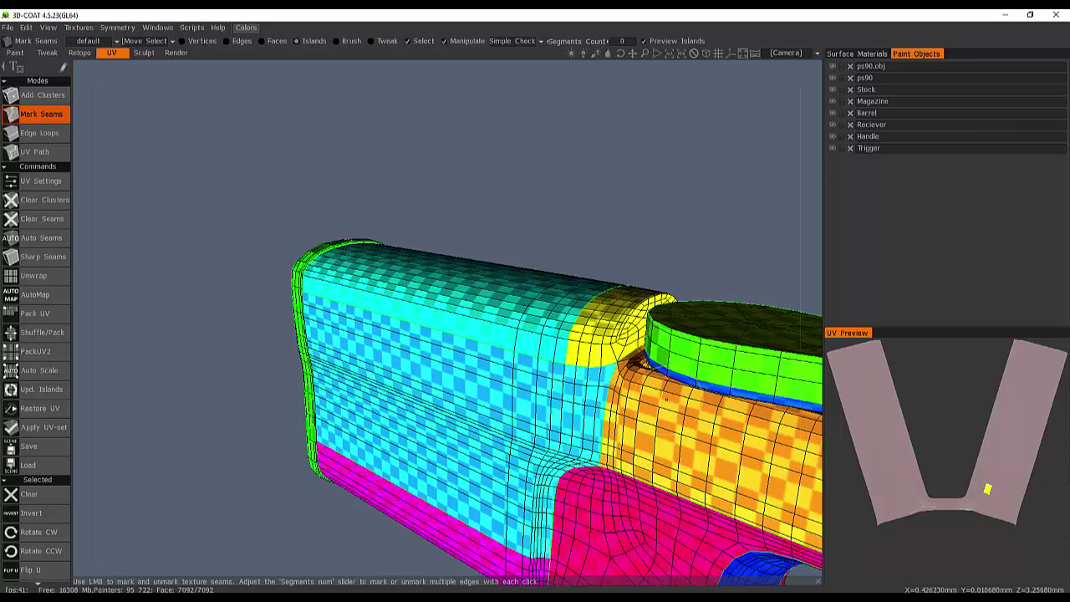
pyautogui.scroll(-10, 434, 254)
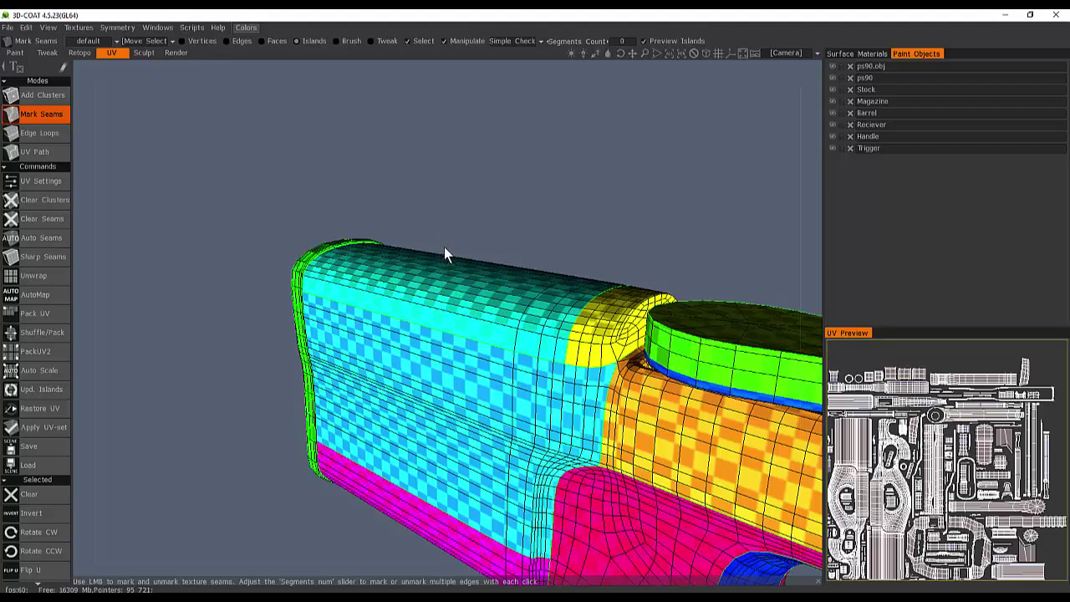
pyautogui.moveTo(410, 217); pyautogui.dragTo(255, 216)
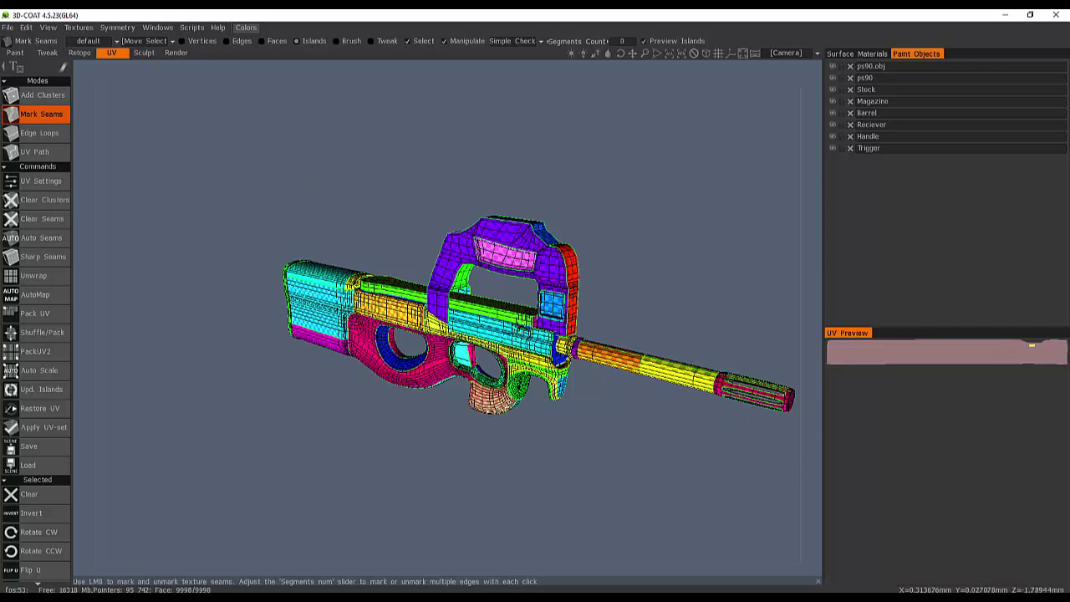
# - Select the fan-shaped island of the rear block's underside in the UV preview
pyautogui.scroll(5, 925, 502)
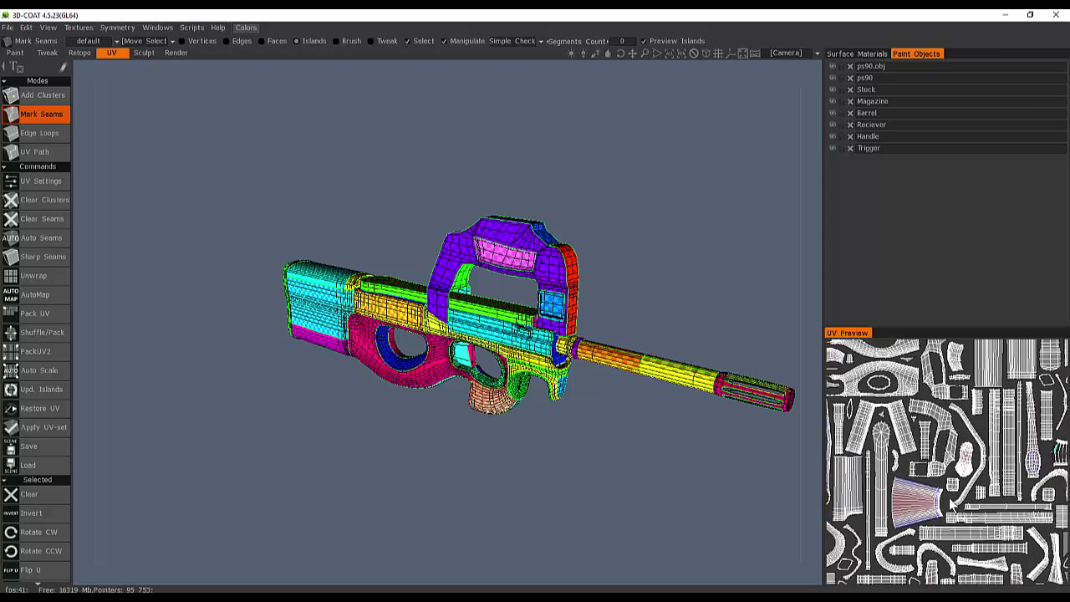
pyautogui.scroll(8, 958, 436)
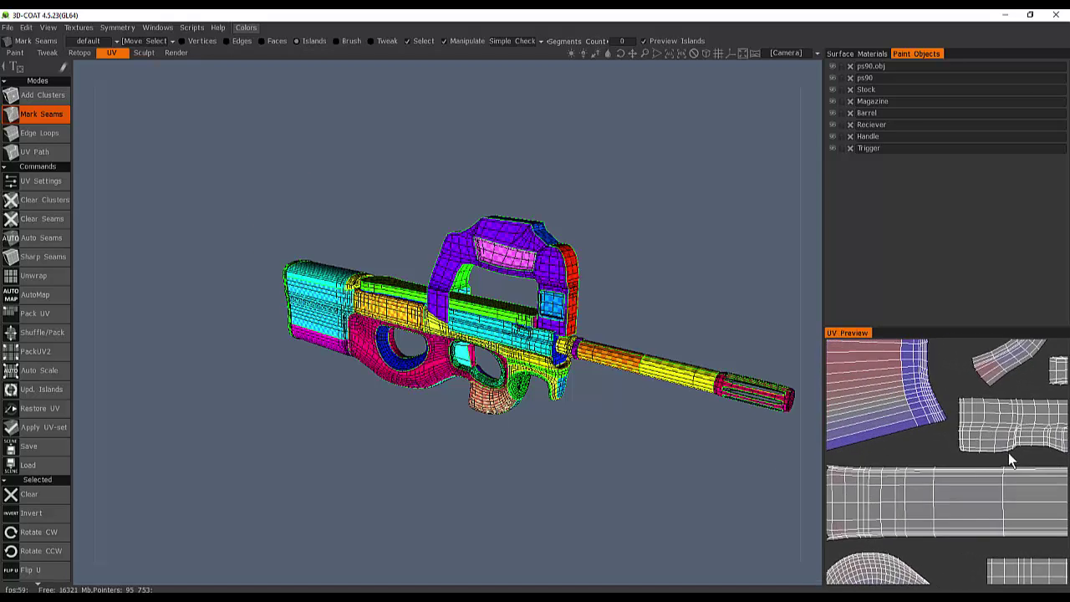
pyautogui.moveTo(903, 475); pyautogui.dragTo(974, 444, button='middle')
pyautogui.click(974, 444)
# - Split the underside island of the rear block in two with a lengthwise seam along its middle
pyautogui.moveTo(663, 437); pyautogui.dragTo(519, 317)
pyautogui.scroll(3, 547, 324)
pyautogui.scroll(4, 535, 326)
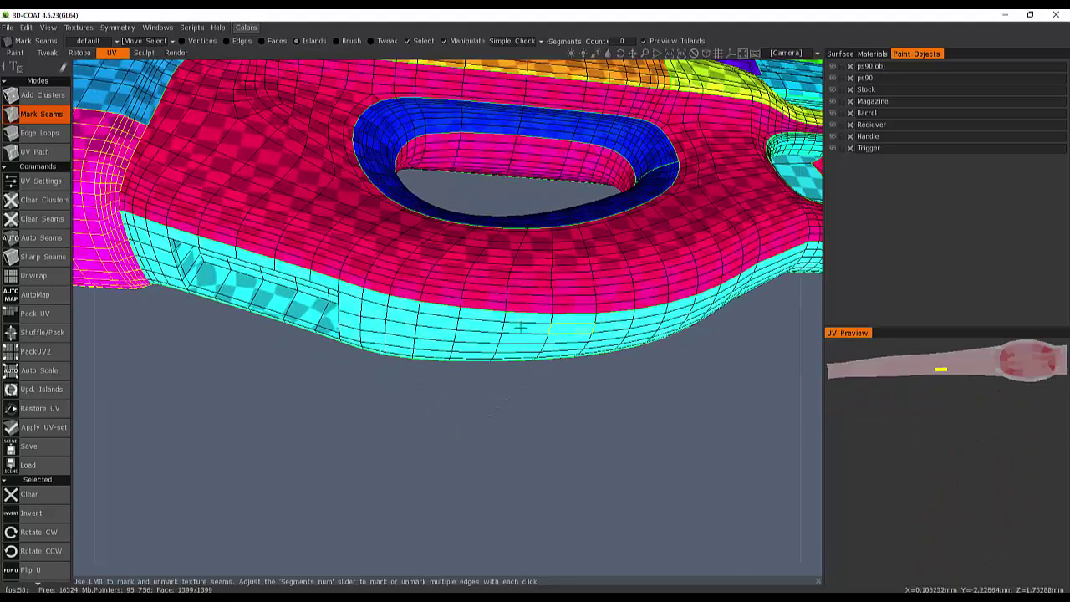
pyautogui.keyDown('alt'); pyautogui.moveTo(439, 319); pyautogui.dragTo(489, 336); pyautogui.keyUp('alt')
pyautogui.keyDown('alt'); pyautogui.moveTo(355, 306); pyautogui.dragTo(645, 391, button='middle'); pyautogui.keyUp('alt')
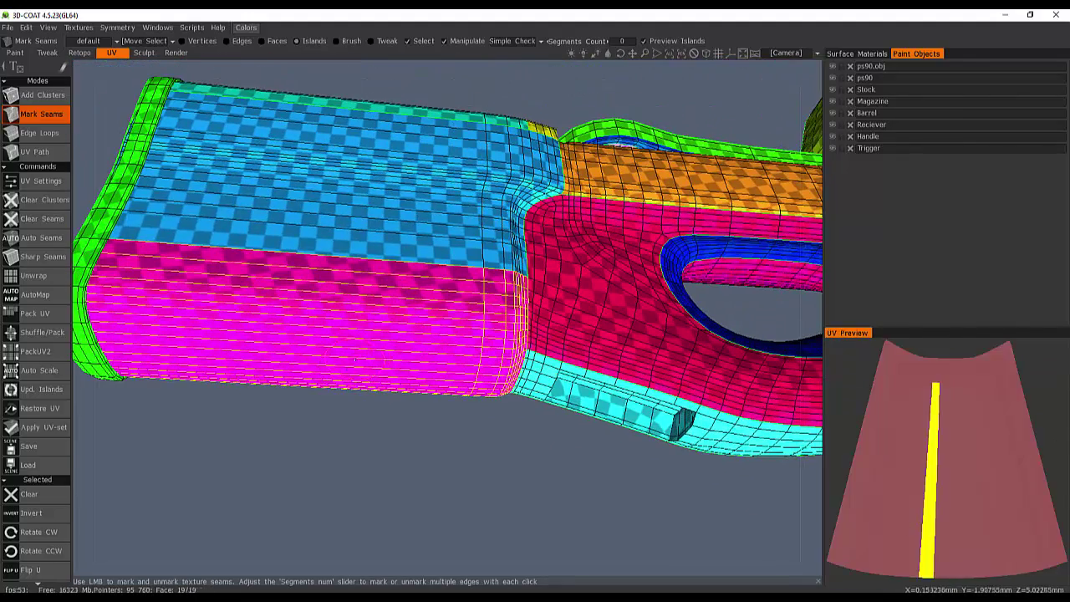
pyautogui.keyDown('alt'); pyautogui.moveTo(499, 416); pyautogui.dragTo(436, 407); pyautogui.keyUp('alt')
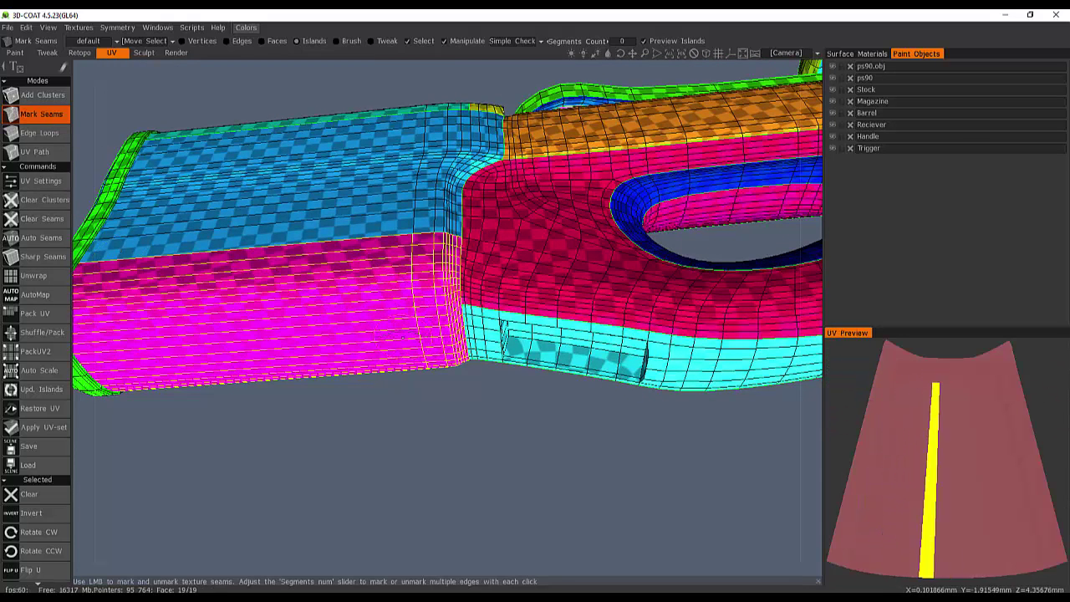
pyautogui.keyDown('alt'); pyautogui.moveTo(446, 443); pyautogui.dragTo(449, 443); pyautogui.keyUp('alt')
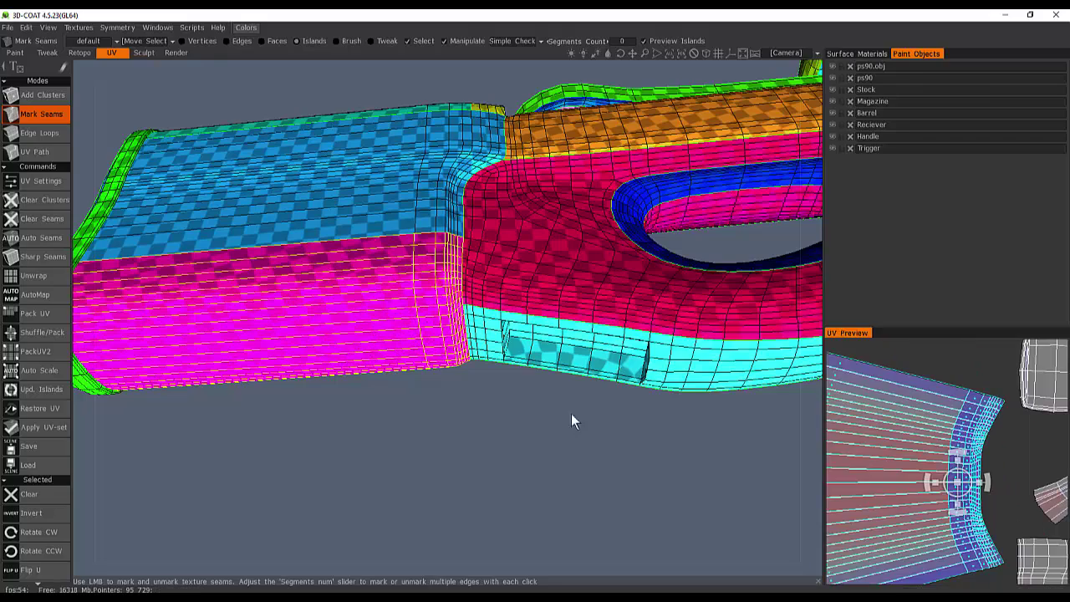
pyautogui.moveTo(513, 429); pyautogui.dragTo(518, 374)
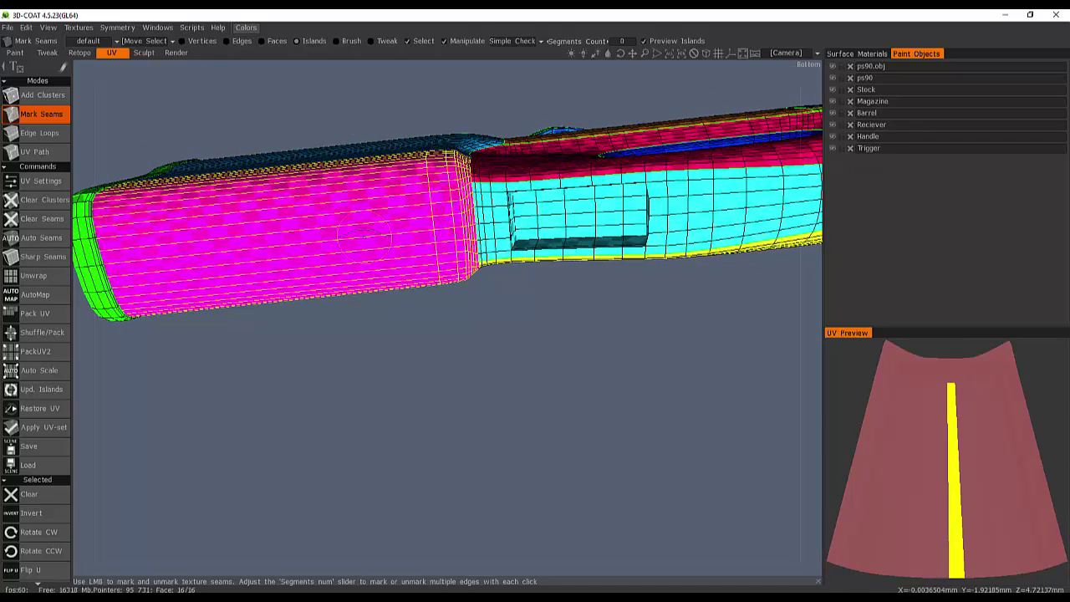
pyautogui.click(364, 237)
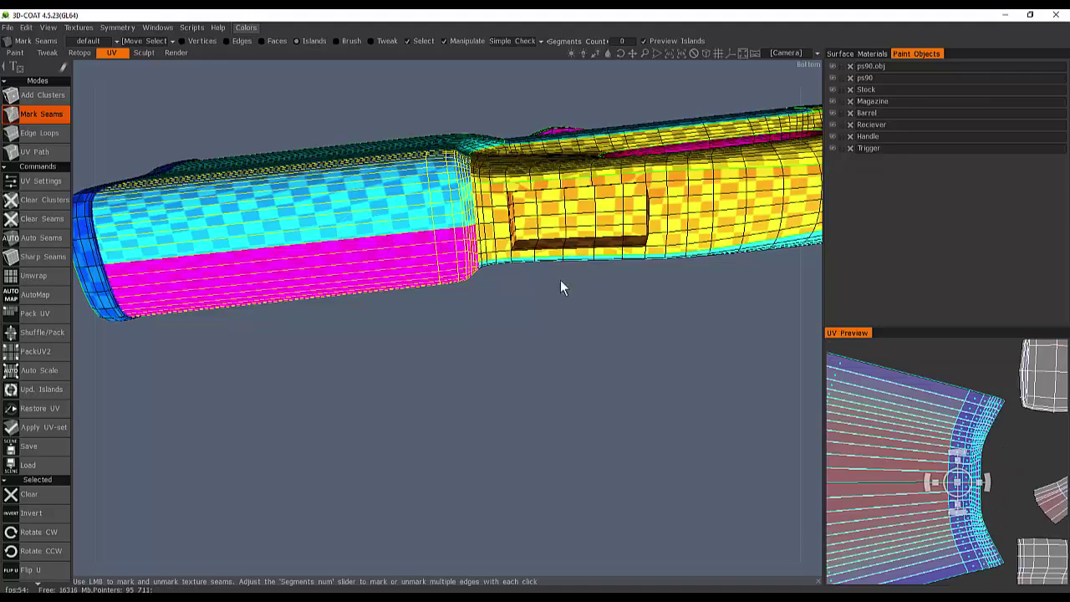
# - Complete the seam outline around the rectangular recess beneath the rear grip to separate it from the body
pyautogui.keyDown('alt'); pyautogui.moveTo(547, 243); pyautogui.dragTo(456, 261); pyautogui.keyUp('alt')
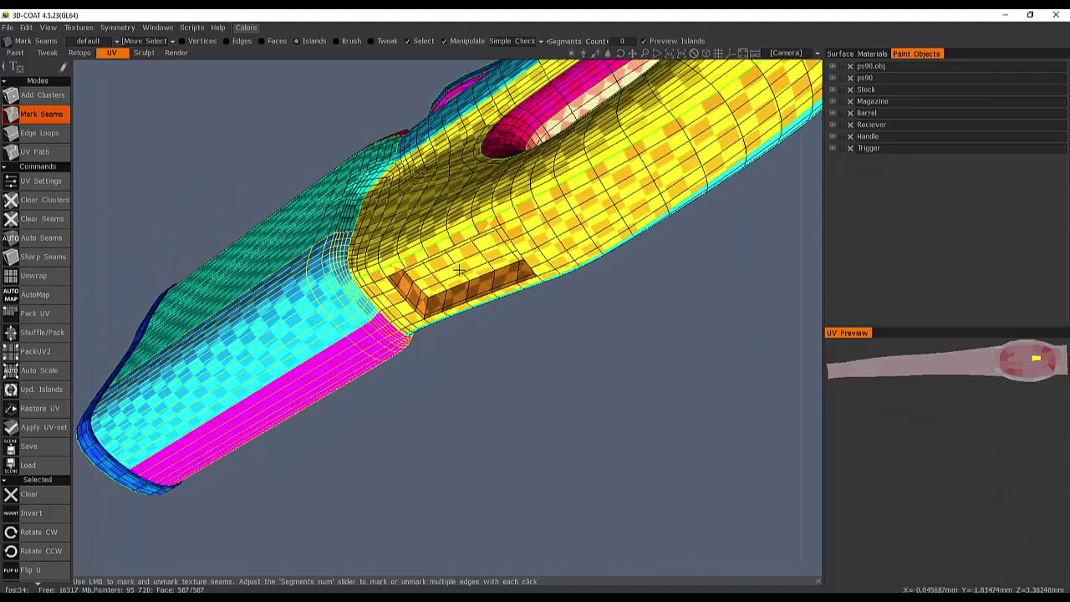
pyautogui.keyDown('alt'); pyautogui.moveTo(456, 261); pyautogui.dragTo(462, 271, button='right'); pyautogui.keyUp('alt')
pyautogui.keyDown('alt'); pyautogui.moveTo(463, 273); pyautogui.dragTo(444, 291); pyautogui.keyUp('alt')
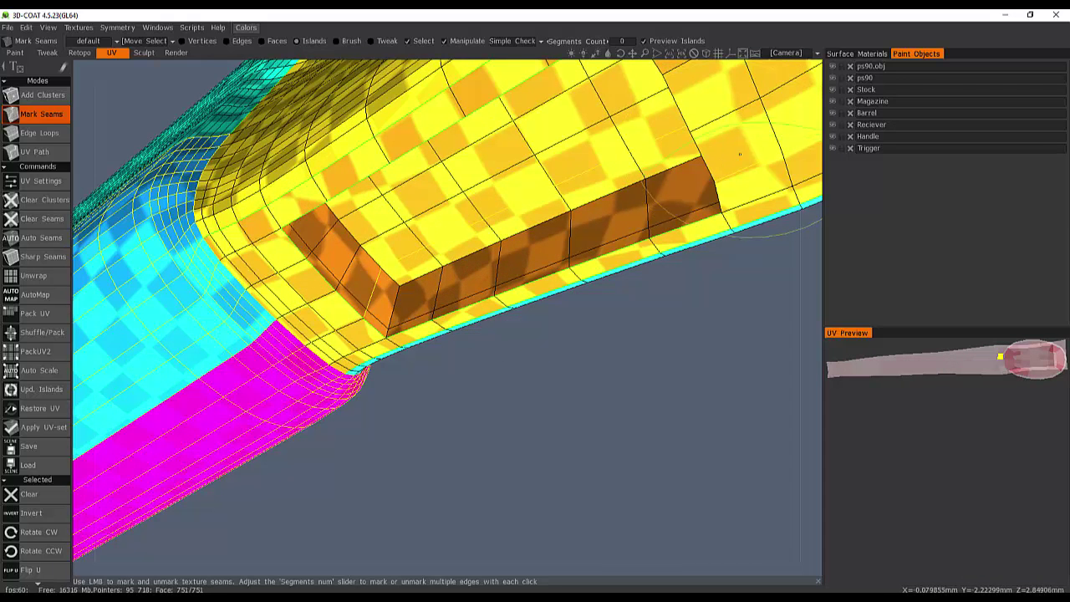
pyautogui.click(710, 154)
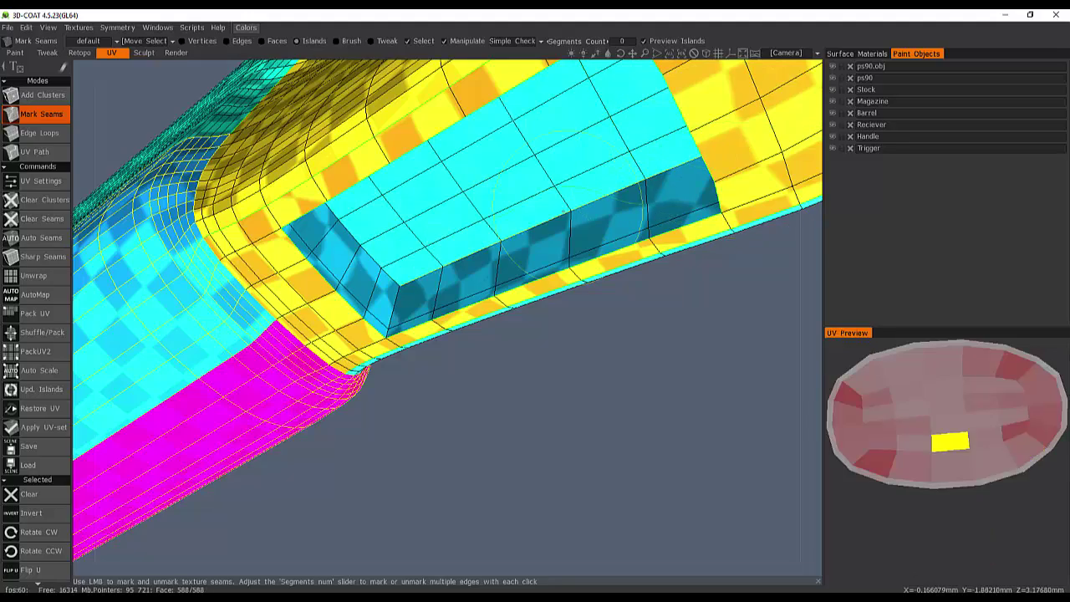
# - Mark seams around the floor of the underside recess to separate it from the recess's side walls
pyautogui.click(540, 221)
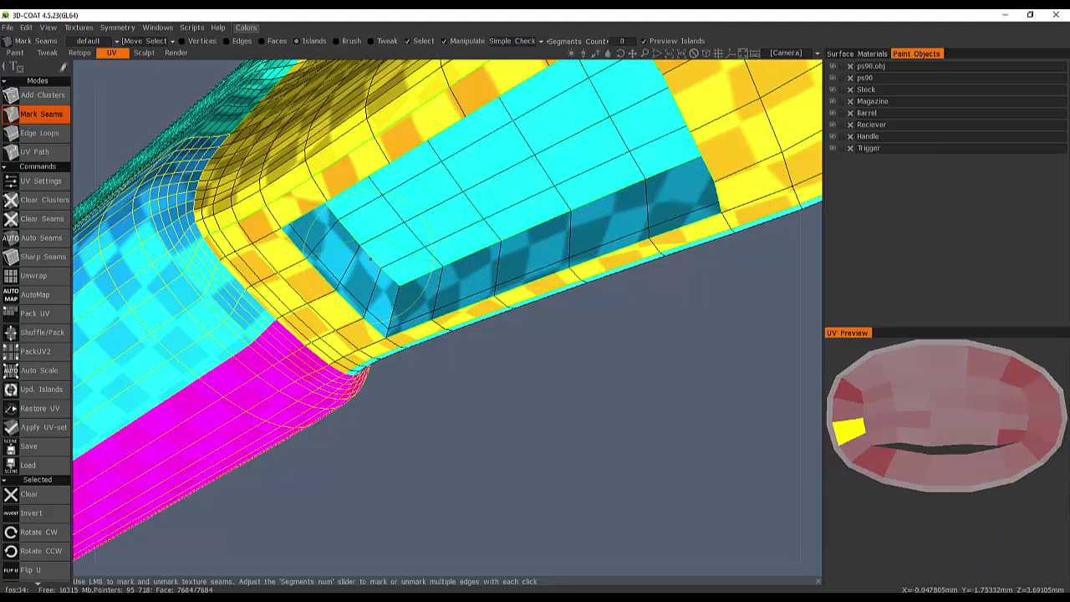
pyautogui.click(396, 301)
pyautogui.moveTo(430, 266)
pyautogui.keyDown('alt'); pyautogui.mouseDown()
pyautogui.moveTo(439, 199)
pyautogui.moveTo(358, 289)
pyautogui.moveTo(370, 265)
pyautogui.moveTo(421, 258)
pyautogui.mouseUp(); pyautogui.keyUp('alt')
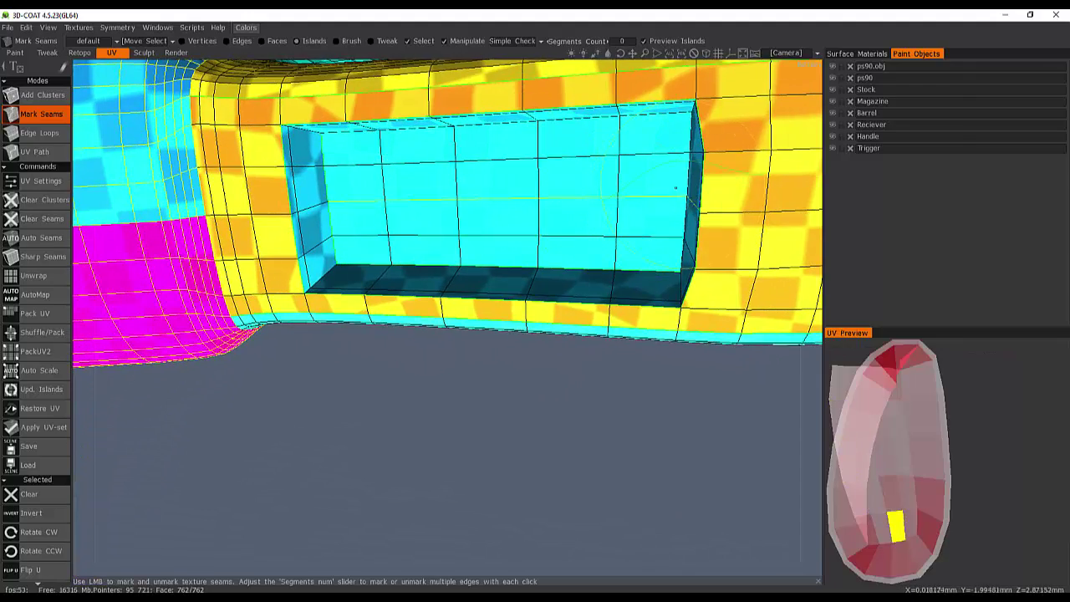
pyautogui.click(664, 118)
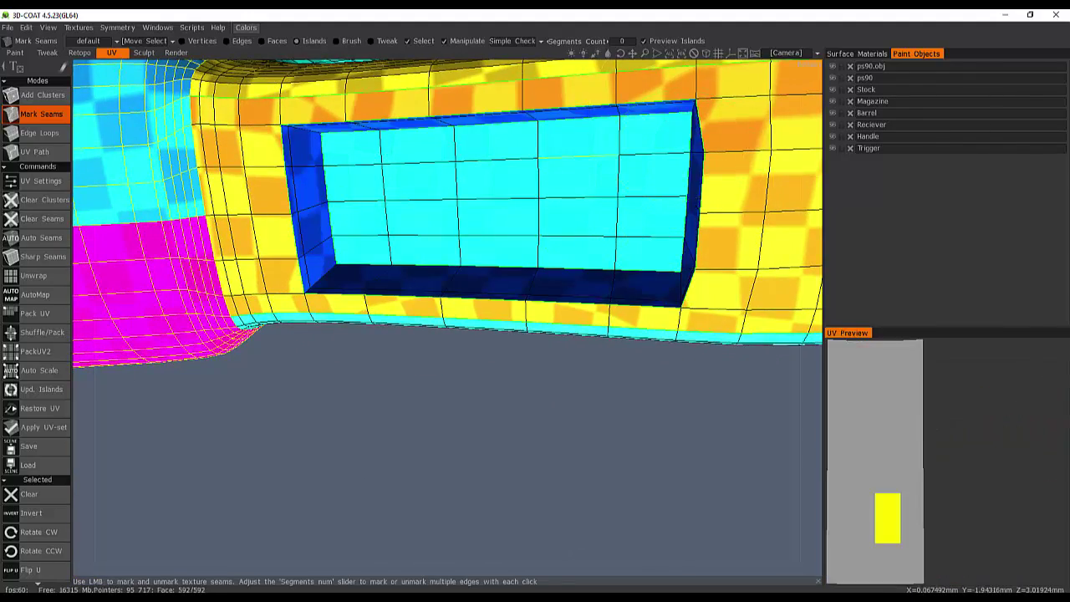
# - Examine the seams on the whole assembled rifle and the island layout in the UV preview
pyautogui.keyDown('alt'); pyautogui.moveTo(571, 171); pyautogui.dragTo(493, 229, button='right'); pyautogui.keyUp('alt')
pyautogui.keyDown('alt'); pyautogui.moveTo(493, 230); pyautogui.dragTo(434, 322); pyautogui.keyUp('alt')
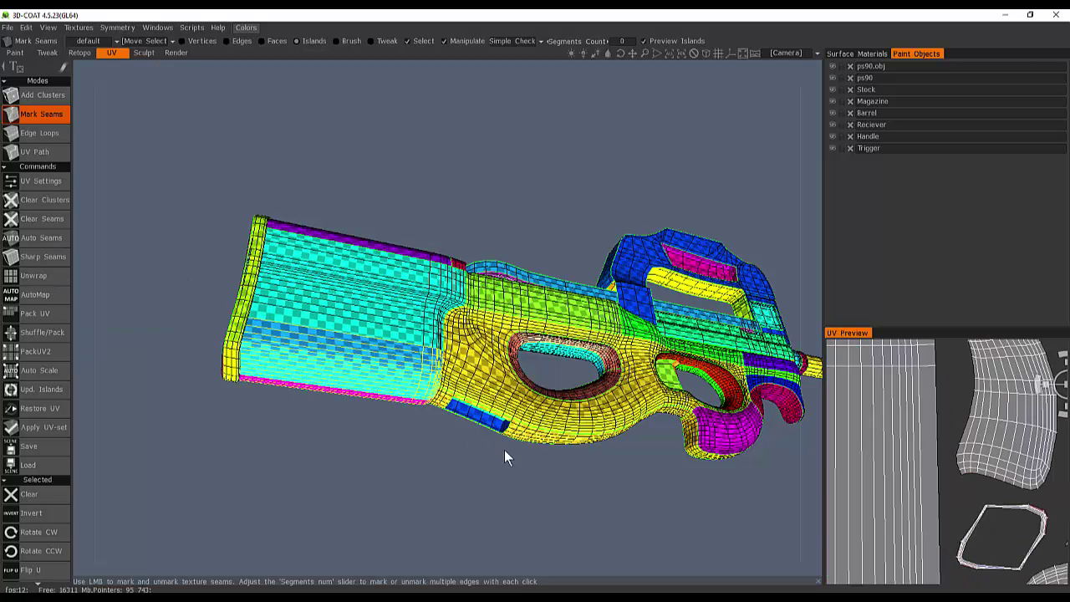
pyautogui.scroll(-5, 556, 522)
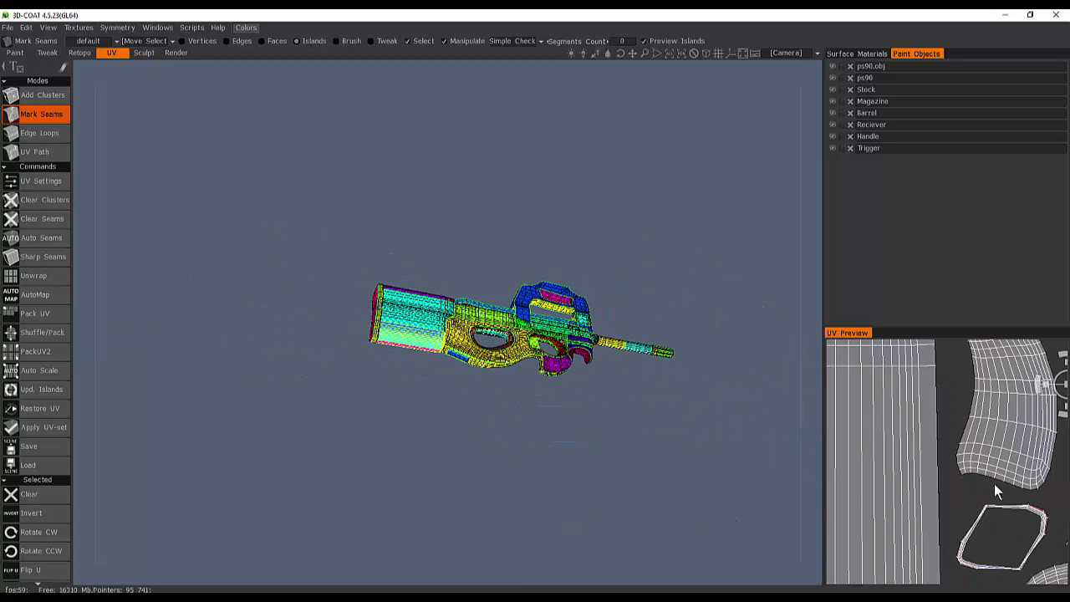
pyautogui.scroll(-3, 844, 503)
pyautogui.moveTo(843, 499); pyautogui.dragTo(745, 499, button='right')
pyautogui.moveTo(968, 461); pyautogui.dragTo(920, 492, button='middle')
pyautogui.scroll(3, 954, 482)
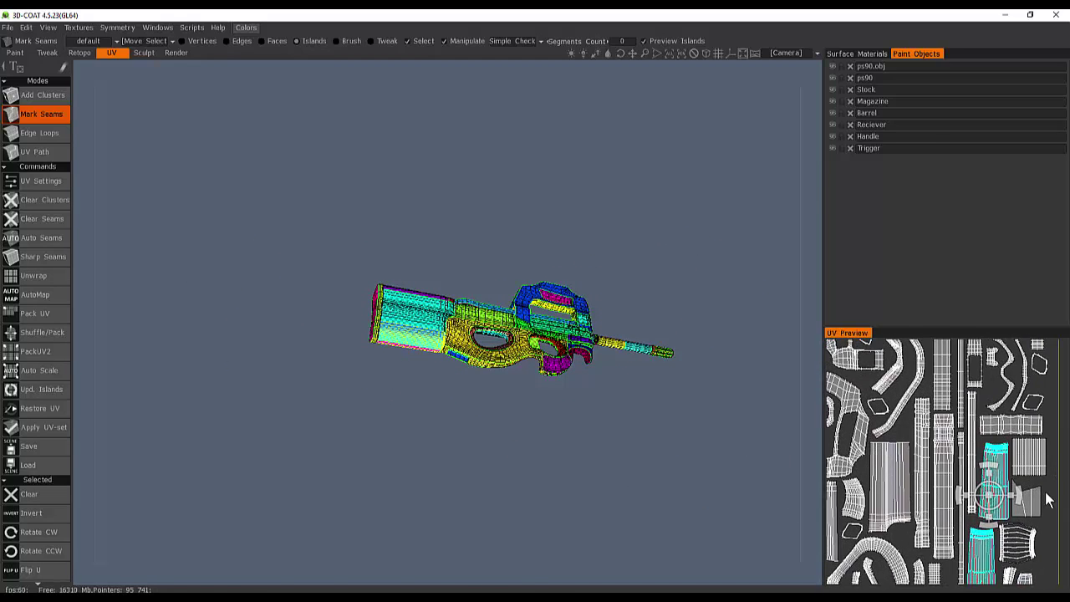
pyautogui.moveTo(639, 472); pyautogui.dragTo(632, 474)
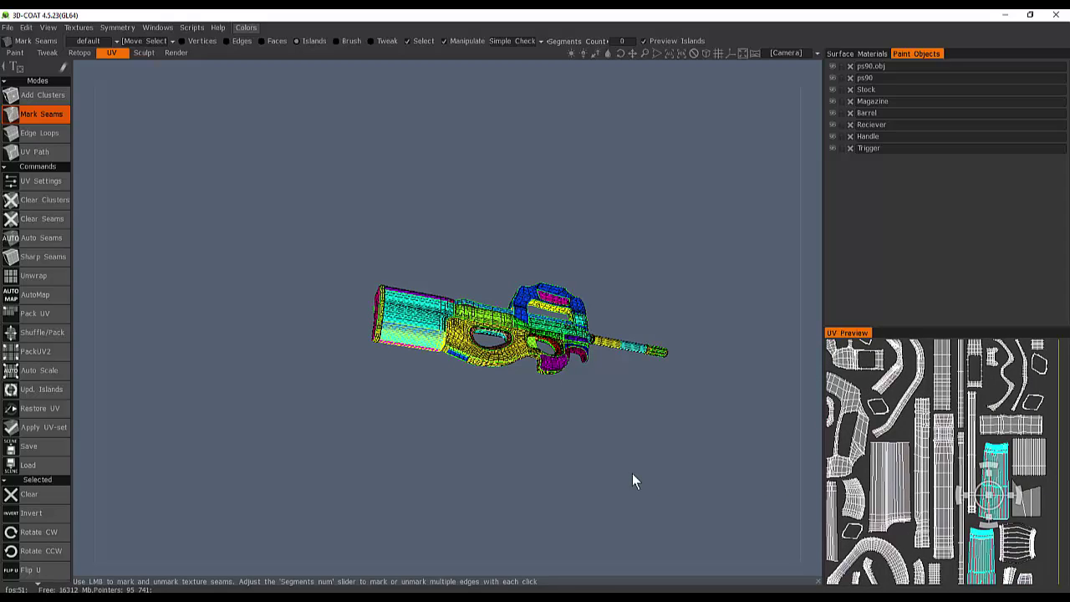
pyautogui.moveTo(632, 481); pyautogui.dragTo(548, 468)
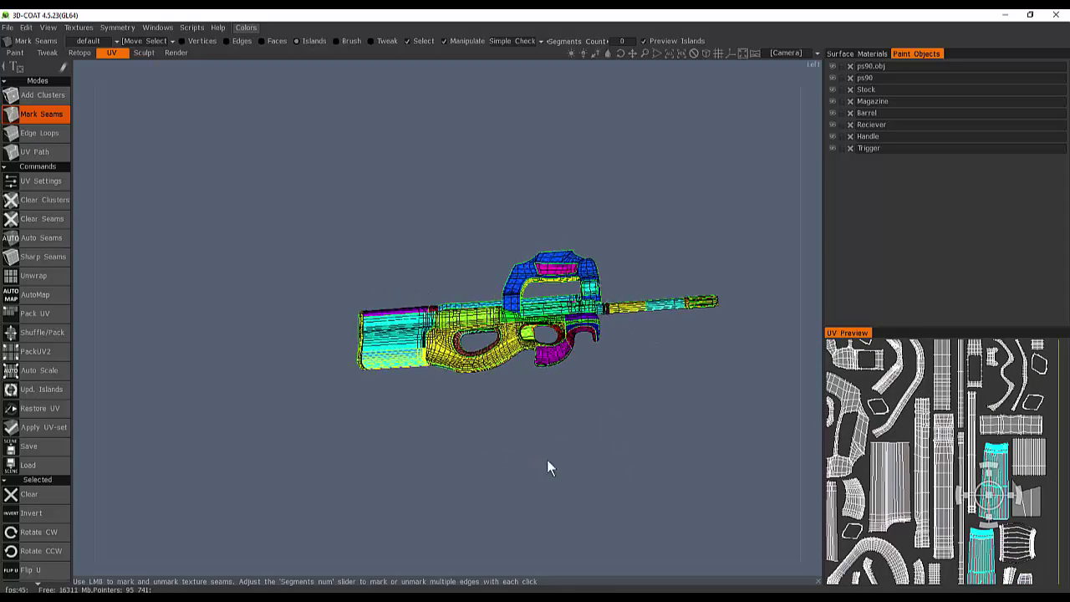
# - Apply the finished UV set to the PS90 model and accept the irreversible change
pyautogui.moveTo(548, 460); pyautogui.dragTo(628, 465, button='right')
pyautogui.moveTo(628, 464); pyautogui.dragTo(607, 473)
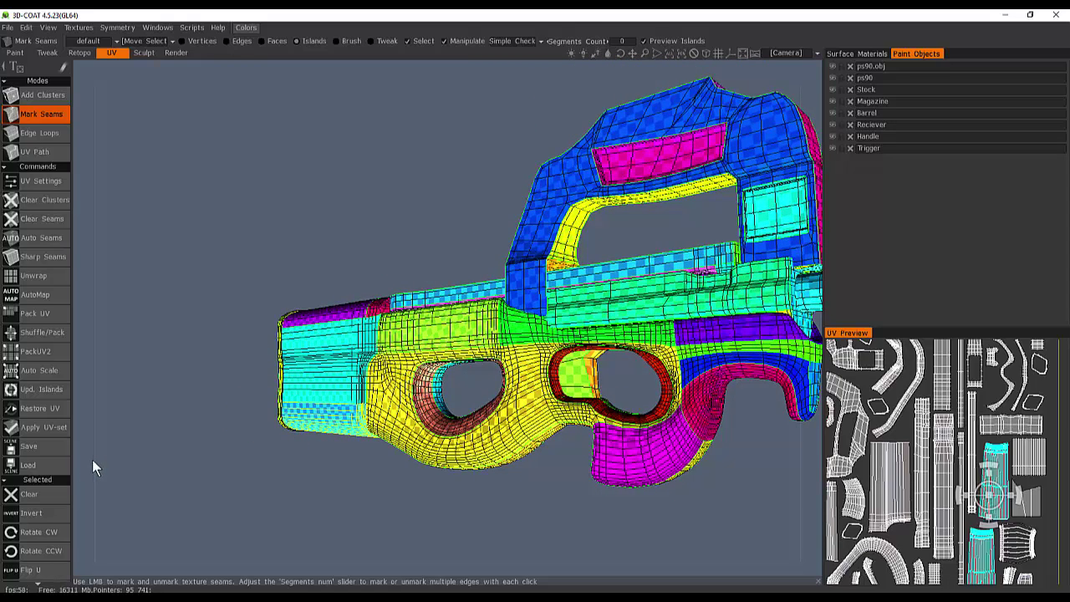
pyautogui.click(54, 432)
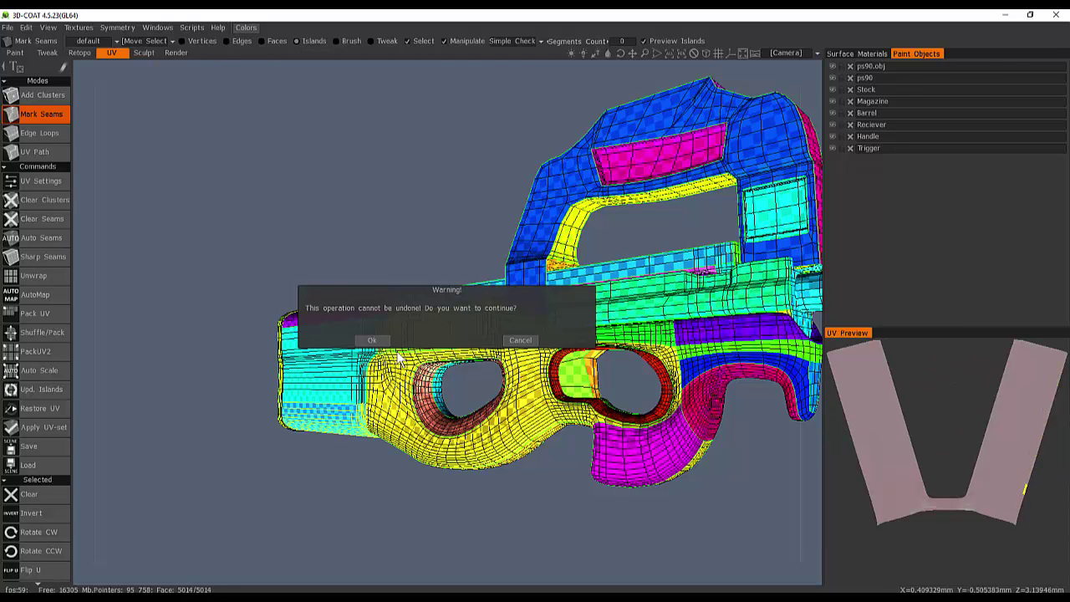
pyautogui.click(364, 341)
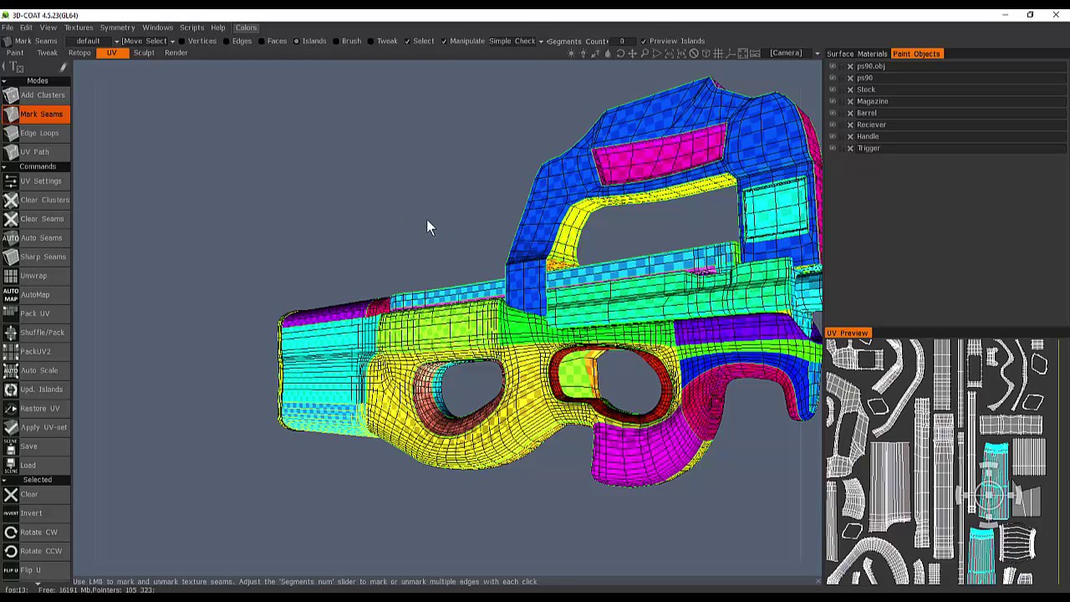
# - Switch to the Paint workspace and inspect the rifle's mesh and seams from the side and the muzzle end
pyautogui.scroll(-5, 410, 222)
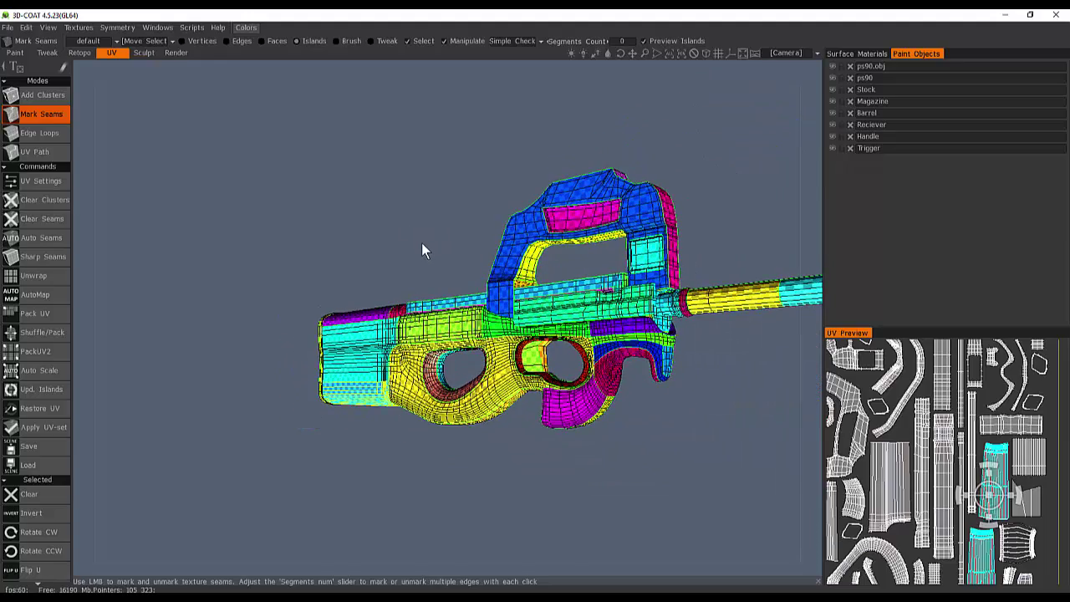
pyautogui.moveTo(421, 242)
pyautogui.mouseDown()
pyautogui.moveTo(426, 258)
pyautogui.moveTo(408, 263)
pyautogui.moveTo(393, 247)
pyautogui.mouseUp()
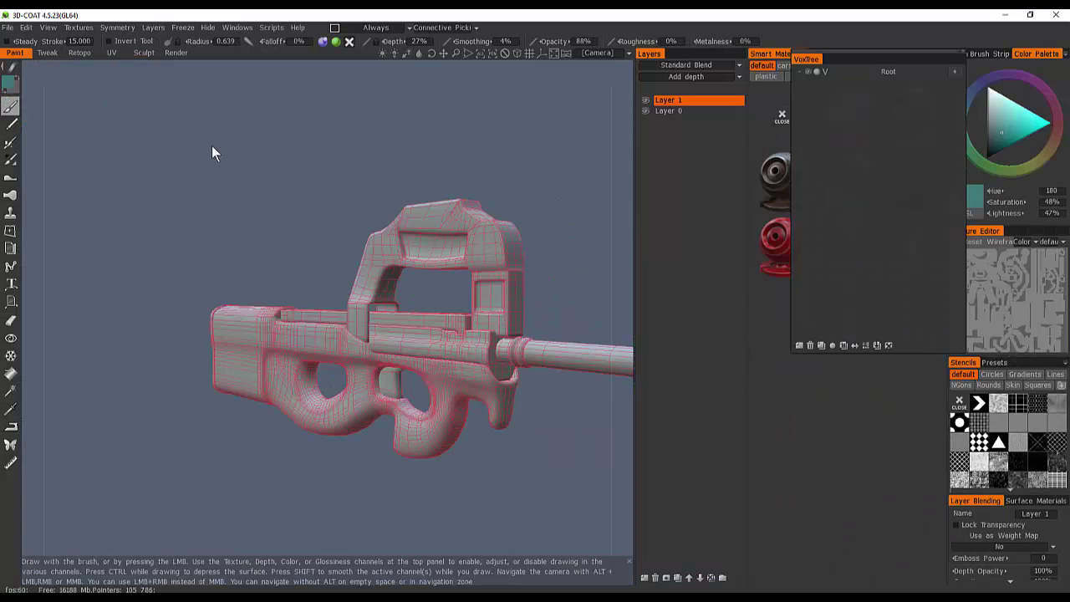
pyautogui.scroll(2, 321, 212)
pyautogui.moveTo(321, 212); pyautogui.dragTo(206, 183)
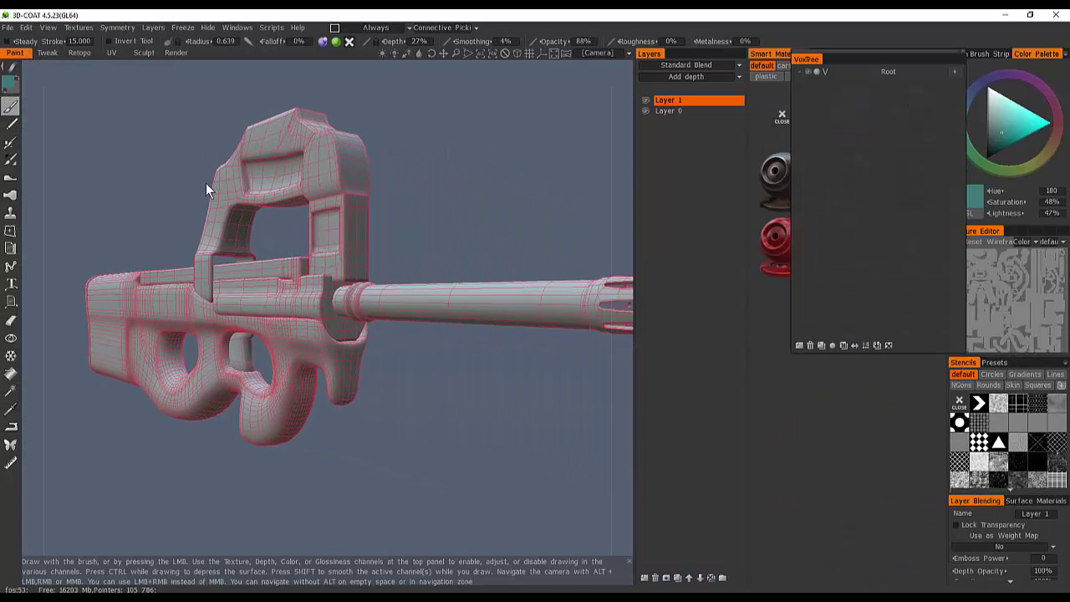
pyautogui.moveTo(504, 247)
pyautogui.mouseDown()
pyautogui.moveTo(485, 247)
pyautogui.moveTo(493, 255)
pyautogui.mouseUp()
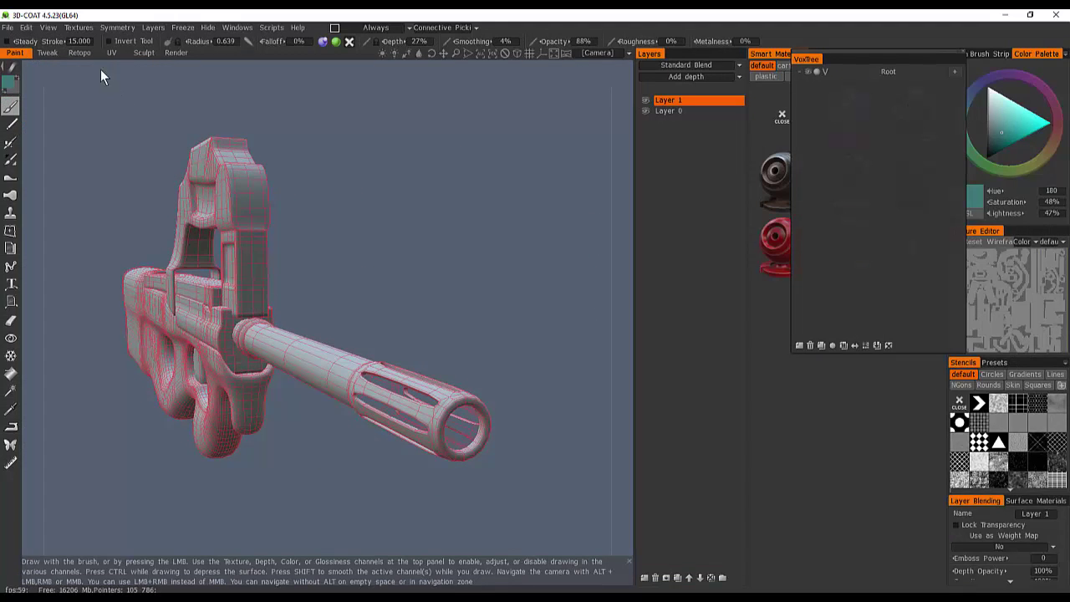
# - Open the Tweak workspace and view the whole rifle there from the front and side
pyautogui.click(48, 53)
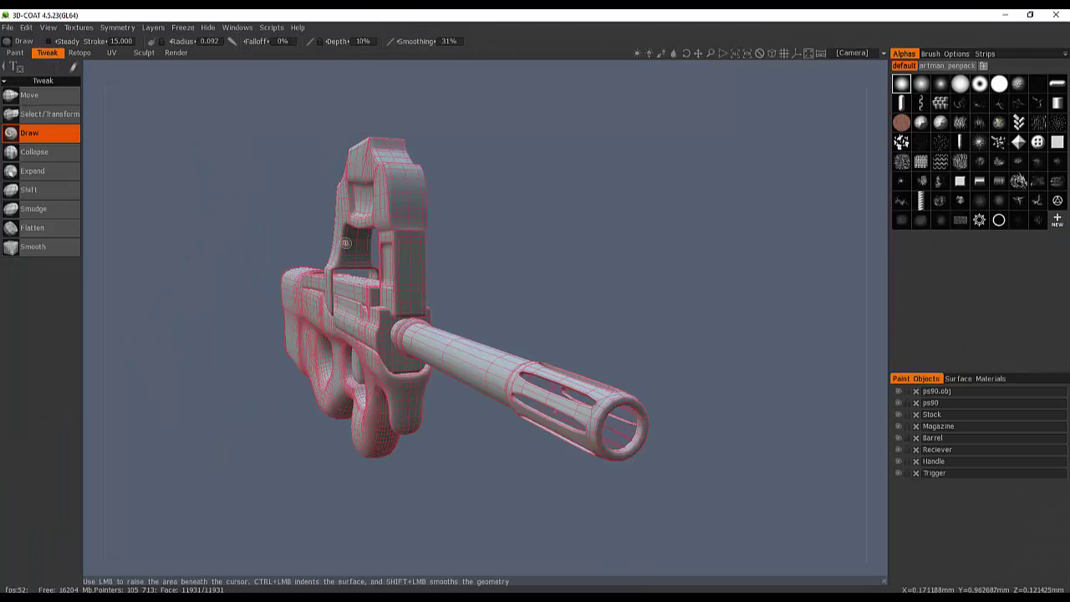
pyautogui.moveTo(537, 275); pyautogui.dragTo(547, 277)
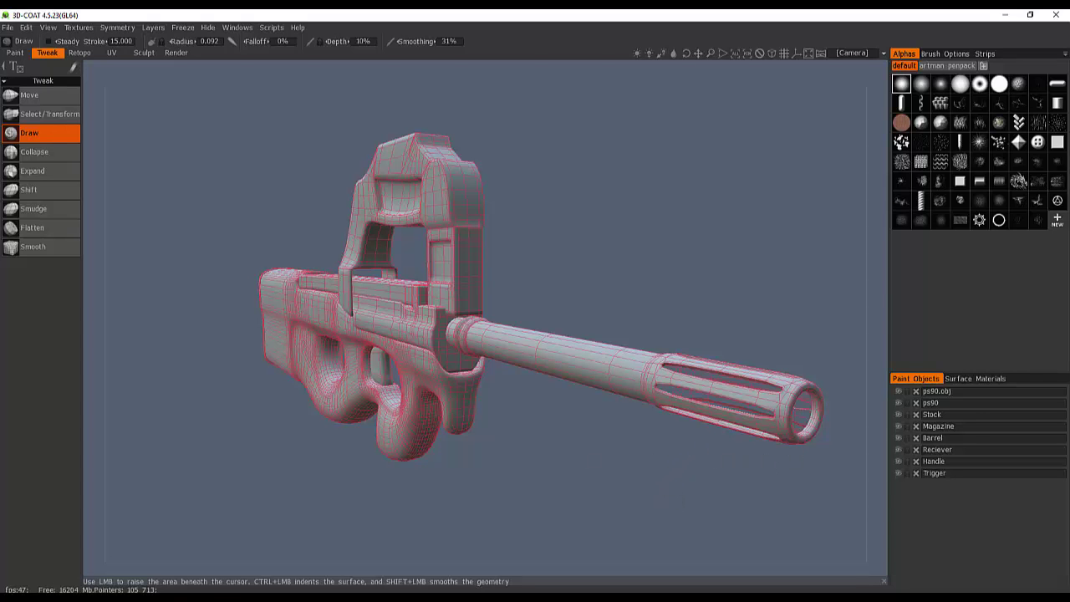
pyautogui.moveTo(589, 460); pyautogui.dragTo(528, 368)
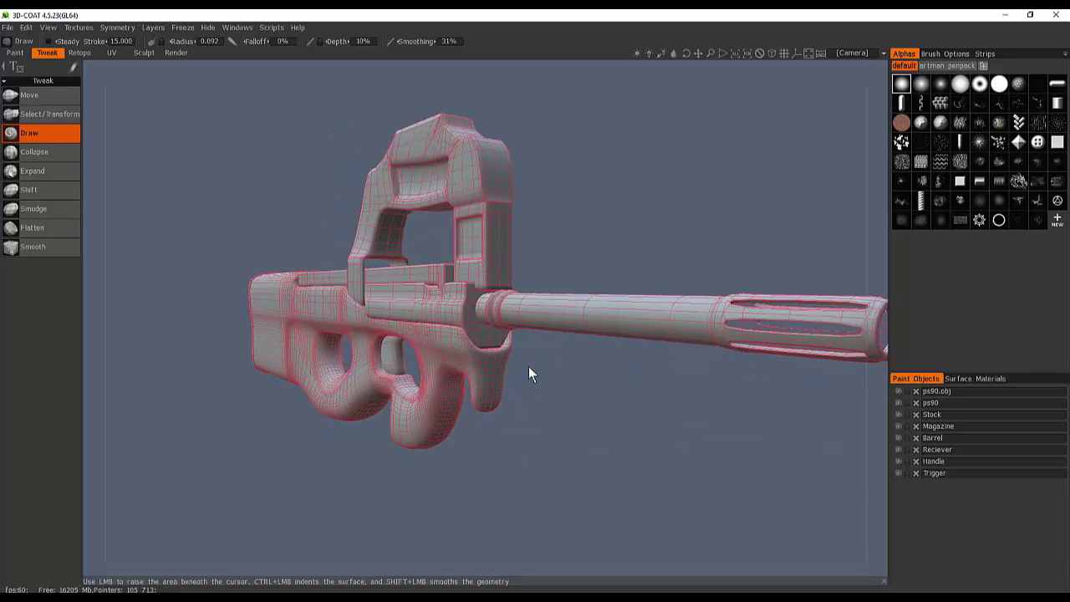